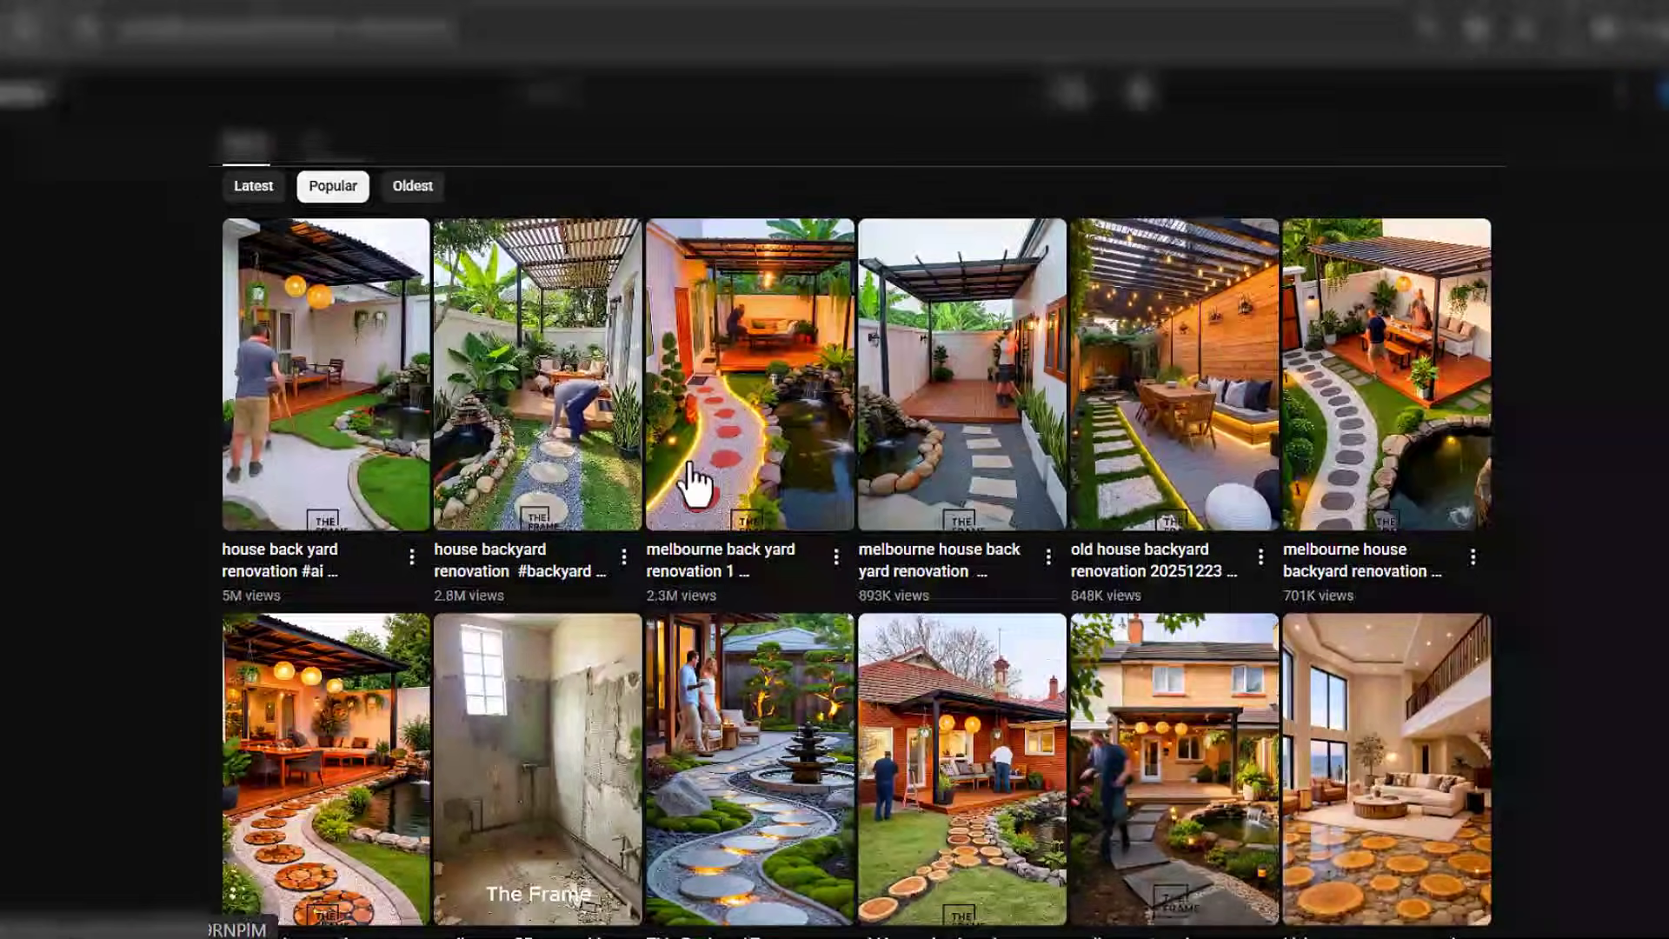
Browse the channel's Popular videos, then expand its description to reveal the About statistics
scroll(693, 484, down, 2)
scroll(1043, 452, down, 2)
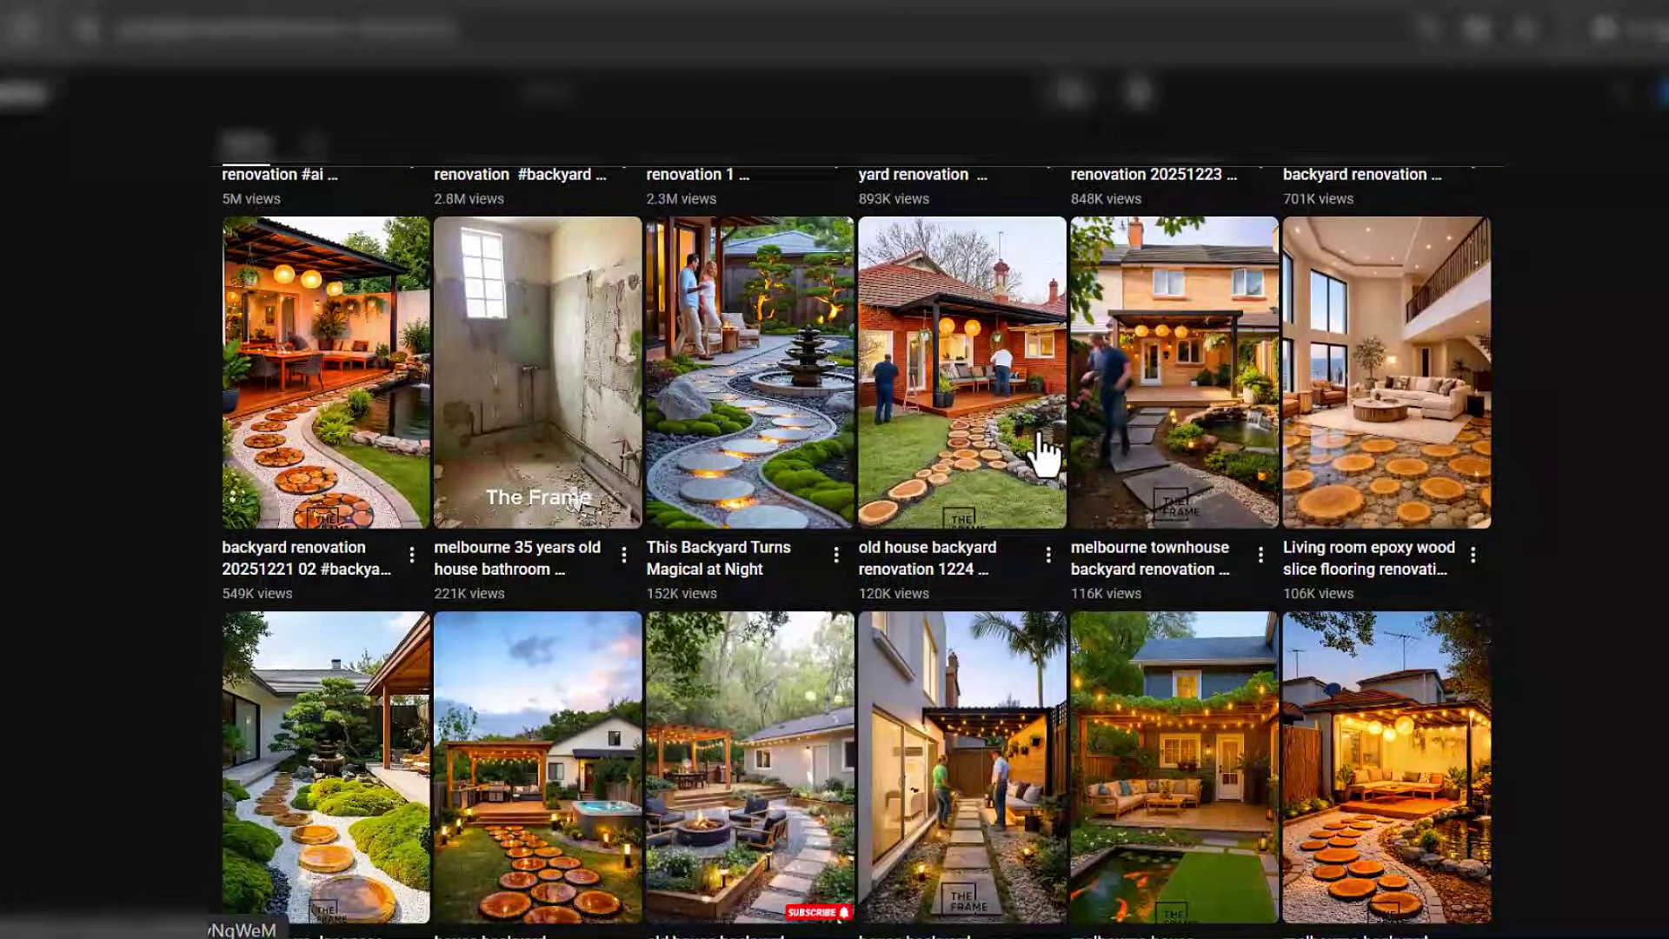
scroll(1046, 452, down, 10)
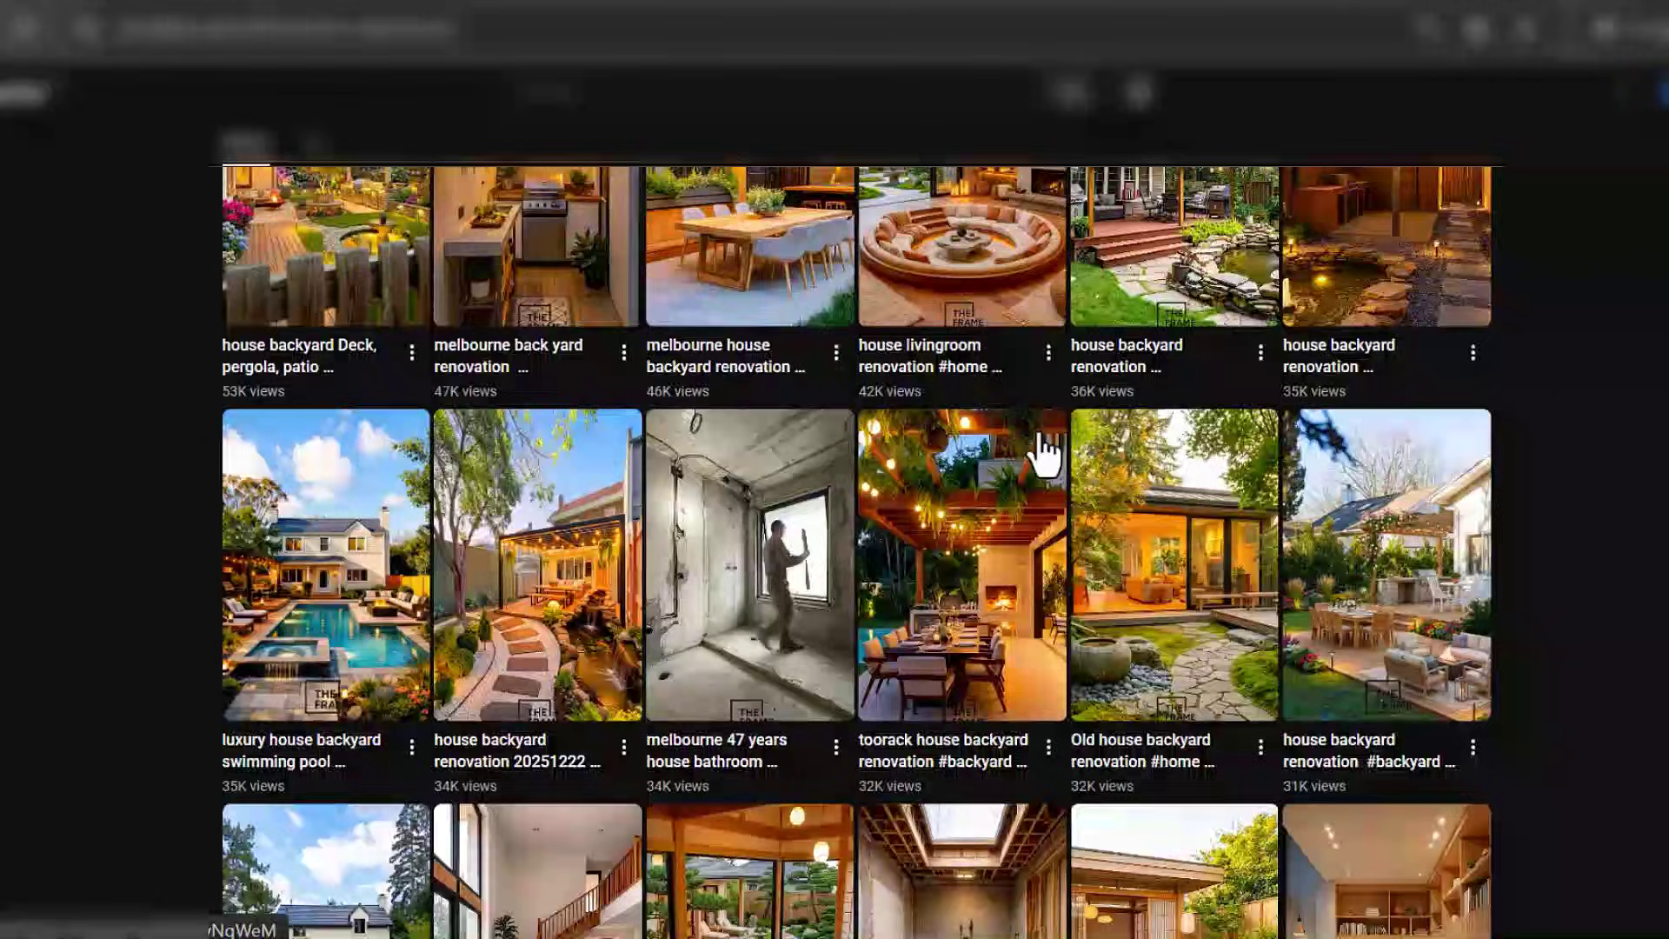
scroll(1046, 452, down, 10)
scroll(1045, 452, up, 2)
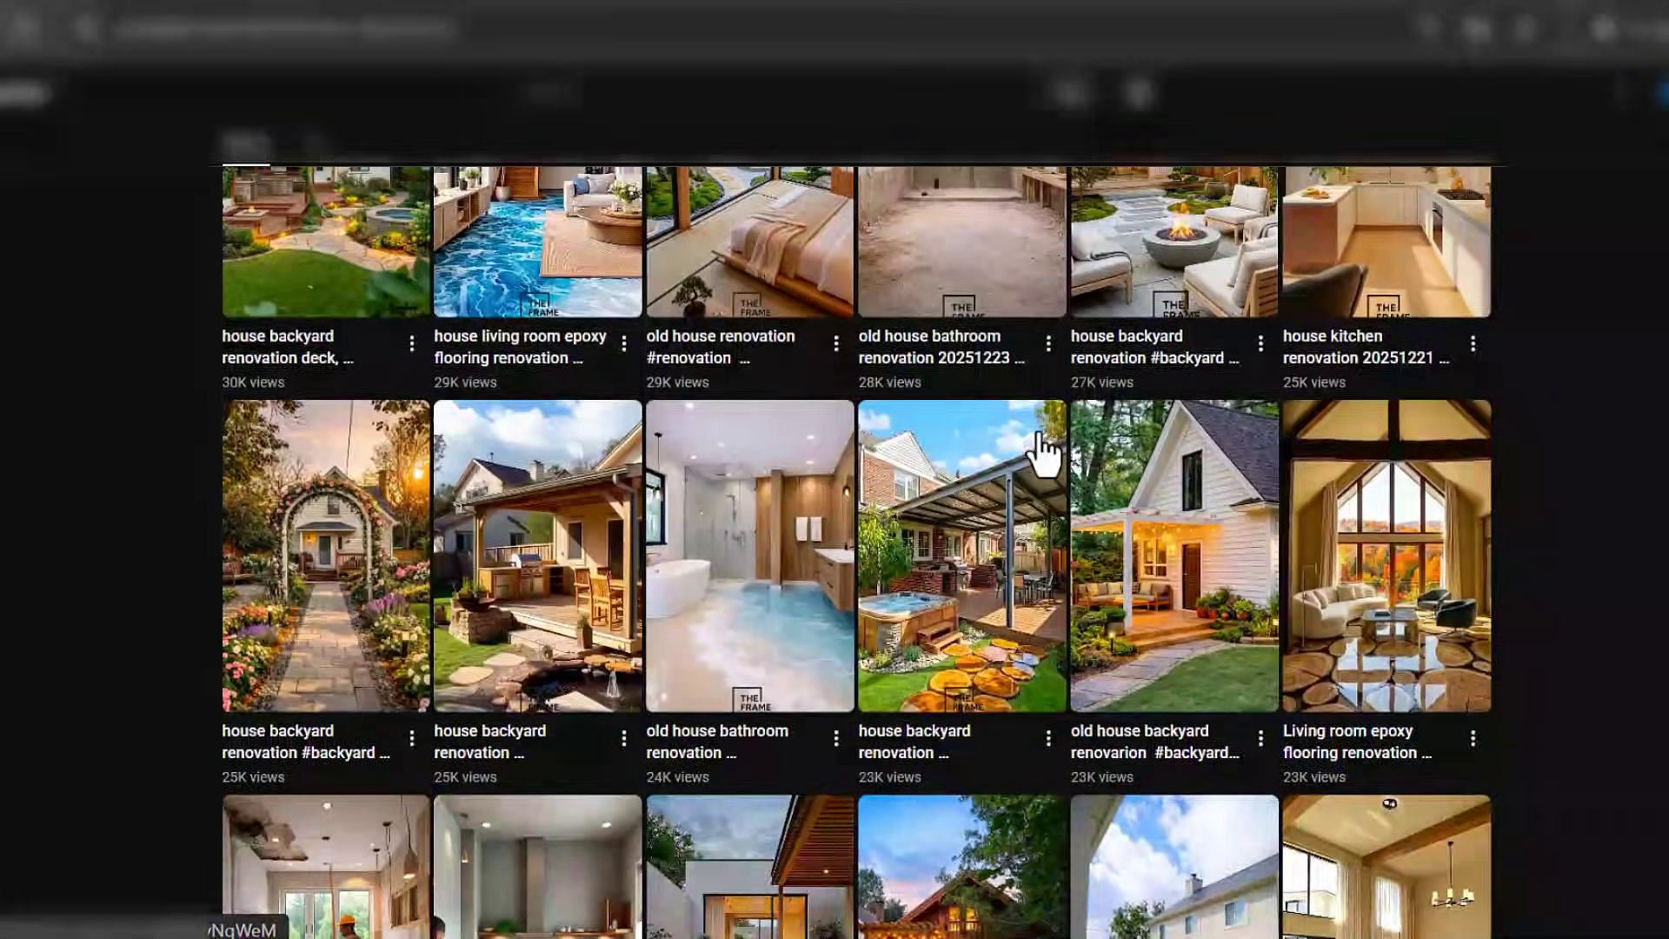
scroll(1046, 452, up, 15)
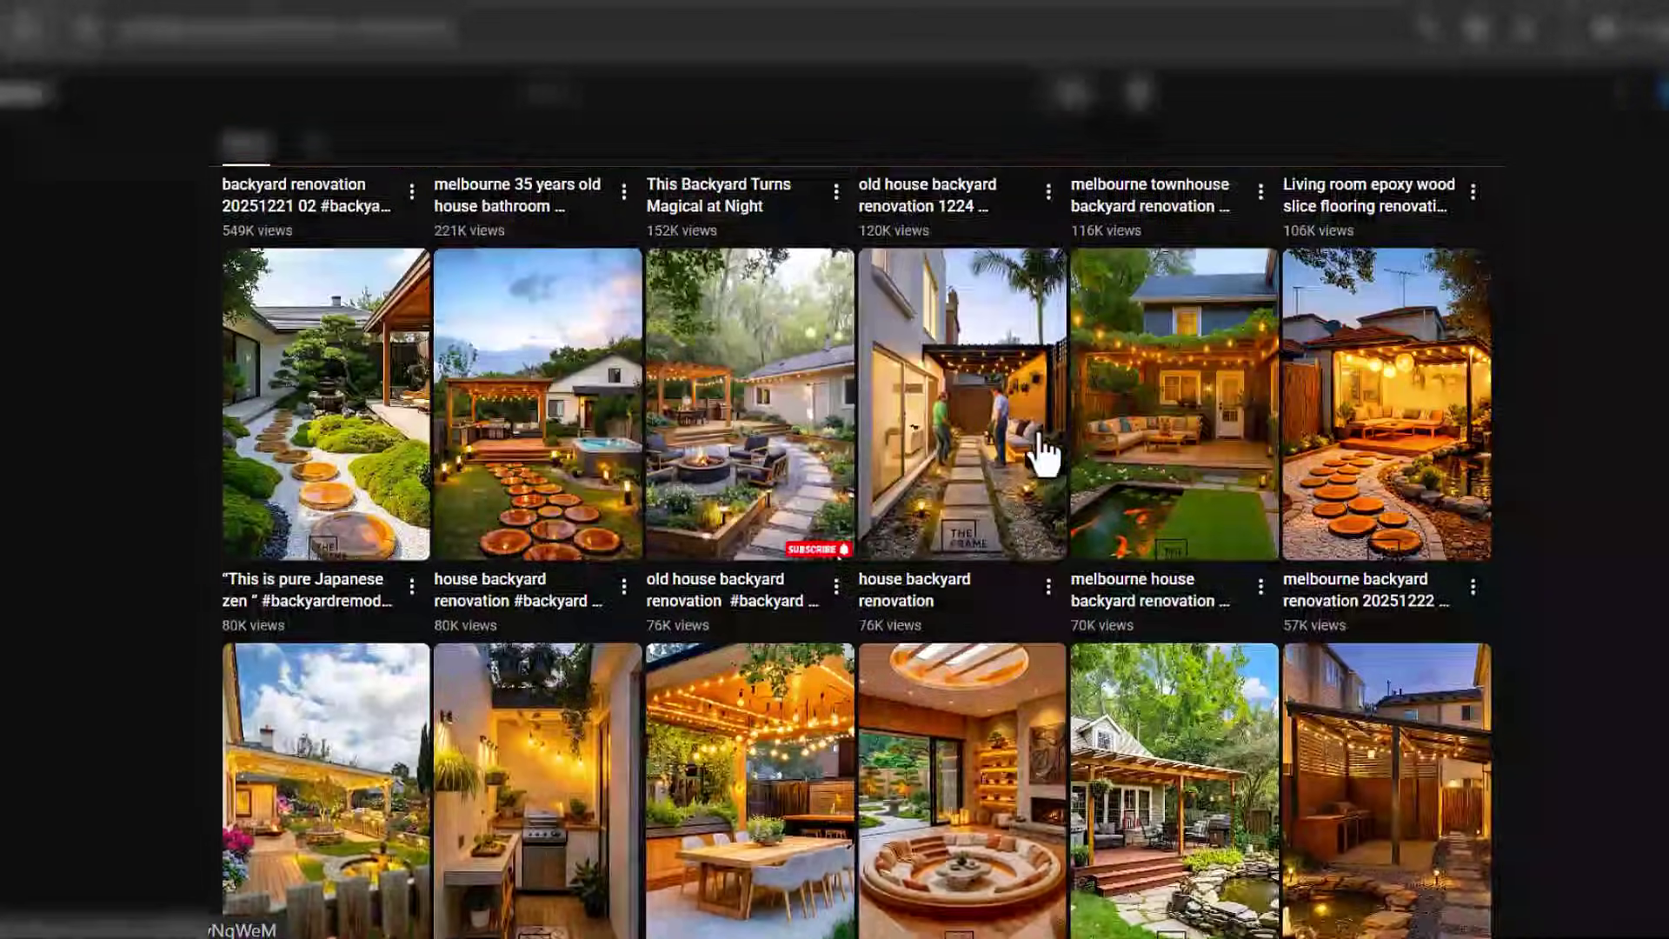
scroll(1046, 452, up, 10)
scroll(891, 513, down, 2)
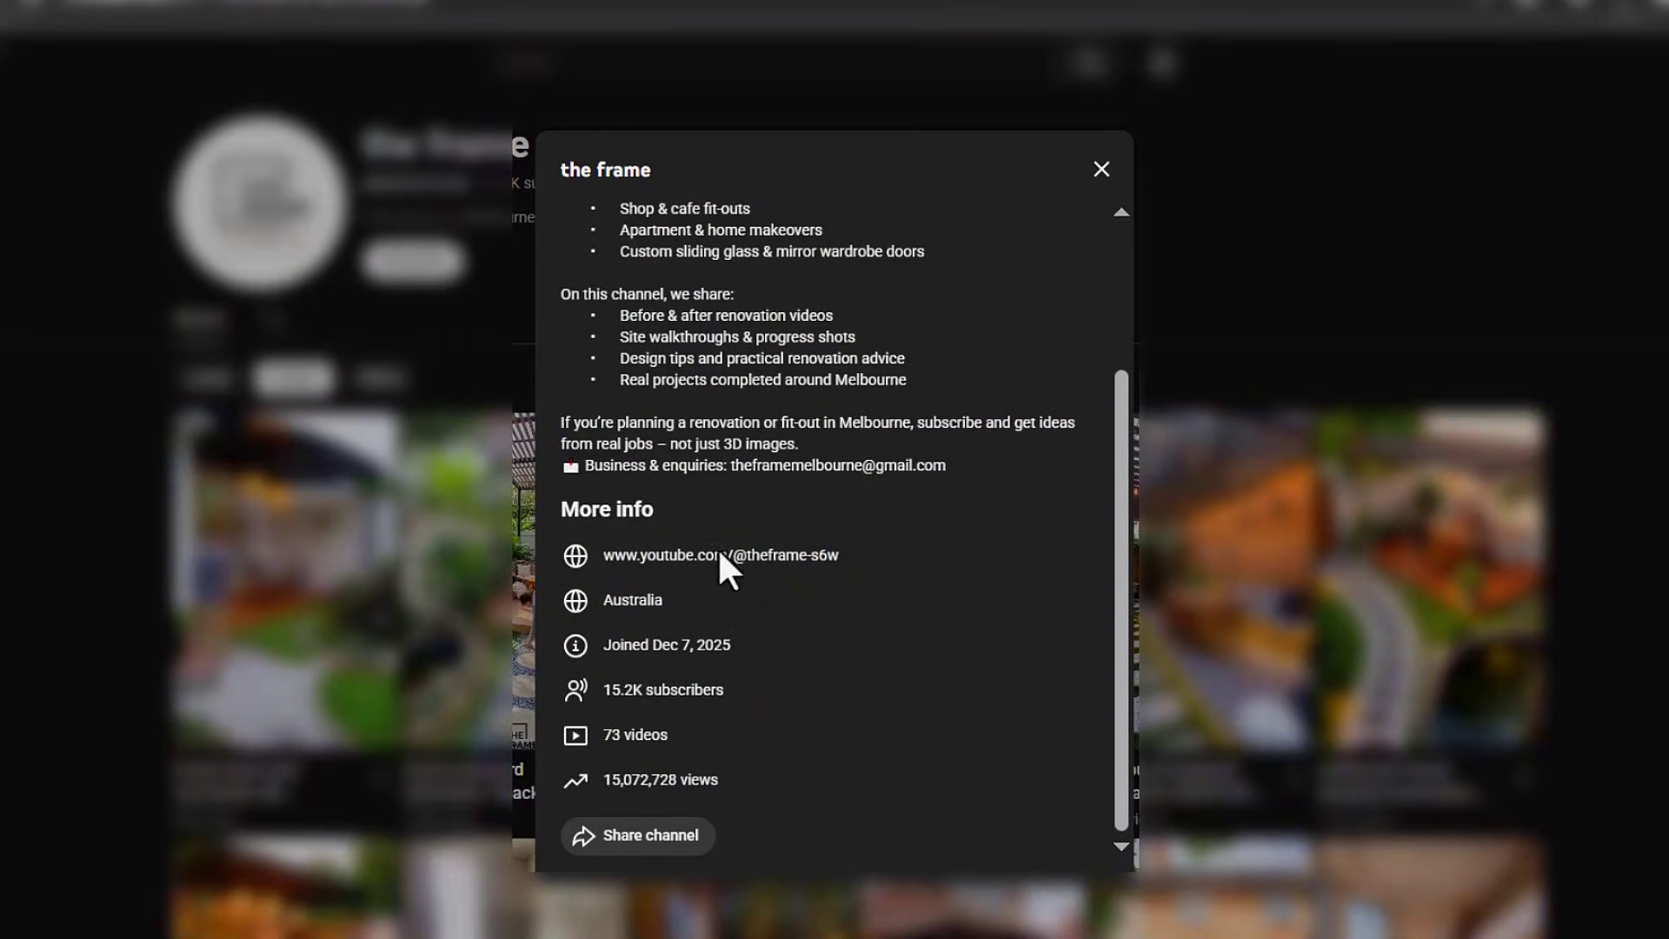
click(748, 682)
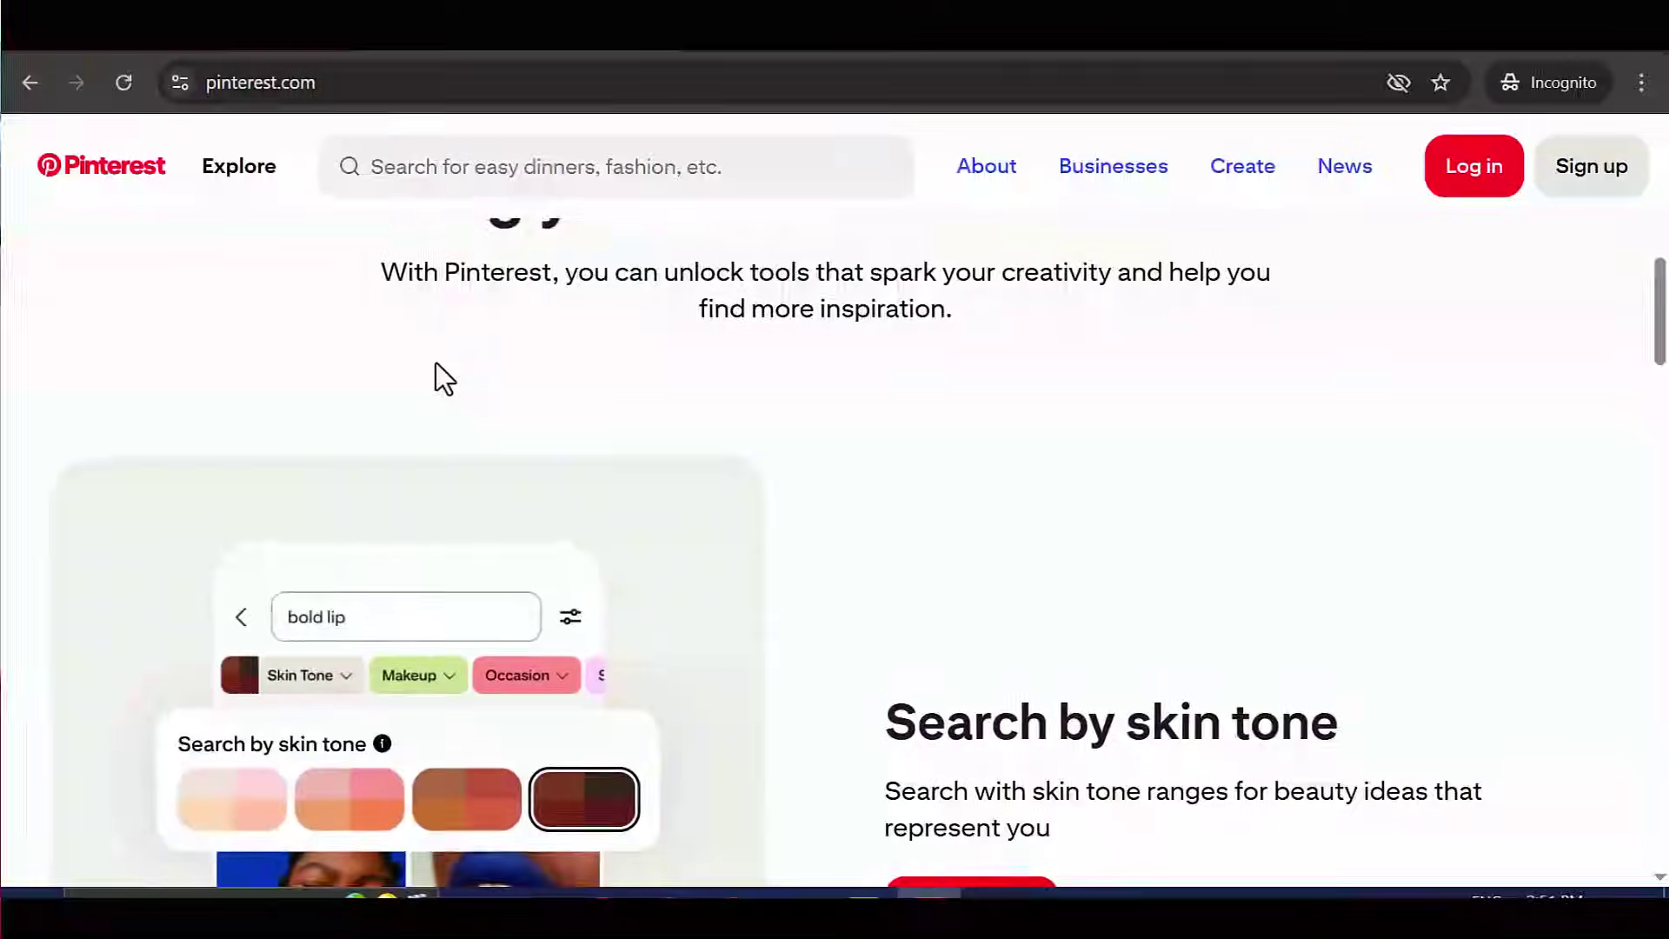
scroll(435, 363, down, 10)
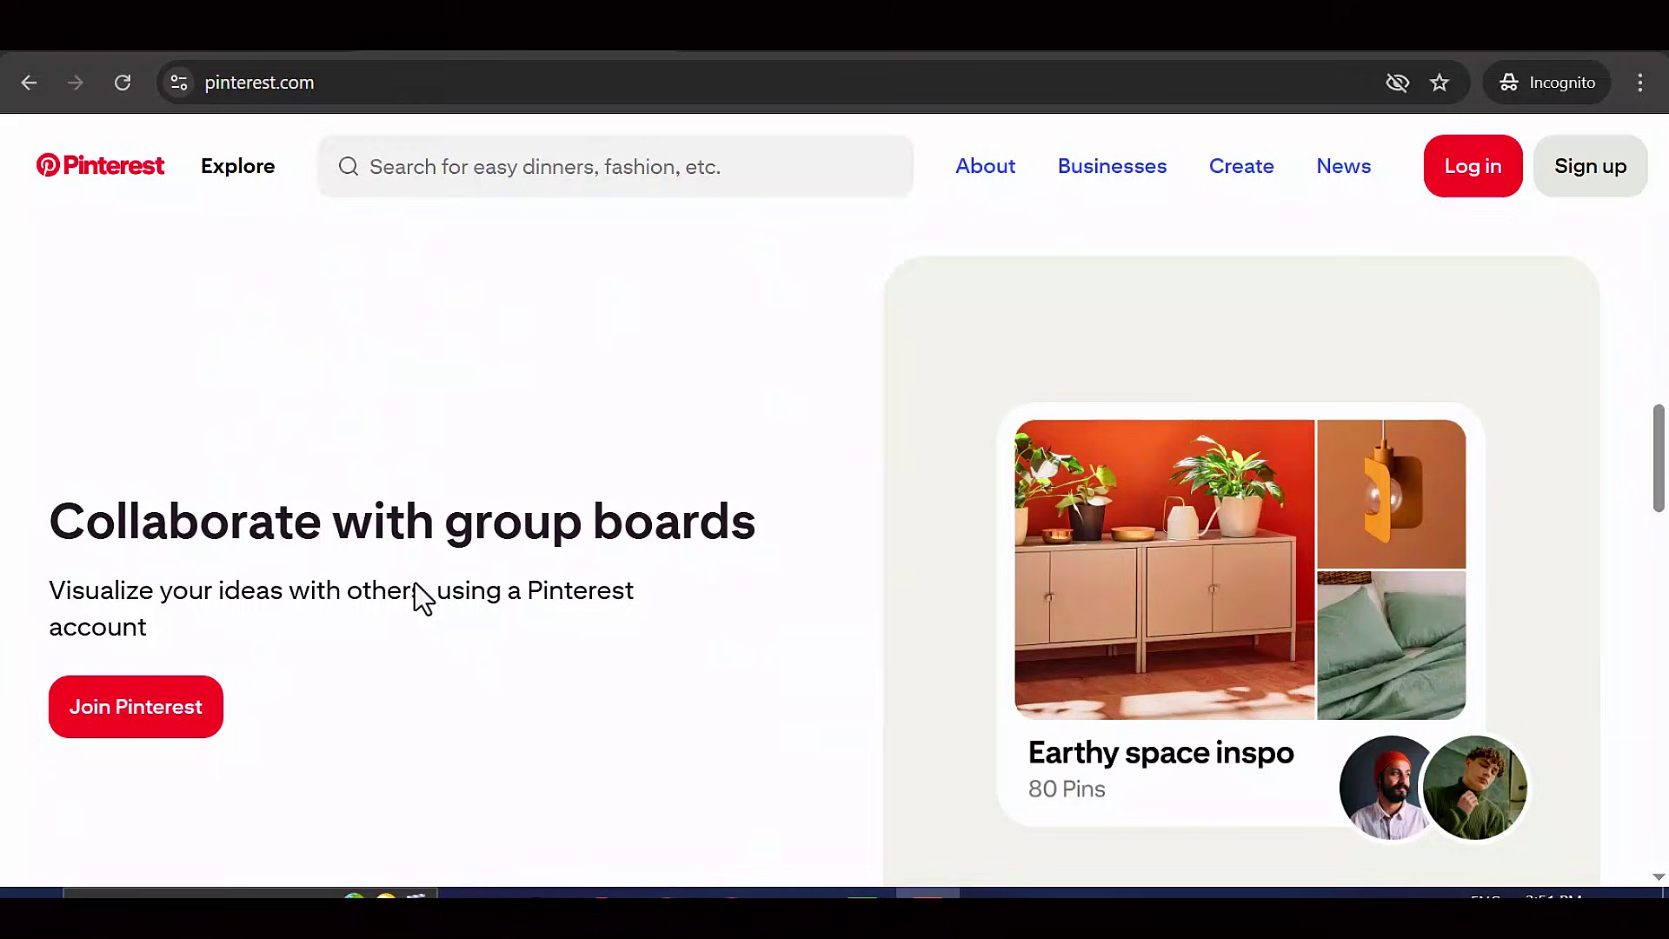
scroll(1365, 751, down, 10)
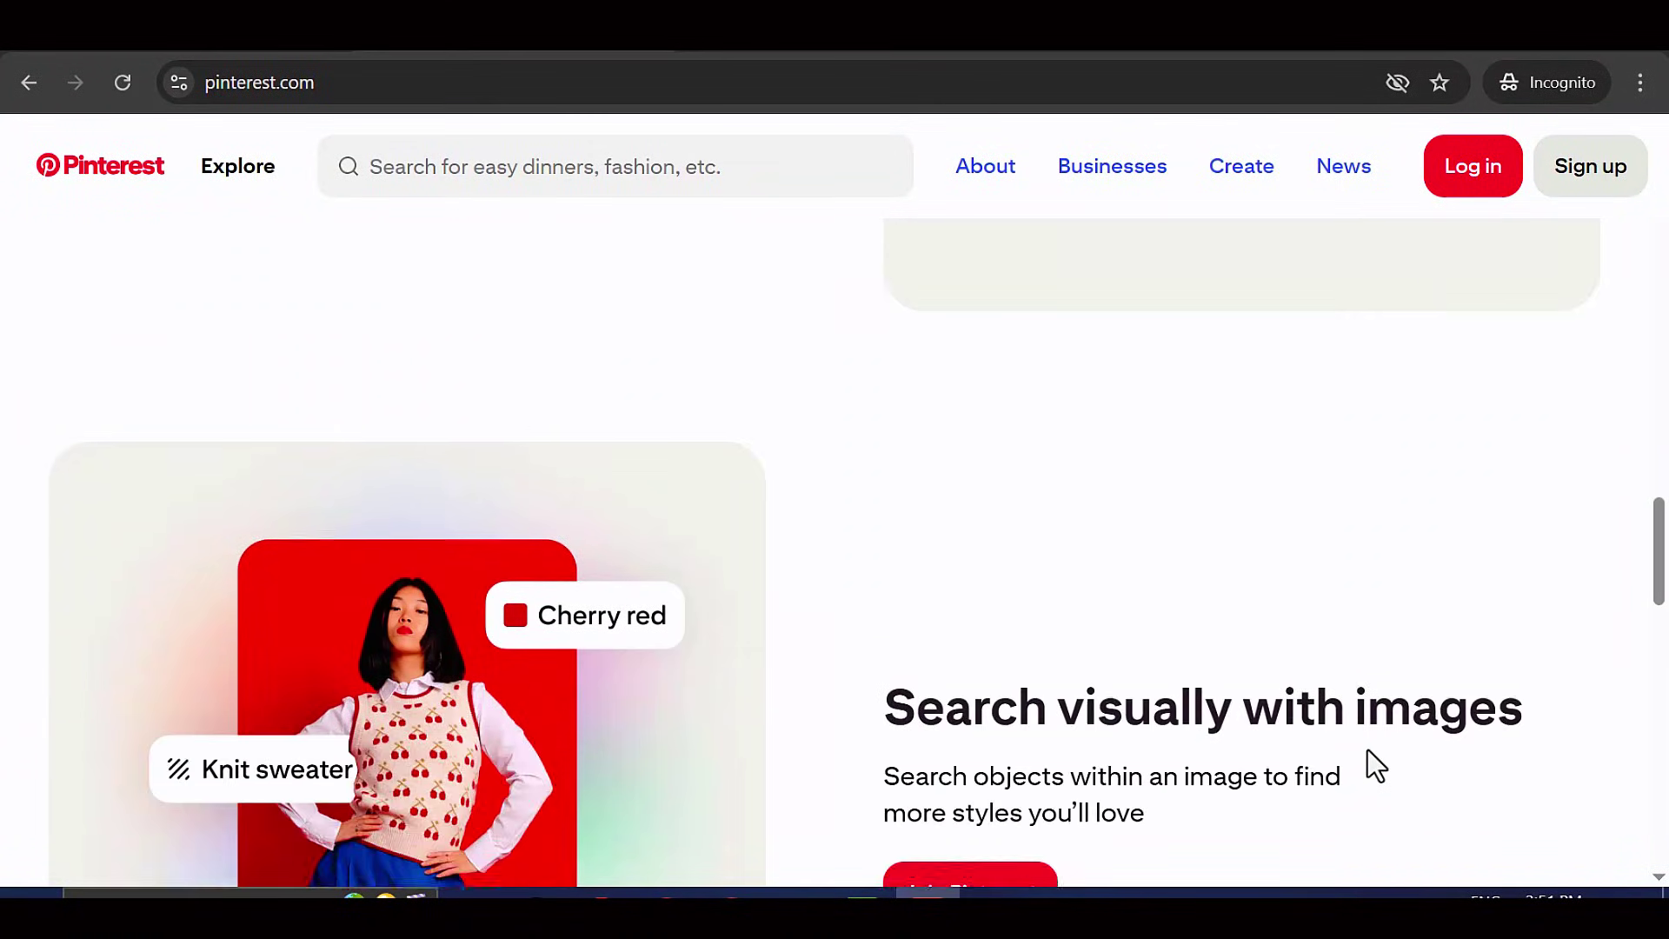
scroll(1368, 752, down, 10)
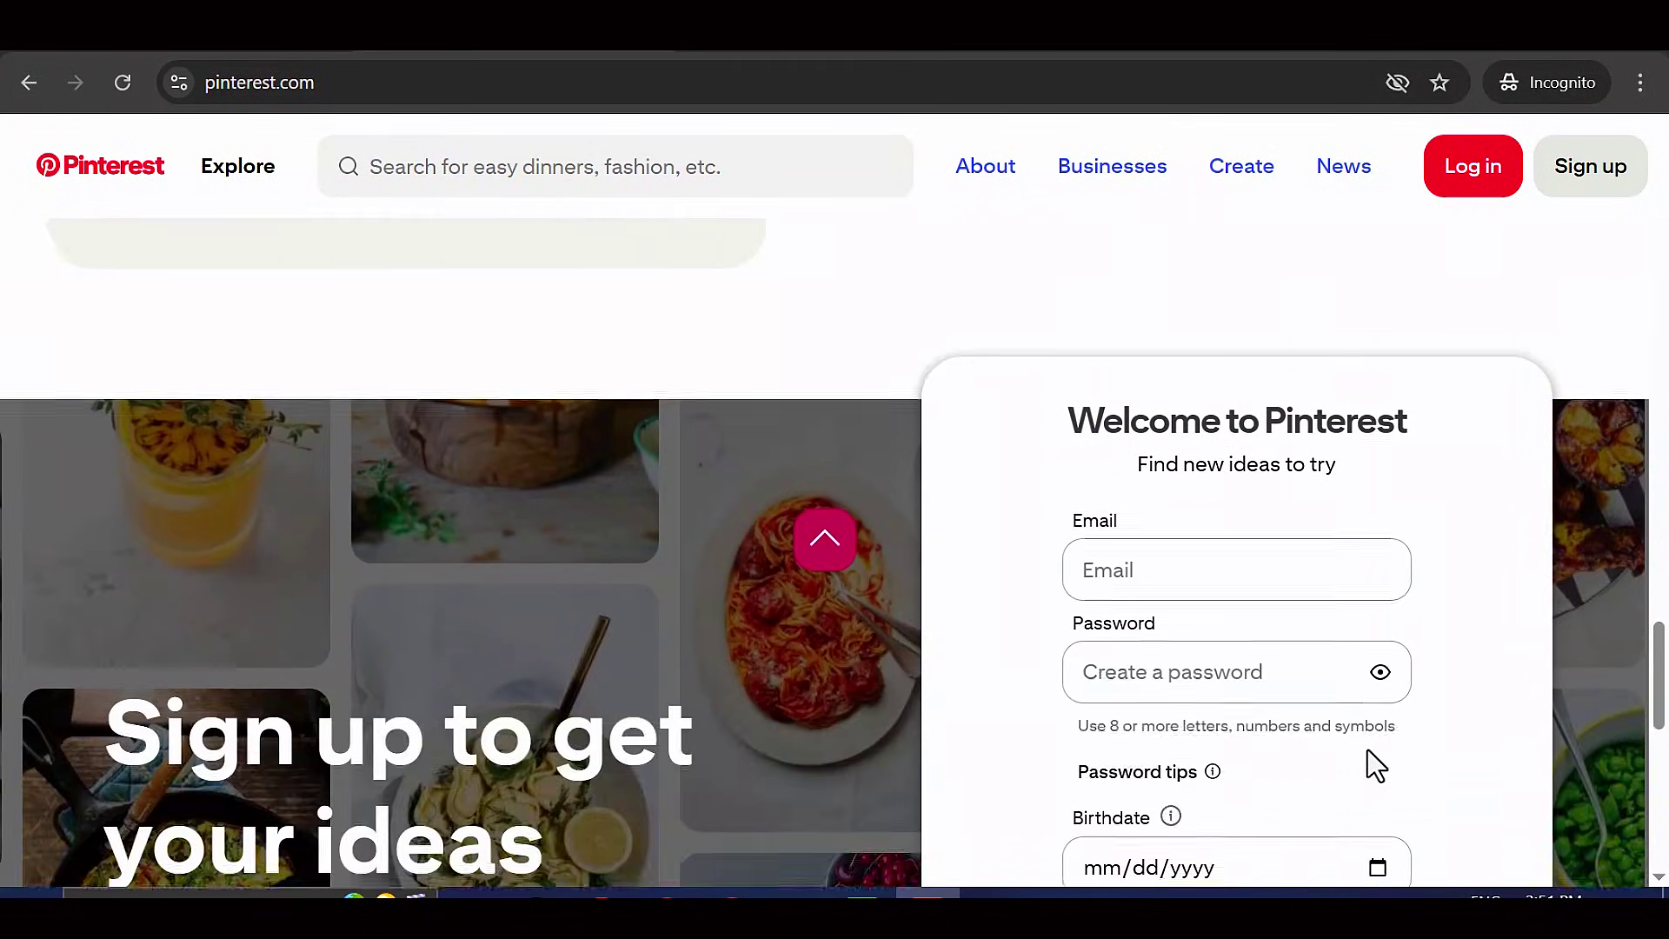
scroll(1368, 749, down, 10)
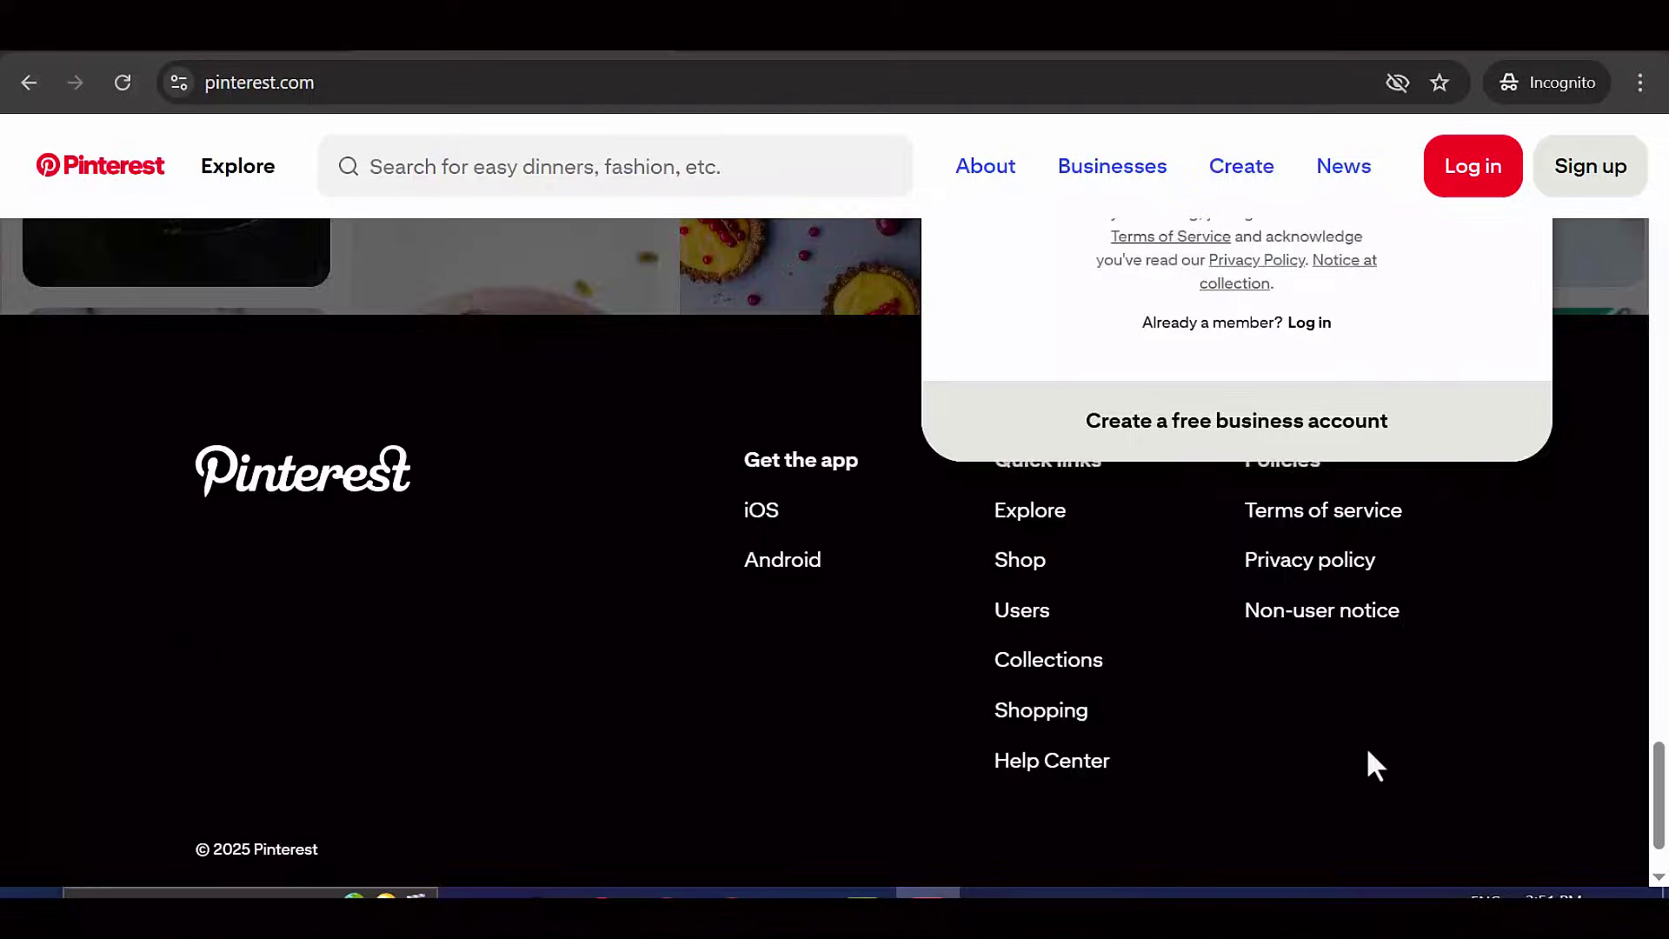
scroll(1369, 749, up, 12)
scroll(1369, 750, up, 12)
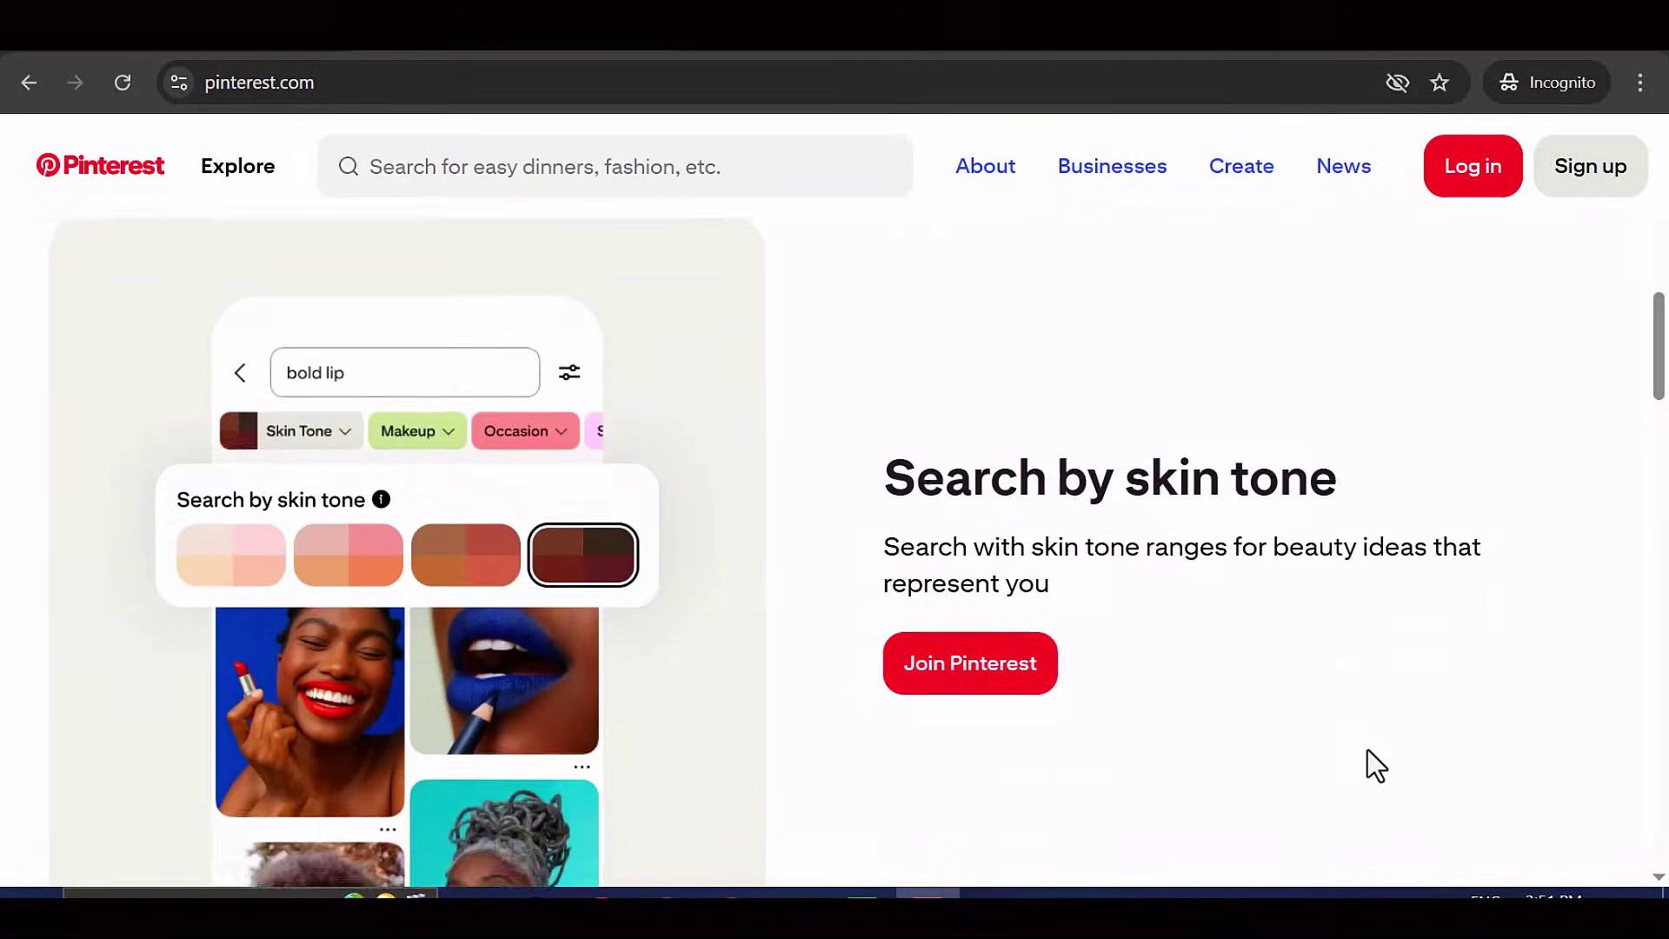
scroll(1369, 749, up, 15)
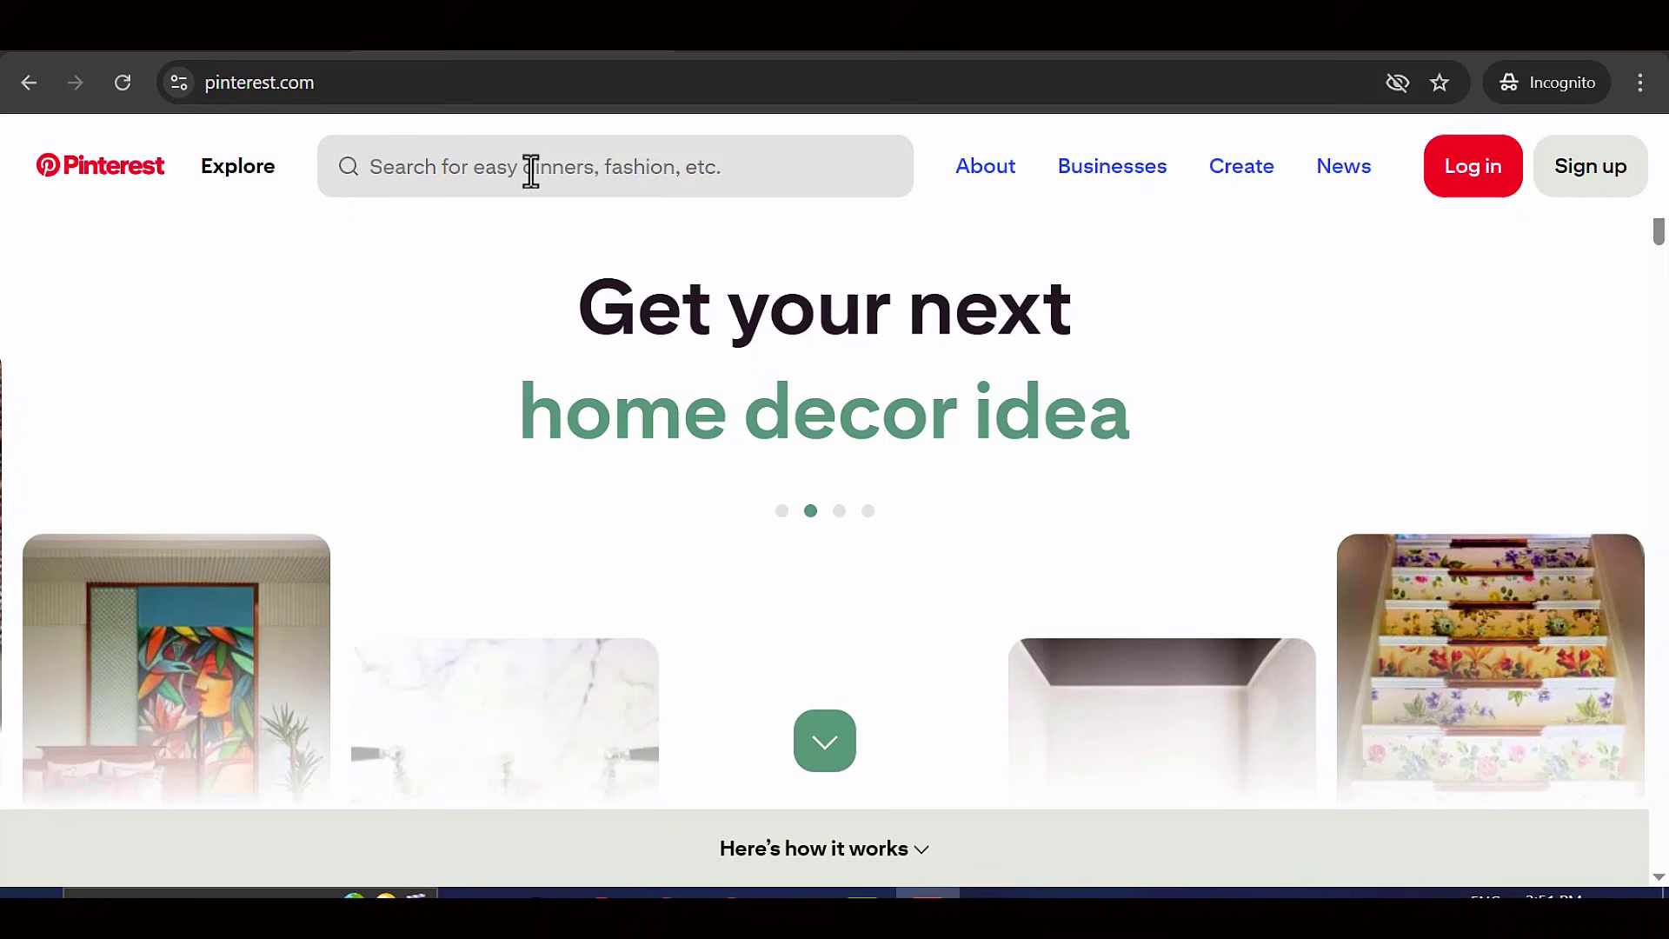
Search Pinterest for 'modern bedroom interior' pins
click(531, 171)
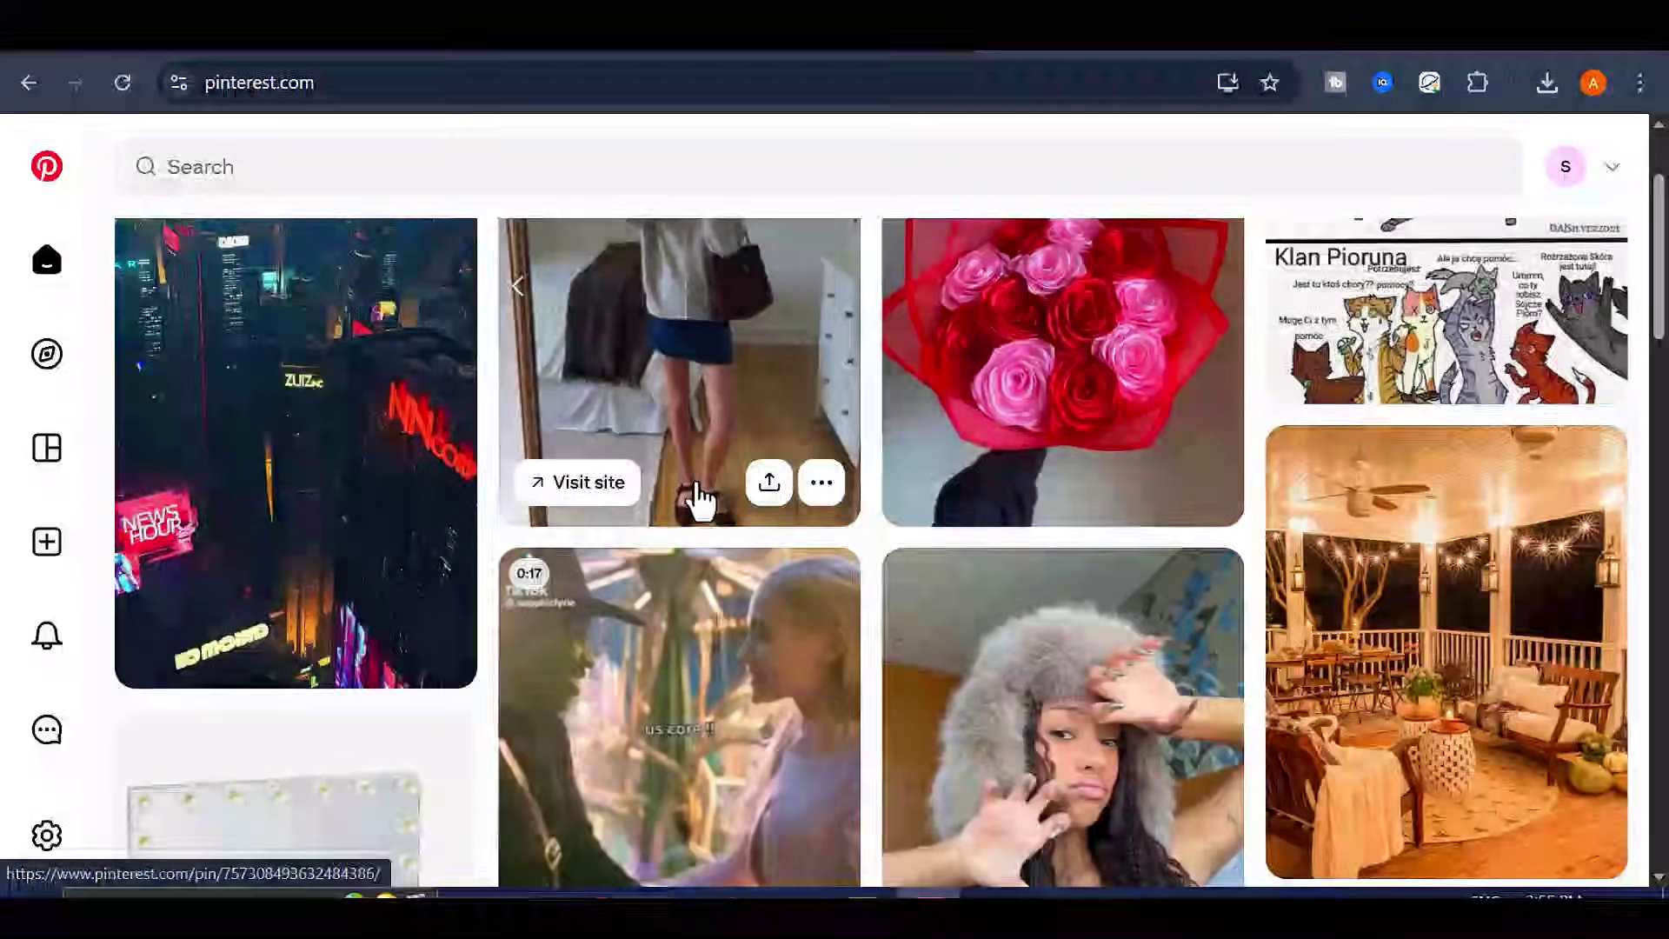
scroll(687, 504, down, 2)
scroll(672, 517, down, 3)
scroll(892, 587, up, 8)
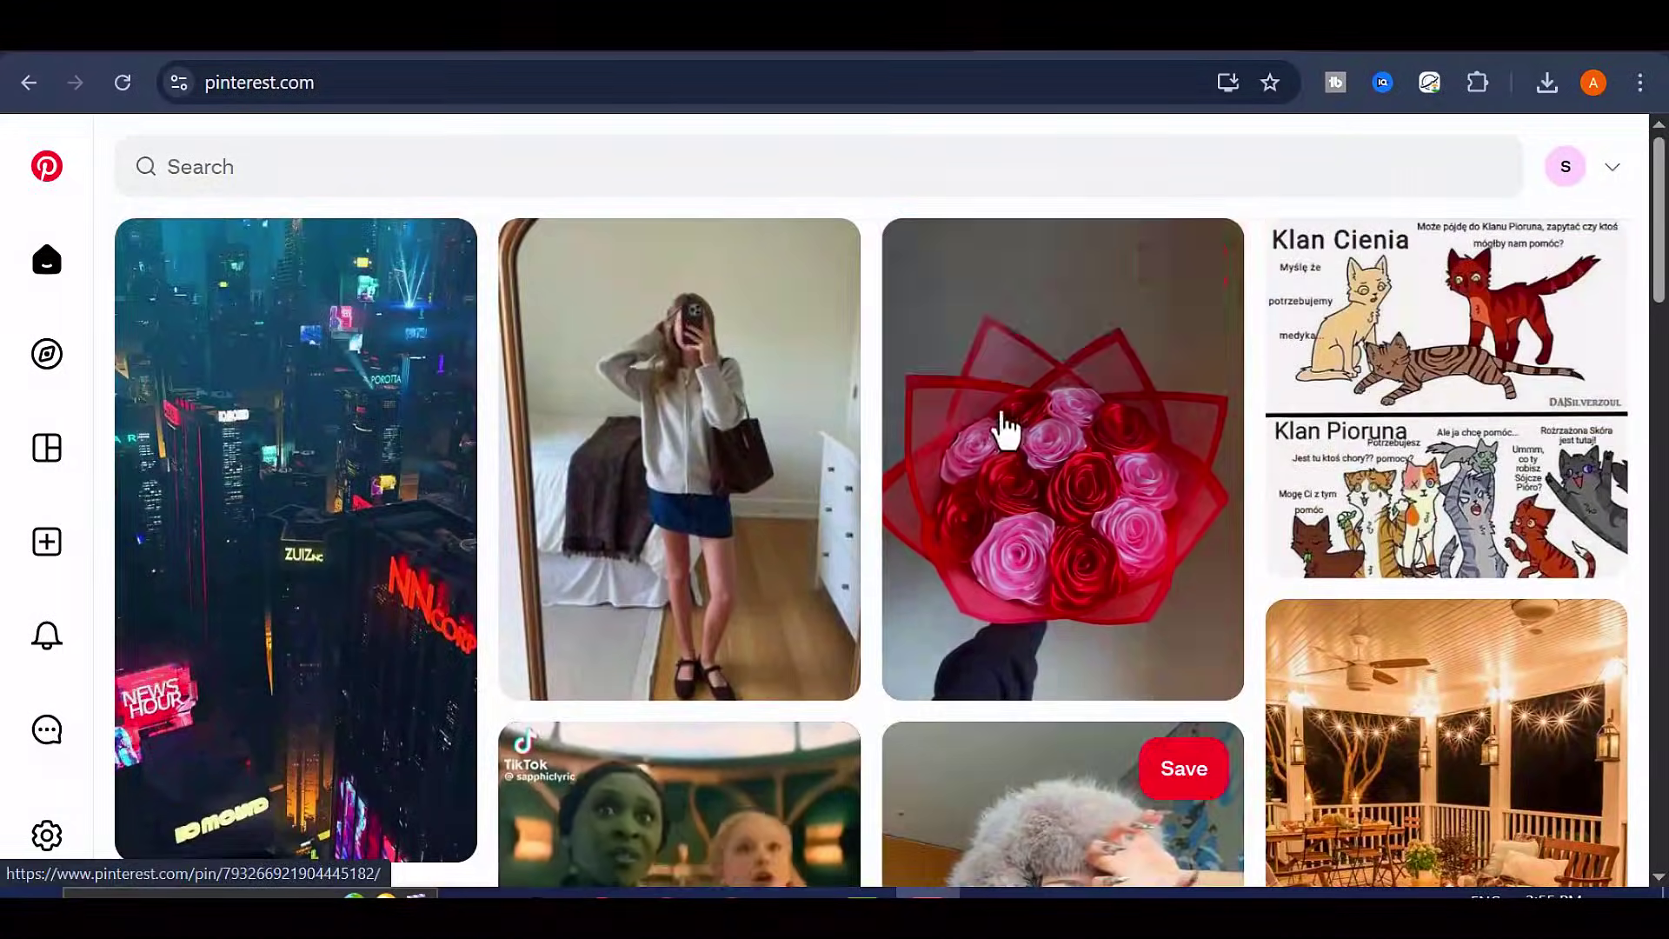
click(861, 178)
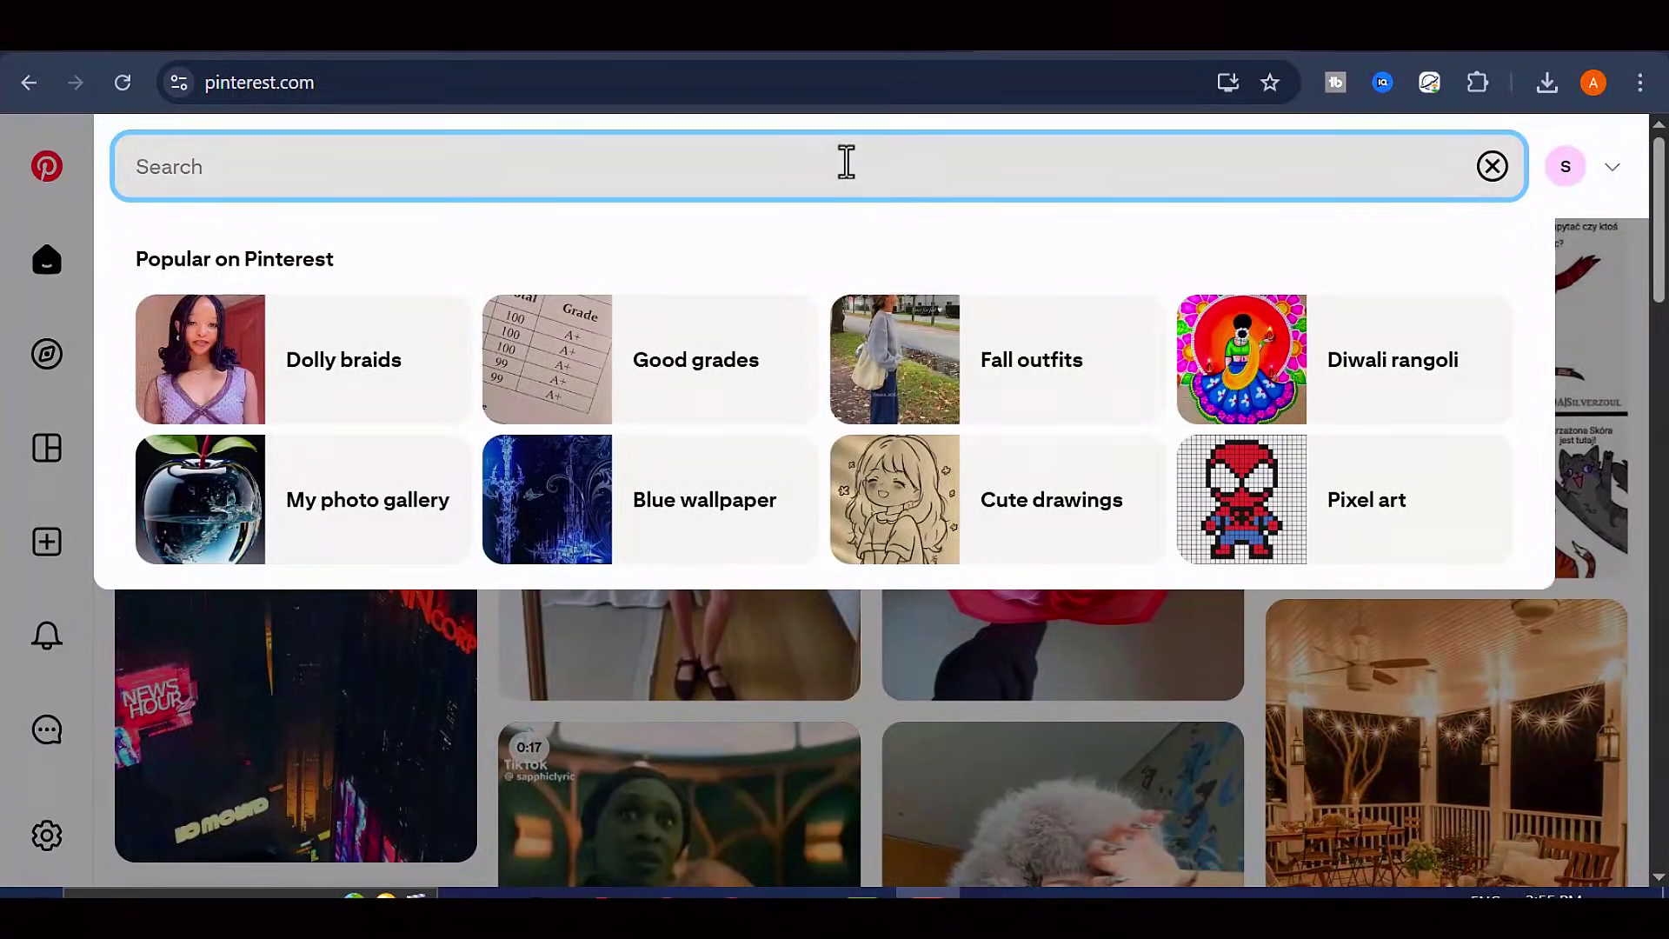
text(moder)
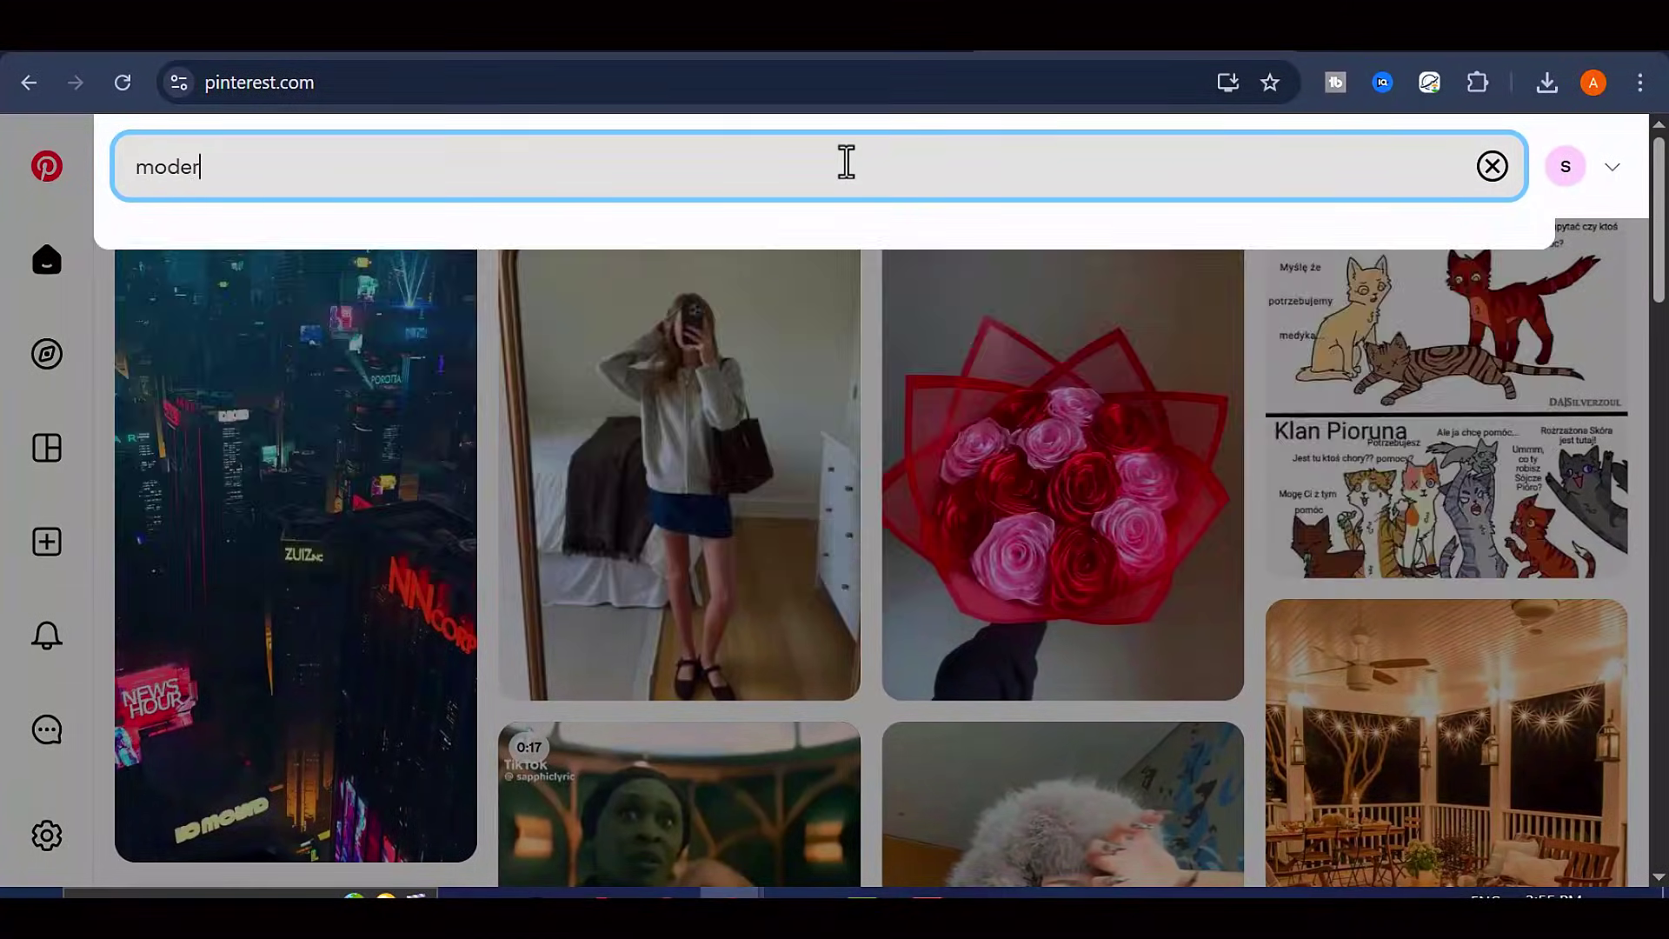
text(n bedr)
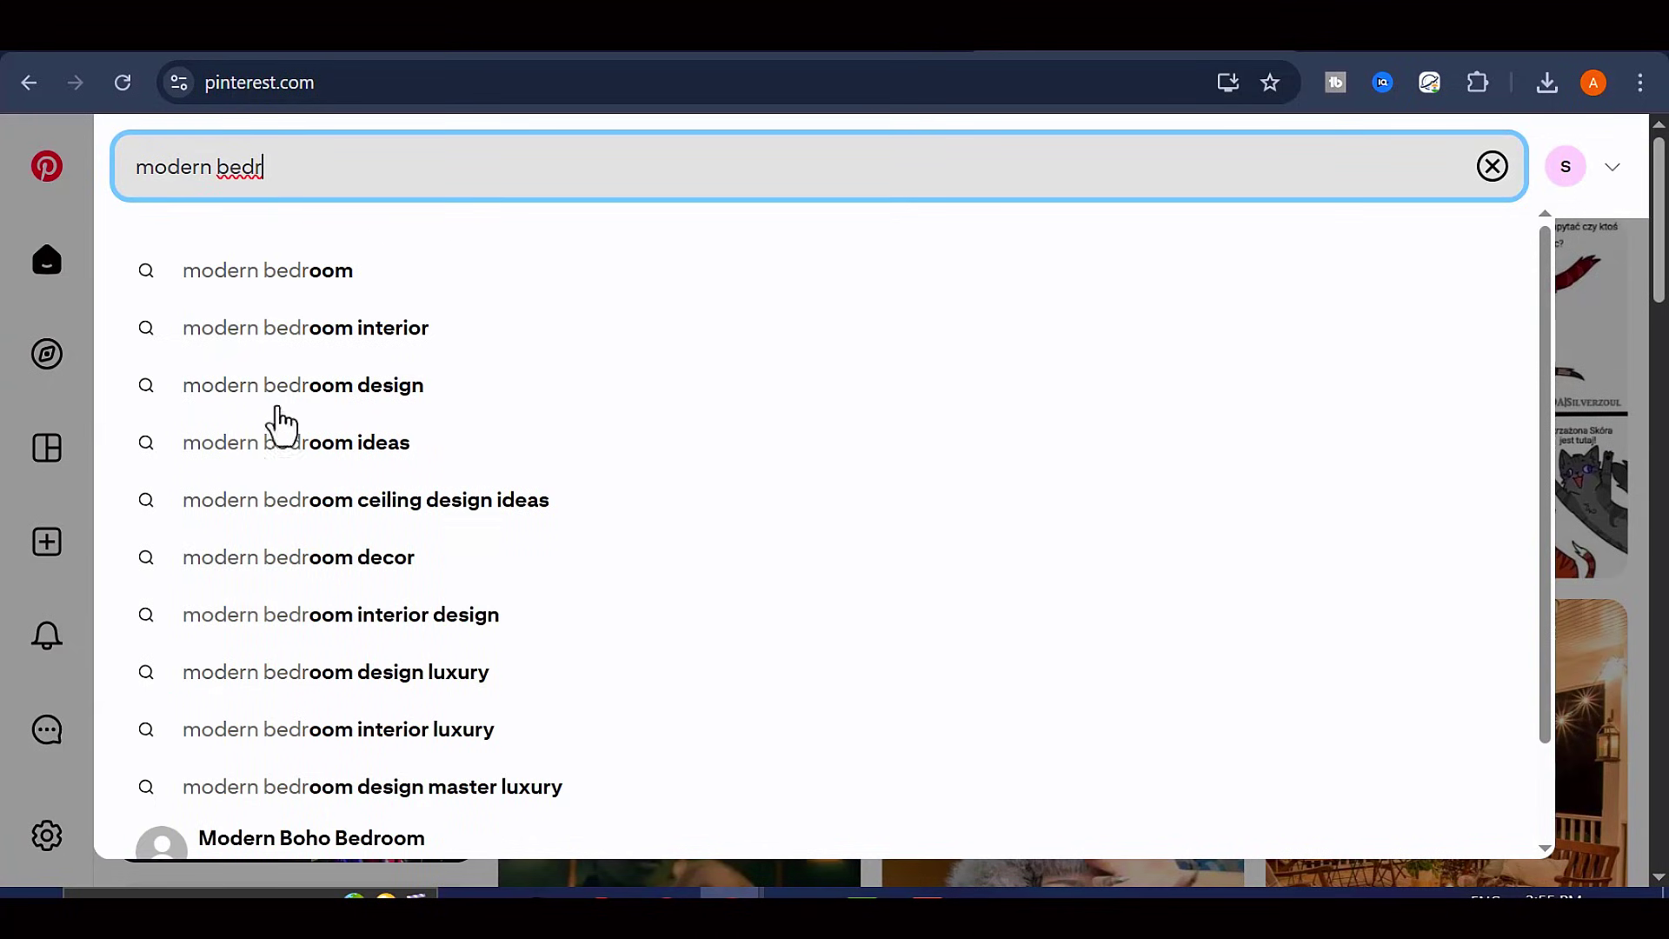
click(300, 352)
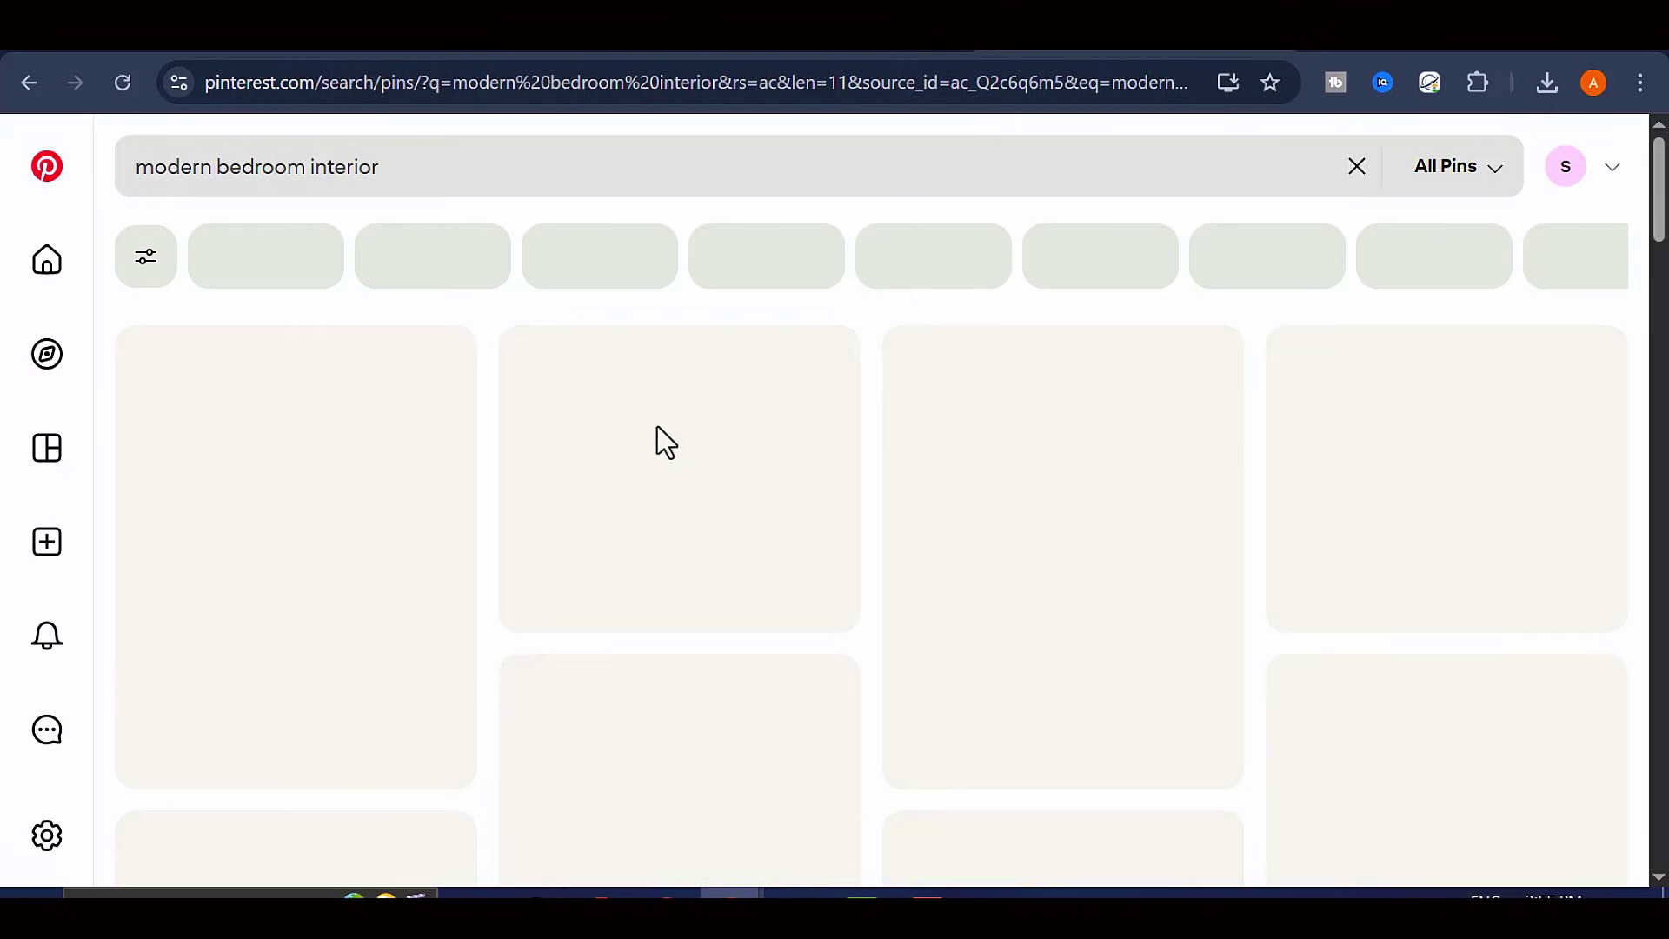
Replace the search query with a pasted 'backyard interiors'
scroll(904, 739, down, 4)
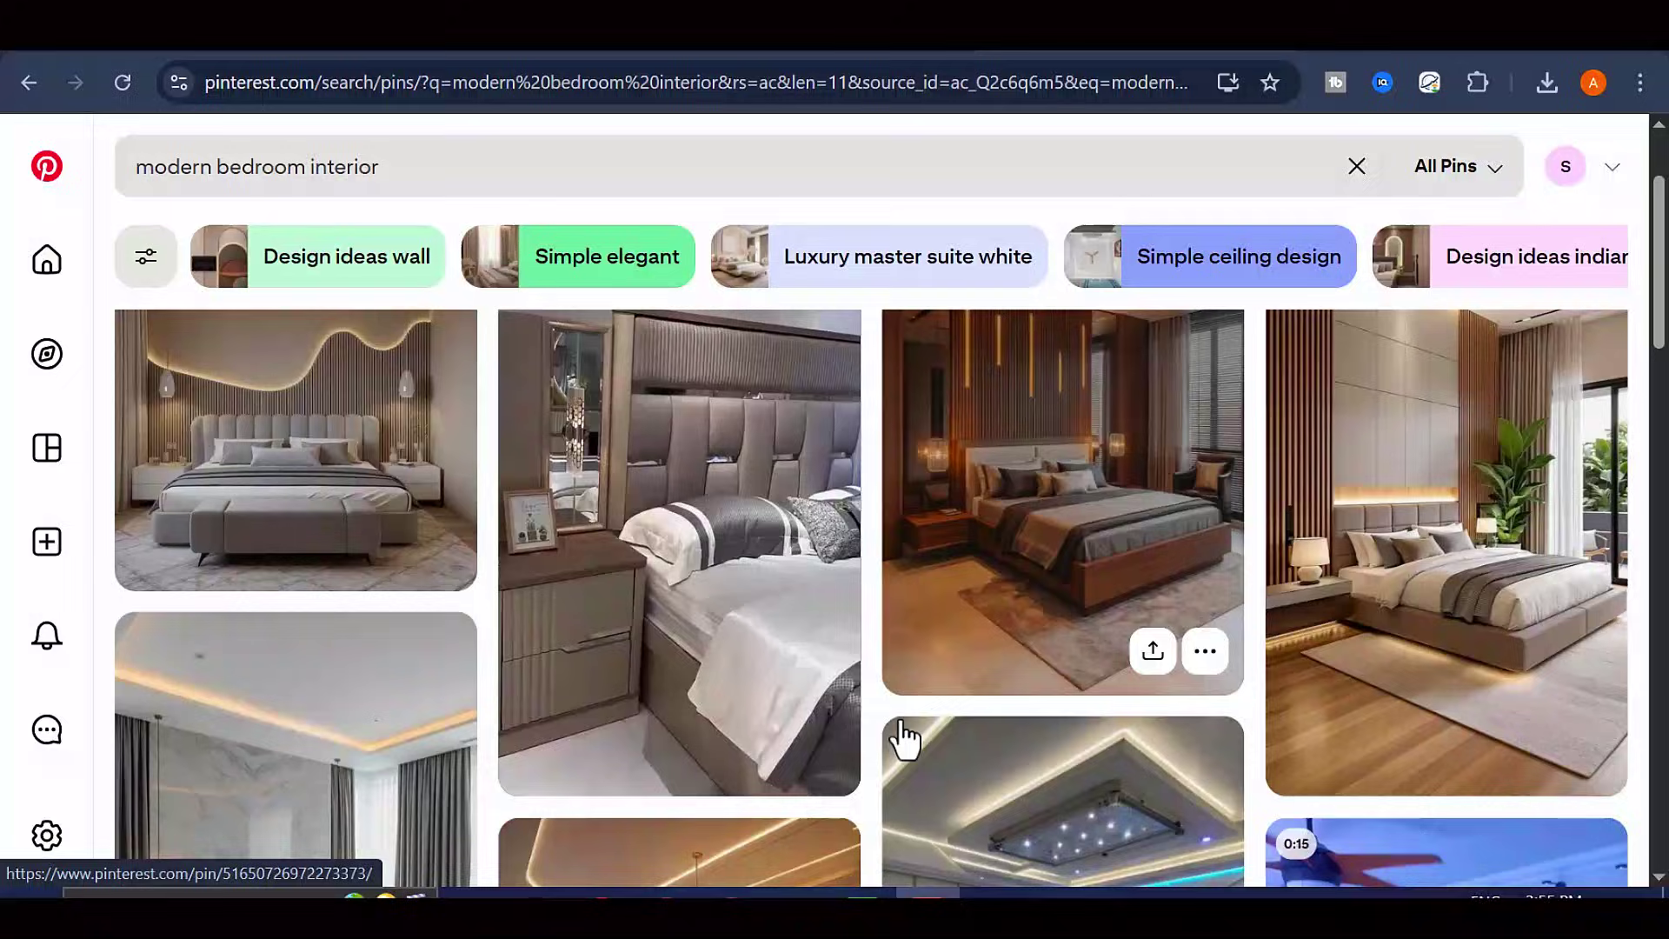
scroll(904, 739, down, 4)
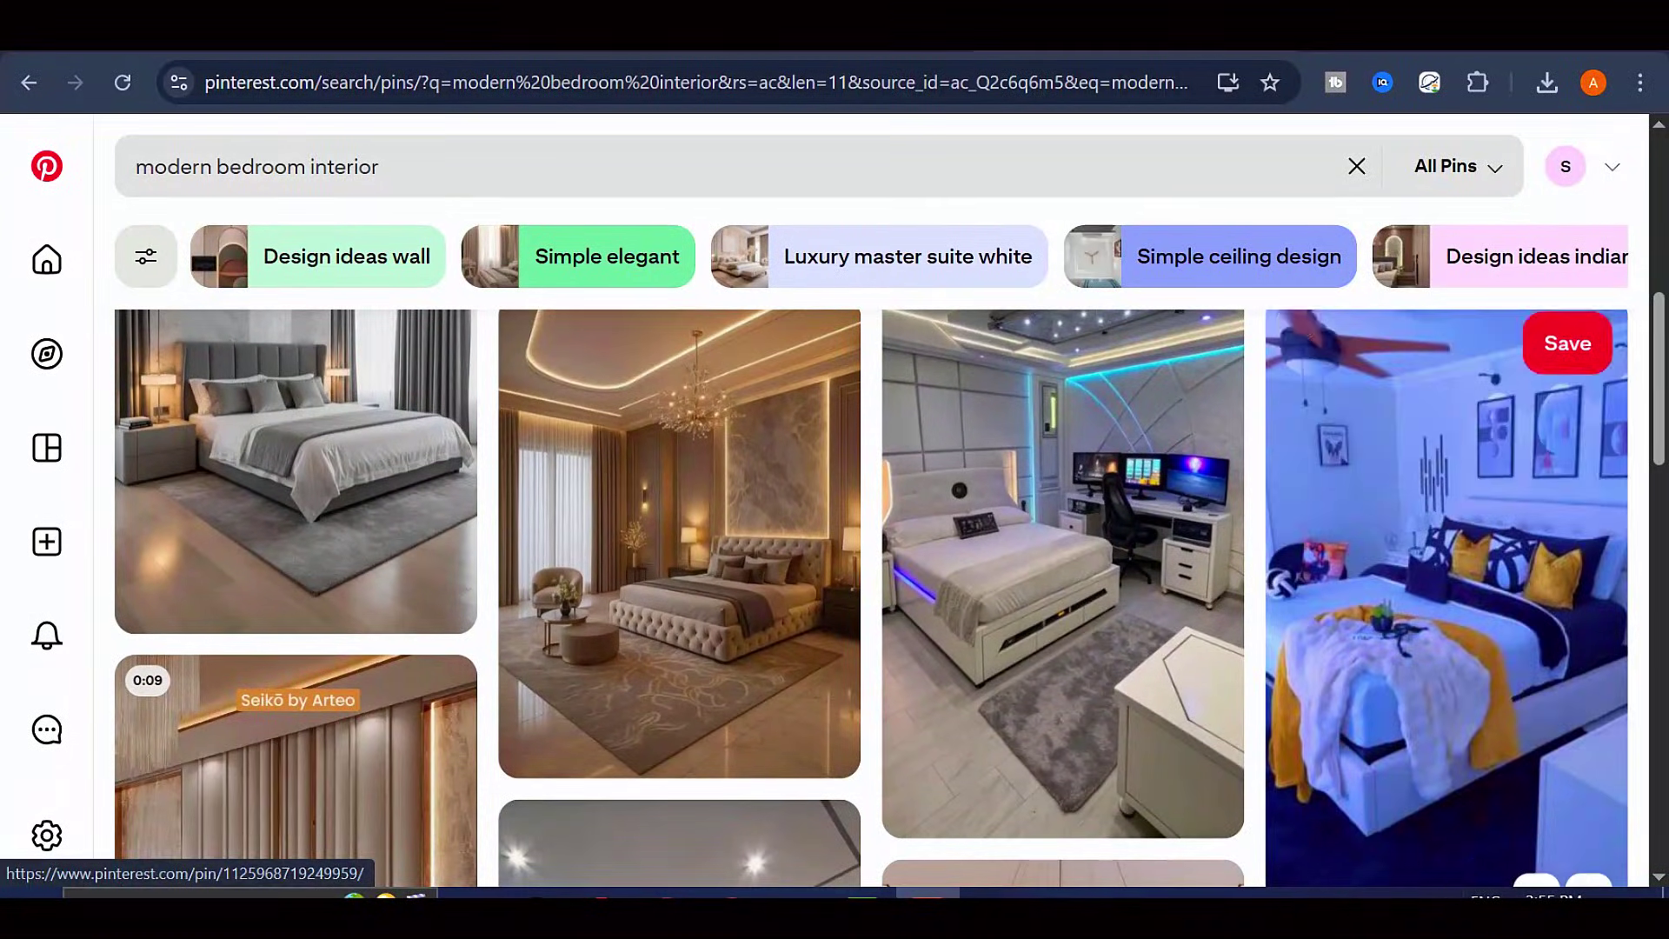
scroll(618, 771, up, 8)
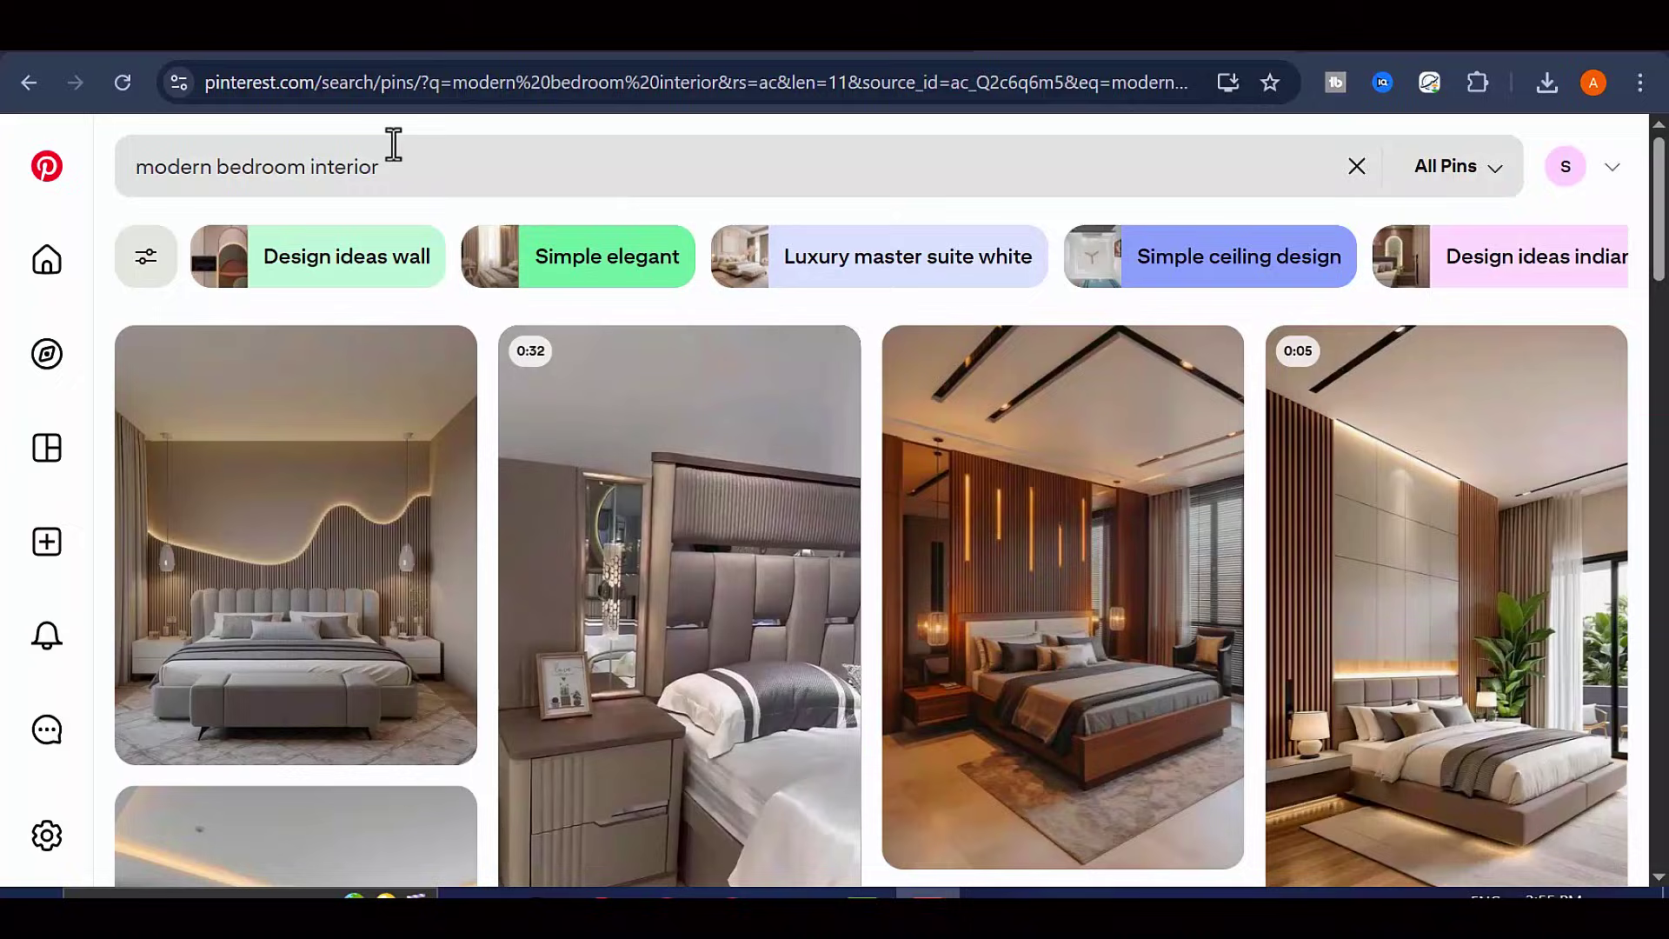
click(401, 157)
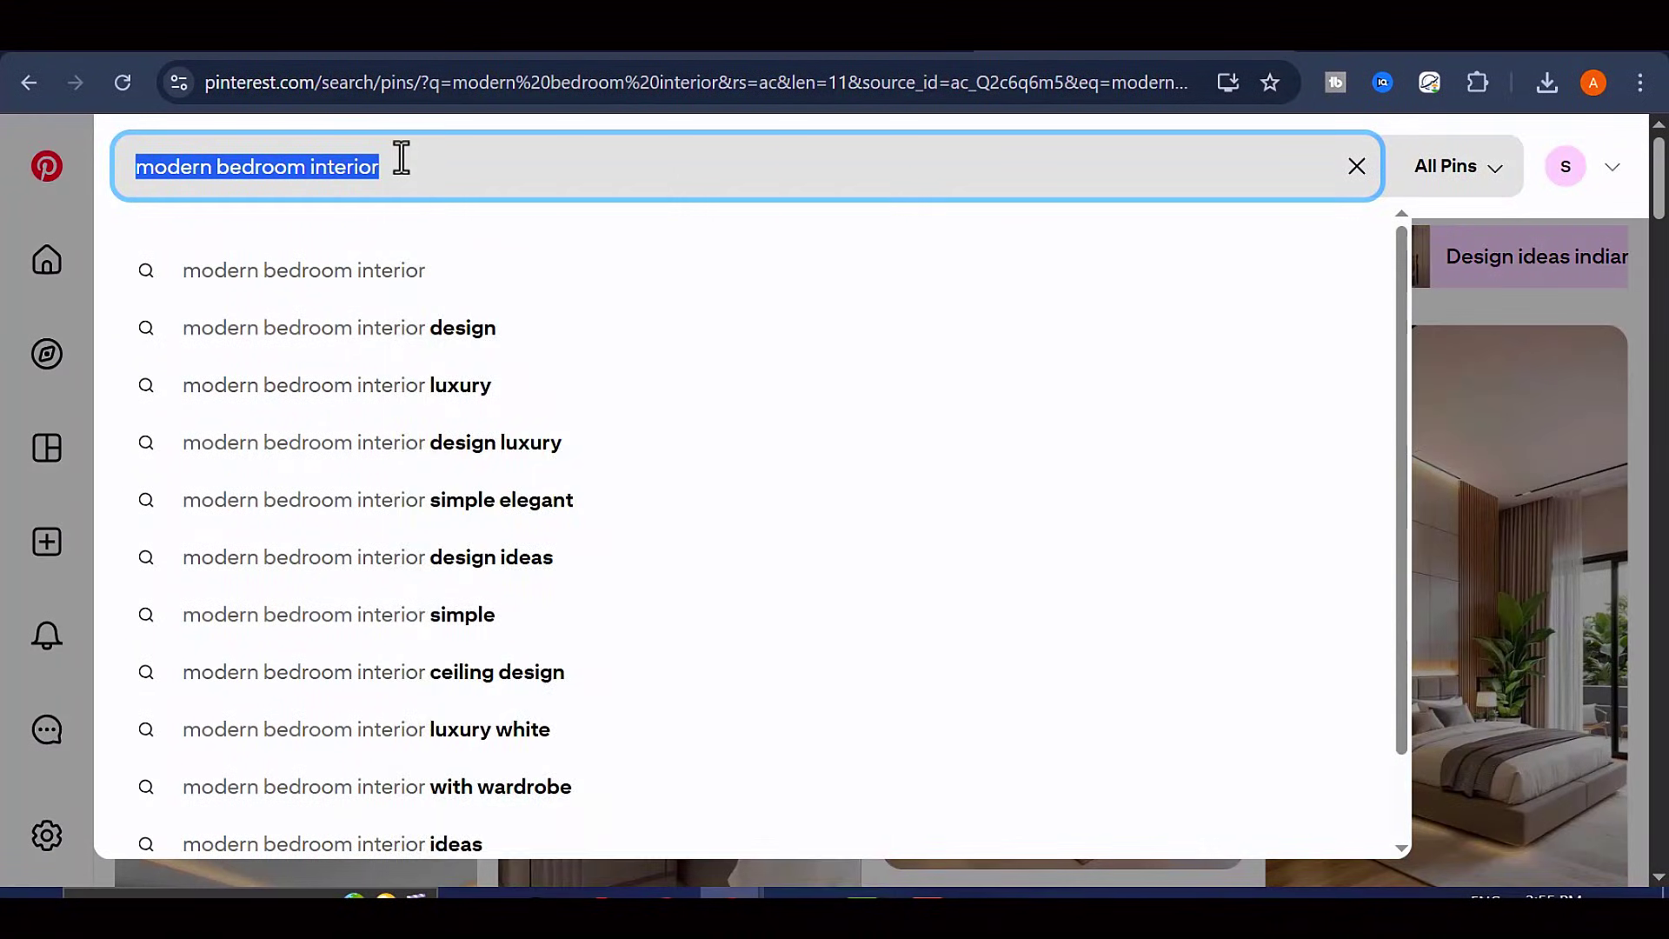
right_click(401, 157)
click(436, 383)
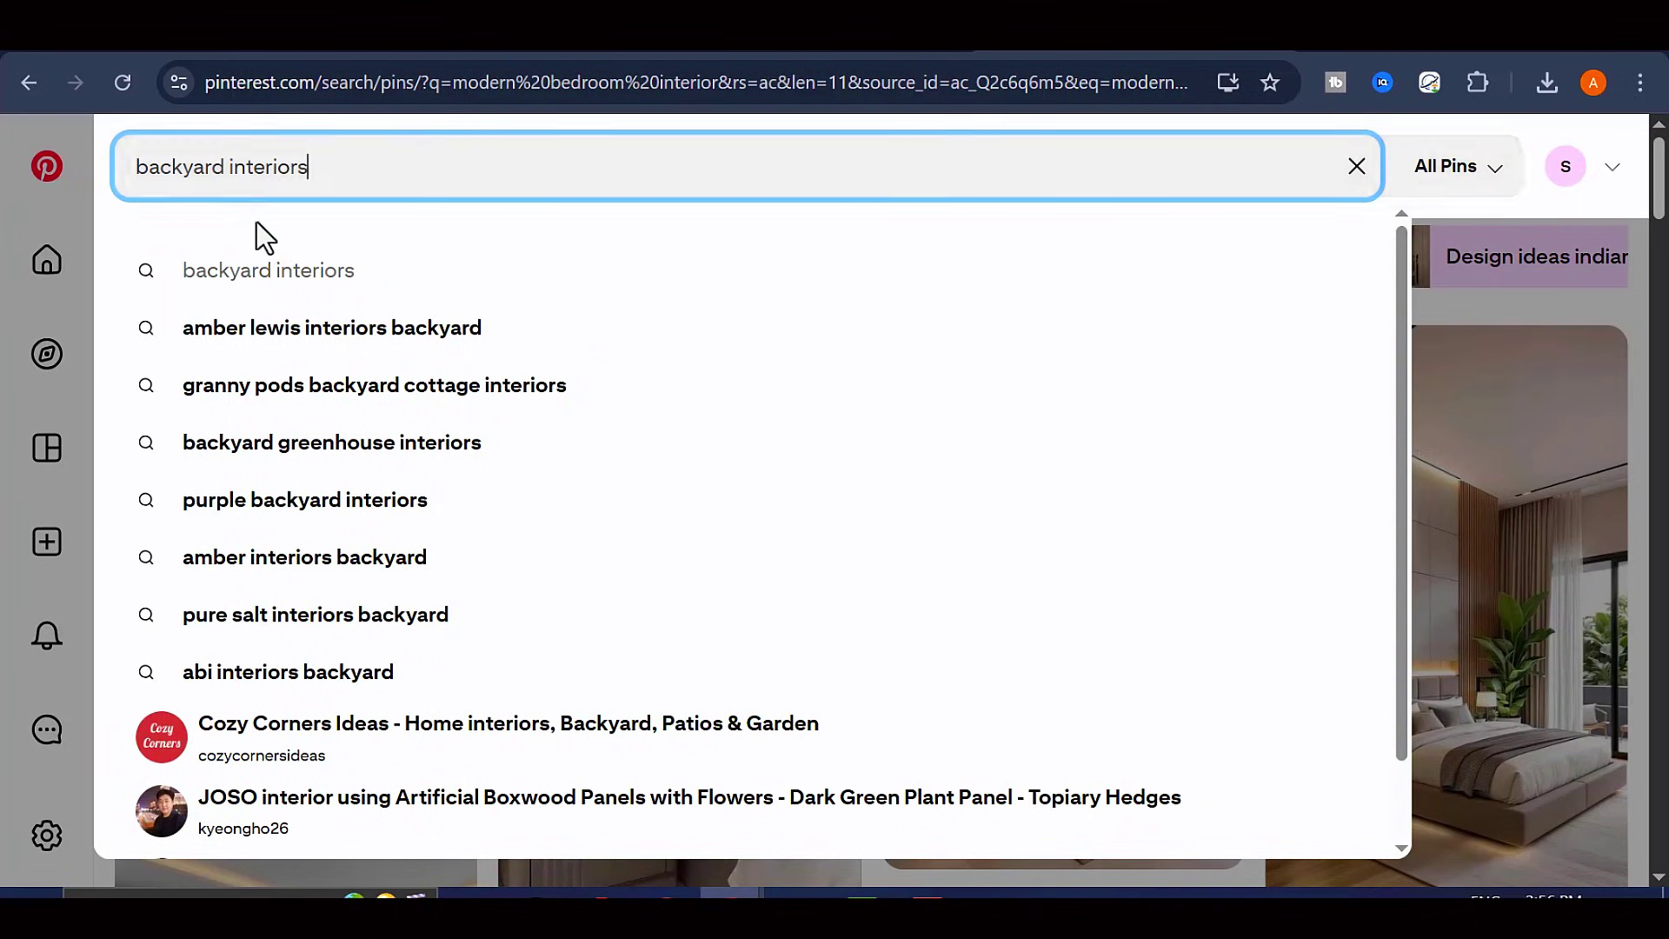
Run the backyard interiors search and download the first backyard patio pin image
click(350, 280)
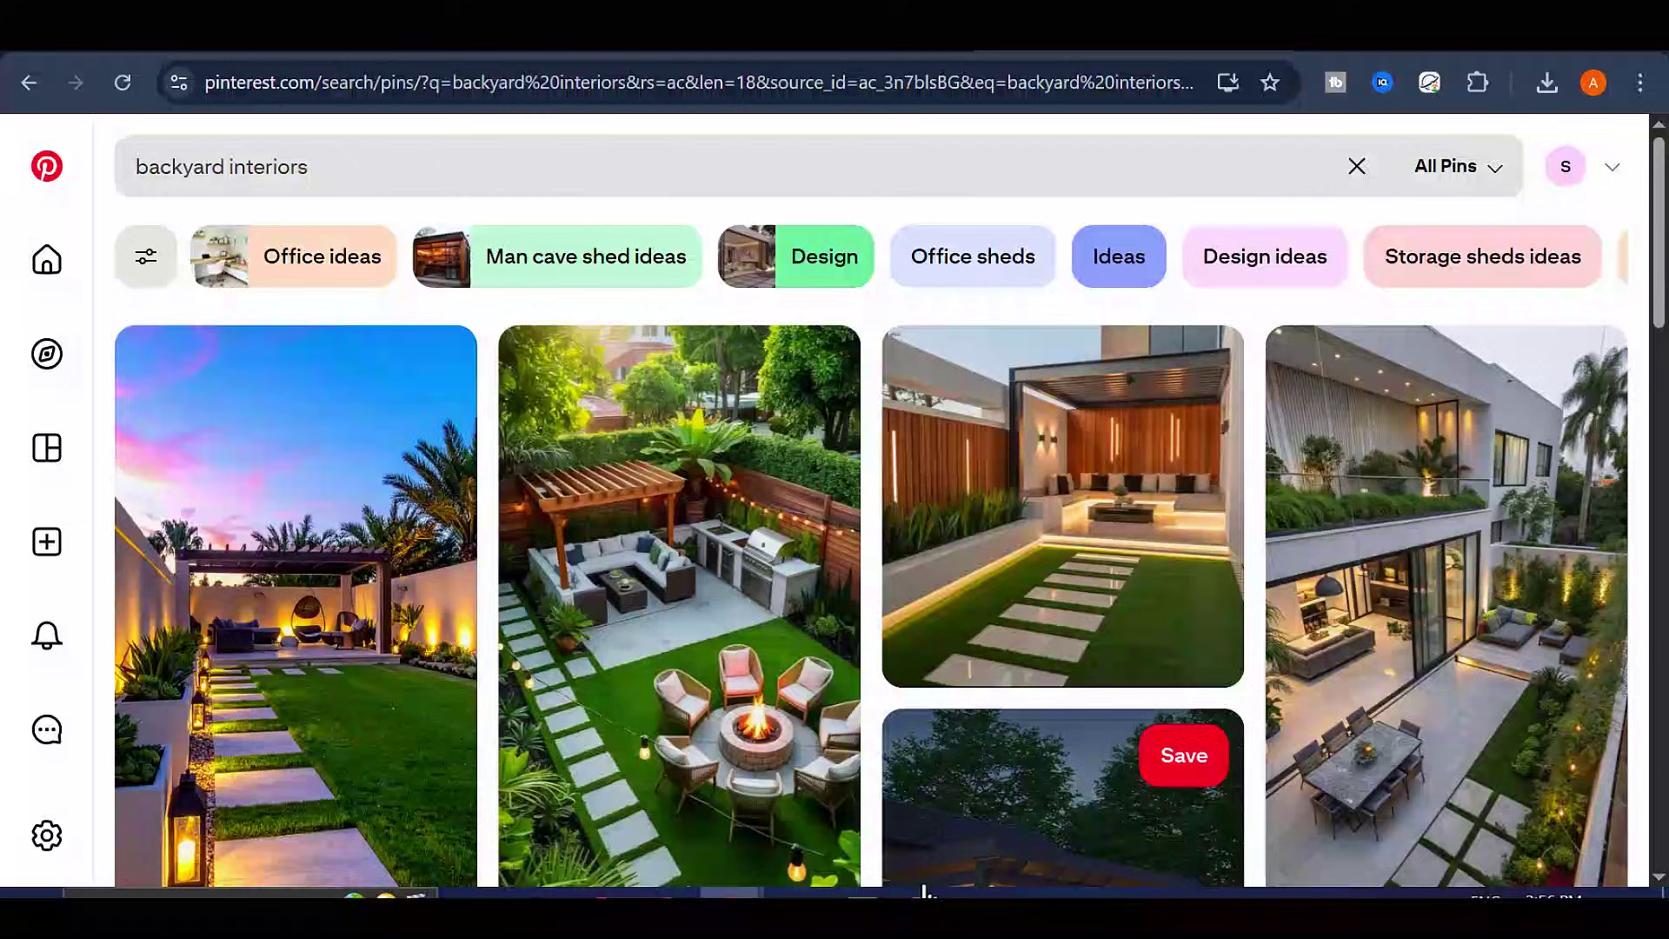
scroll(447, 690, down, 2)
scroll(1598, 600, down, 4)
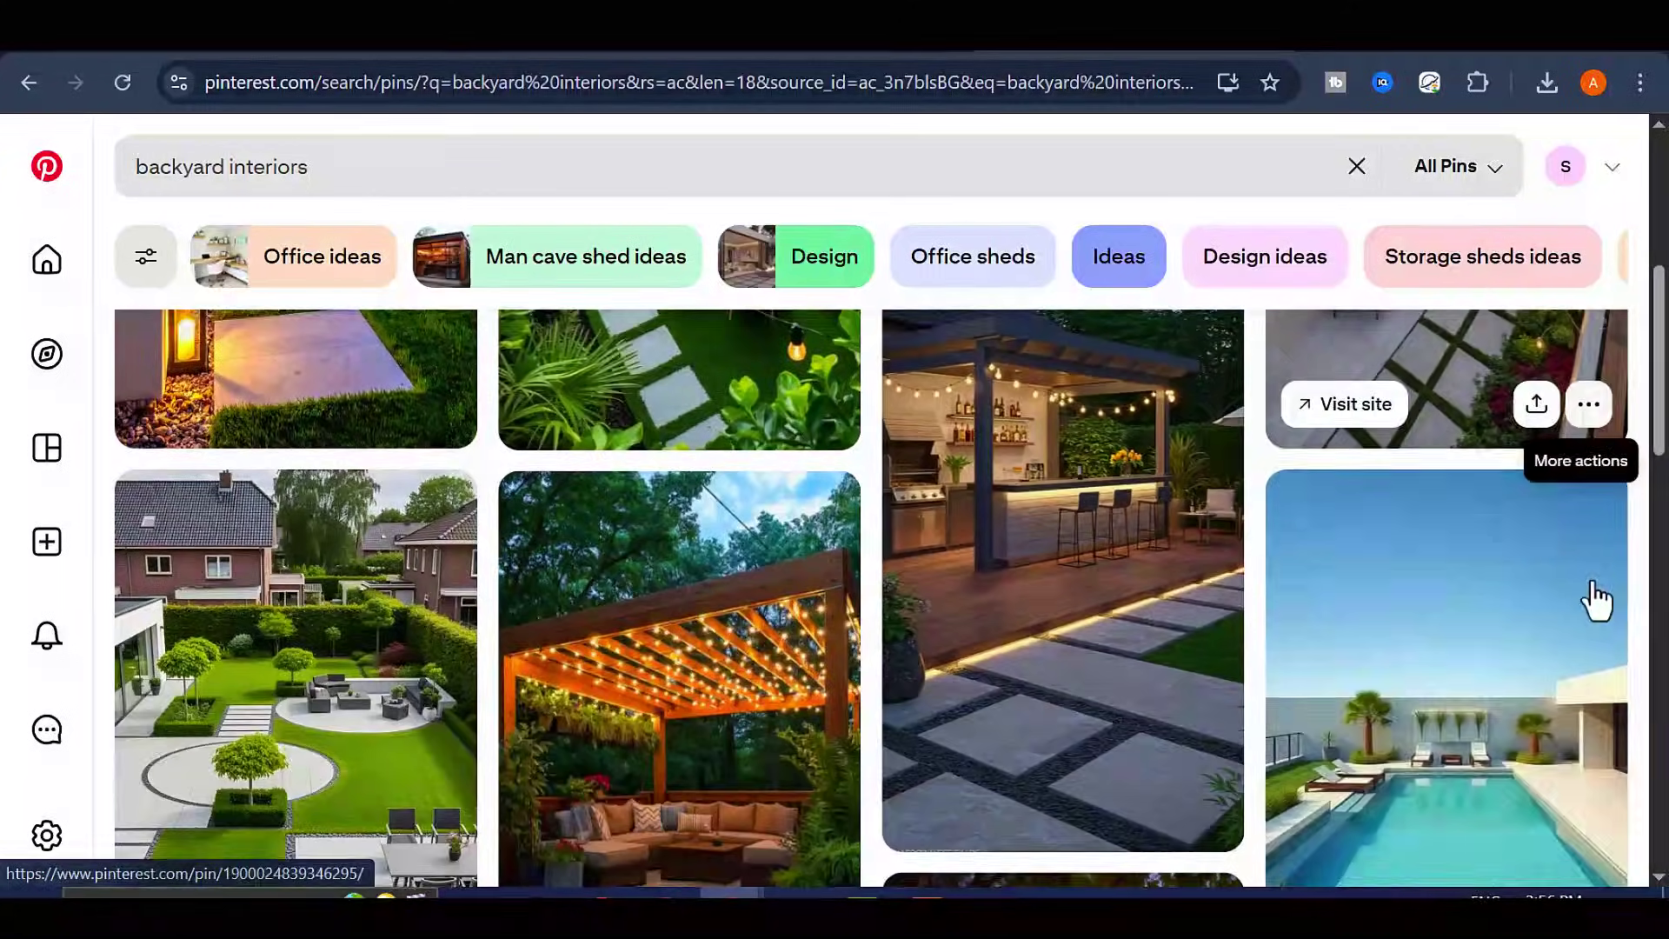
scroll(1174, 719, up, 6)
scroll(1187, 585, down, 10)
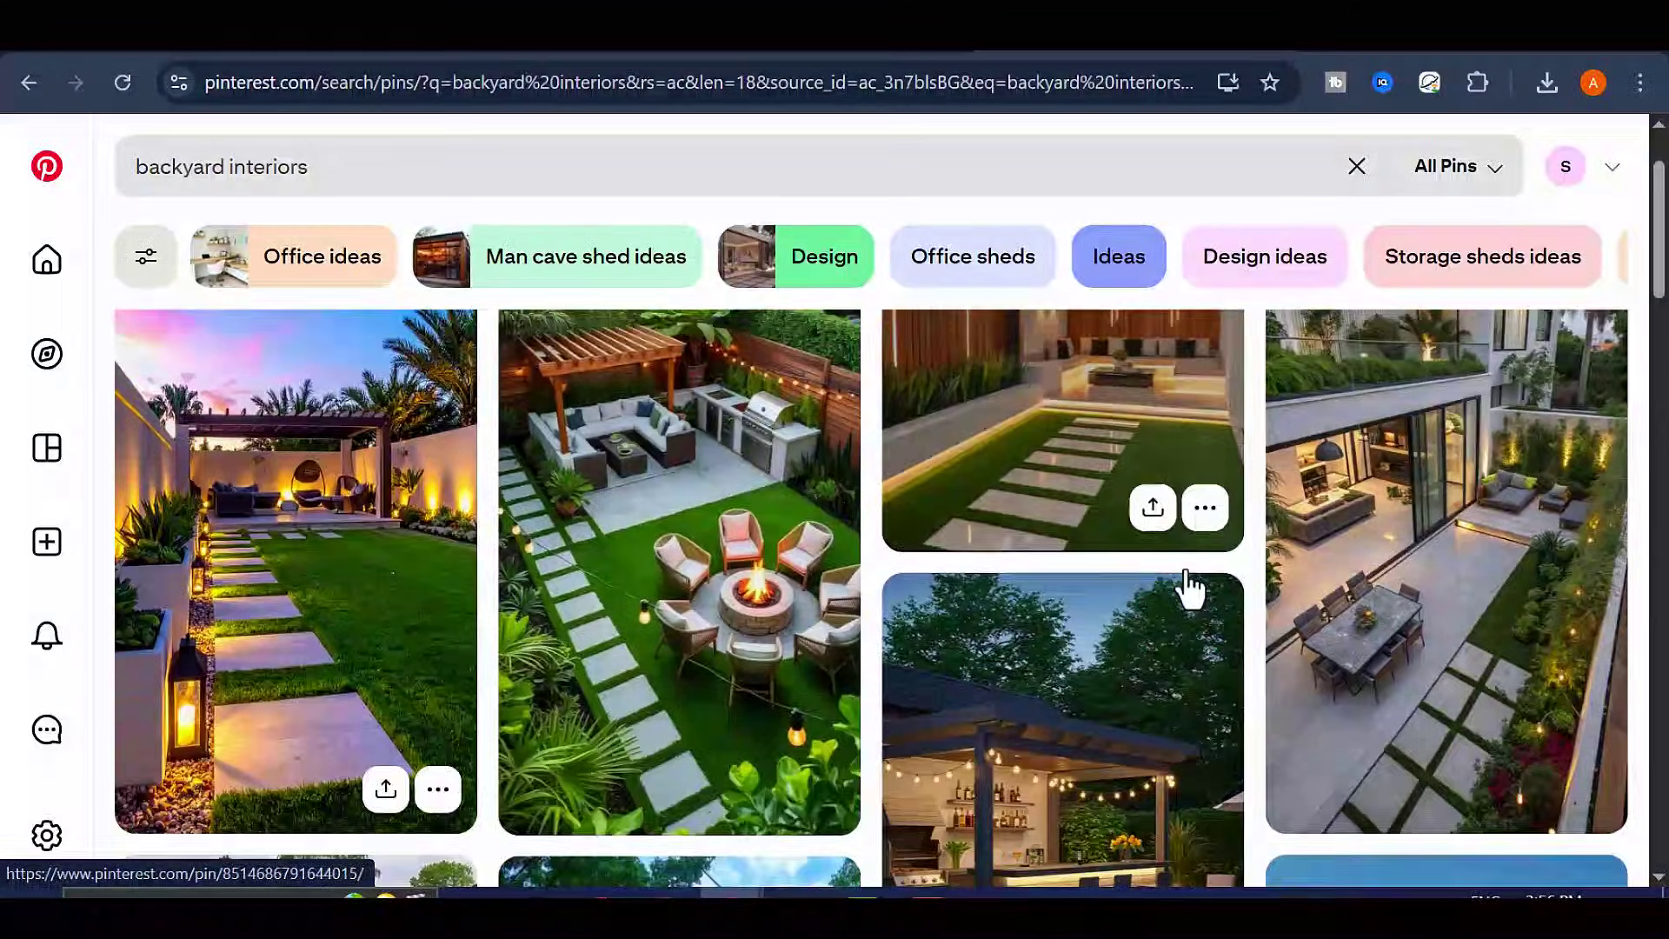
scroll(1191, 587, down, 8)
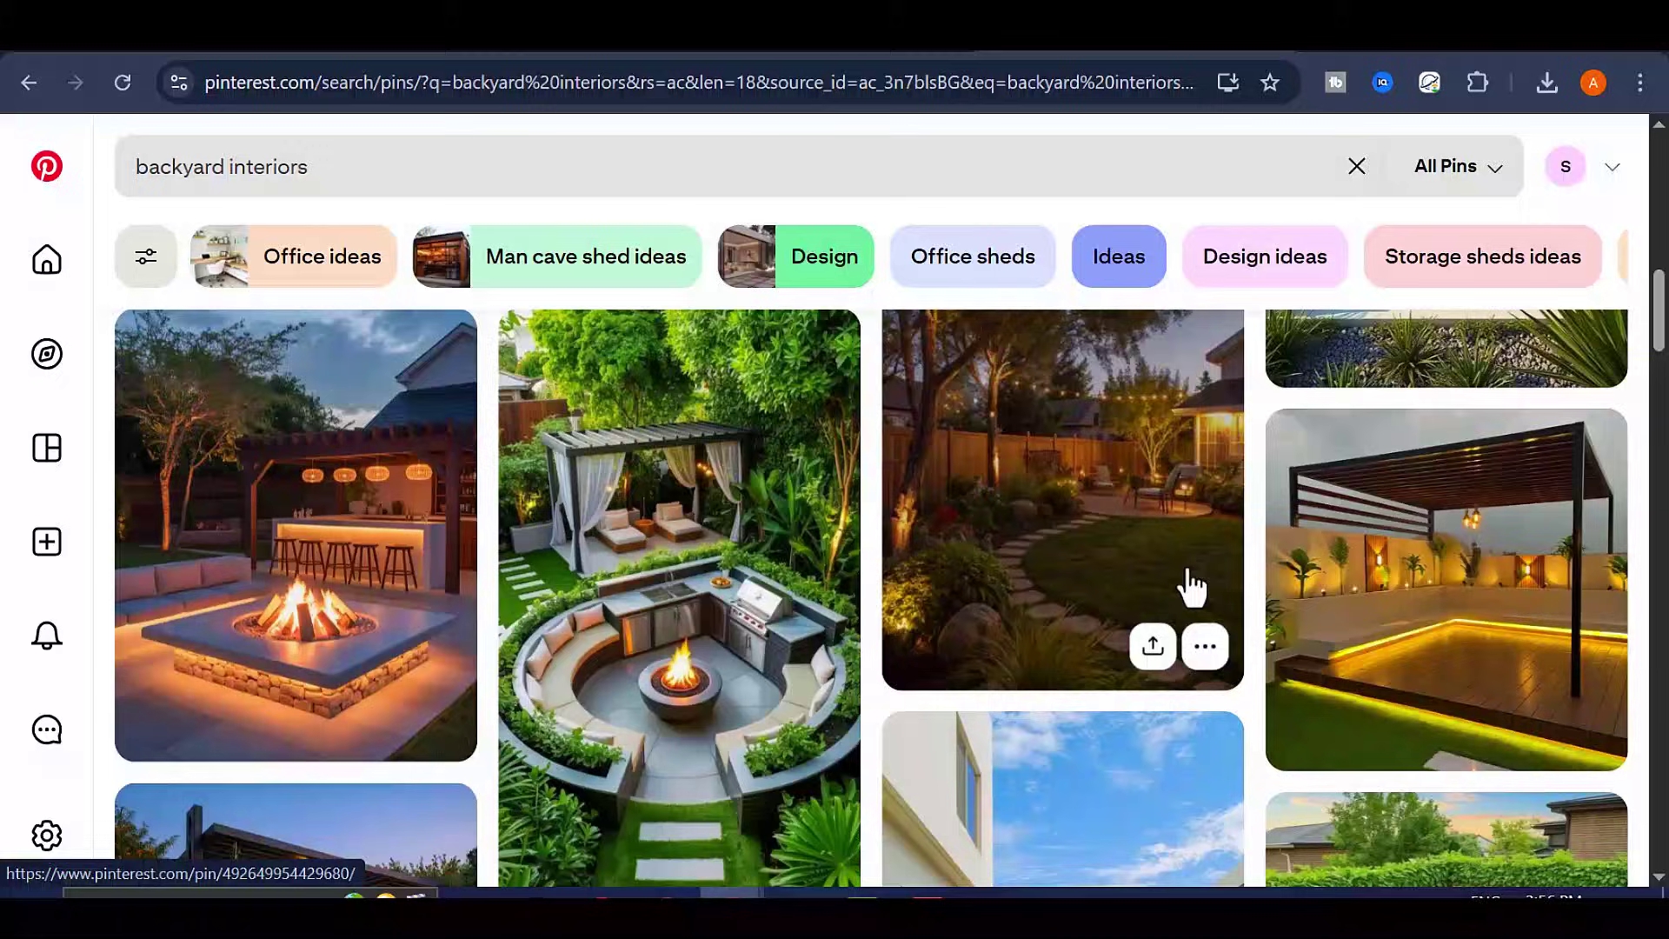
scroll(1191, 583, down, 10)
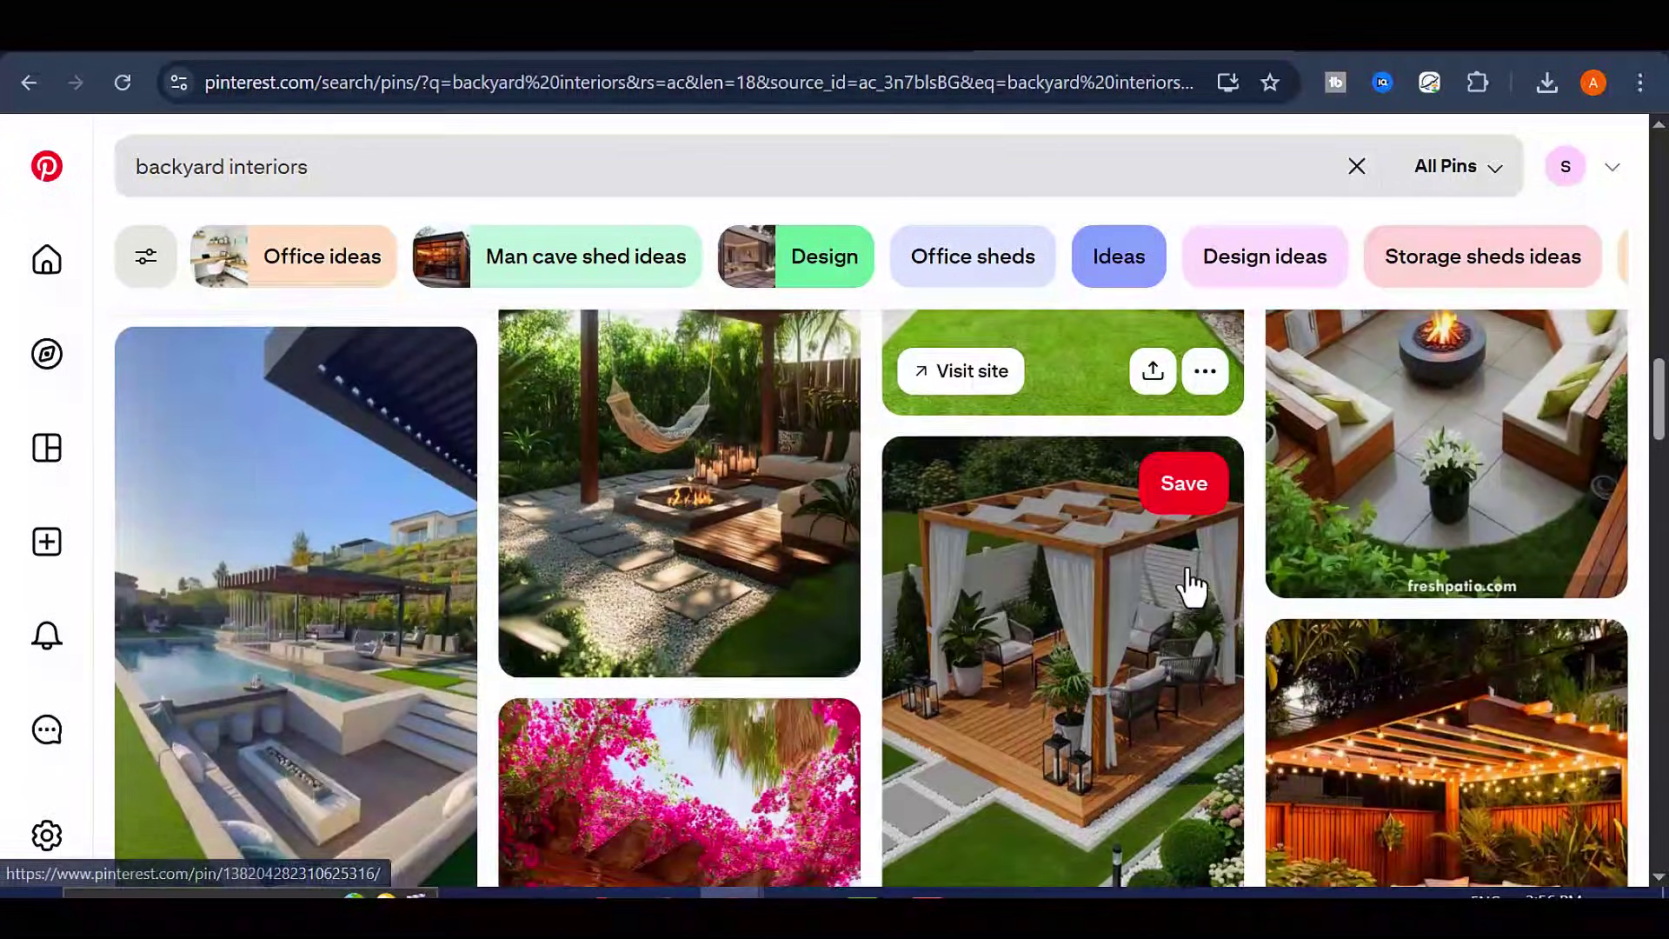
scroll(1191, 581, down, 5)
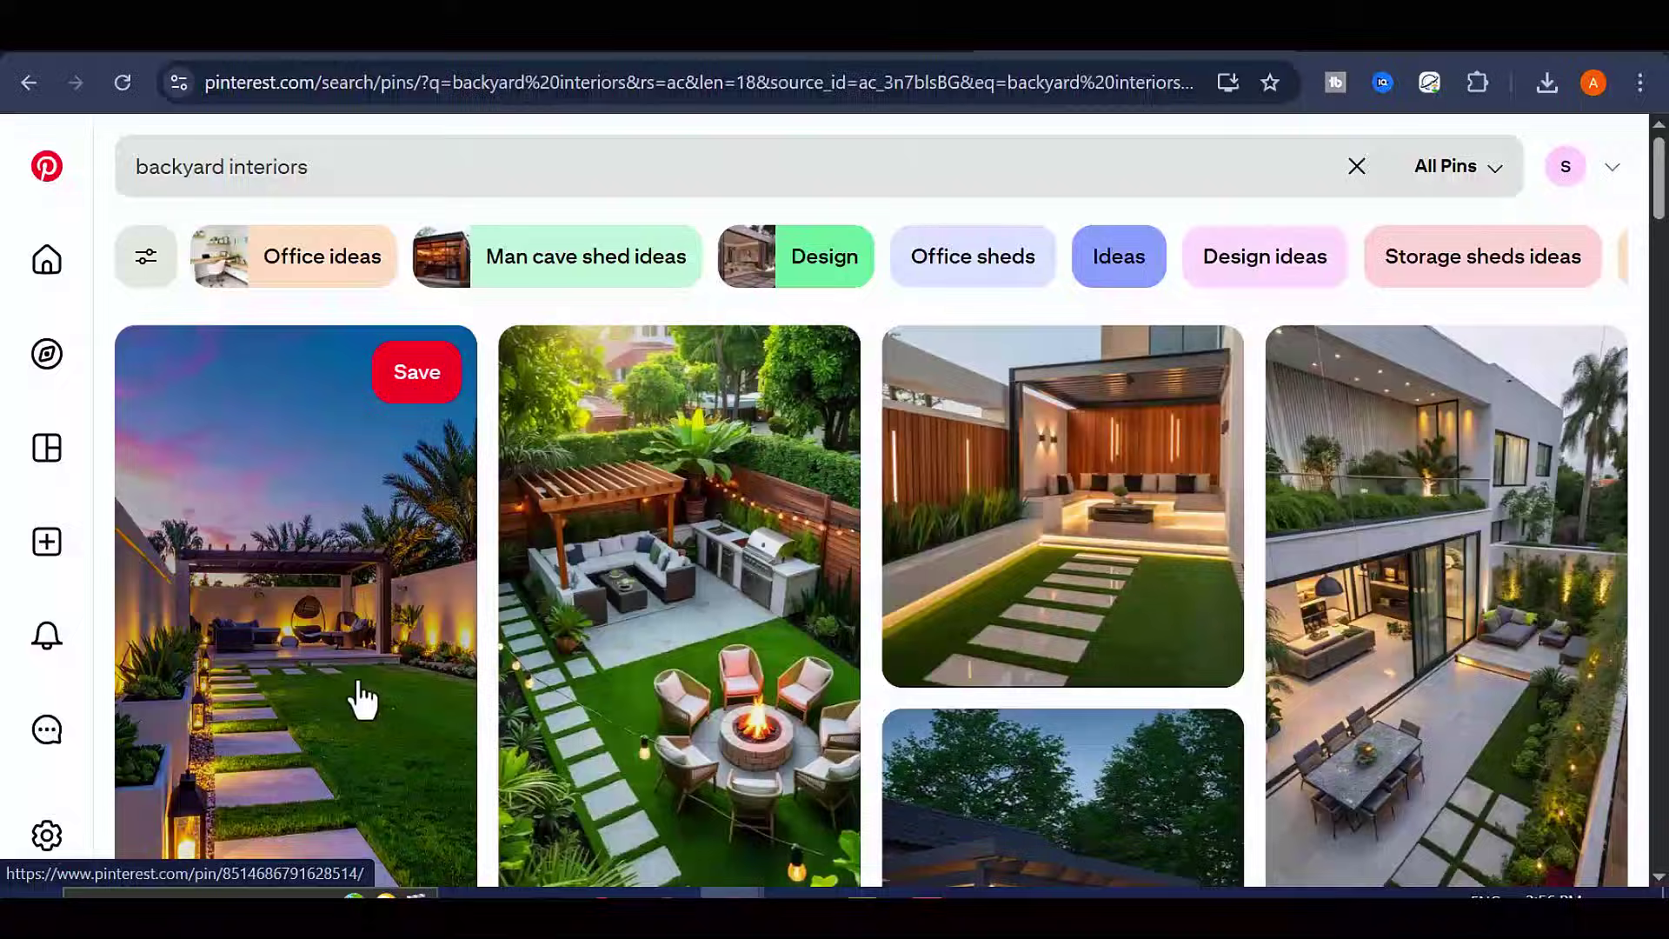
click(357, 687)
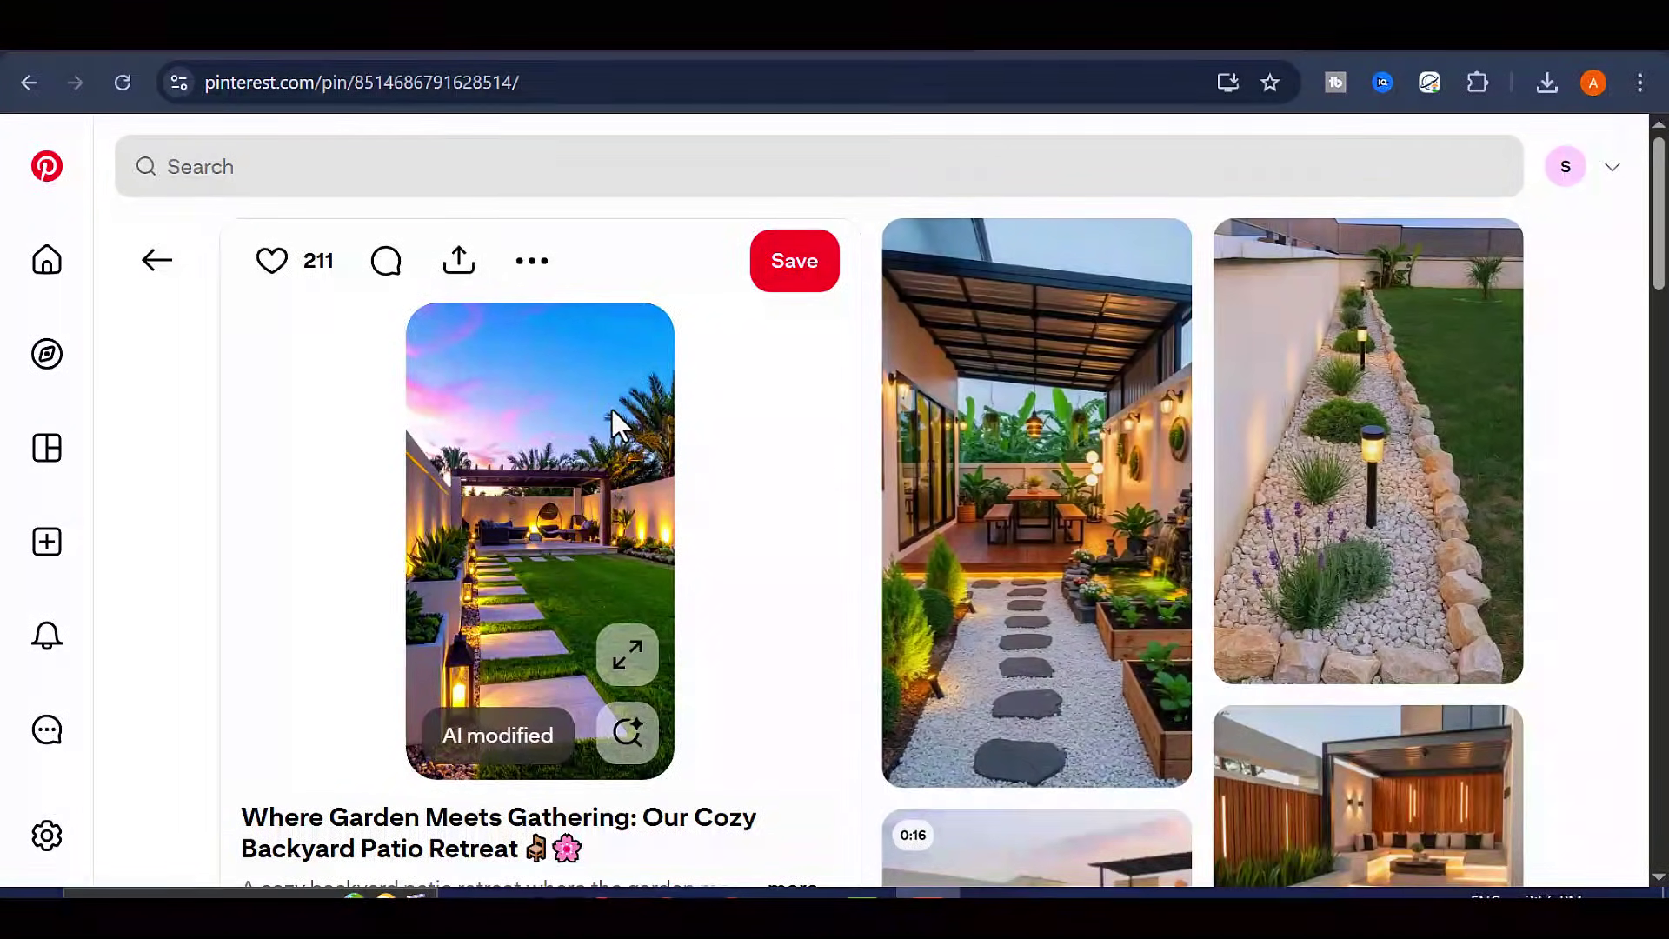
click(532, 265)
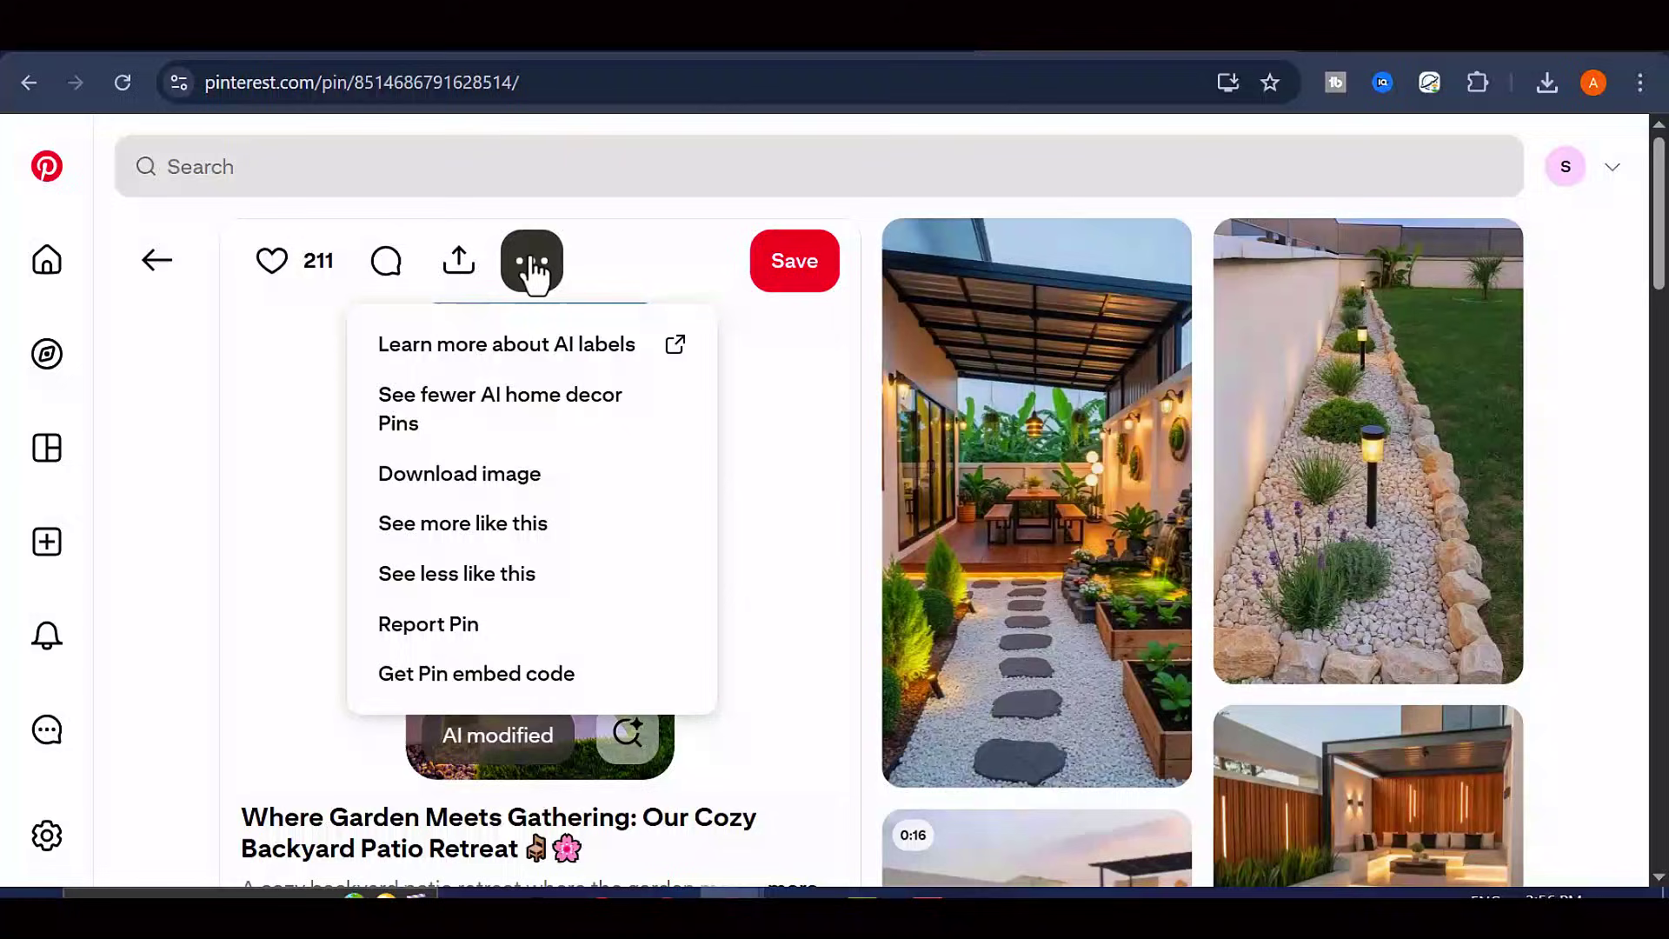
click(534, 492)
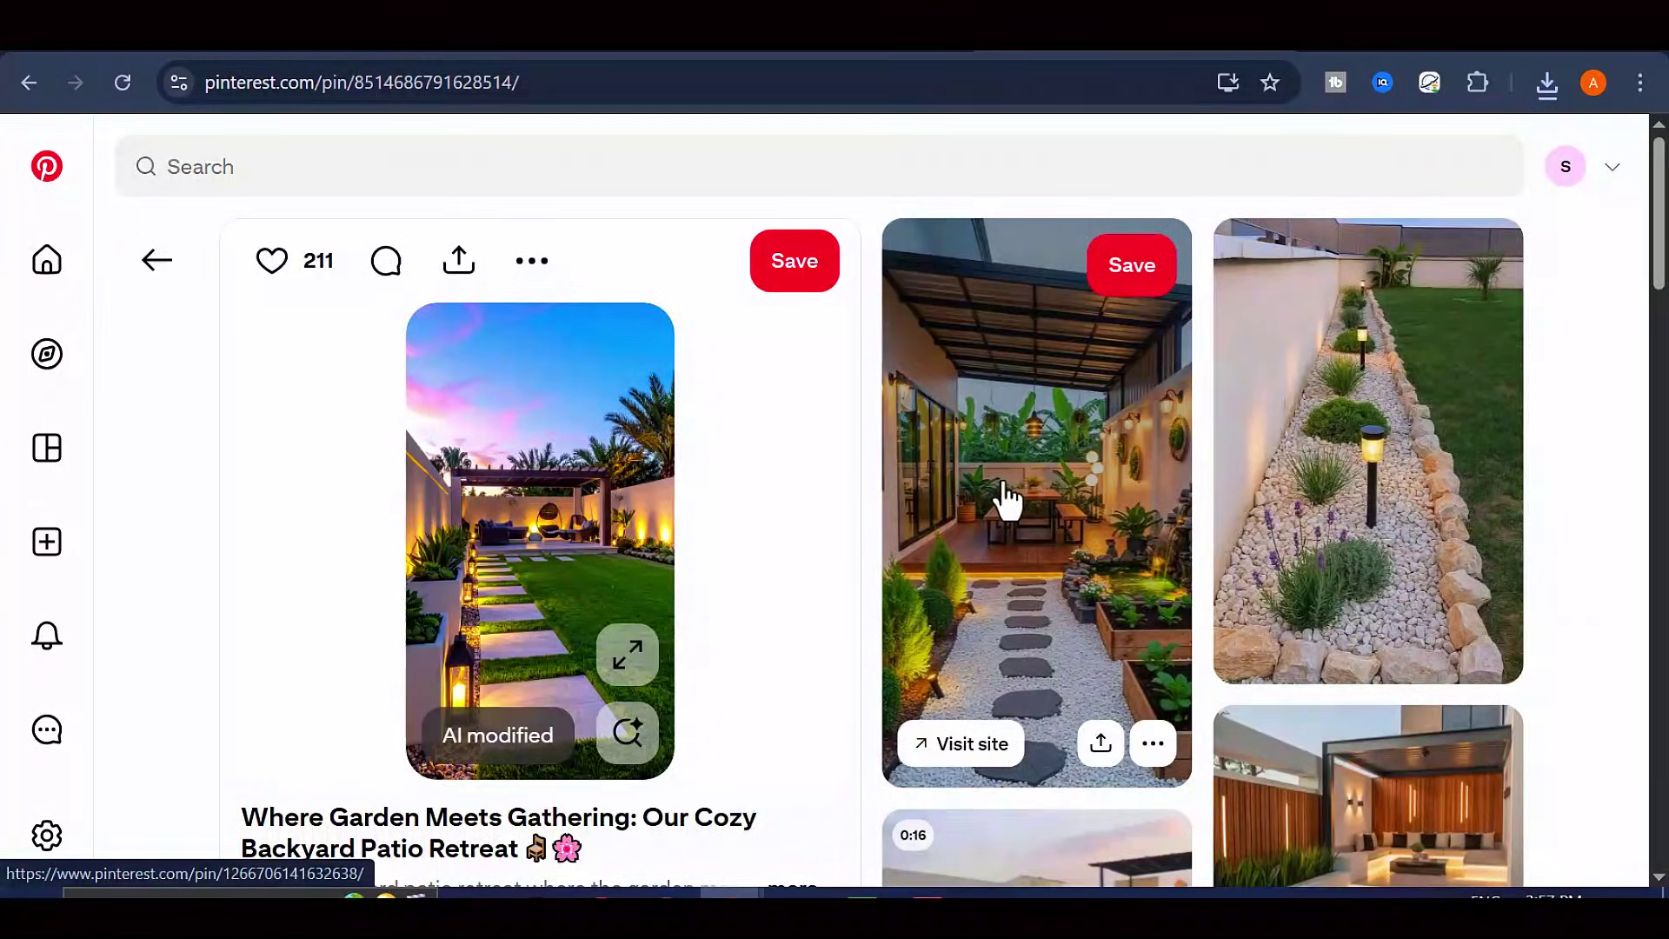
Download the covered patio image with stepping stones
click(1007, 500)
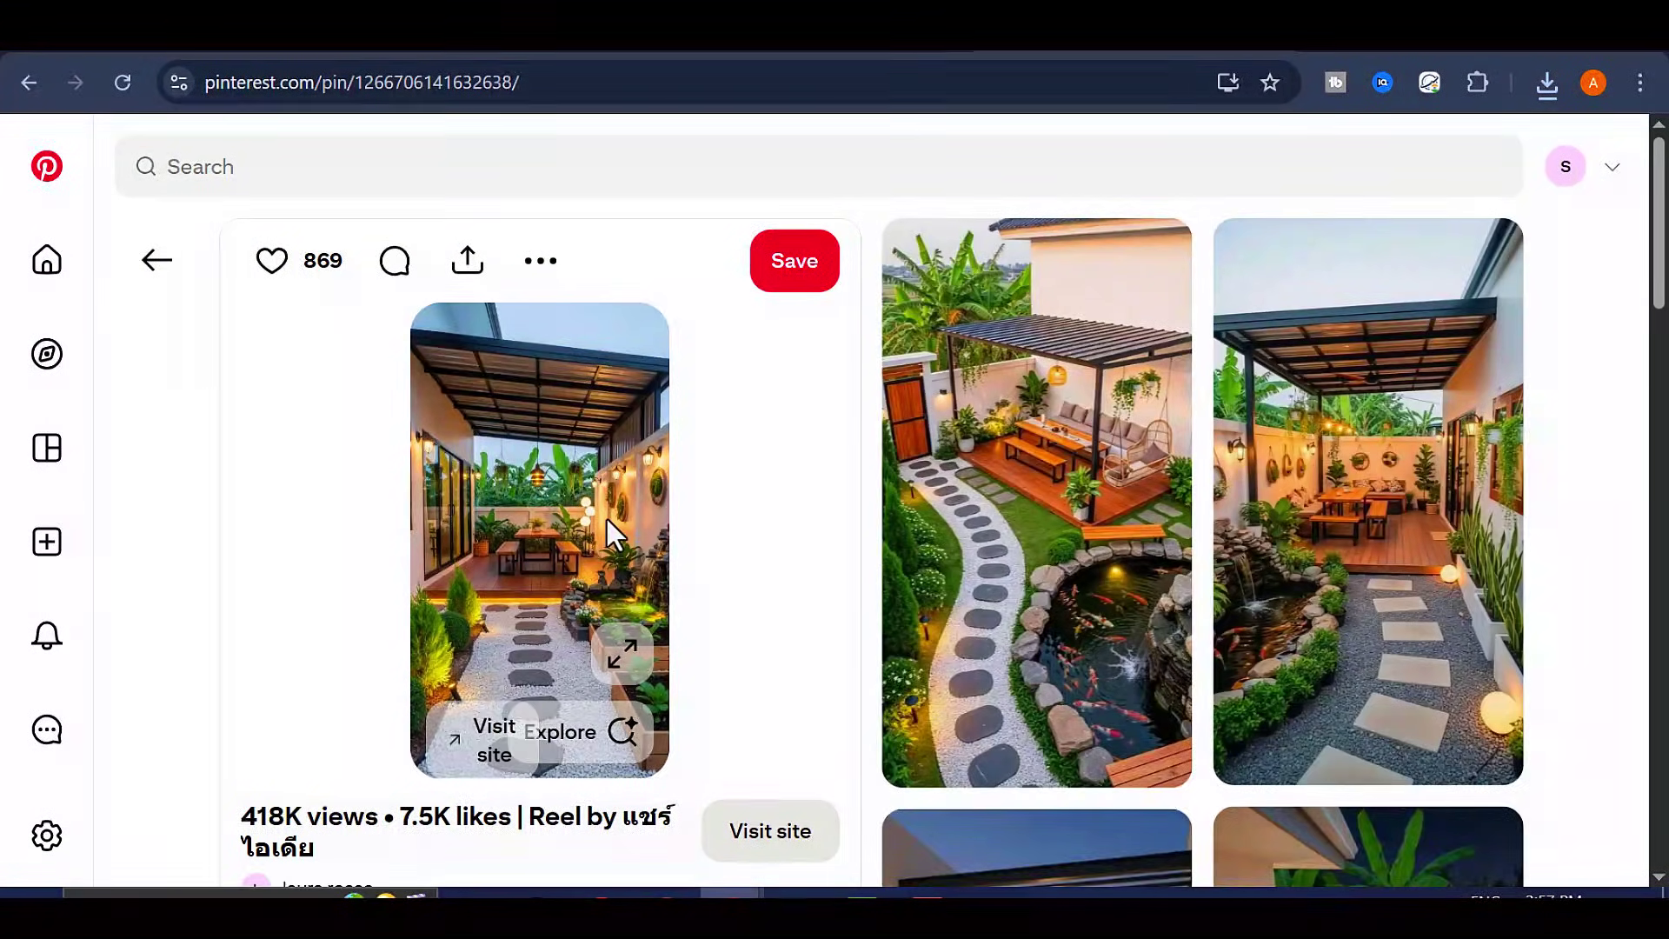
click(541, 262)
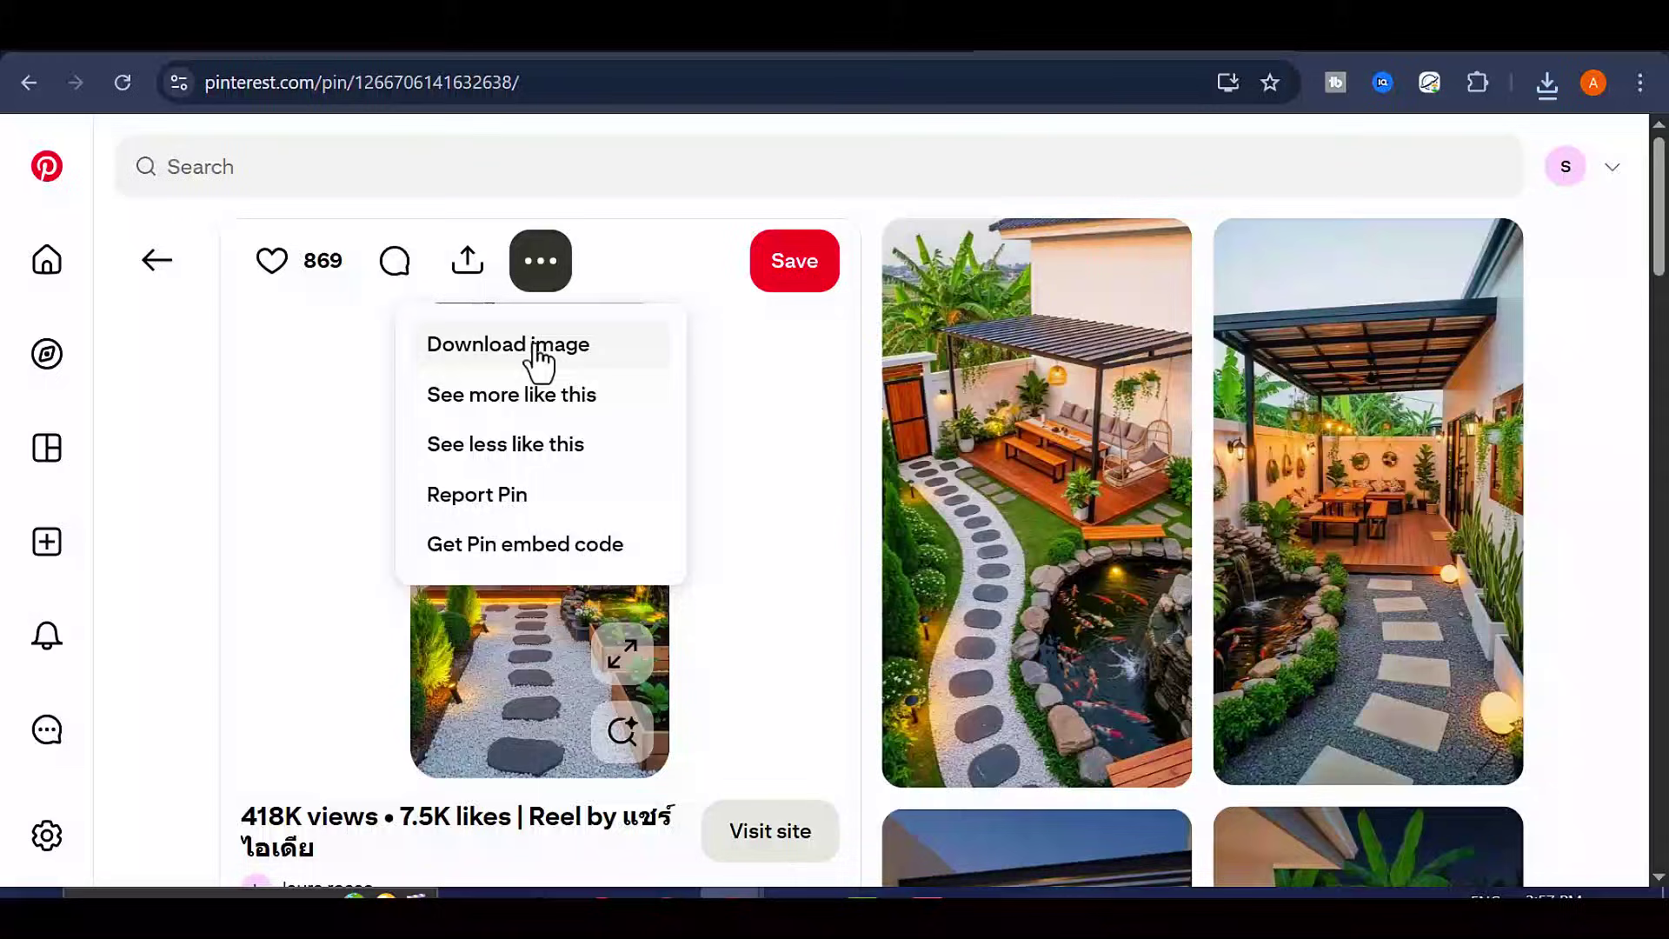
click(536, 359)
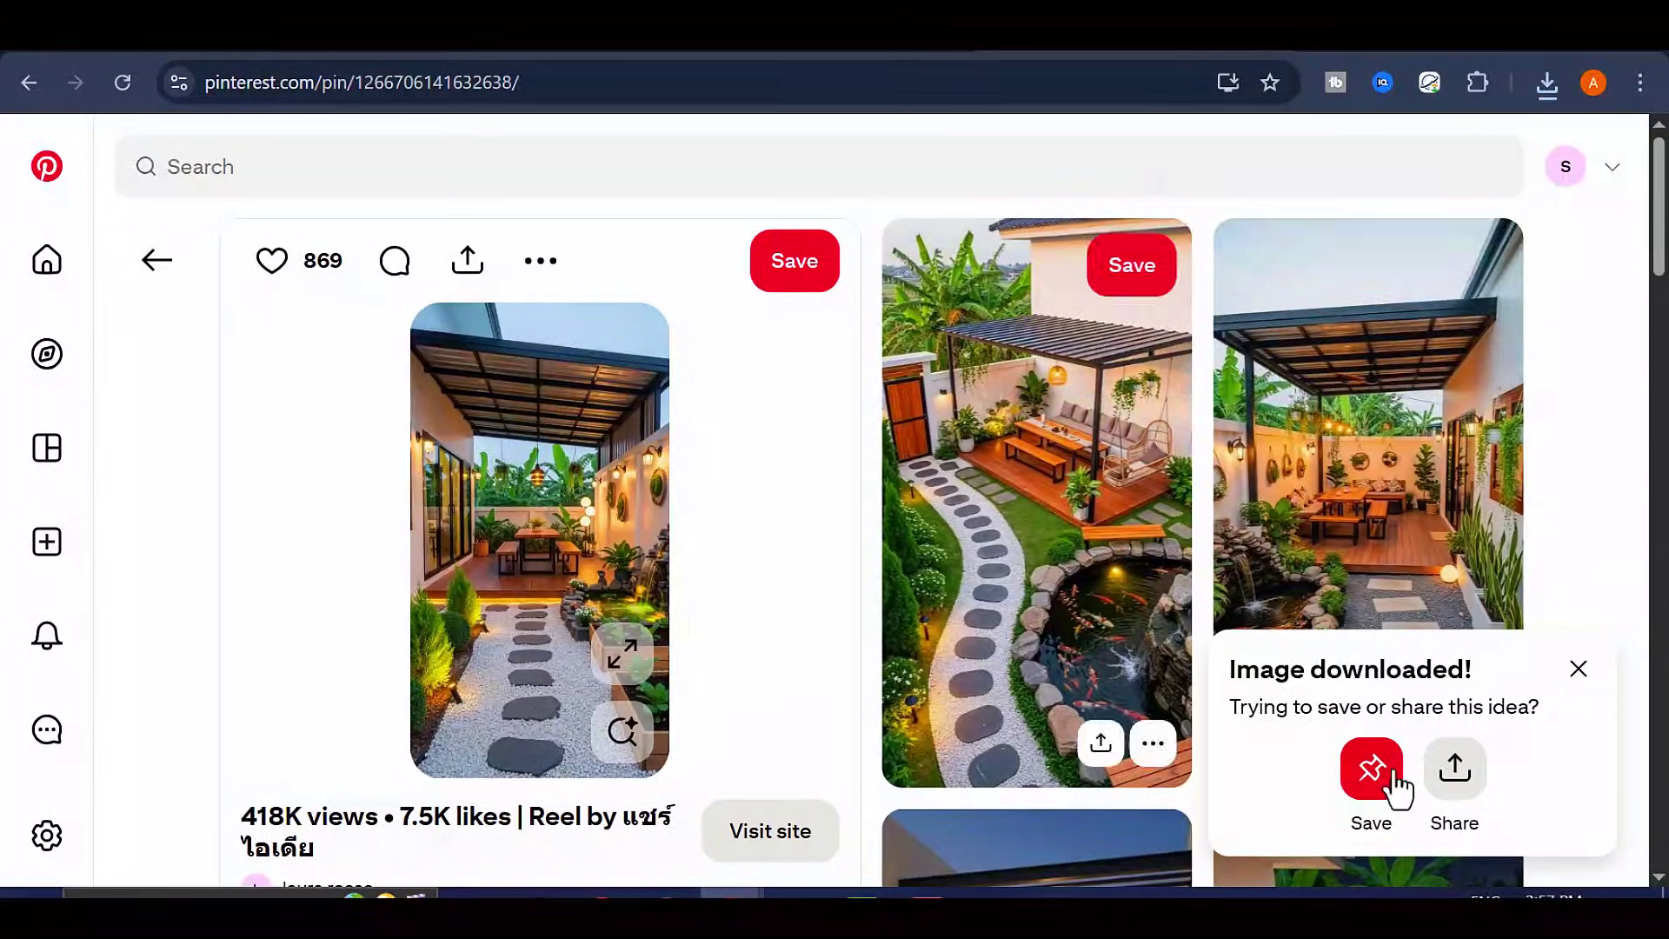
scroll(693, 727, down, 2)
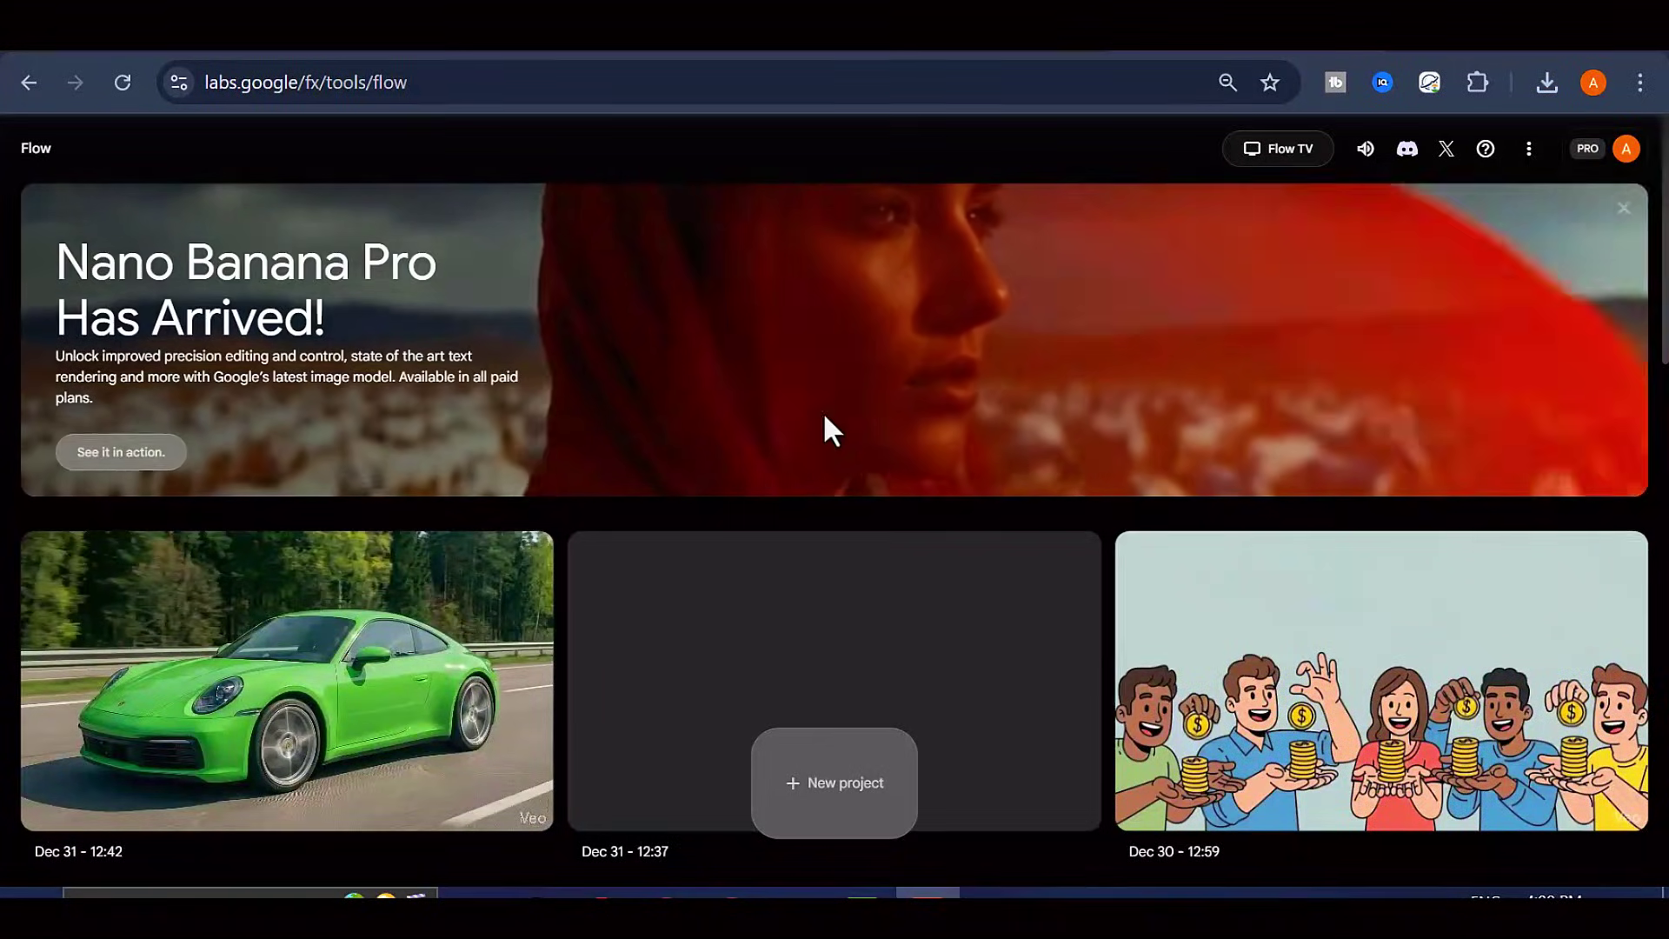
click(399, 82)
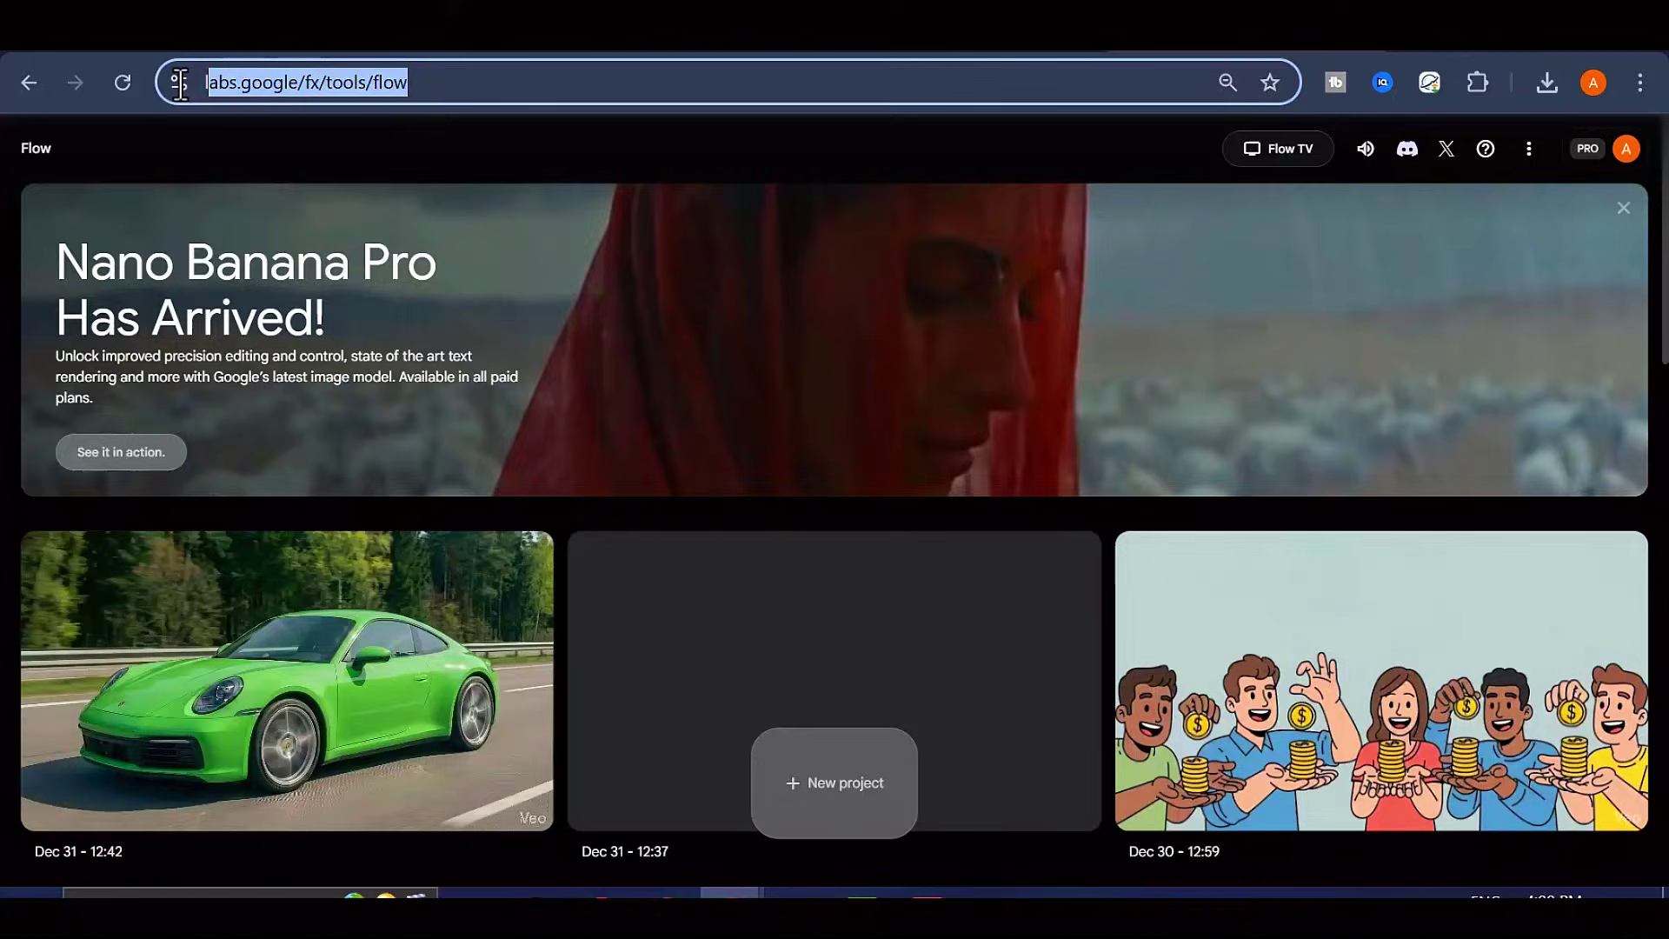
click(236, 342)
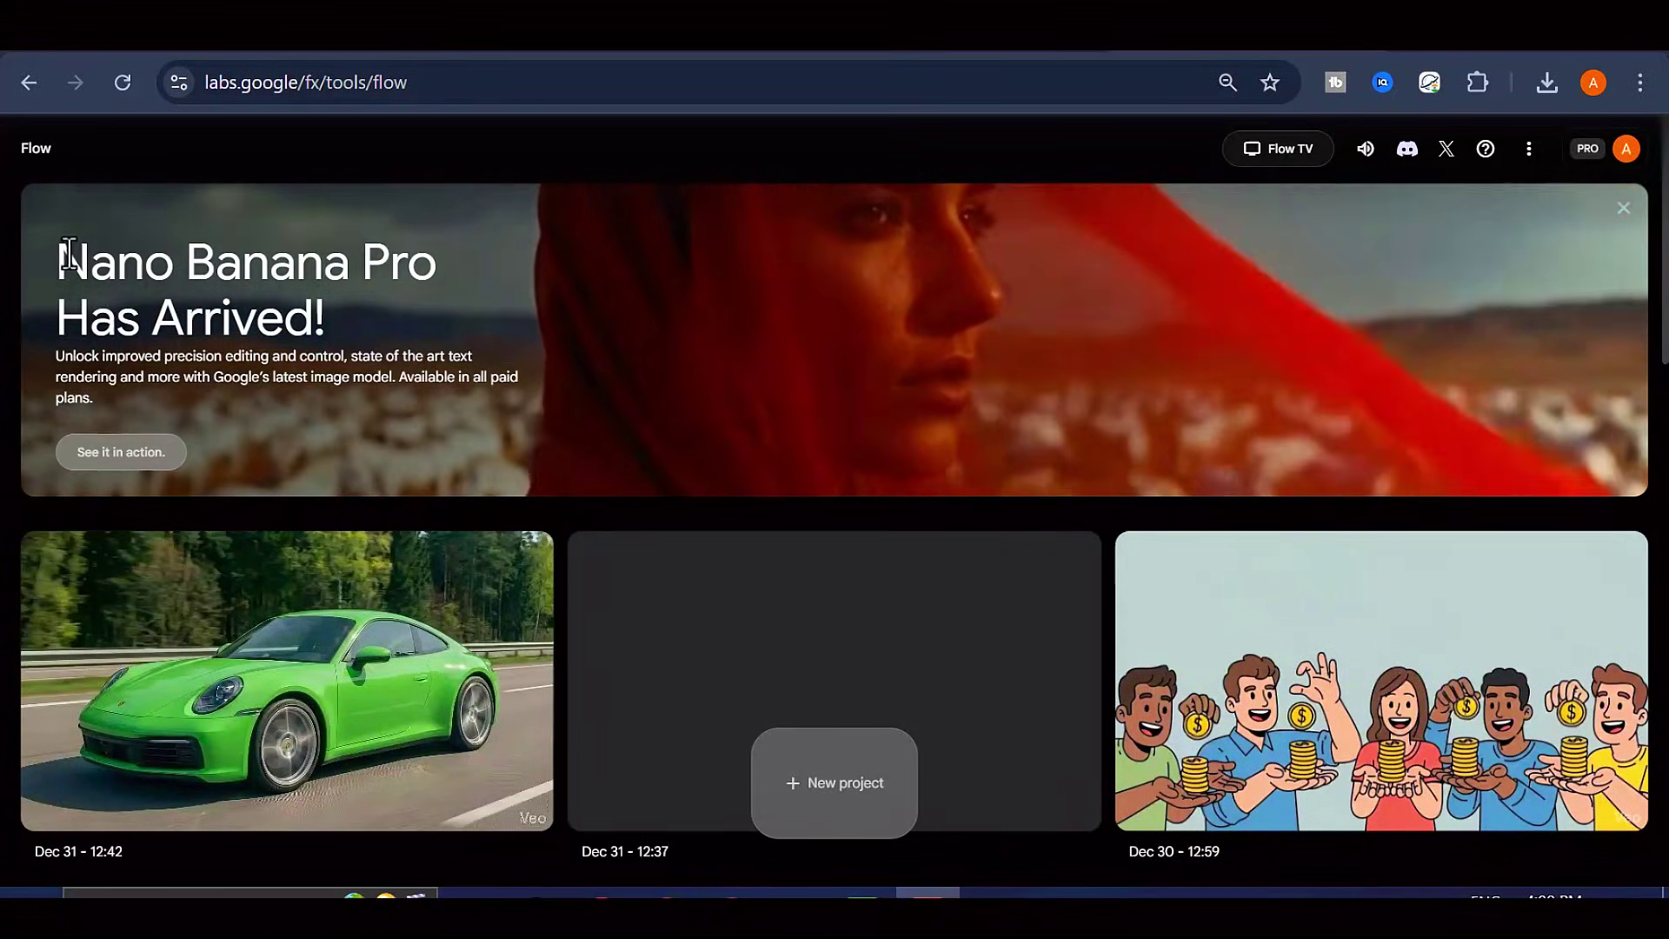
drag(57, 260, 326, 322)
click(357, 265)
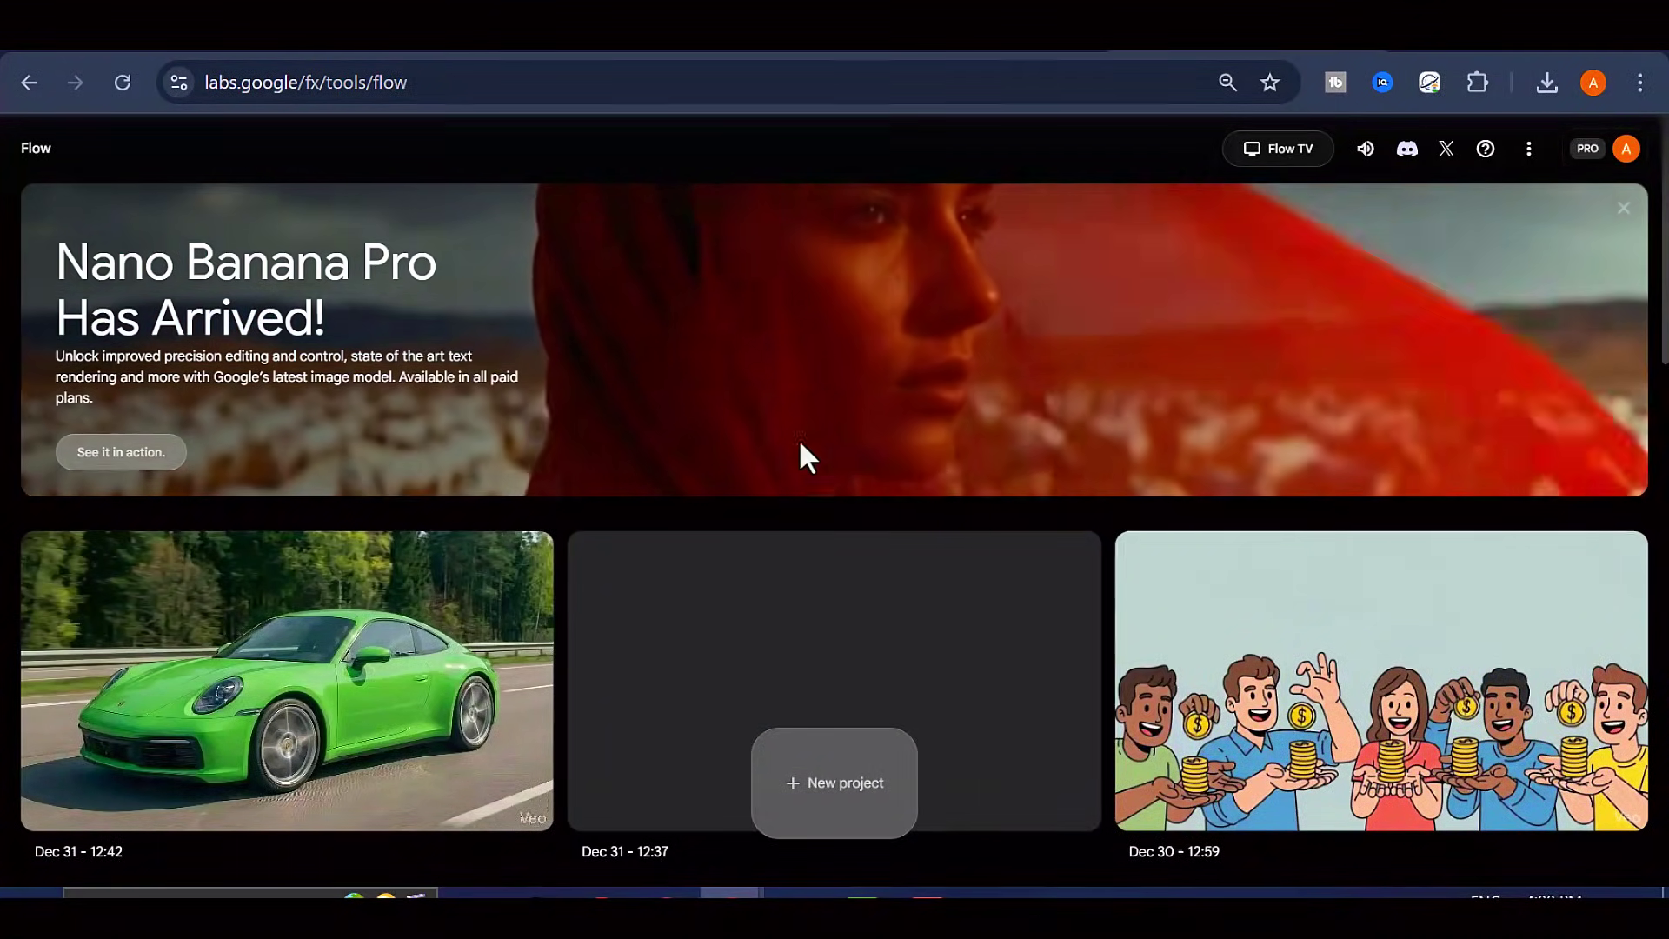
scroll(1301, 409, down, 3)
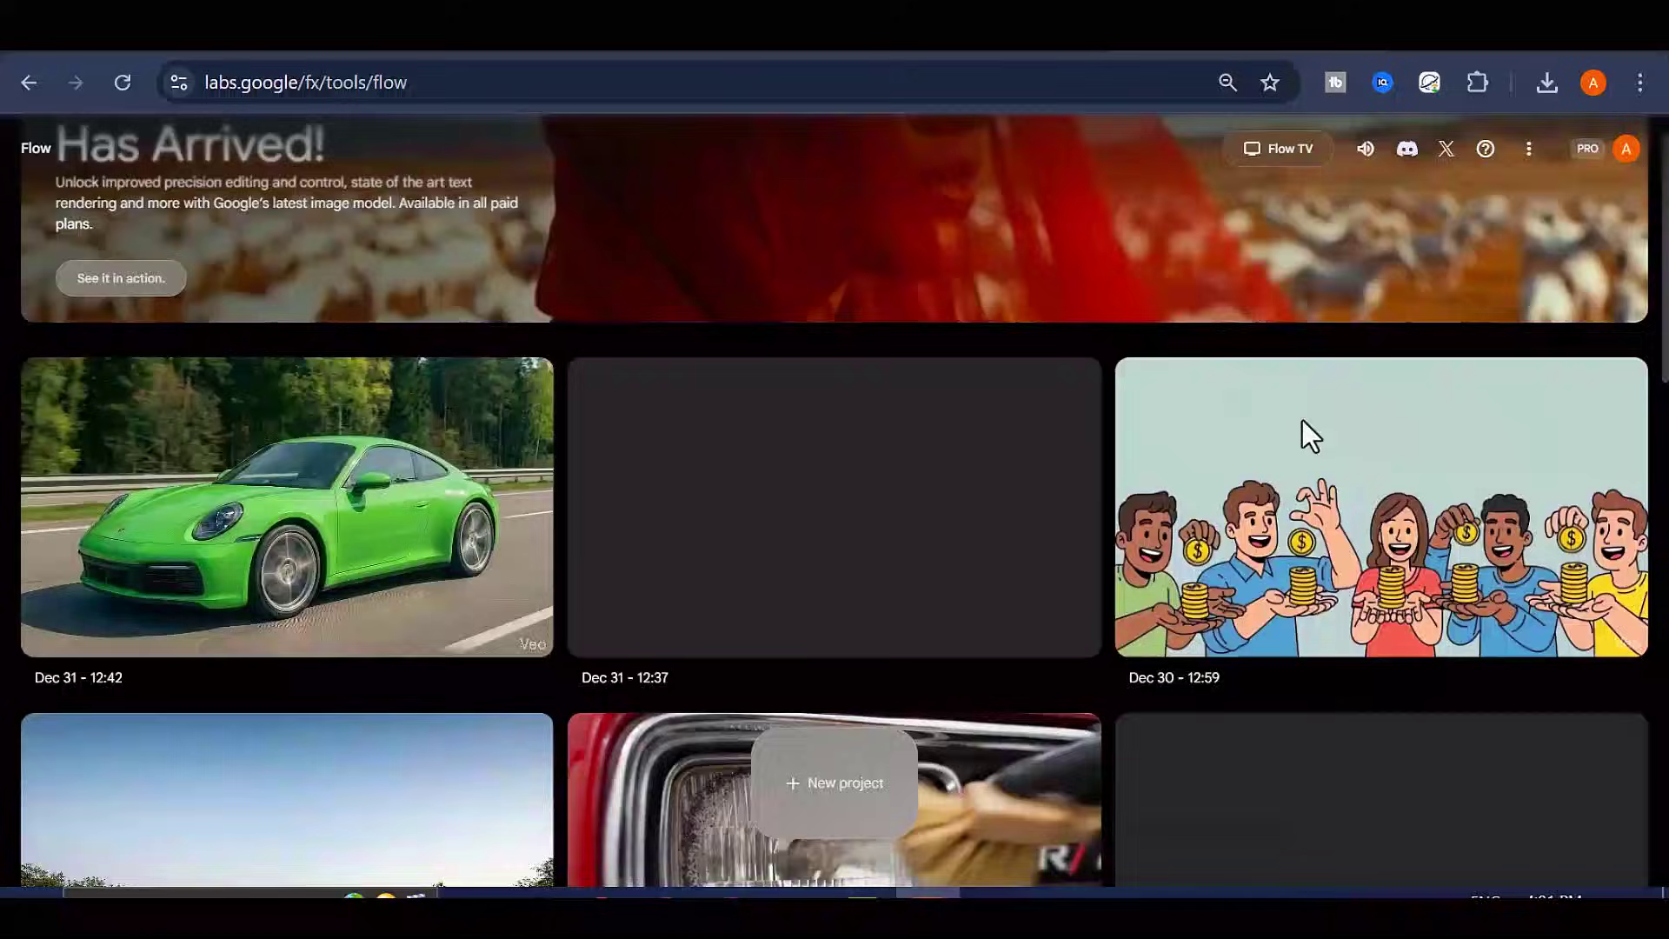
scroll(1303, 420, up, 3)
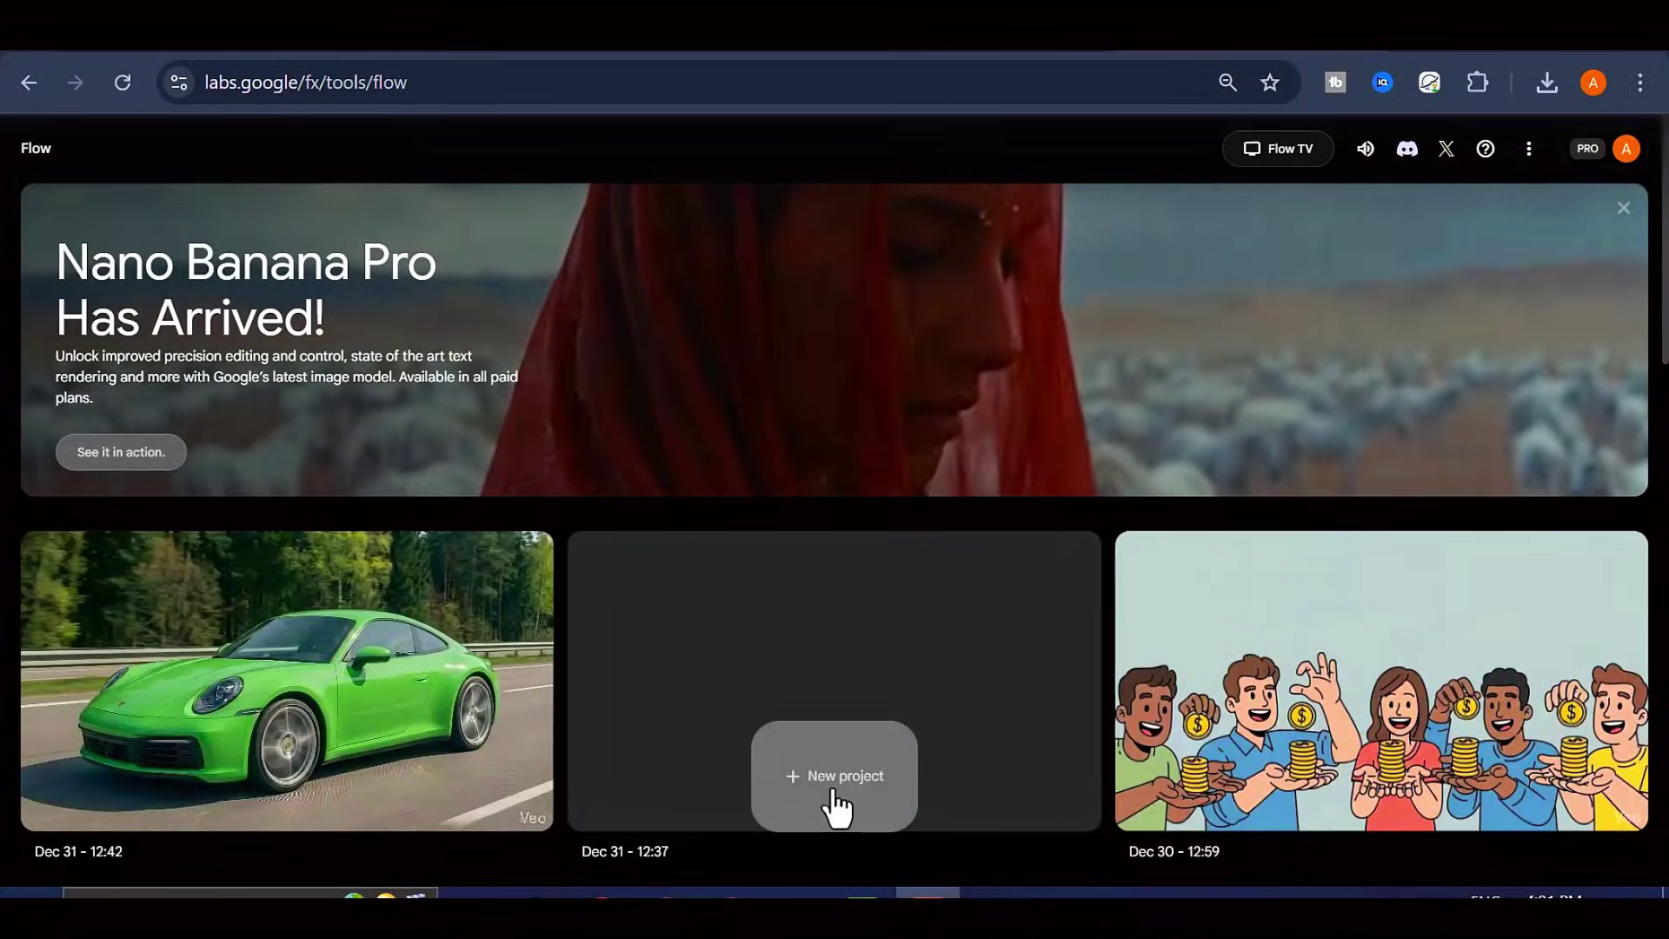
Create a new Flow project and check its generation settings
click(831, 787)
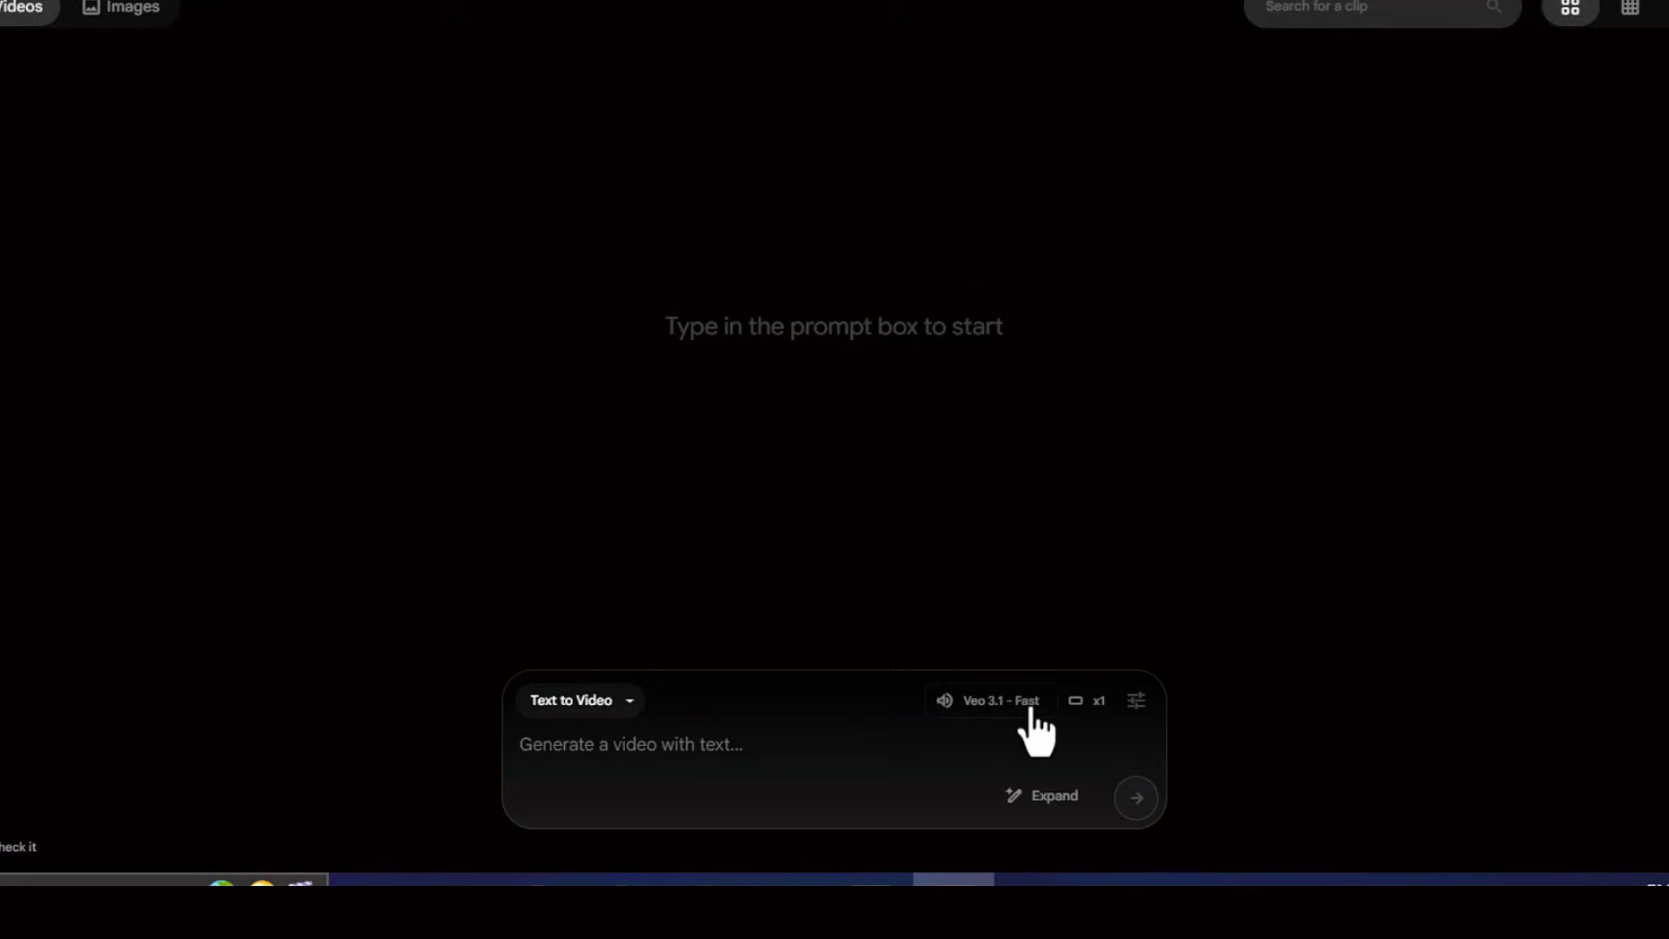
click(1136, 703)
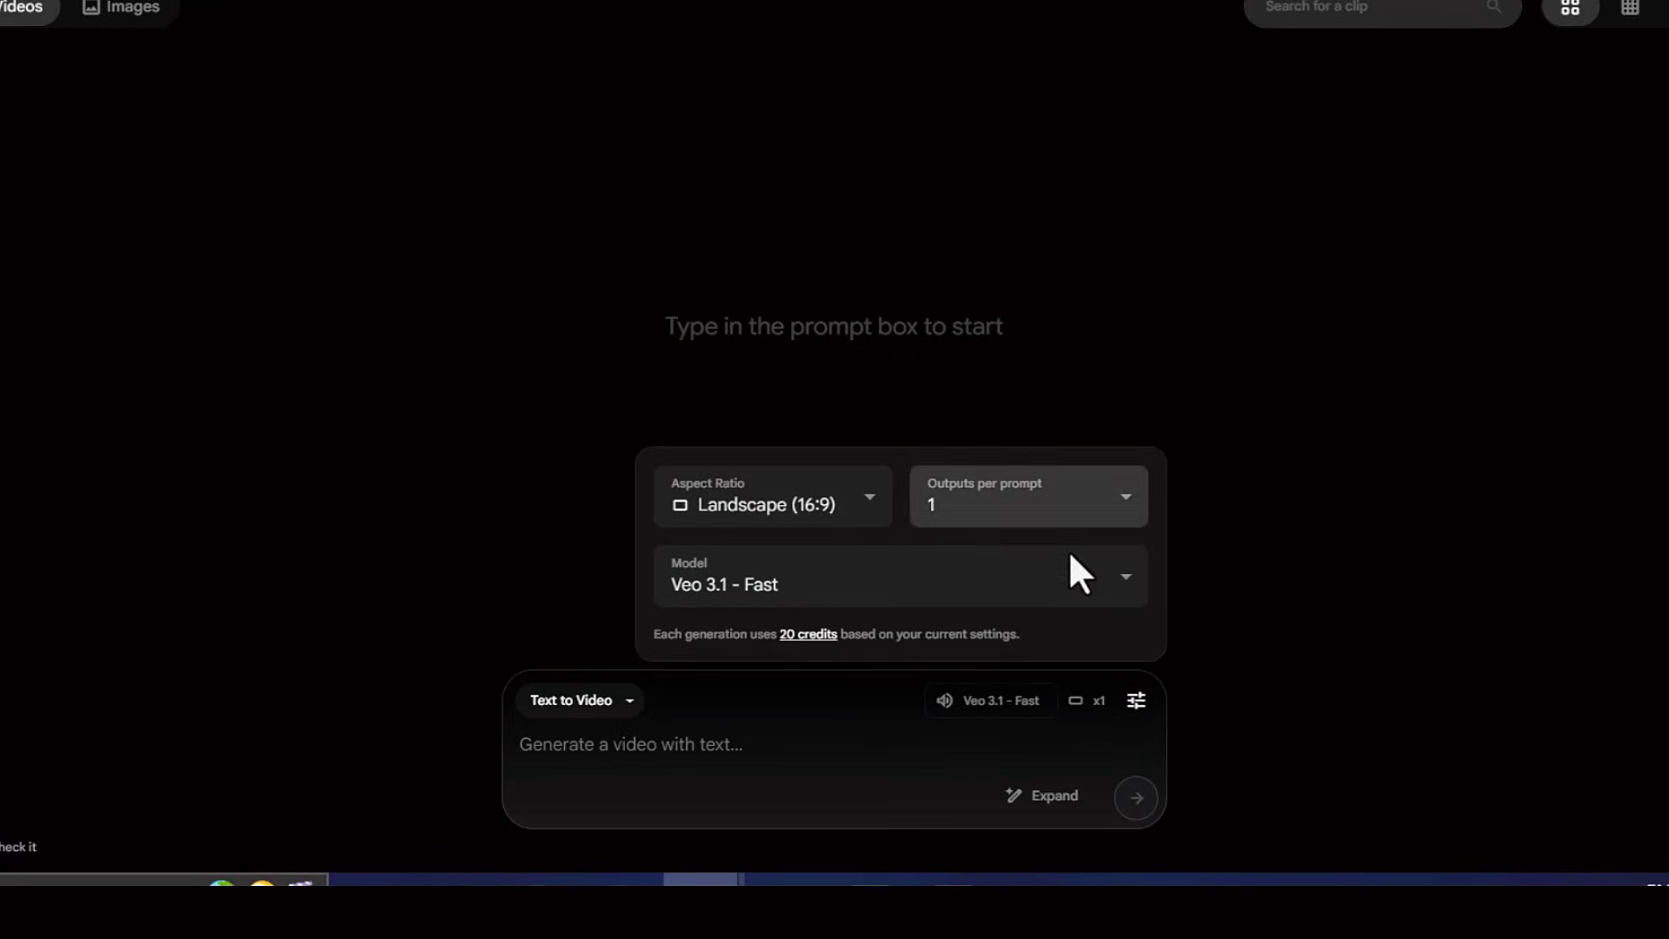
click(1136, 701)
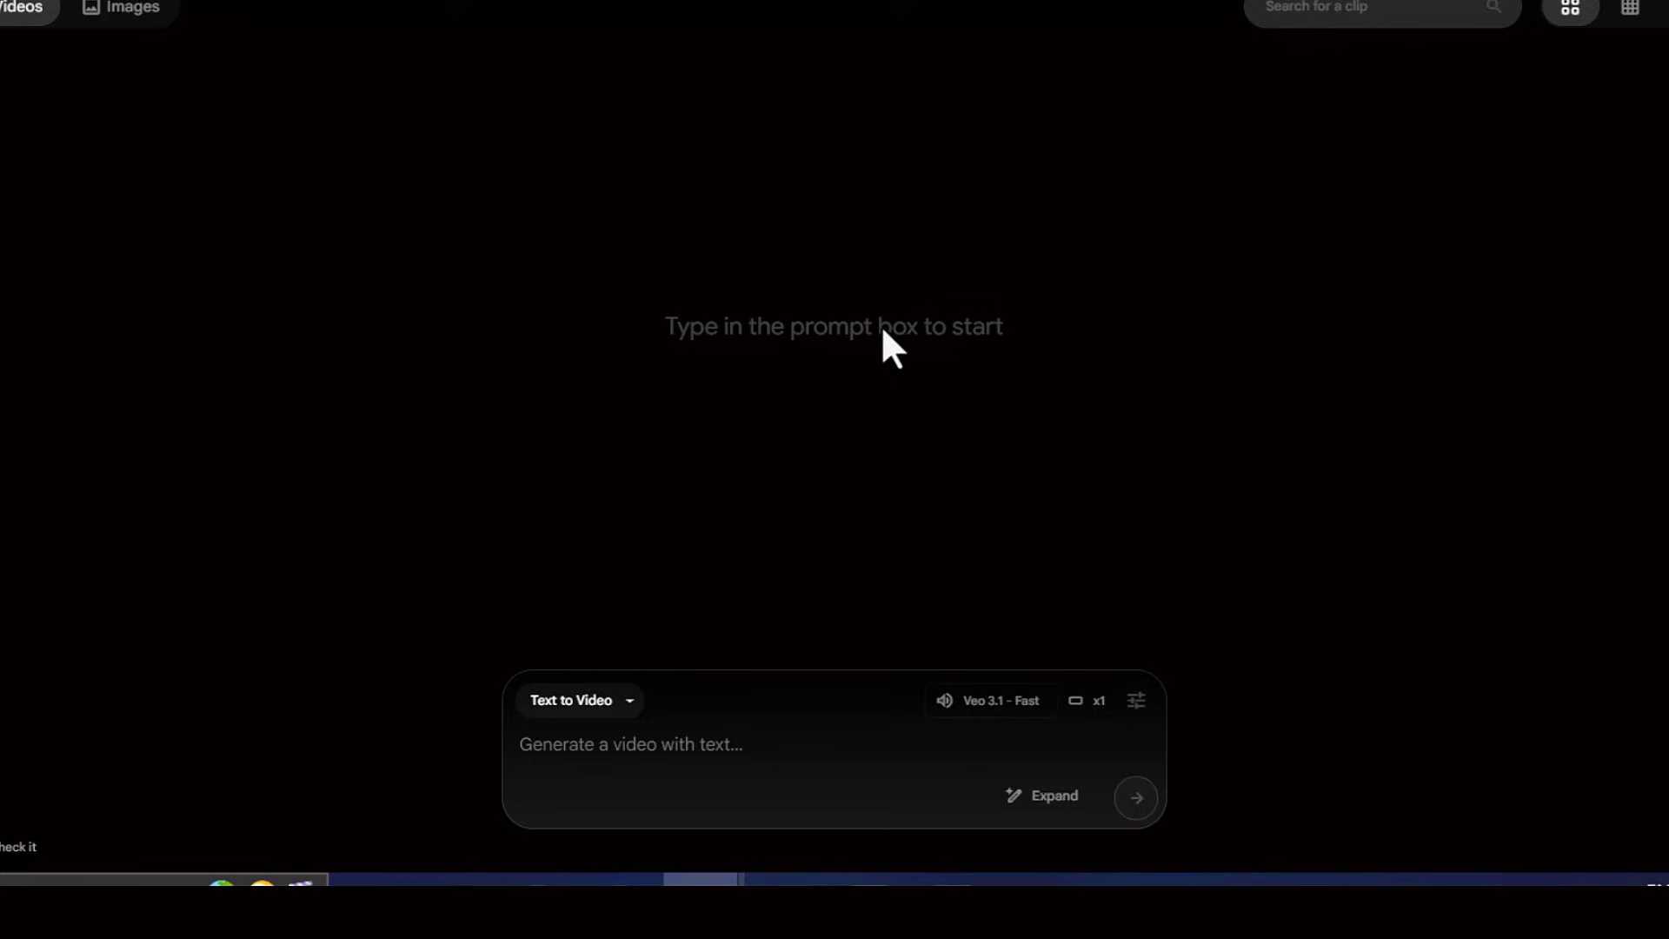
click(606, 704)
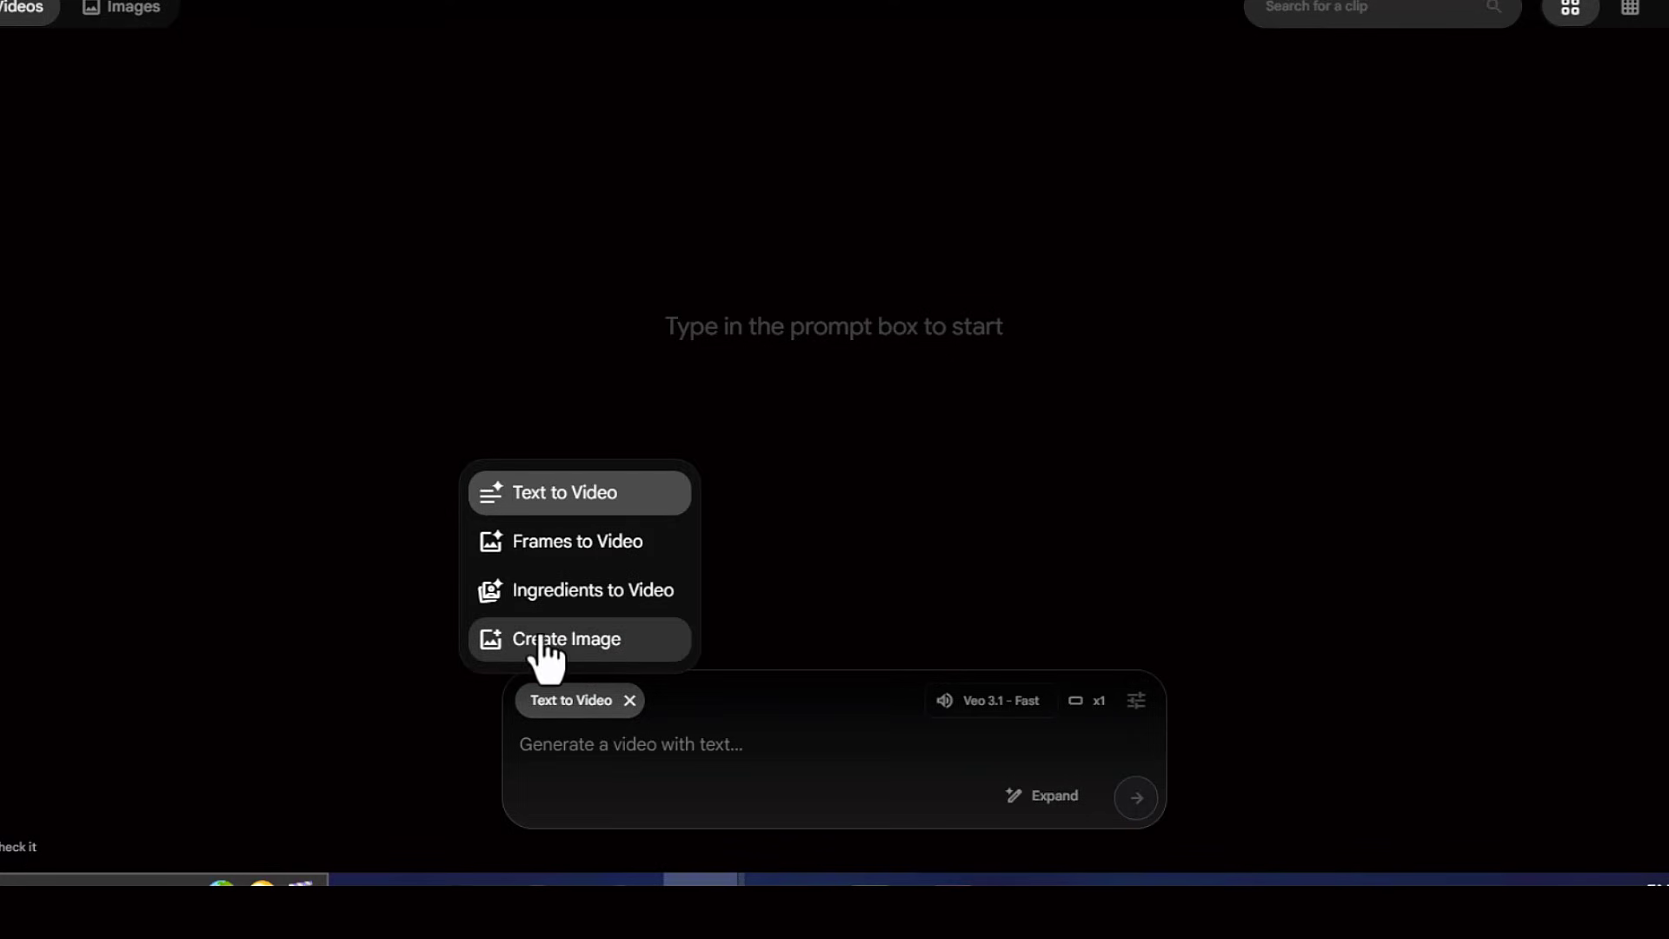
Switch to Create Image with one output per prompt in Portrait (9:16)
click(589, 644)
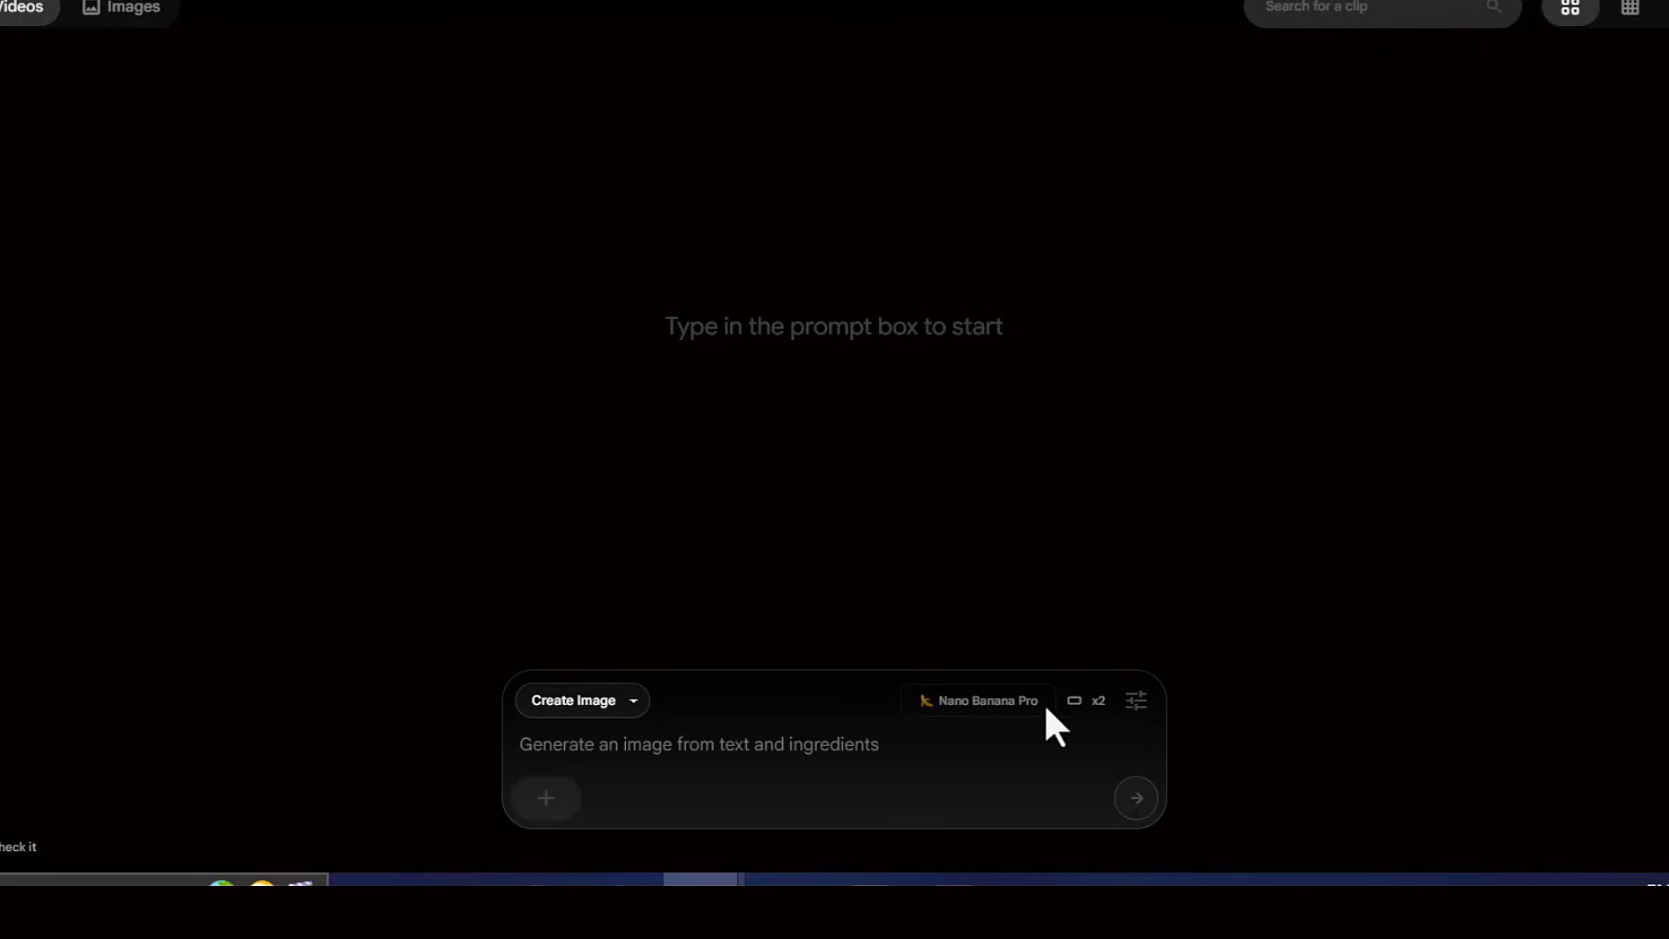
click(1132, 702)
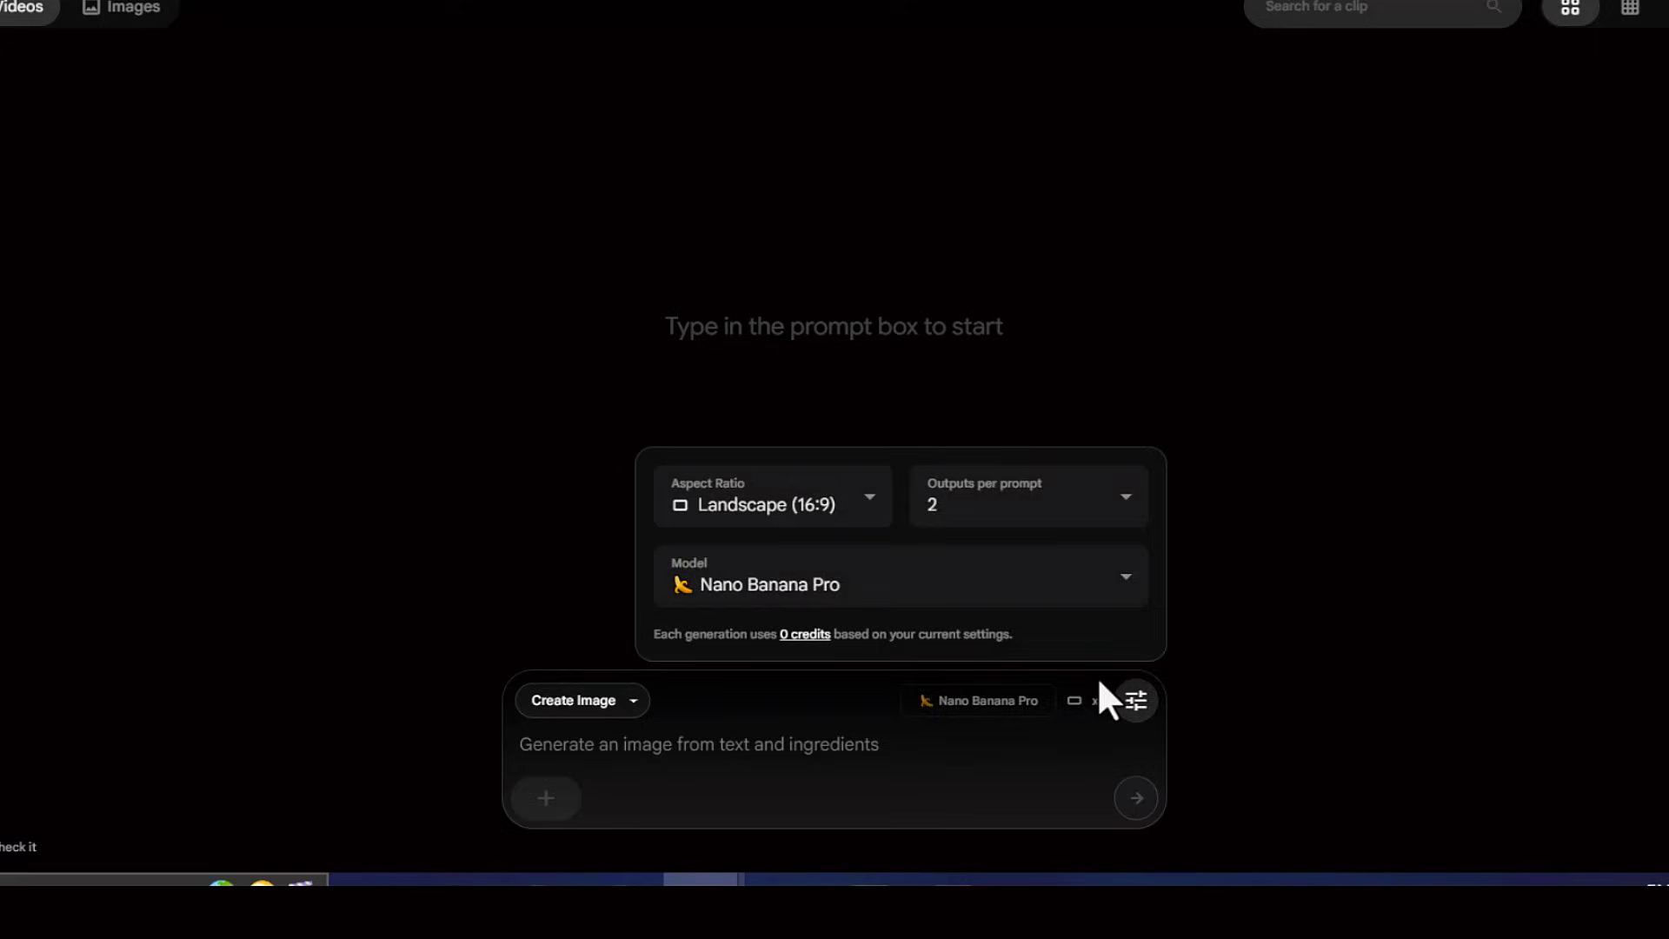
click(1040, 533)
click(1019, 498)
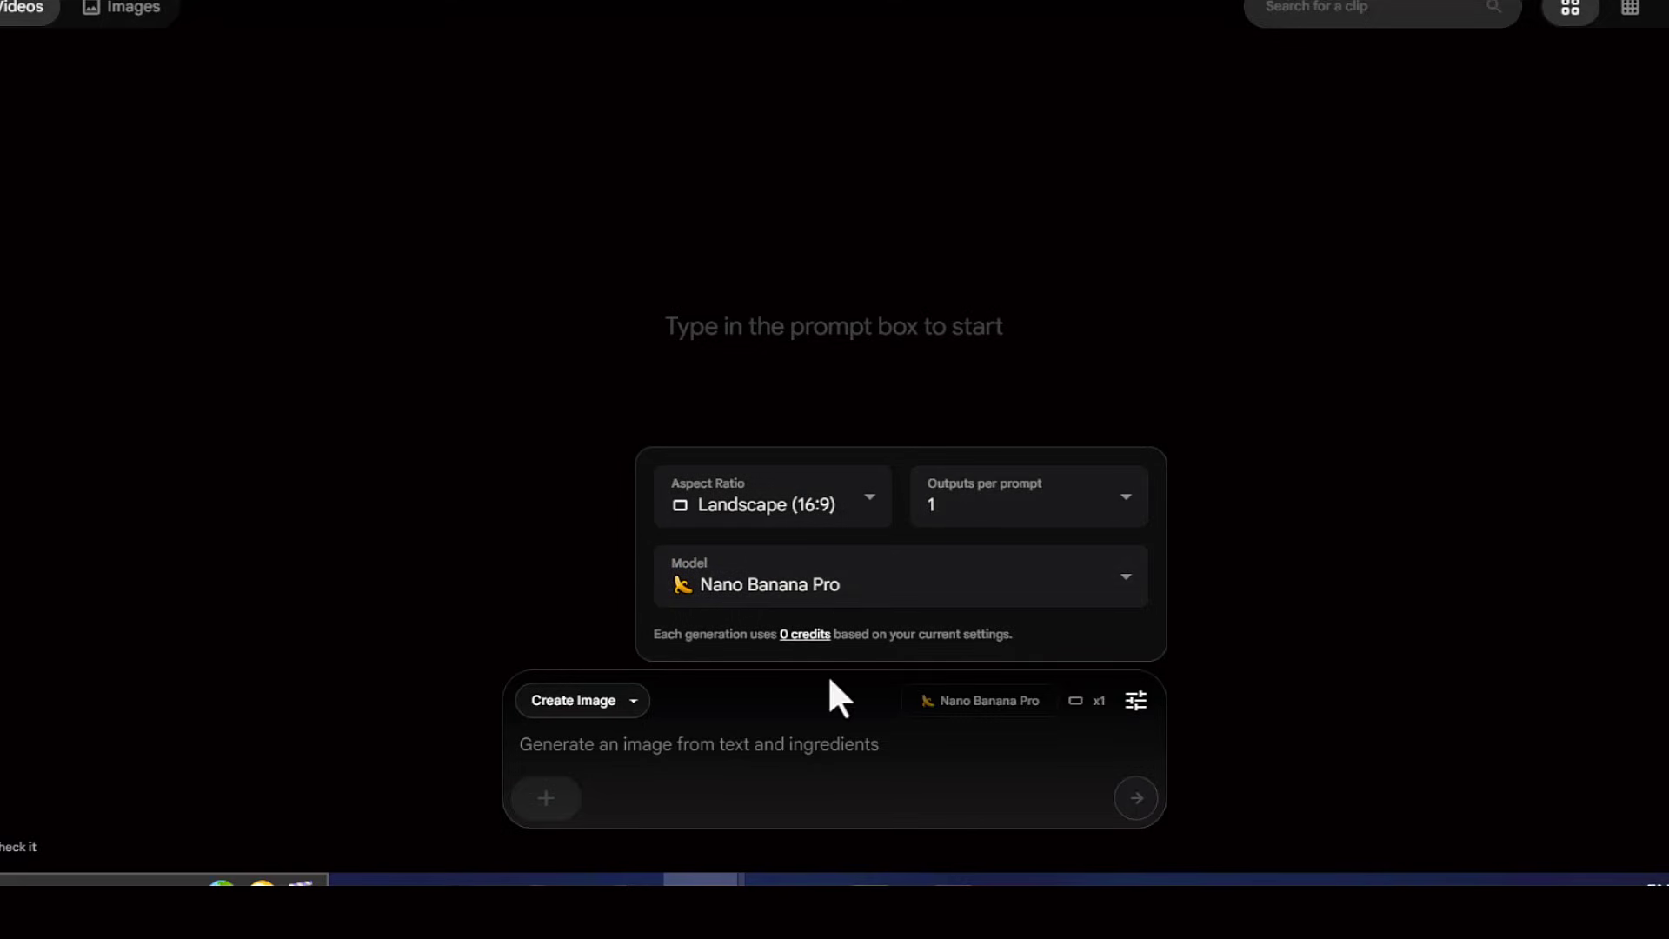
click(860, 514)
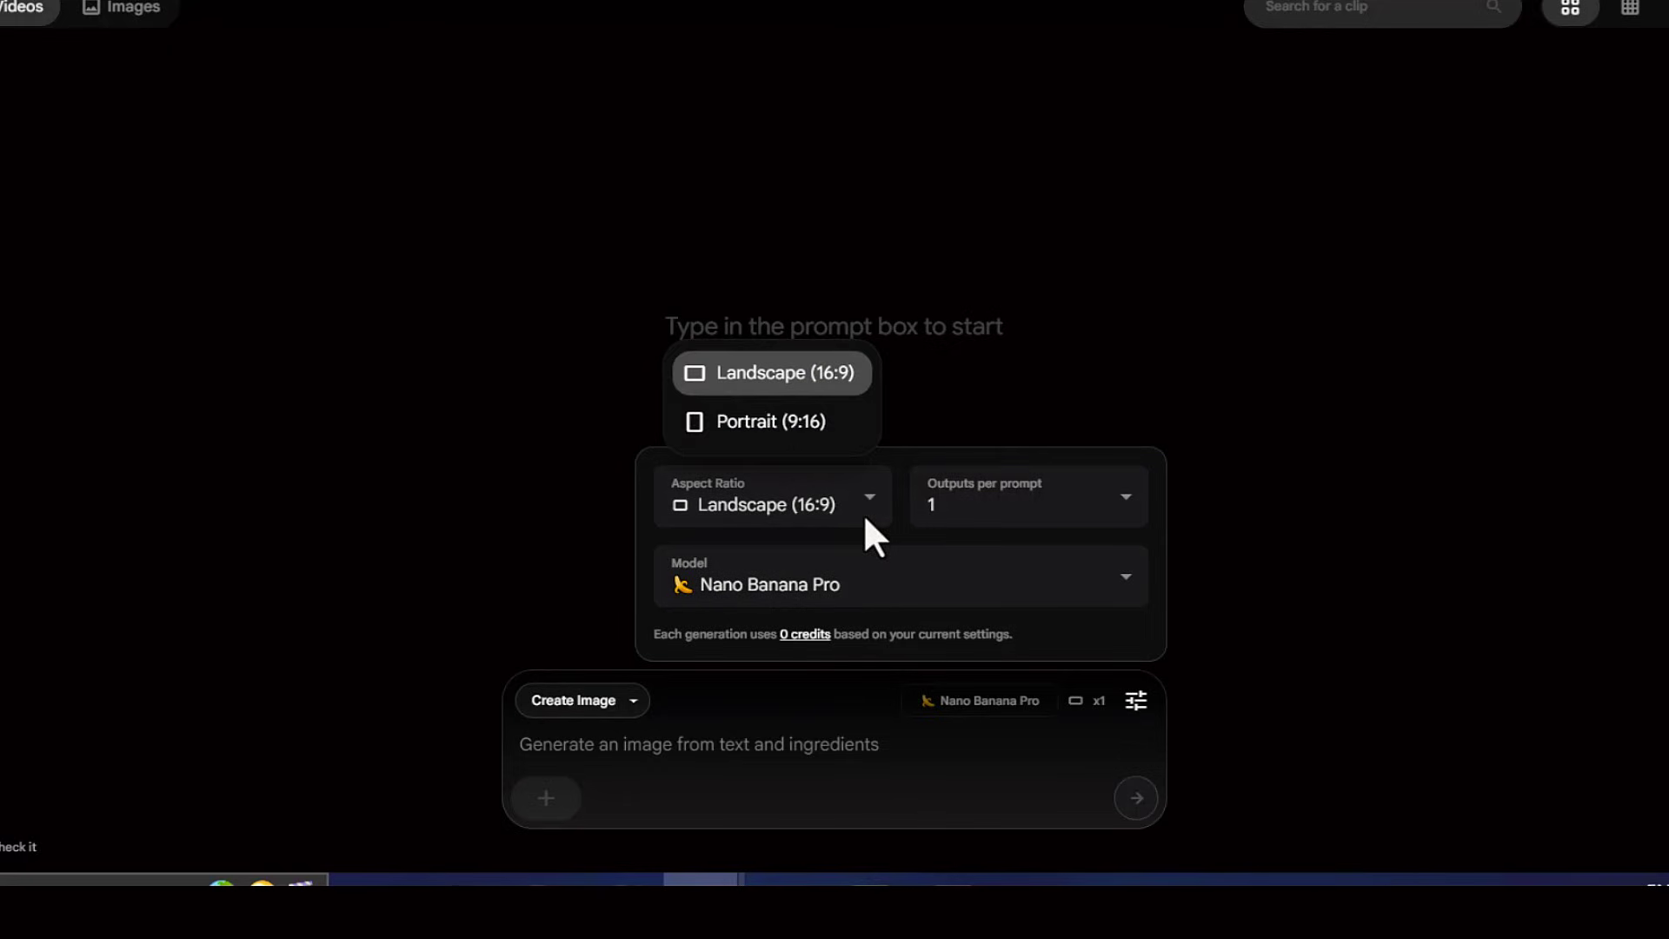
click(746, 428)
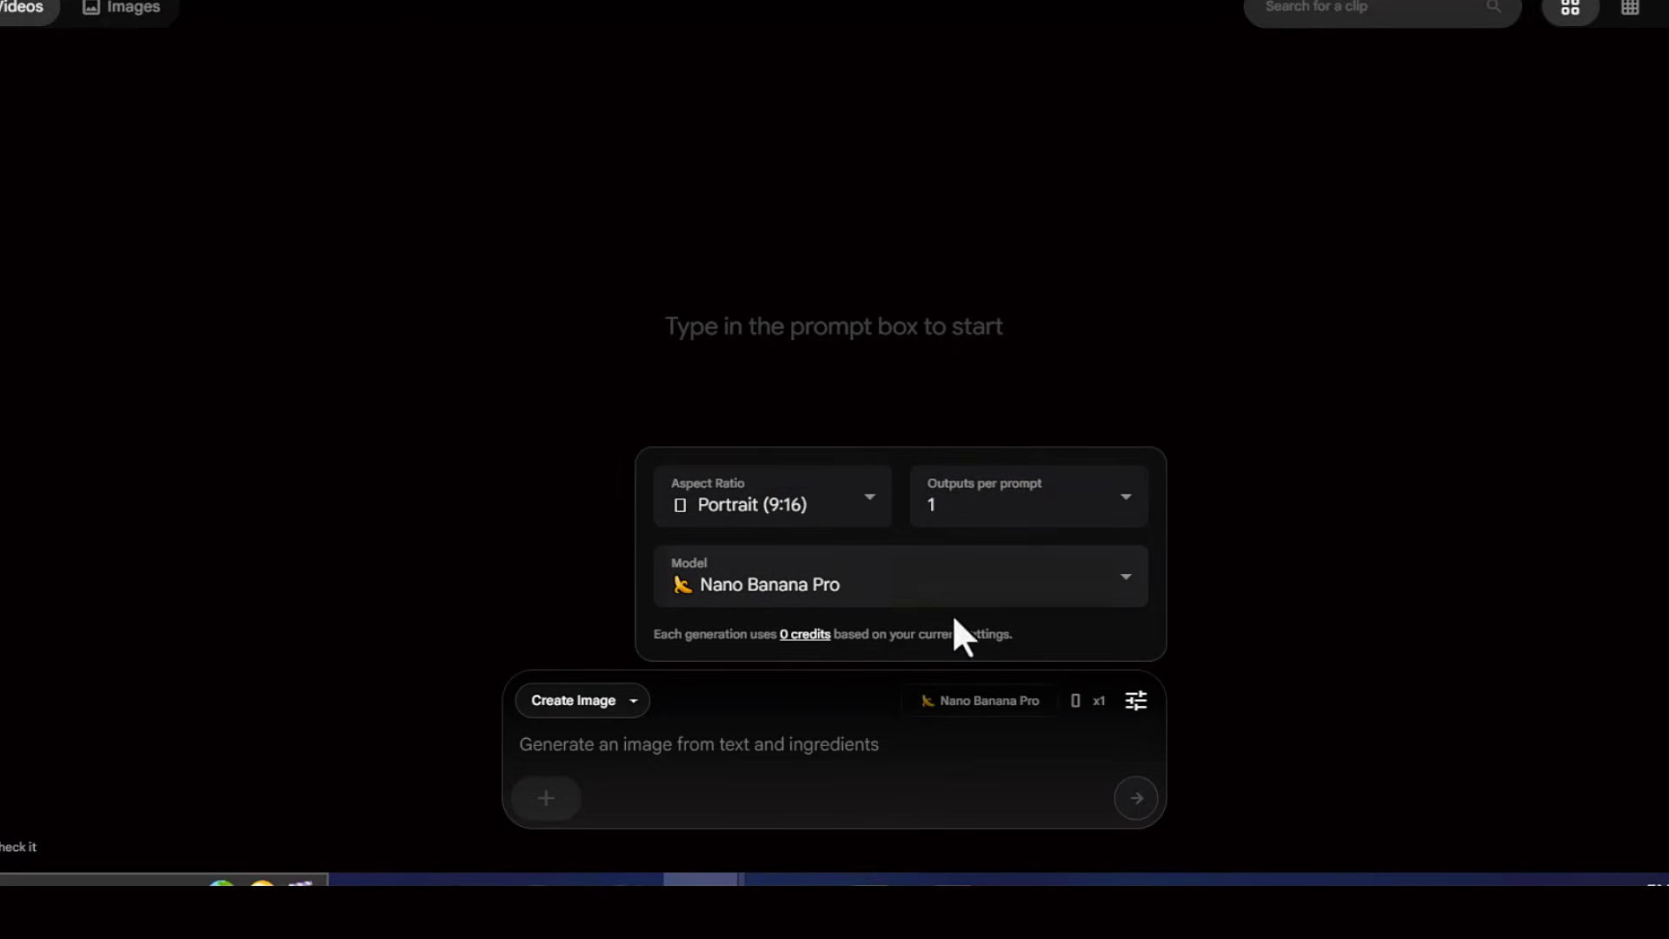
click(687, 770)
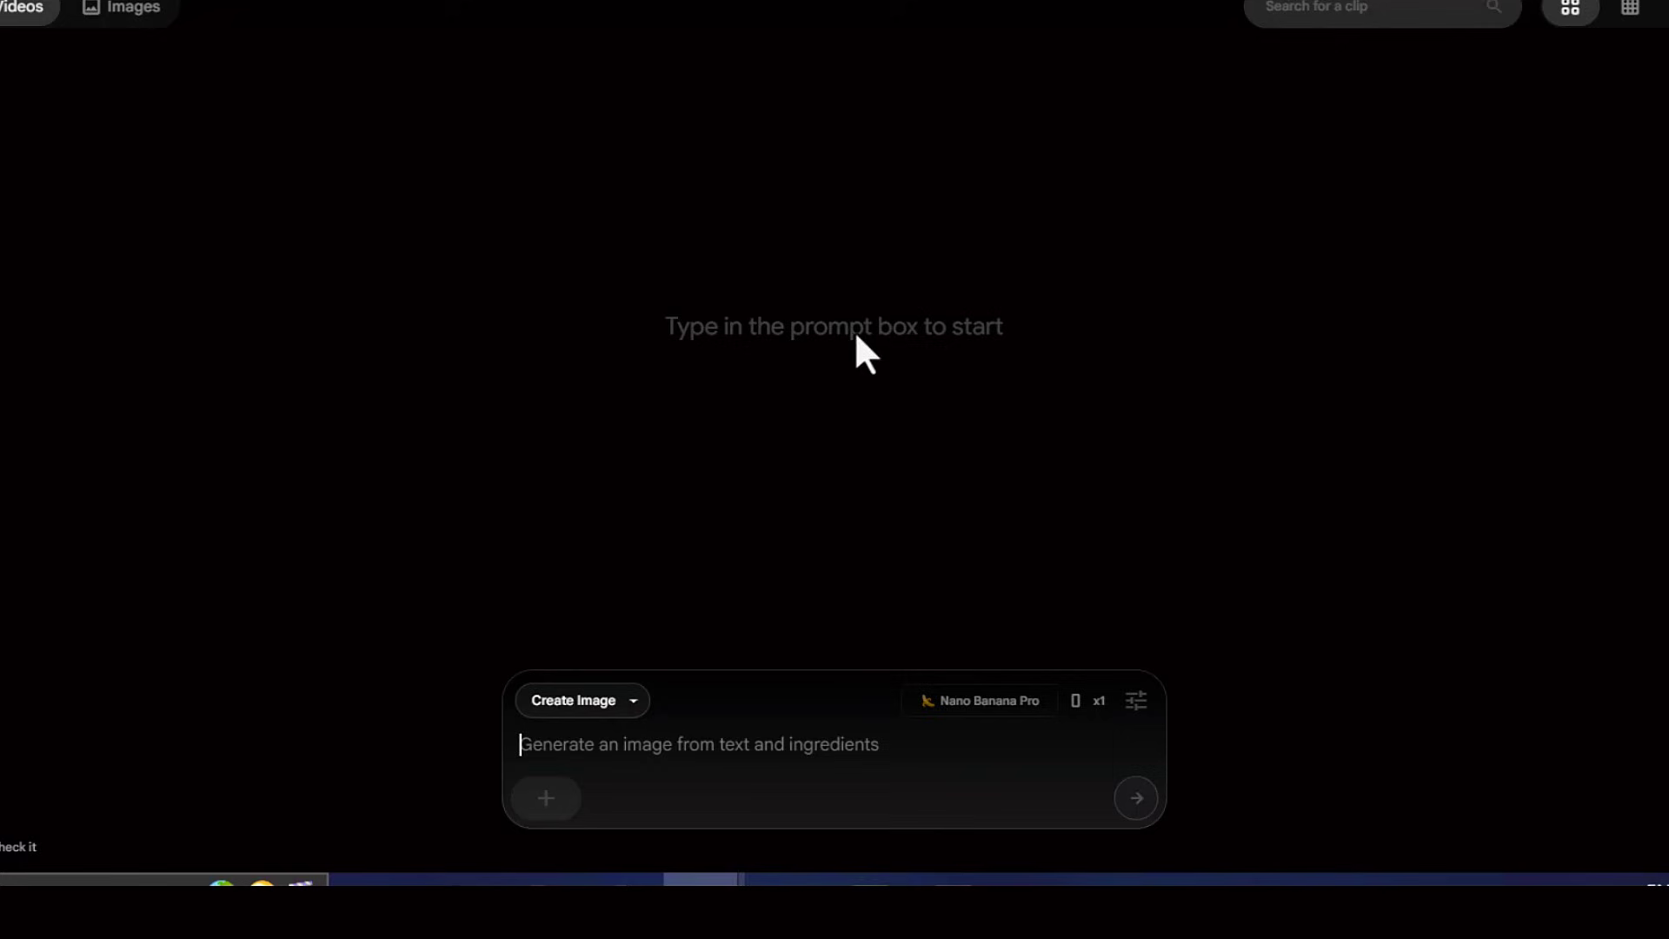
click(595, 703)
click(596, 656)
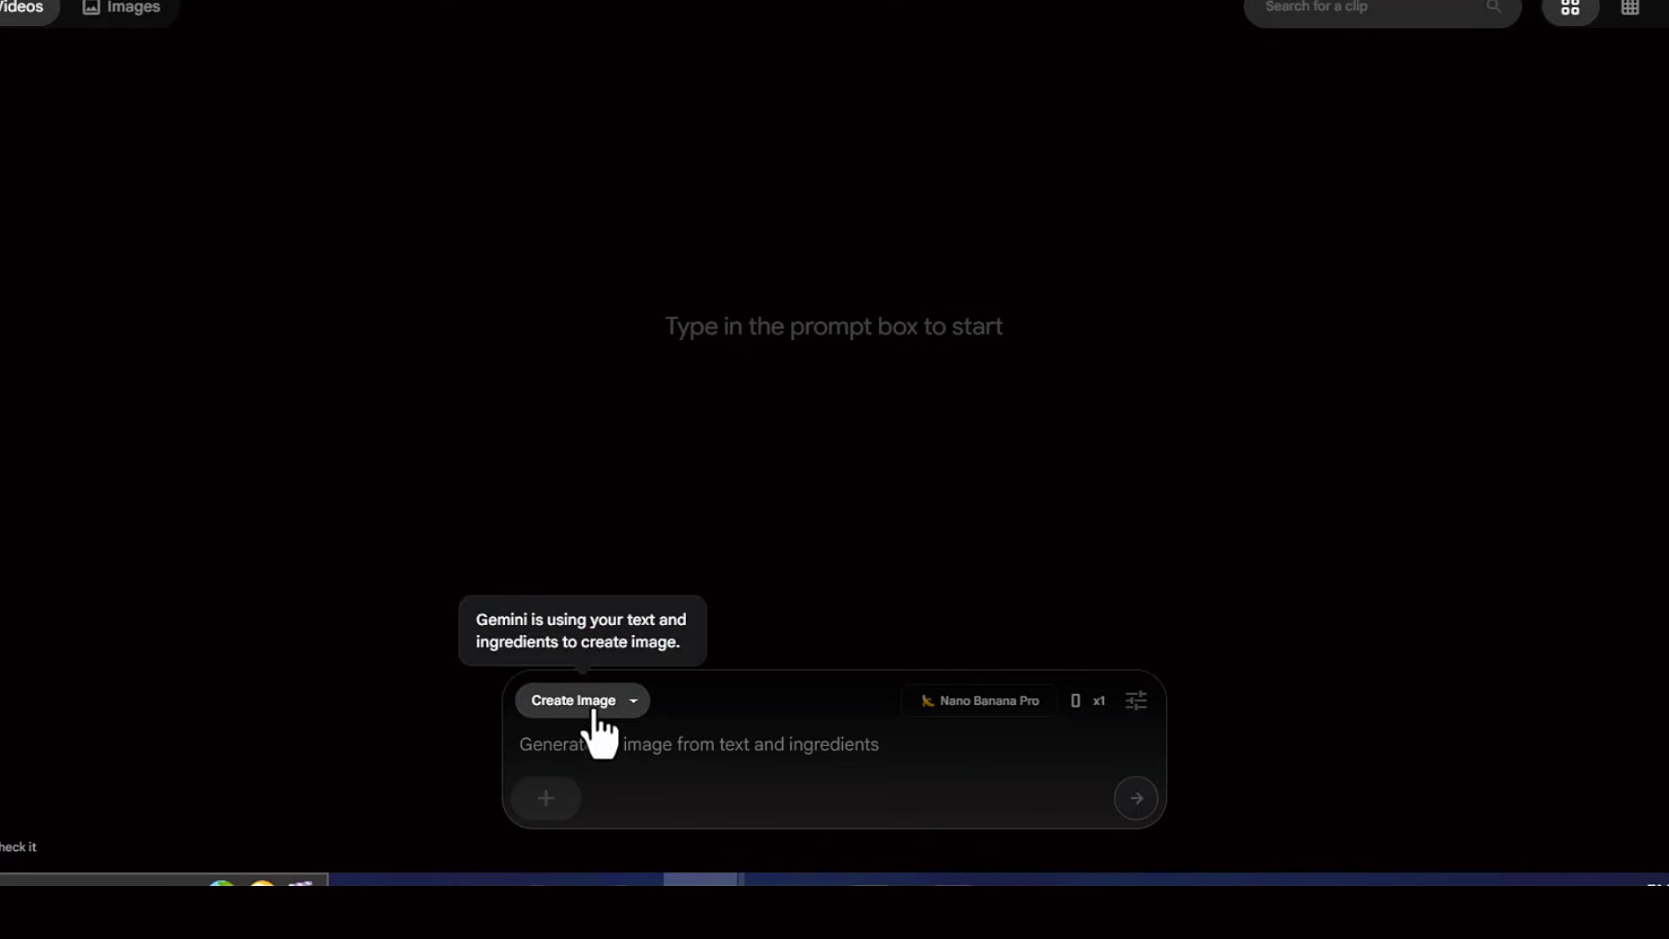
Upload the covered-patio photo cropped to portrait, confirming Portrait (9:16), one output and Nano Banana Pro
click(546, 798)
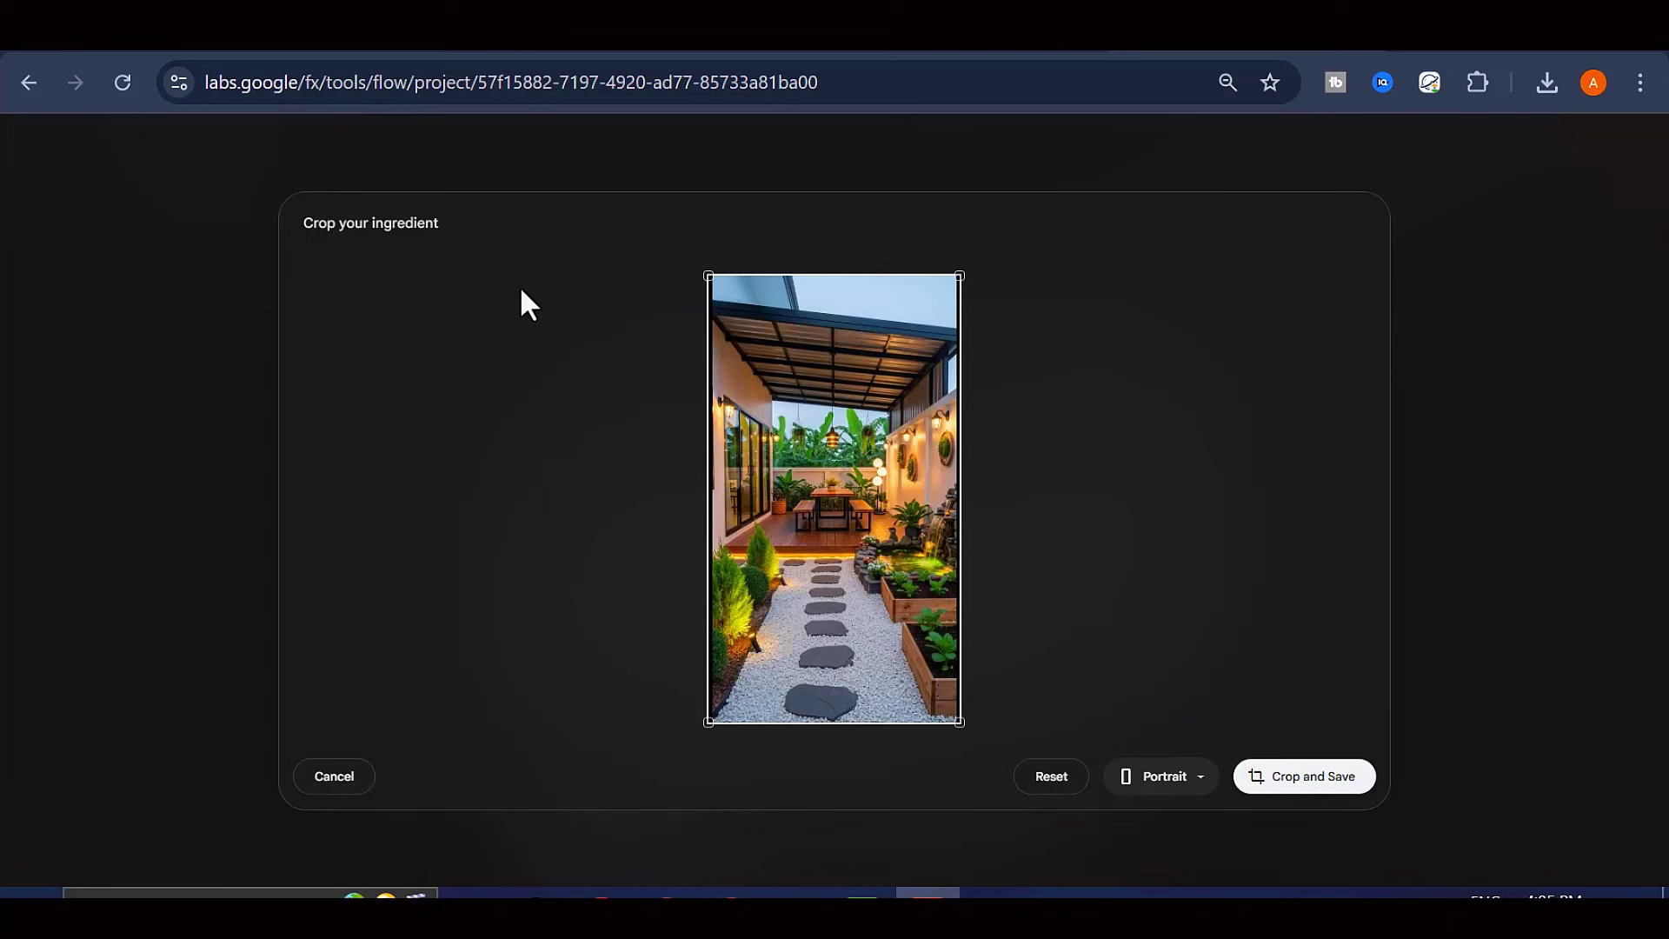
click(1324, 787)
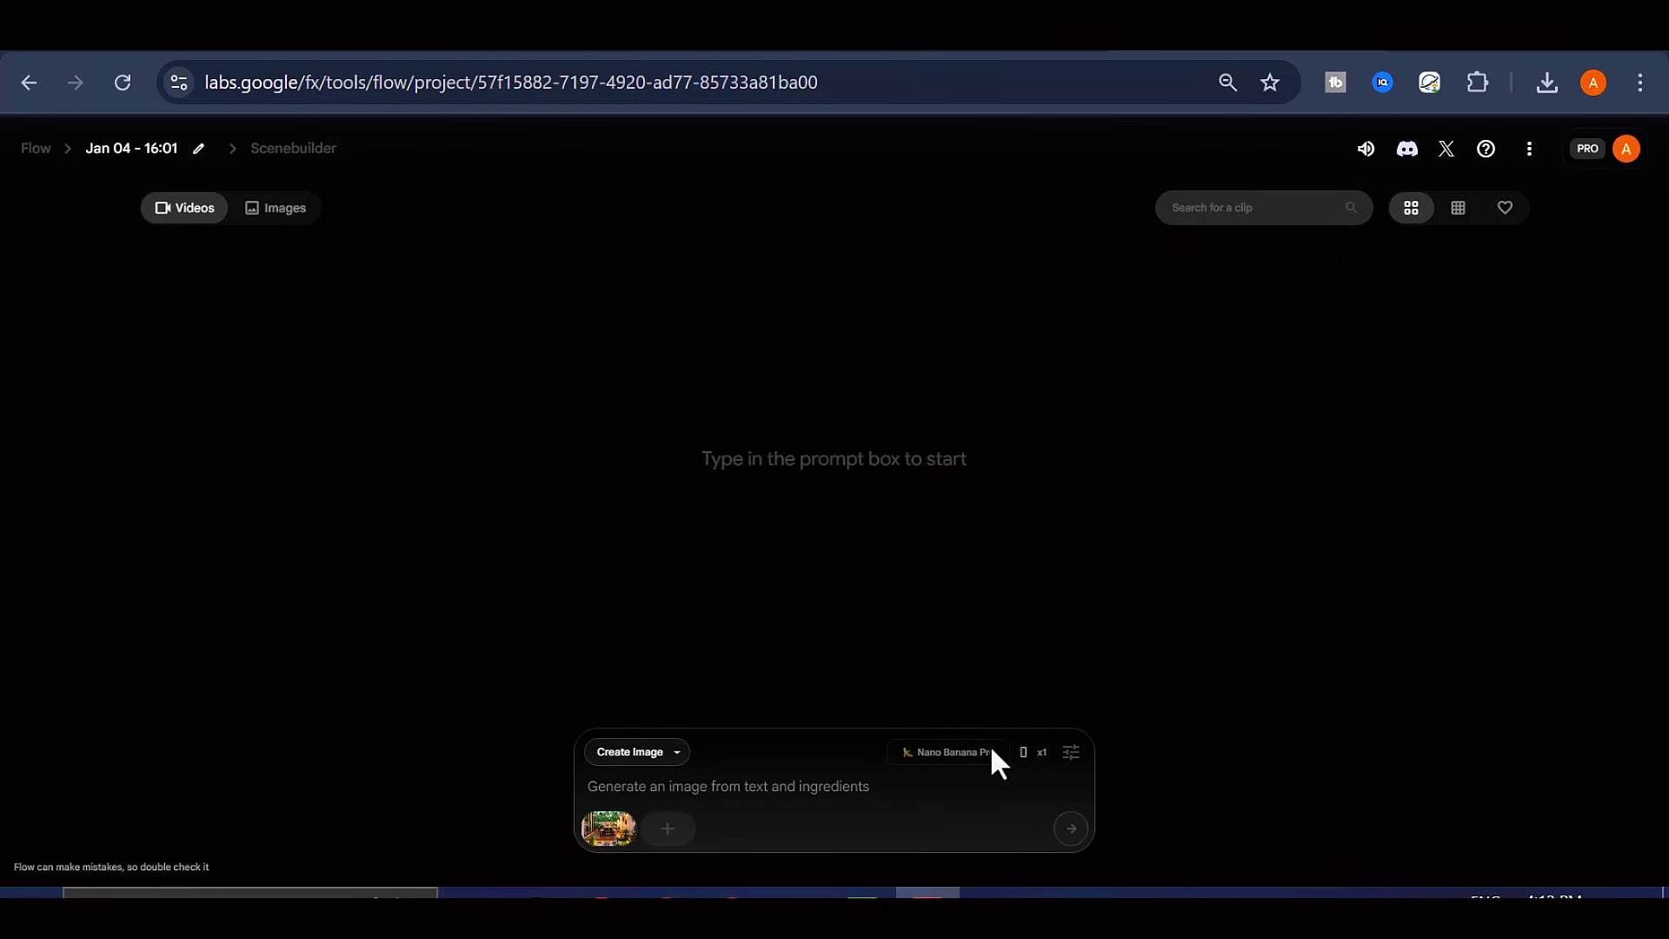
click(1069, 753)
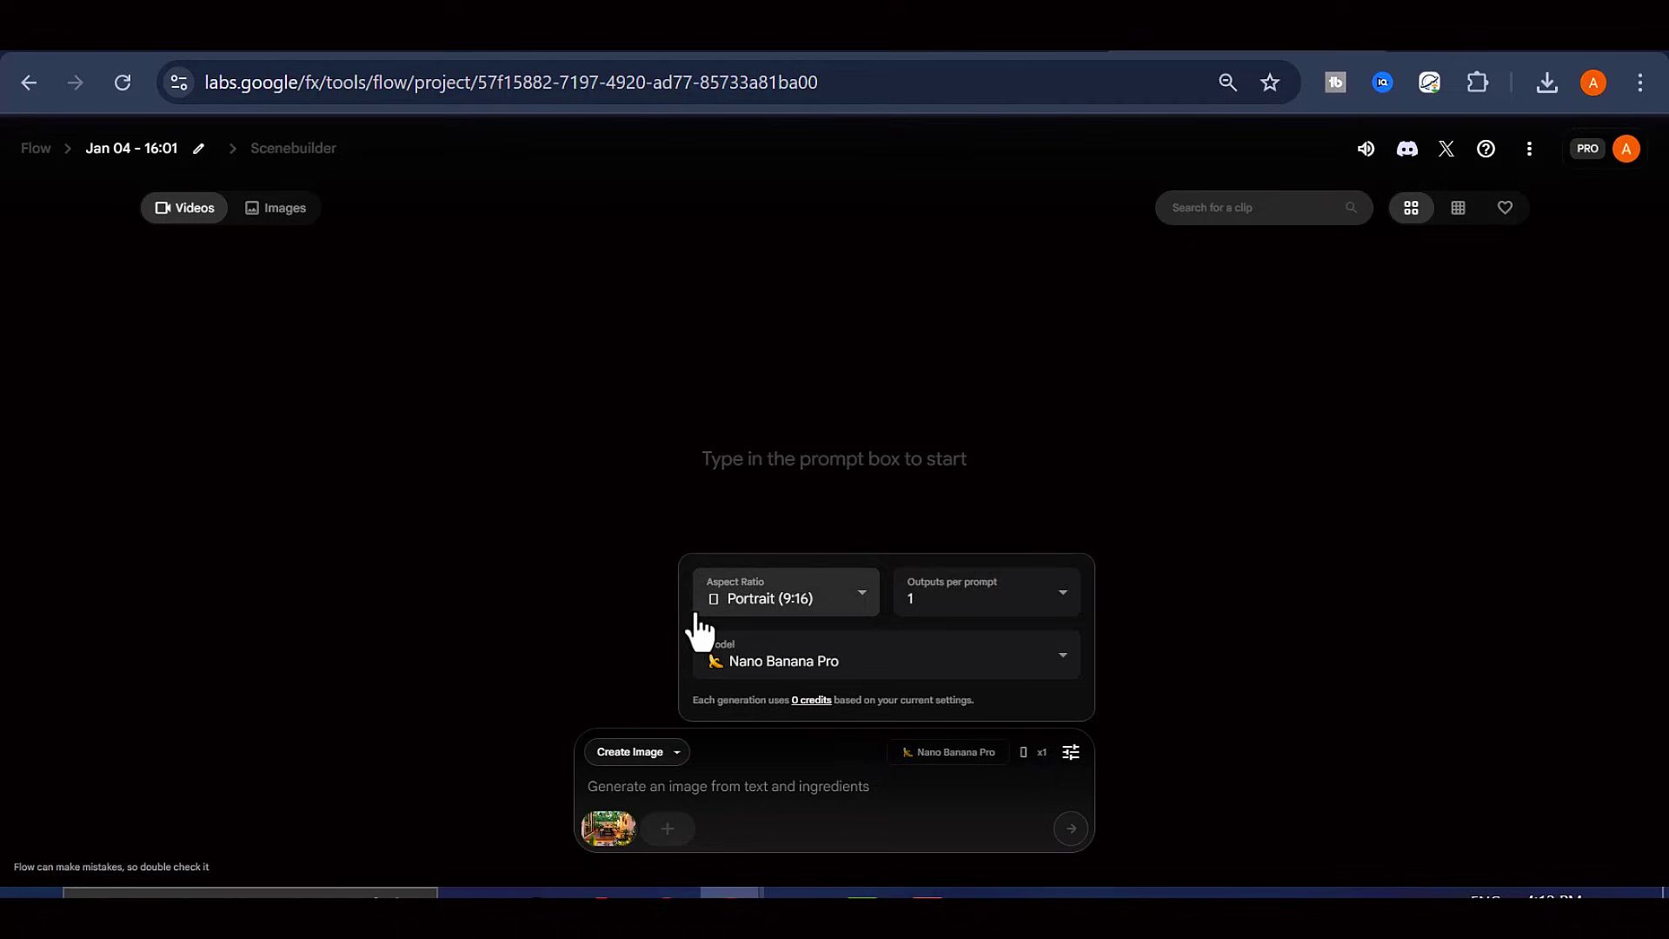
click(828, 596)
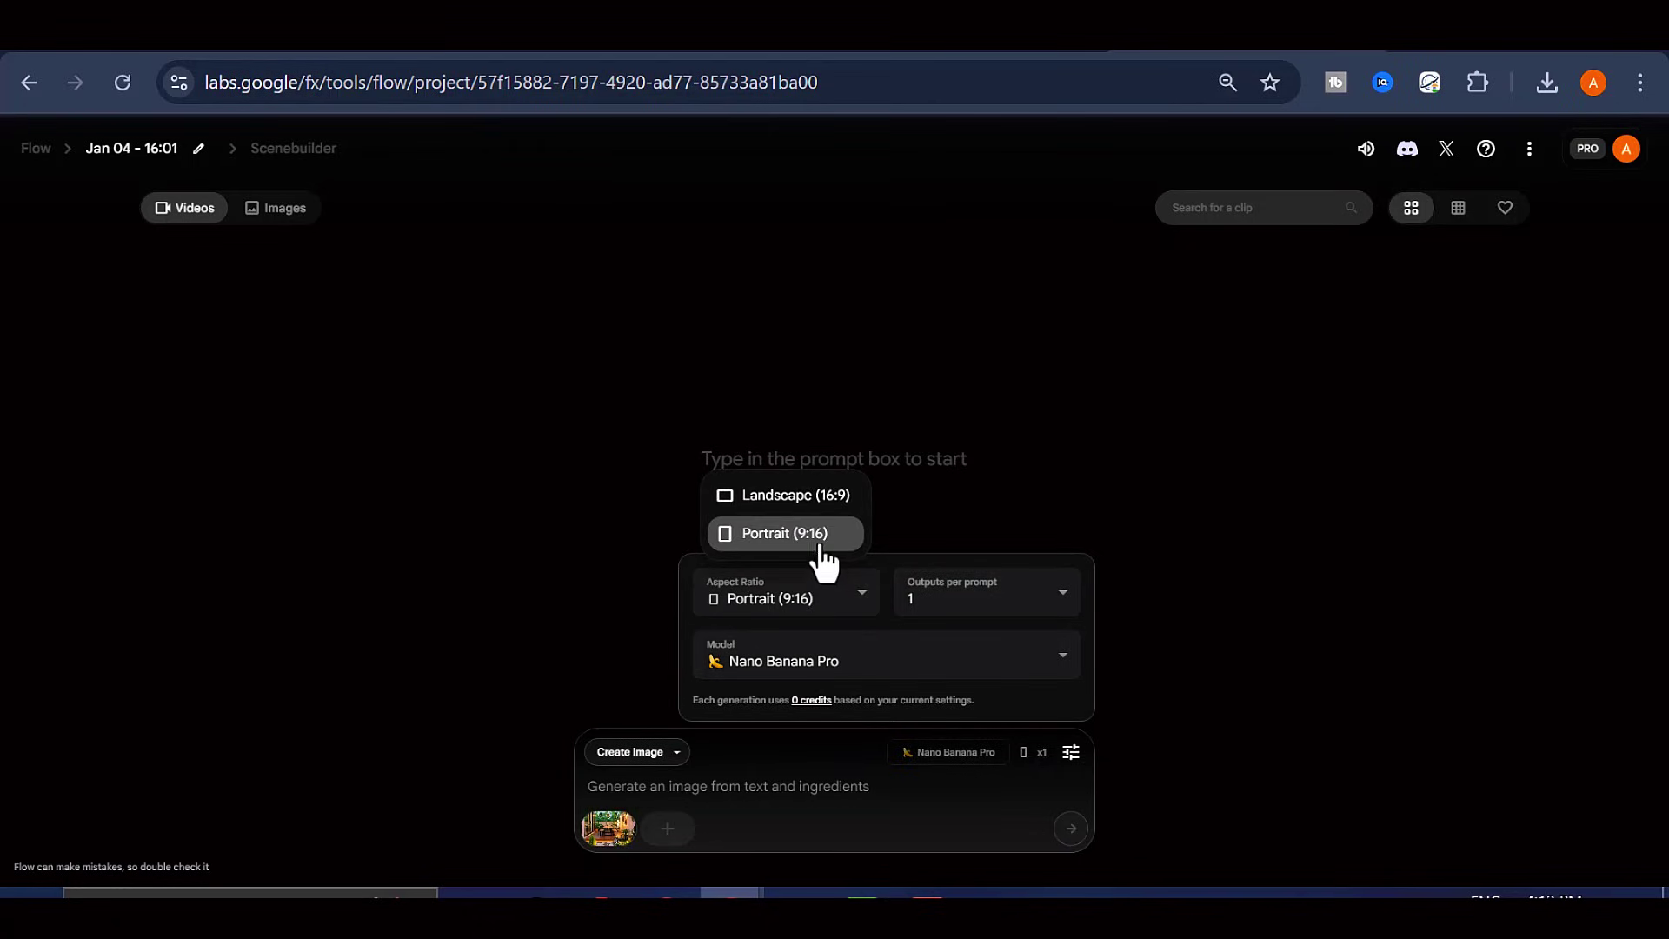
click(820, 541)
click(965, 599)
click(960, 595)
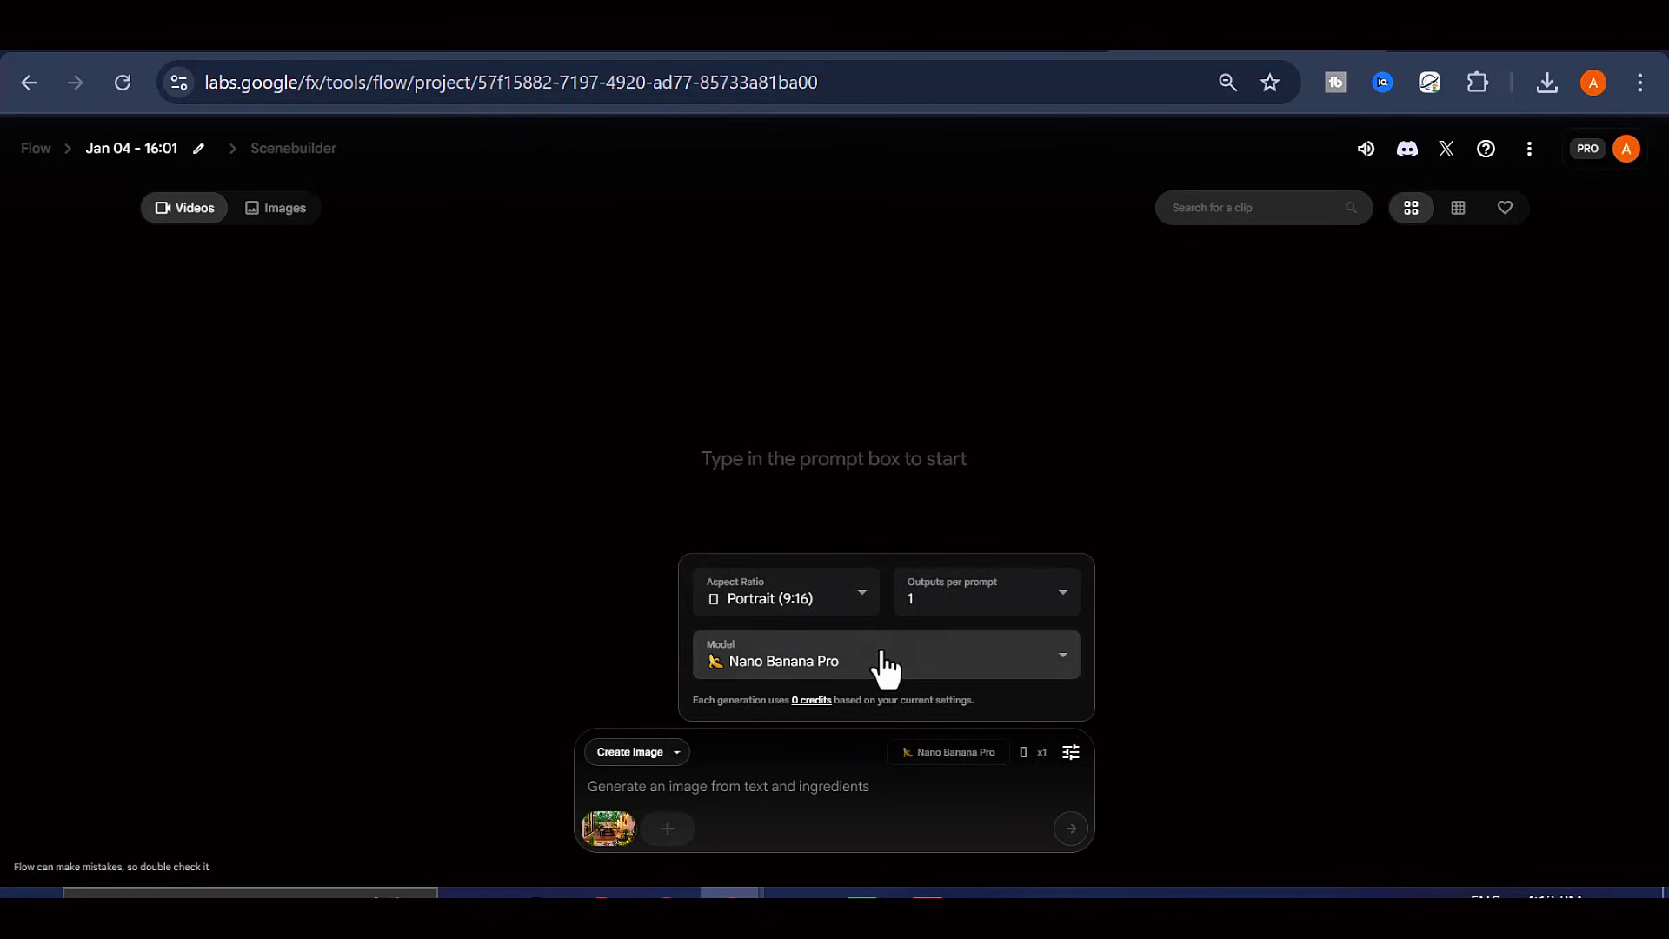
click(885, 666)
click(895, 609)
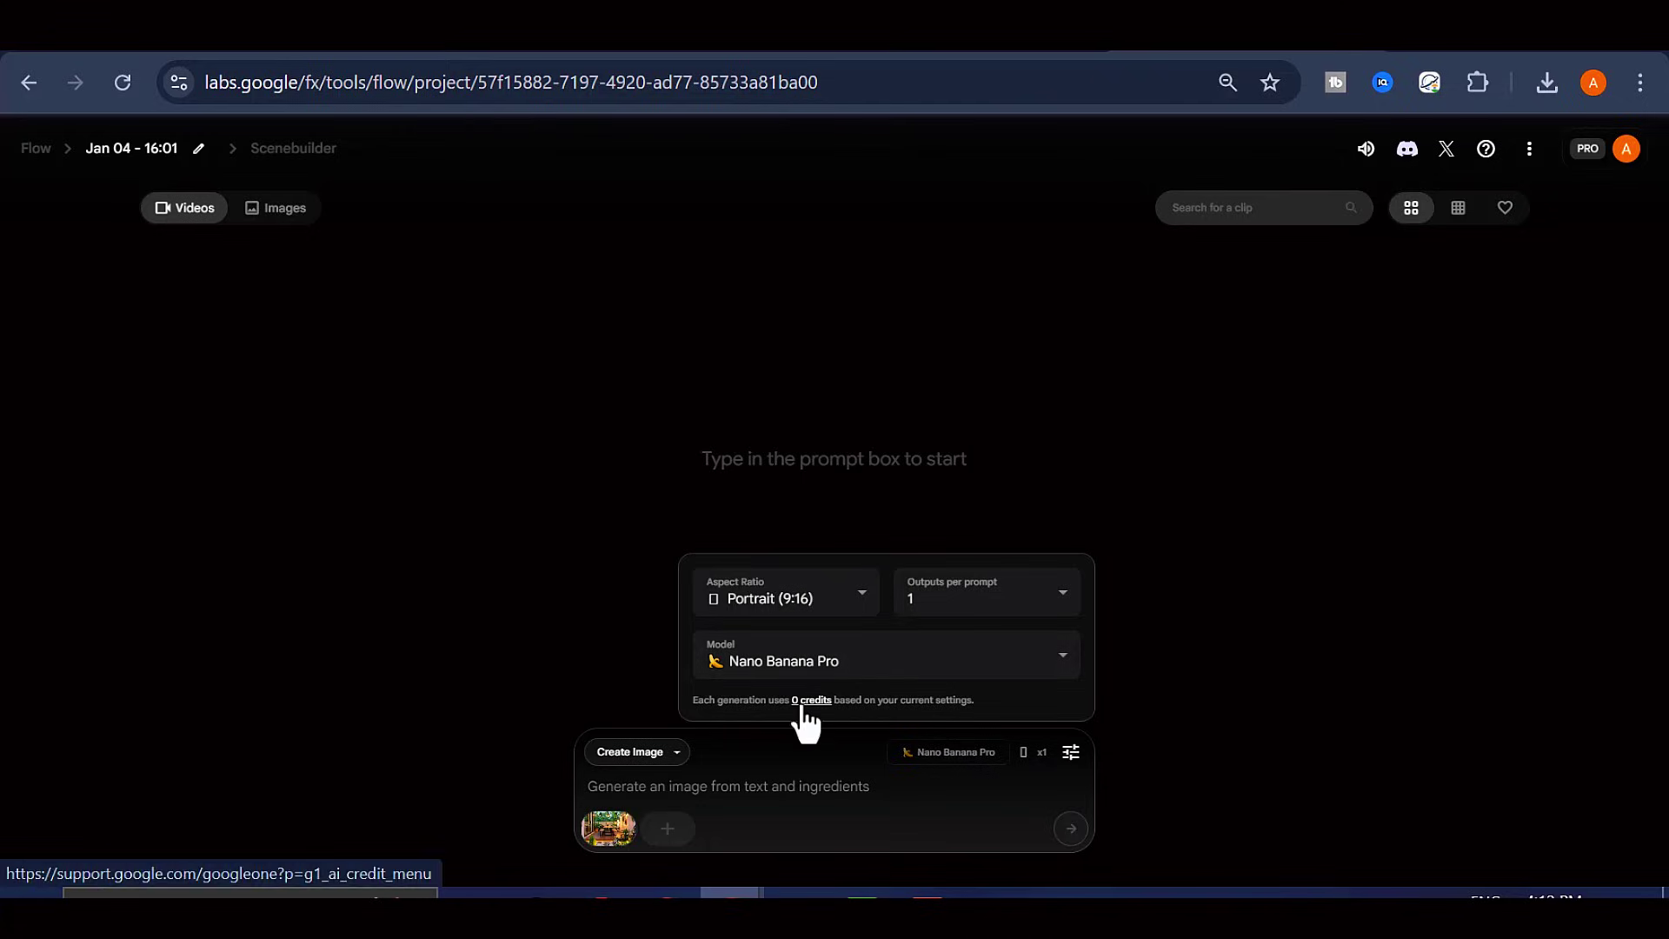
click(735, 784)
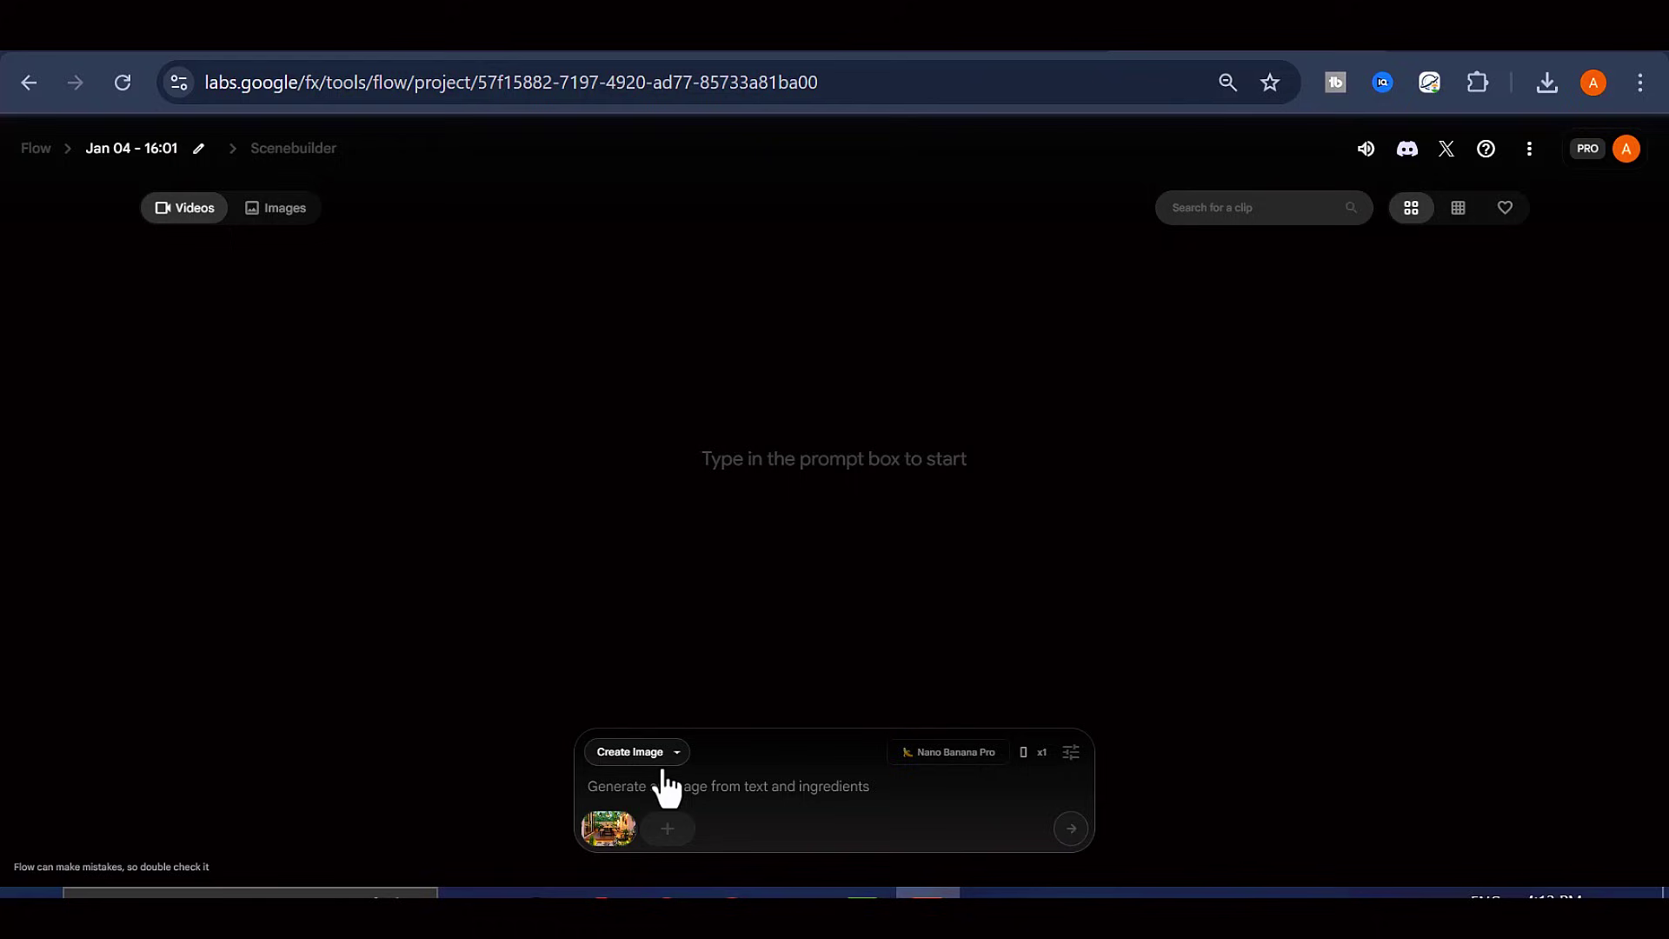
Paste the before-renovation prompt as plain text and generate the raw, unfurnished patio image
right_click(693, 782)
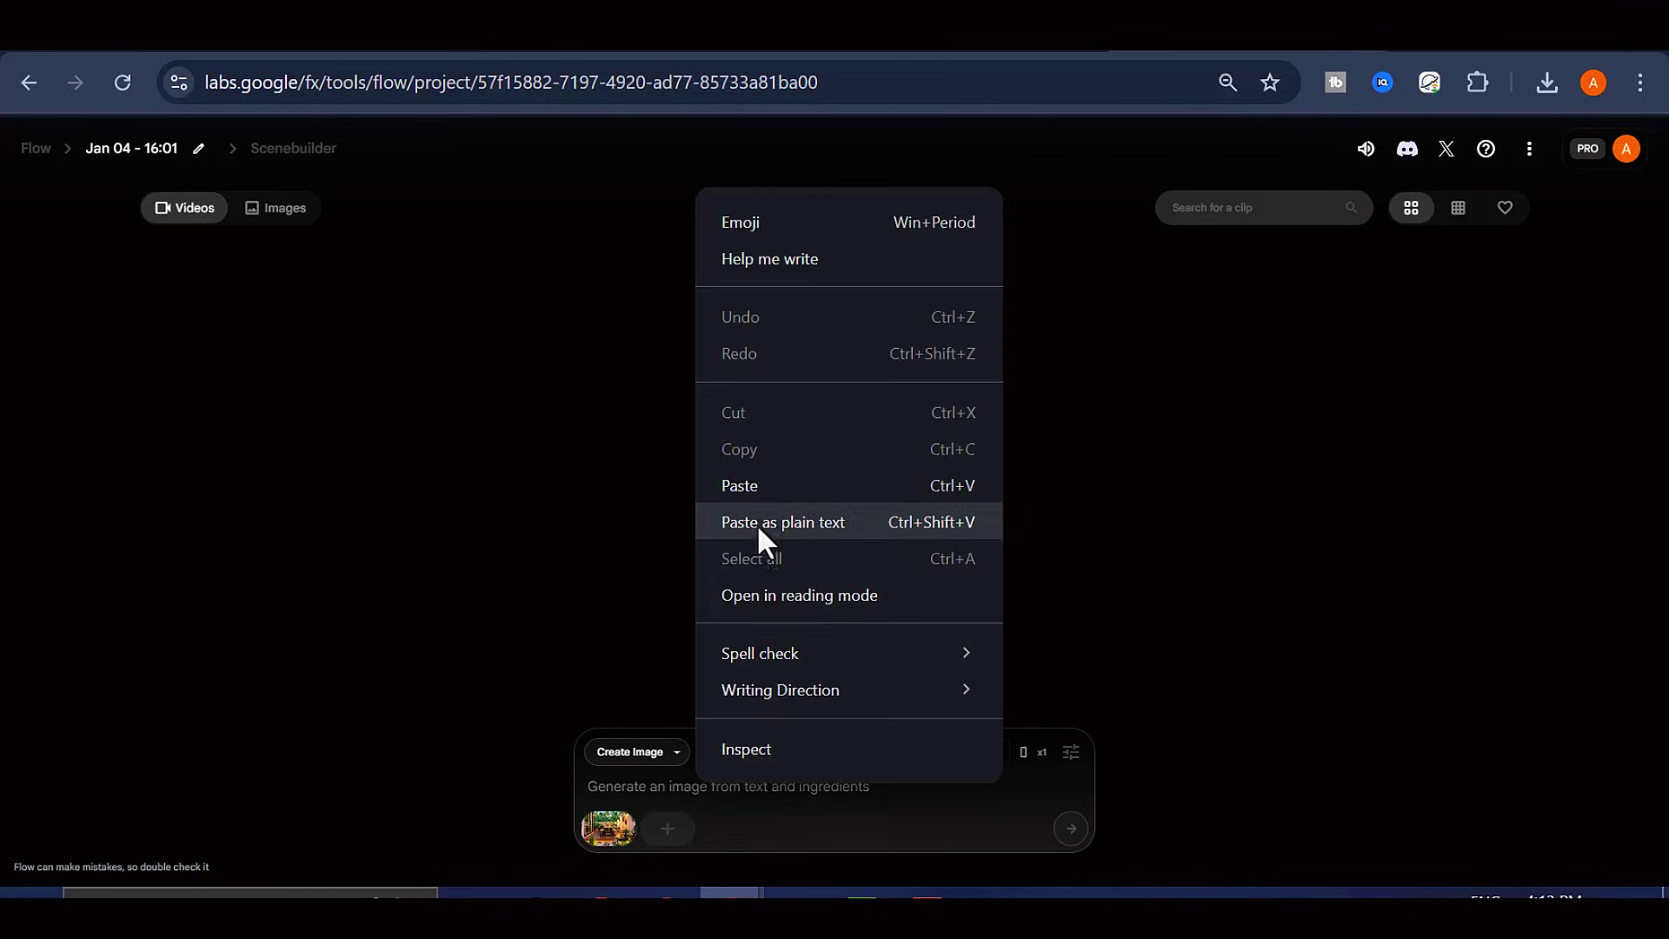
click(751, 476)
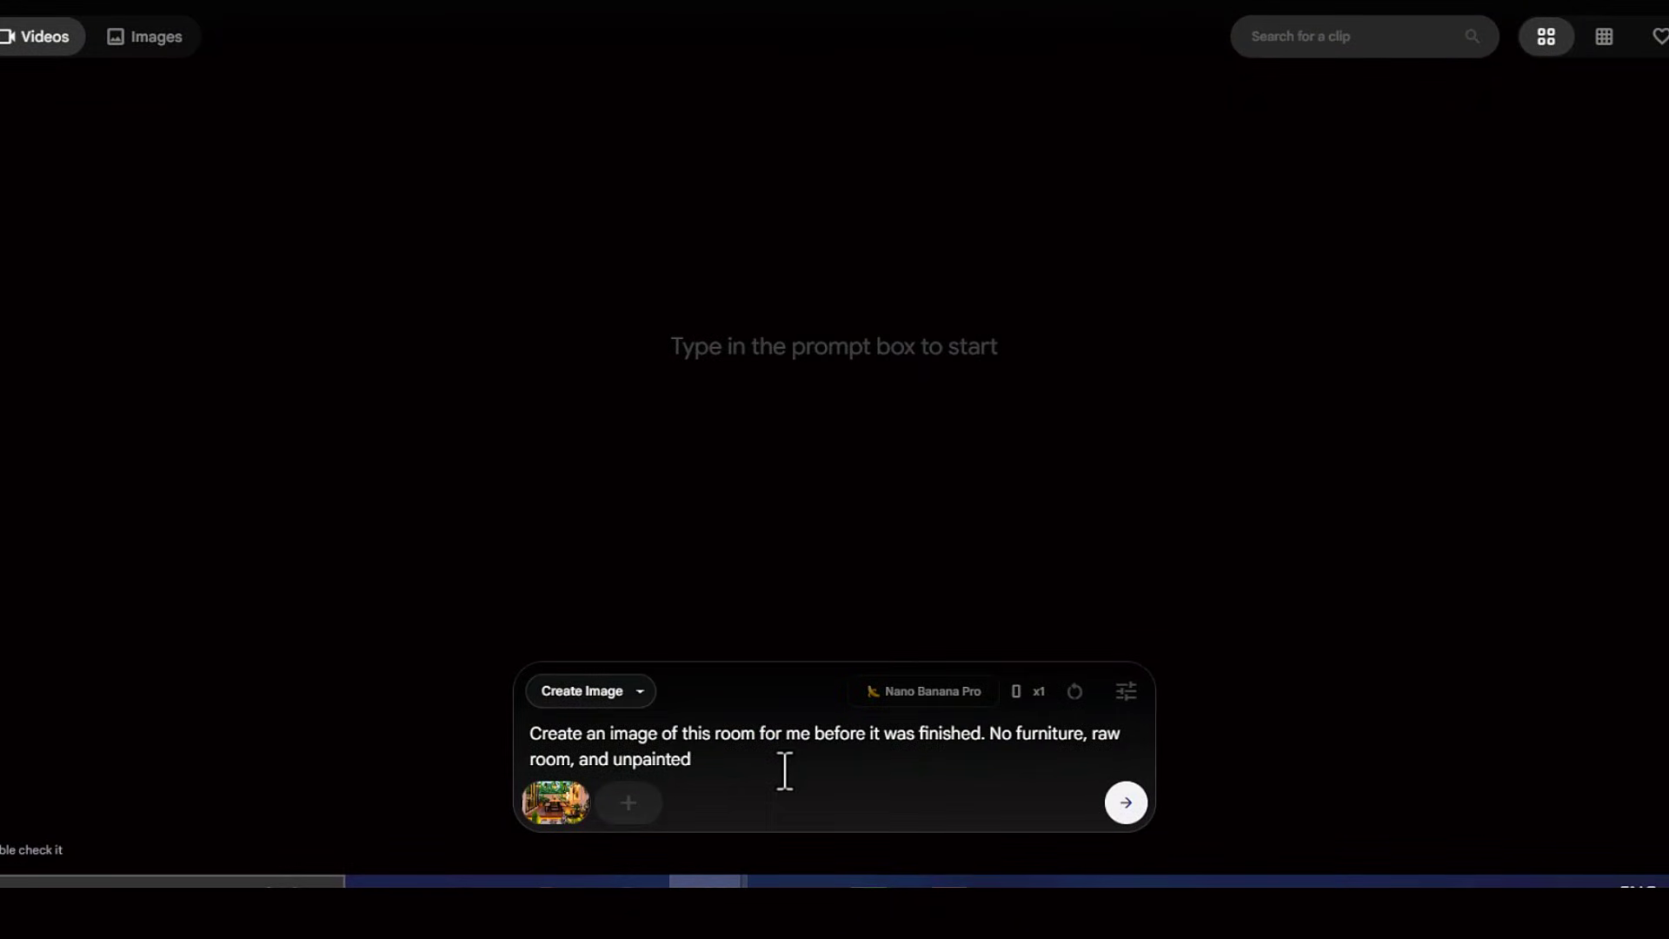
drag(792, 802, 594, 772)
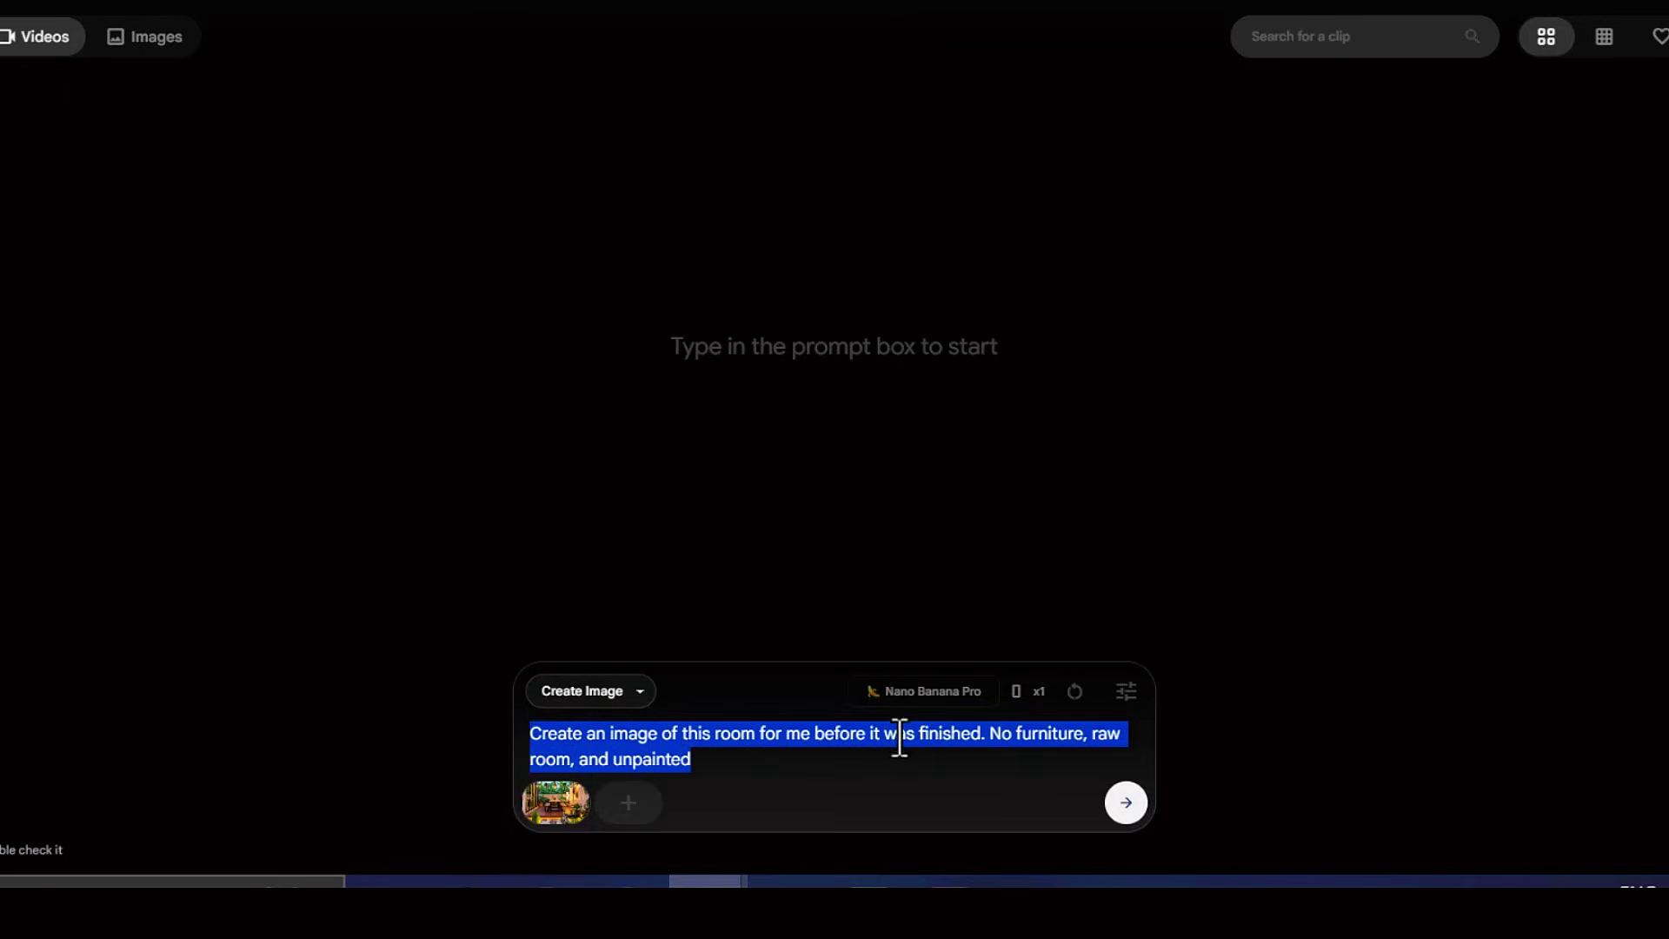
click(775, 768)
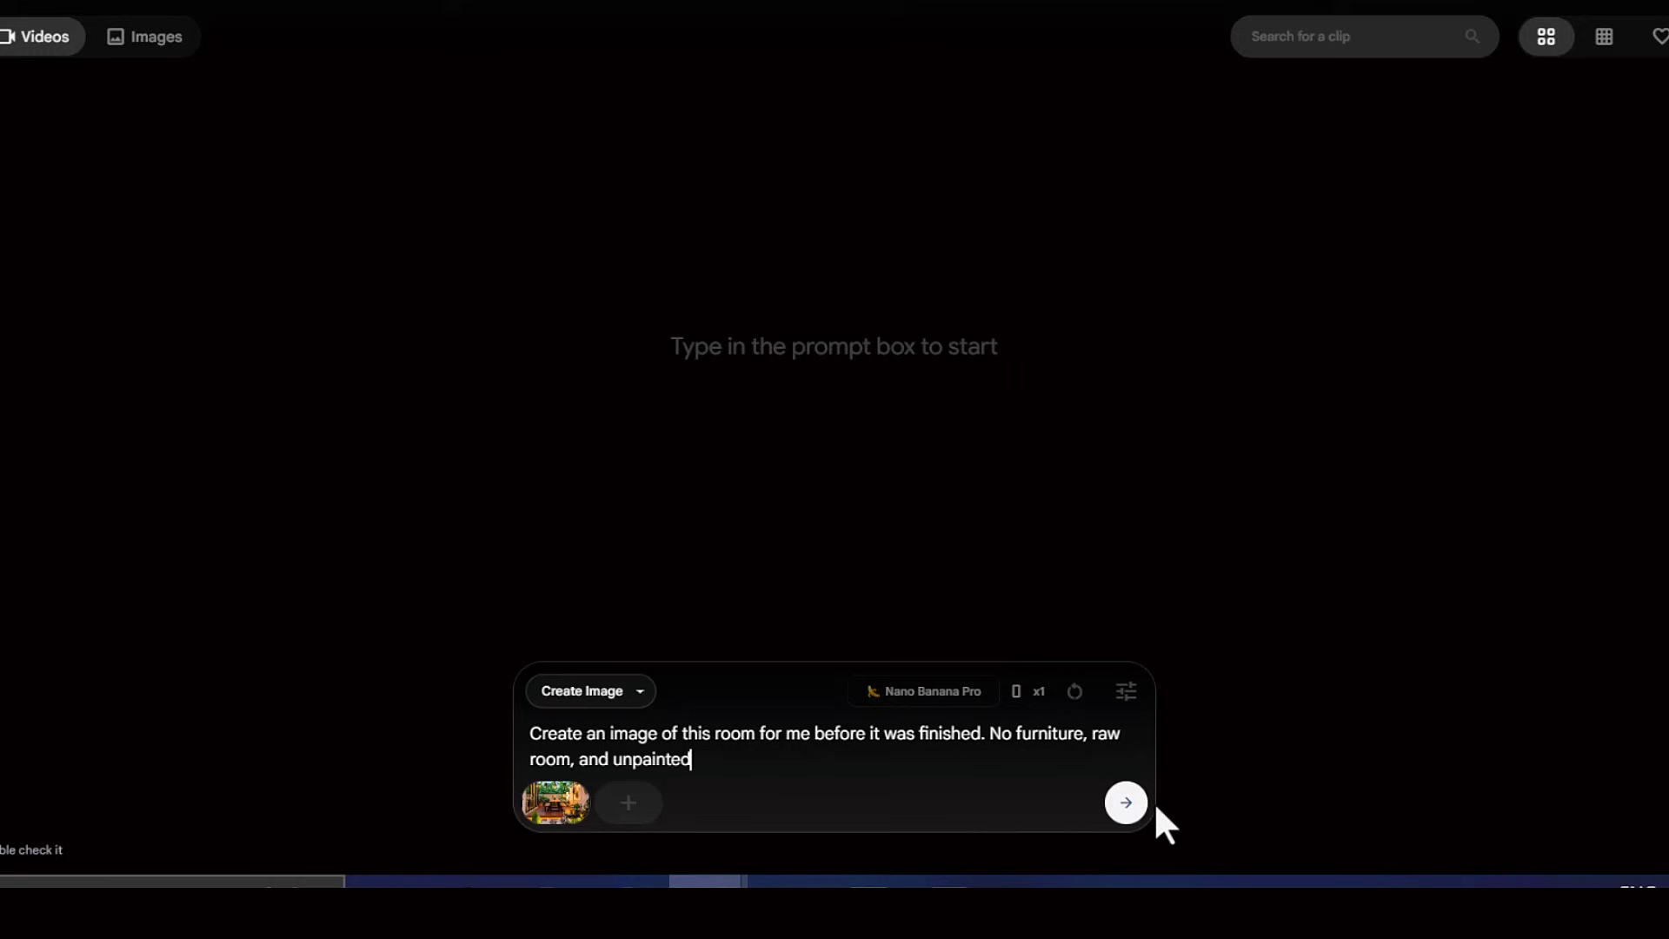
click(1124, 800)
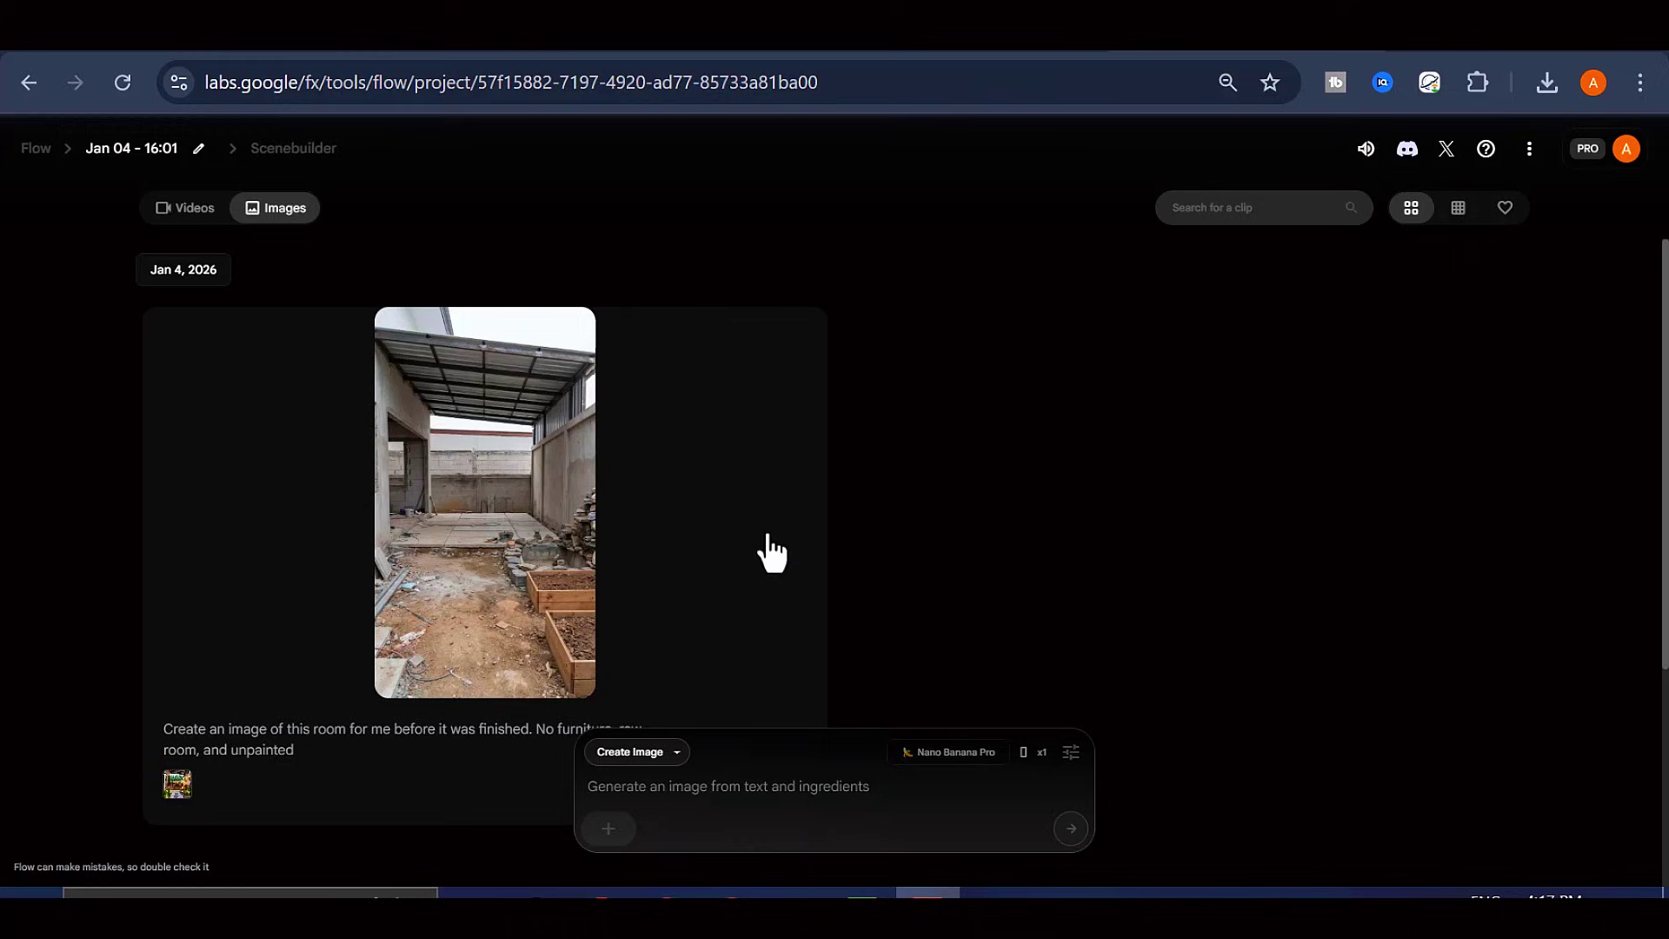
Download the unfinished-patio image, choosing the 2K size
mouse_move(579, 596)
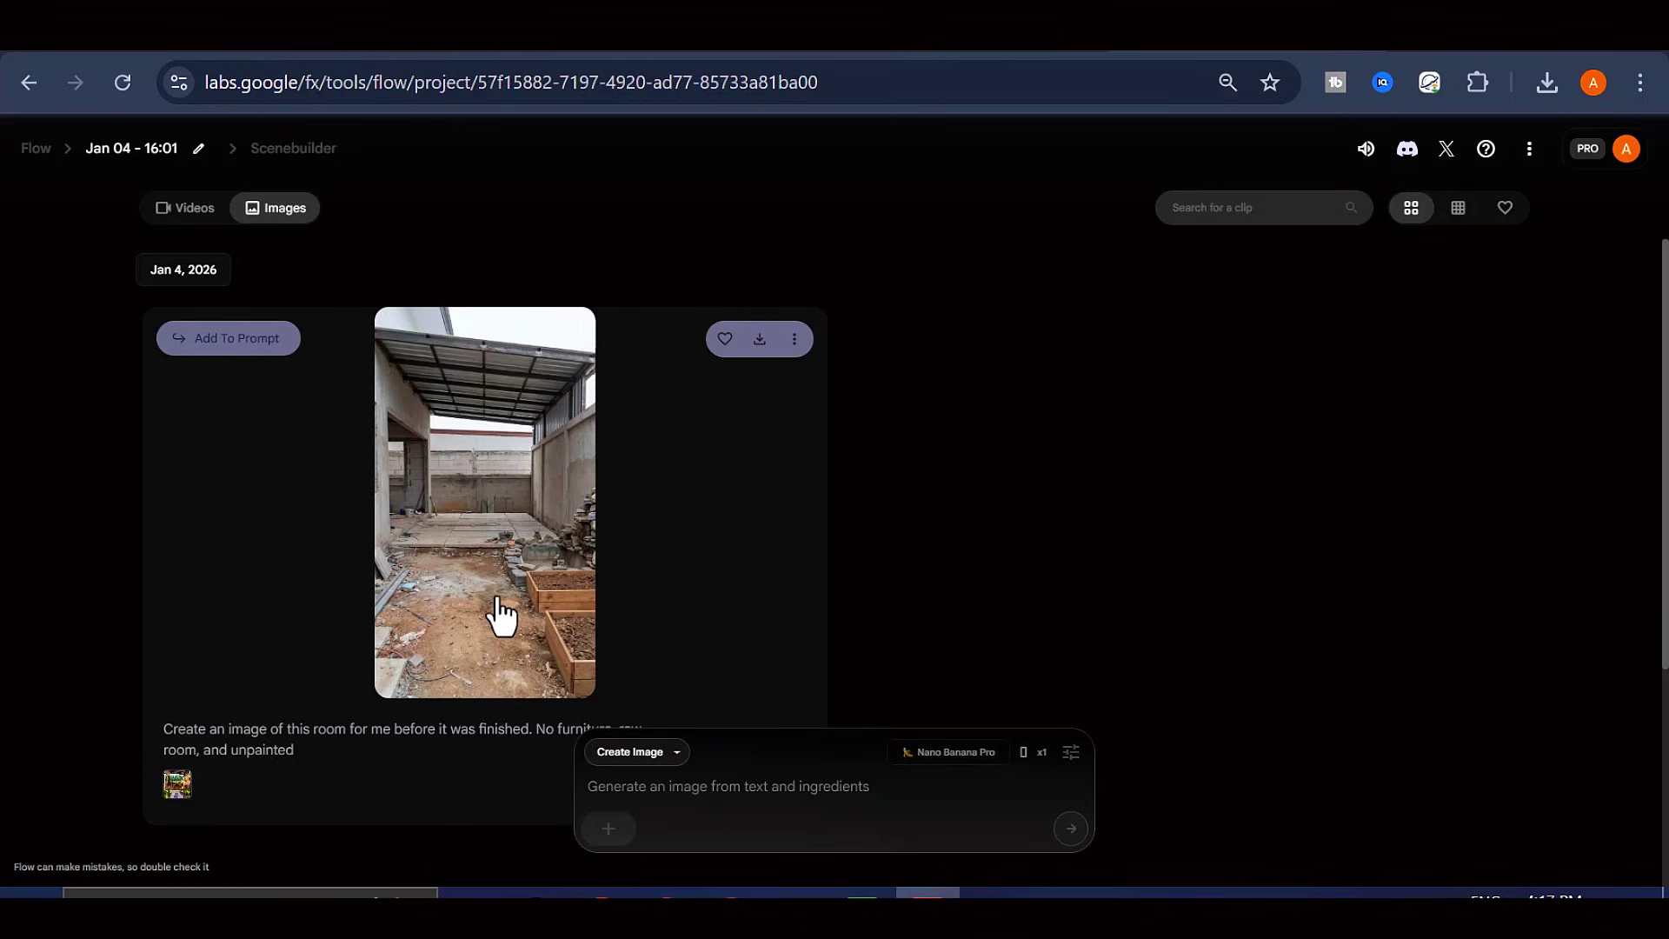
click(759, 342)
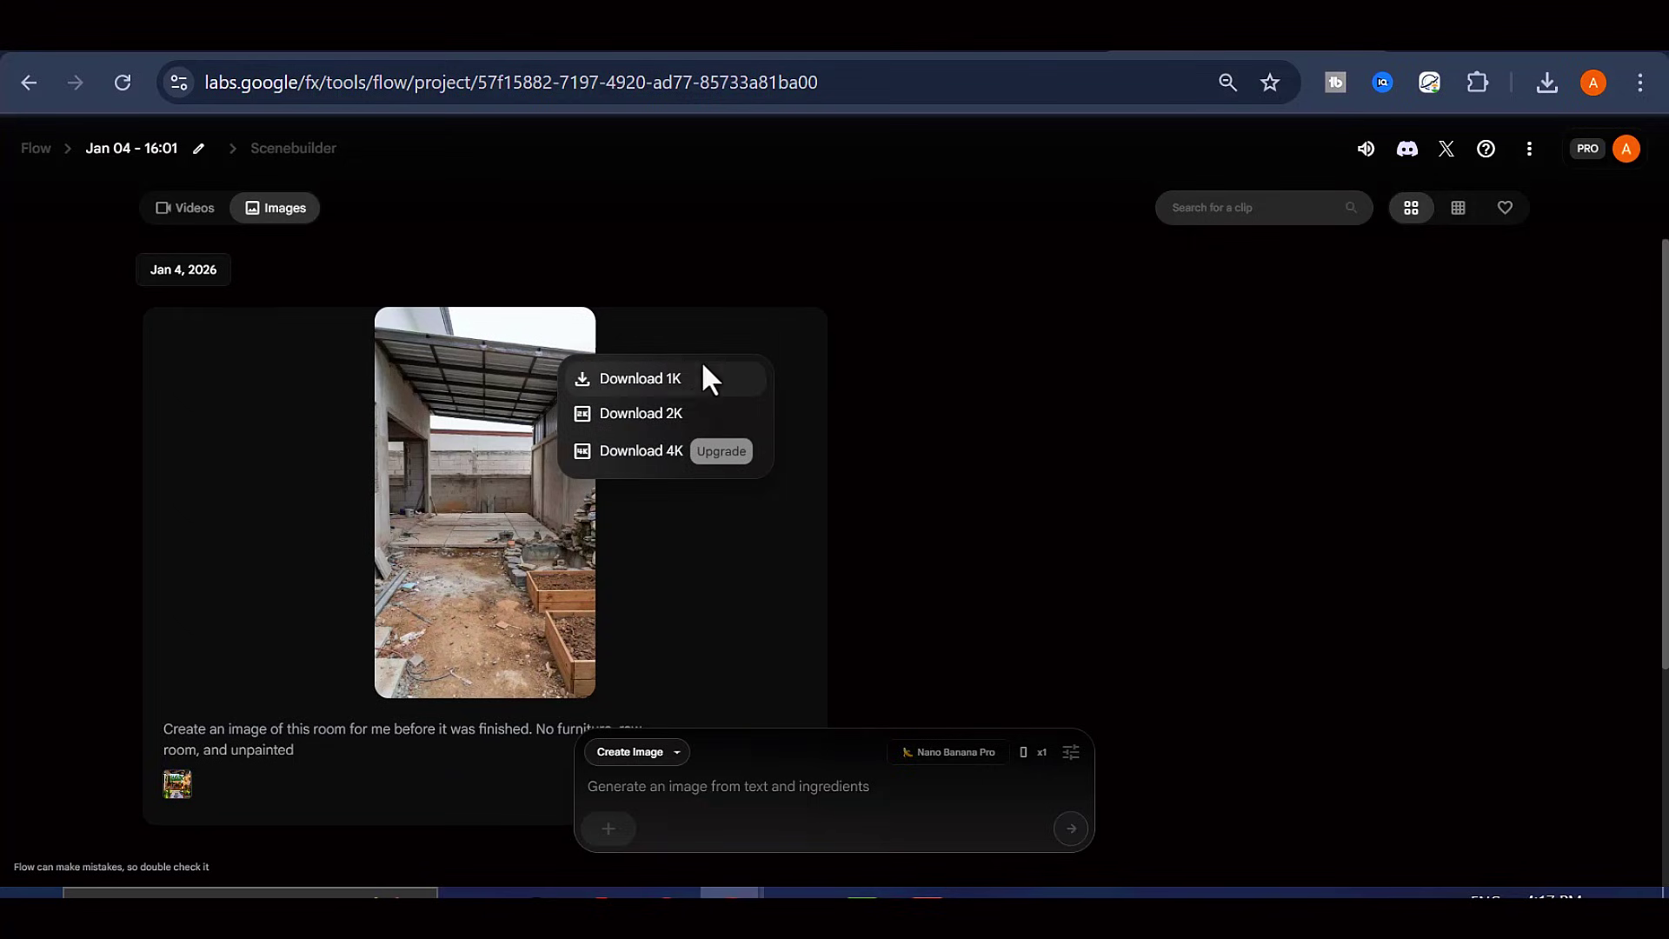
click(703, 403)
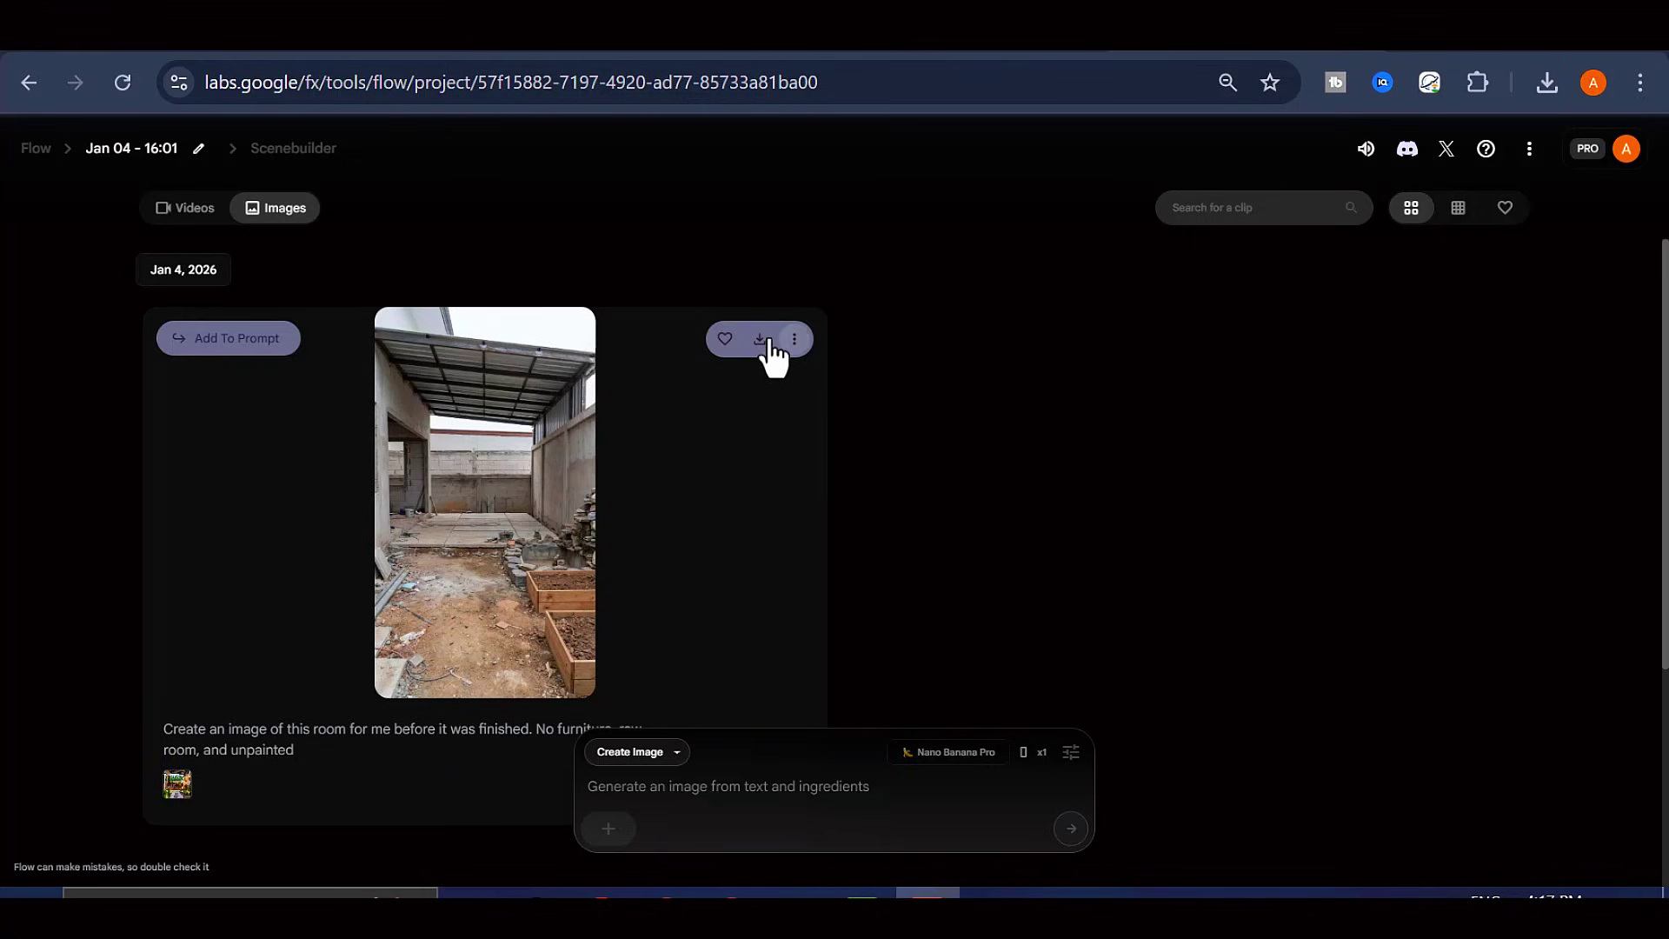
click(761, 341)
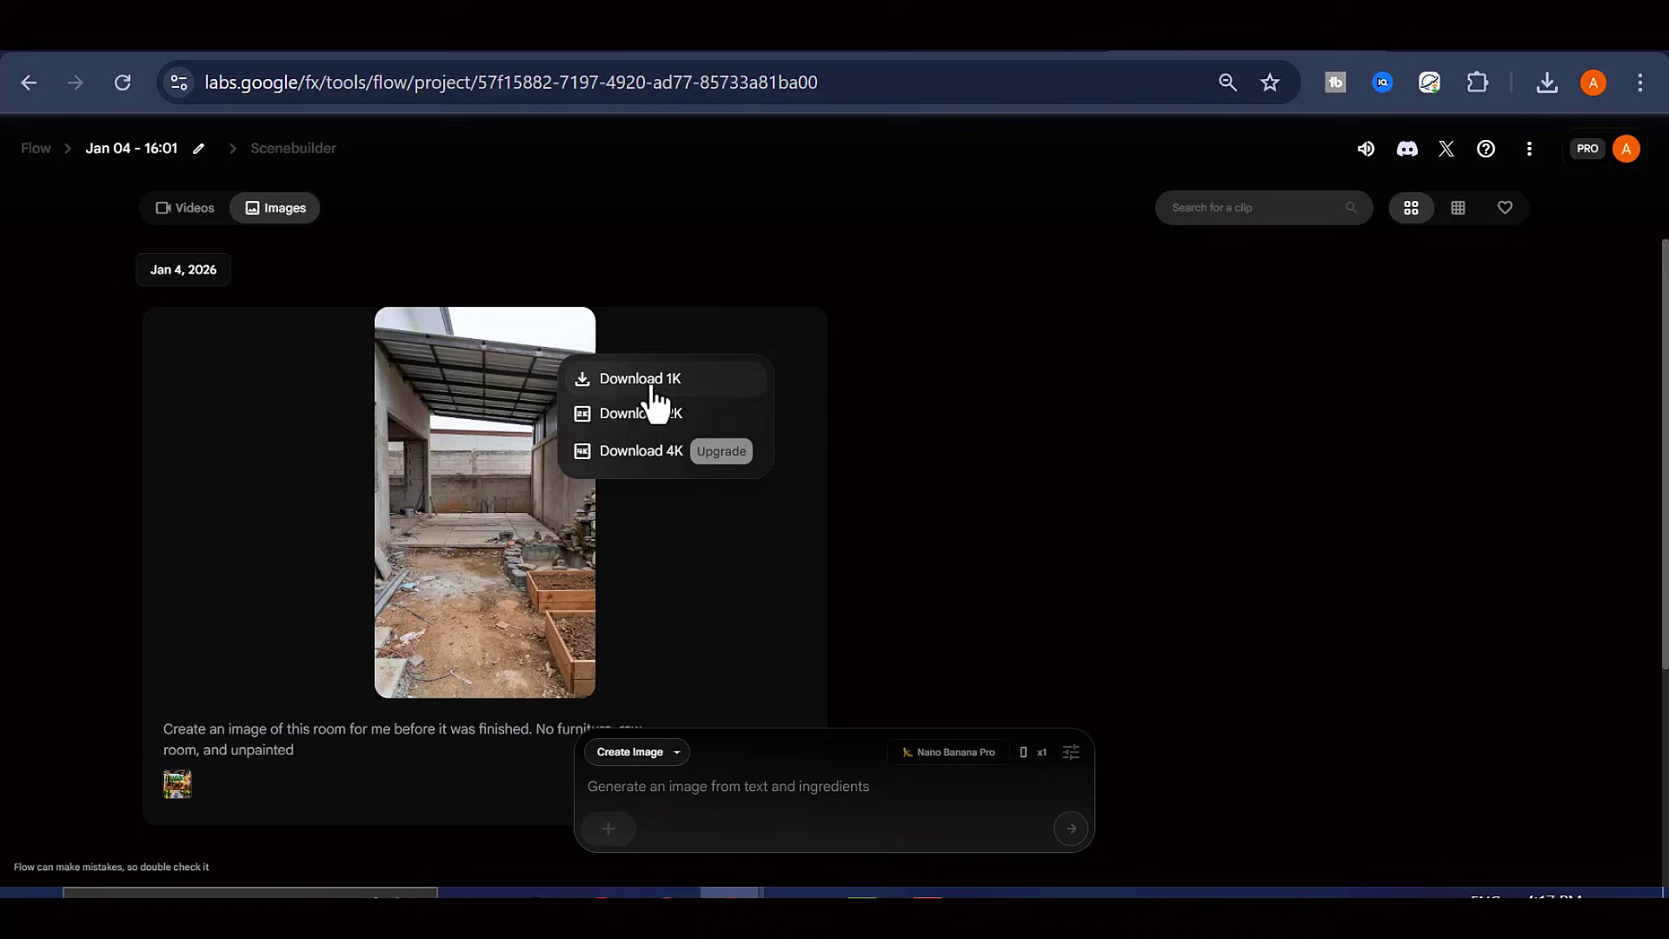
click(648, 417)
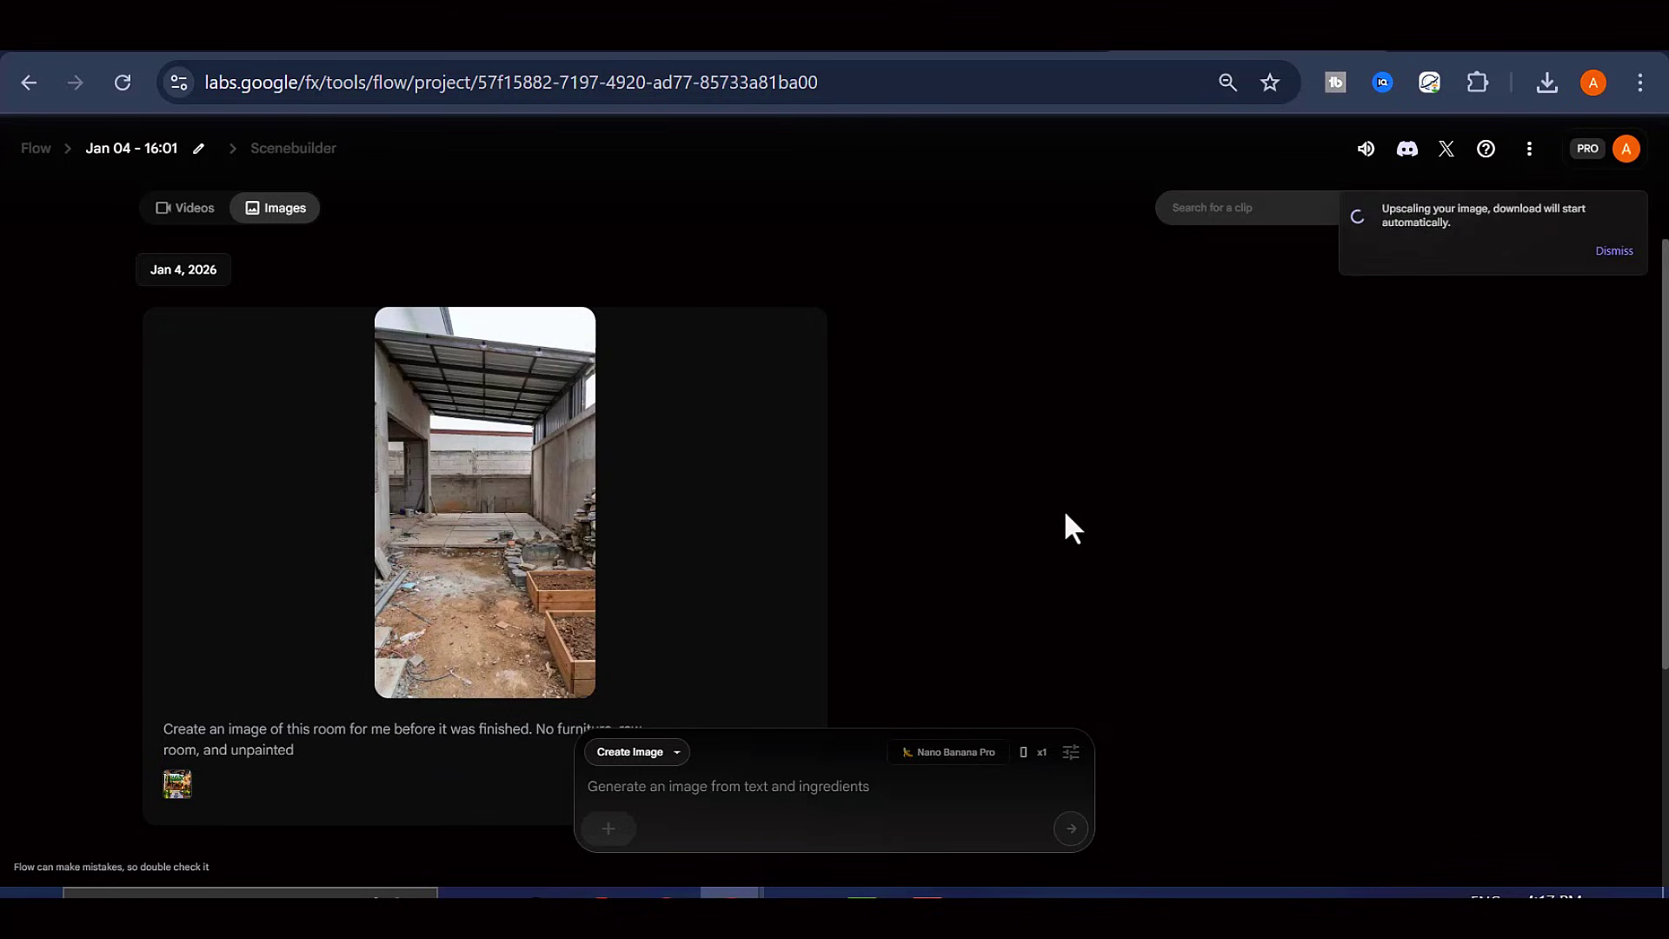
Attach the finished room photo, paste the prompt with 'and flowers' added, and generate
click(609, 828)
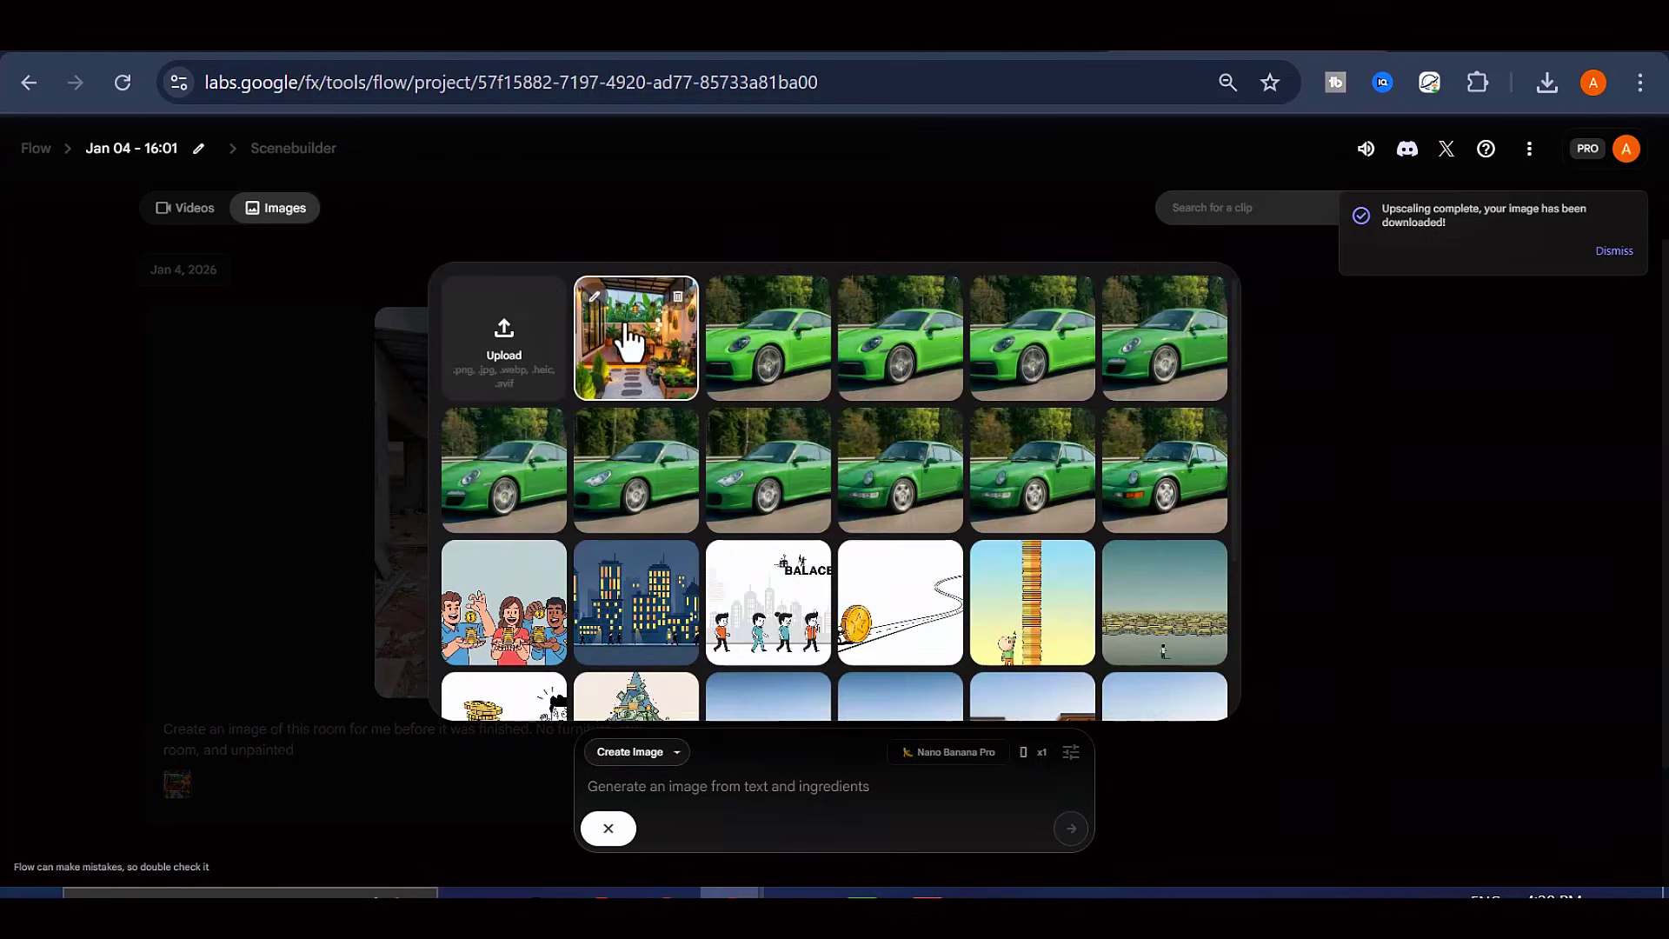
click(631, 343)
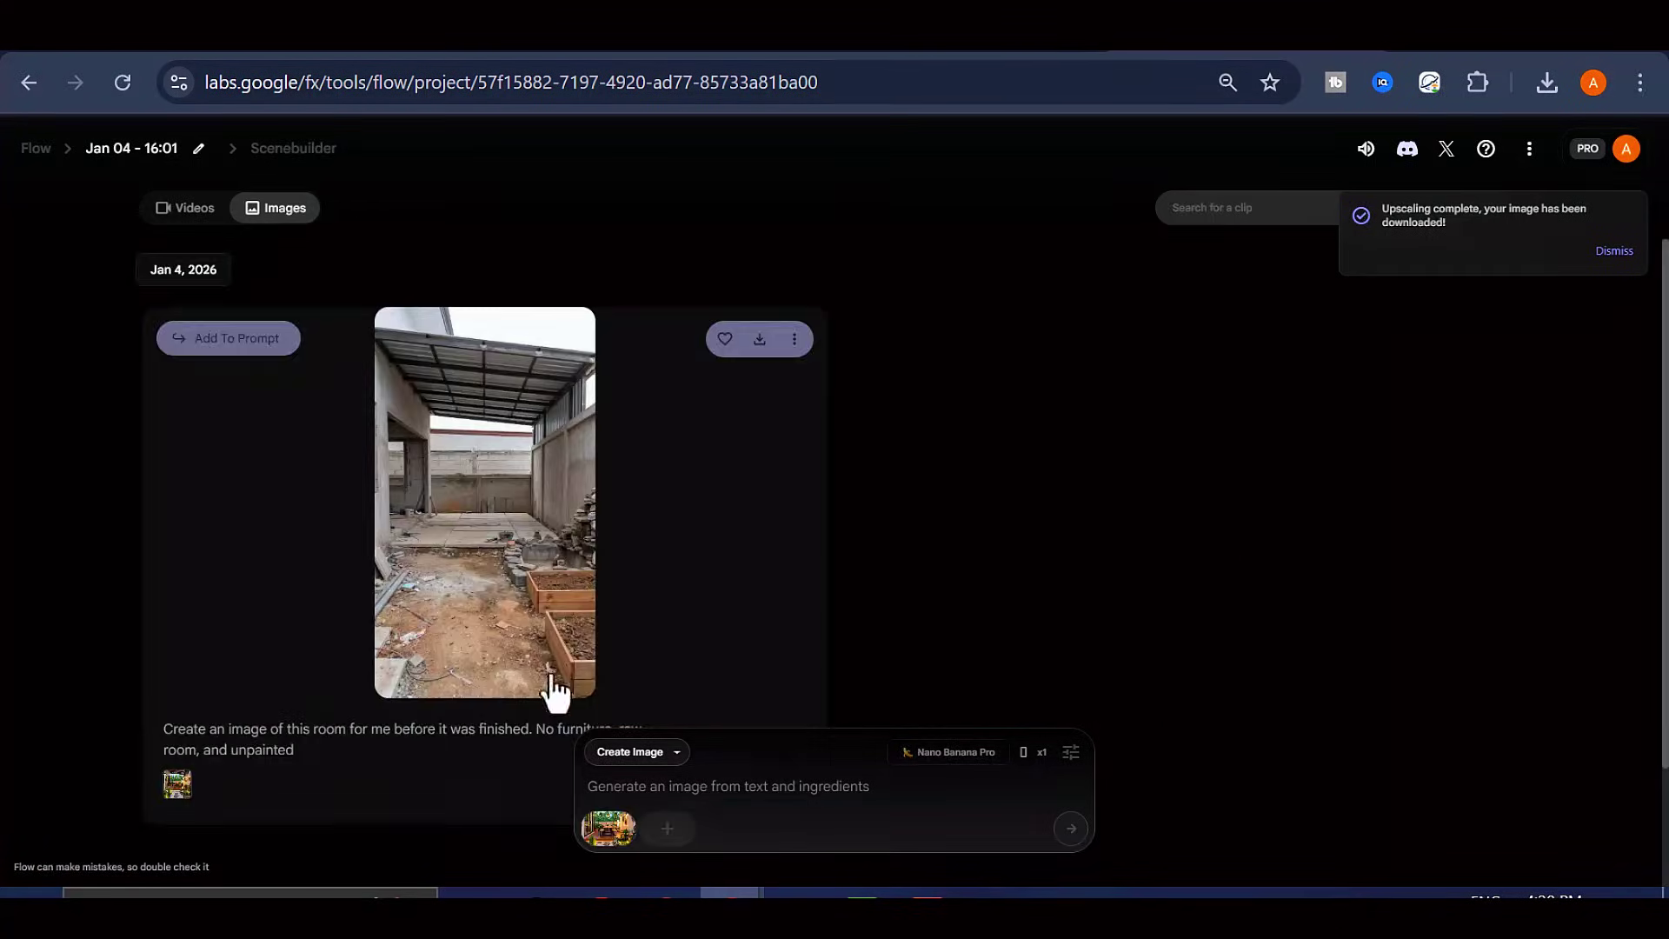
right_click(770, 793)
click(805, 526)
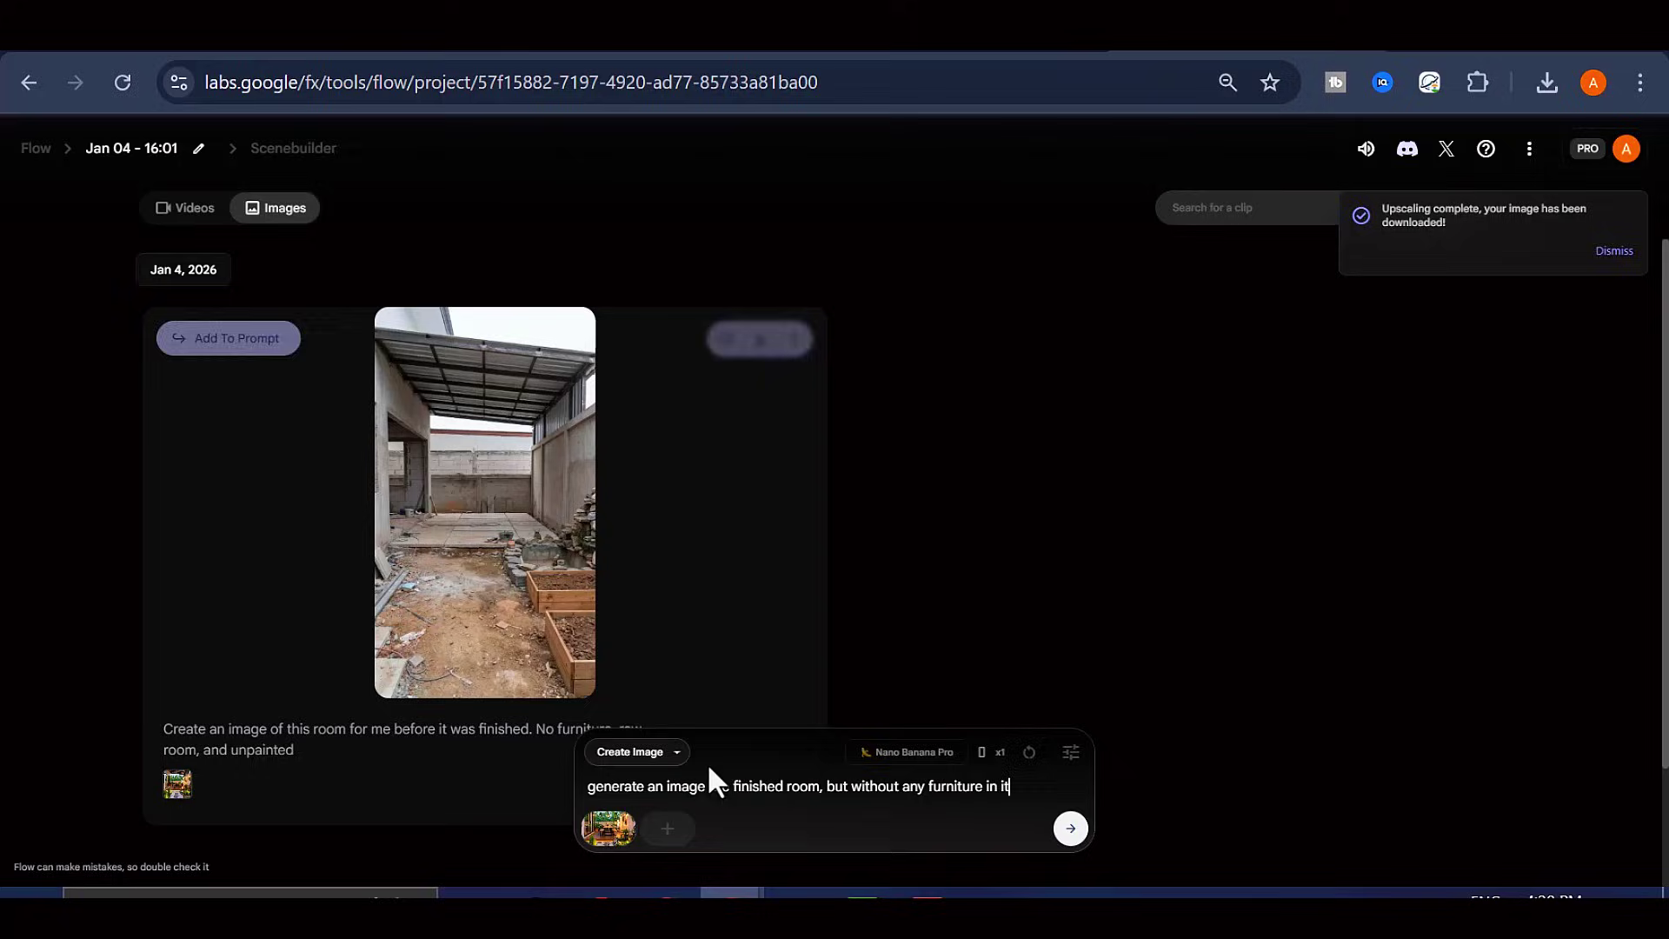
drag(1010, 787, 837, 787)
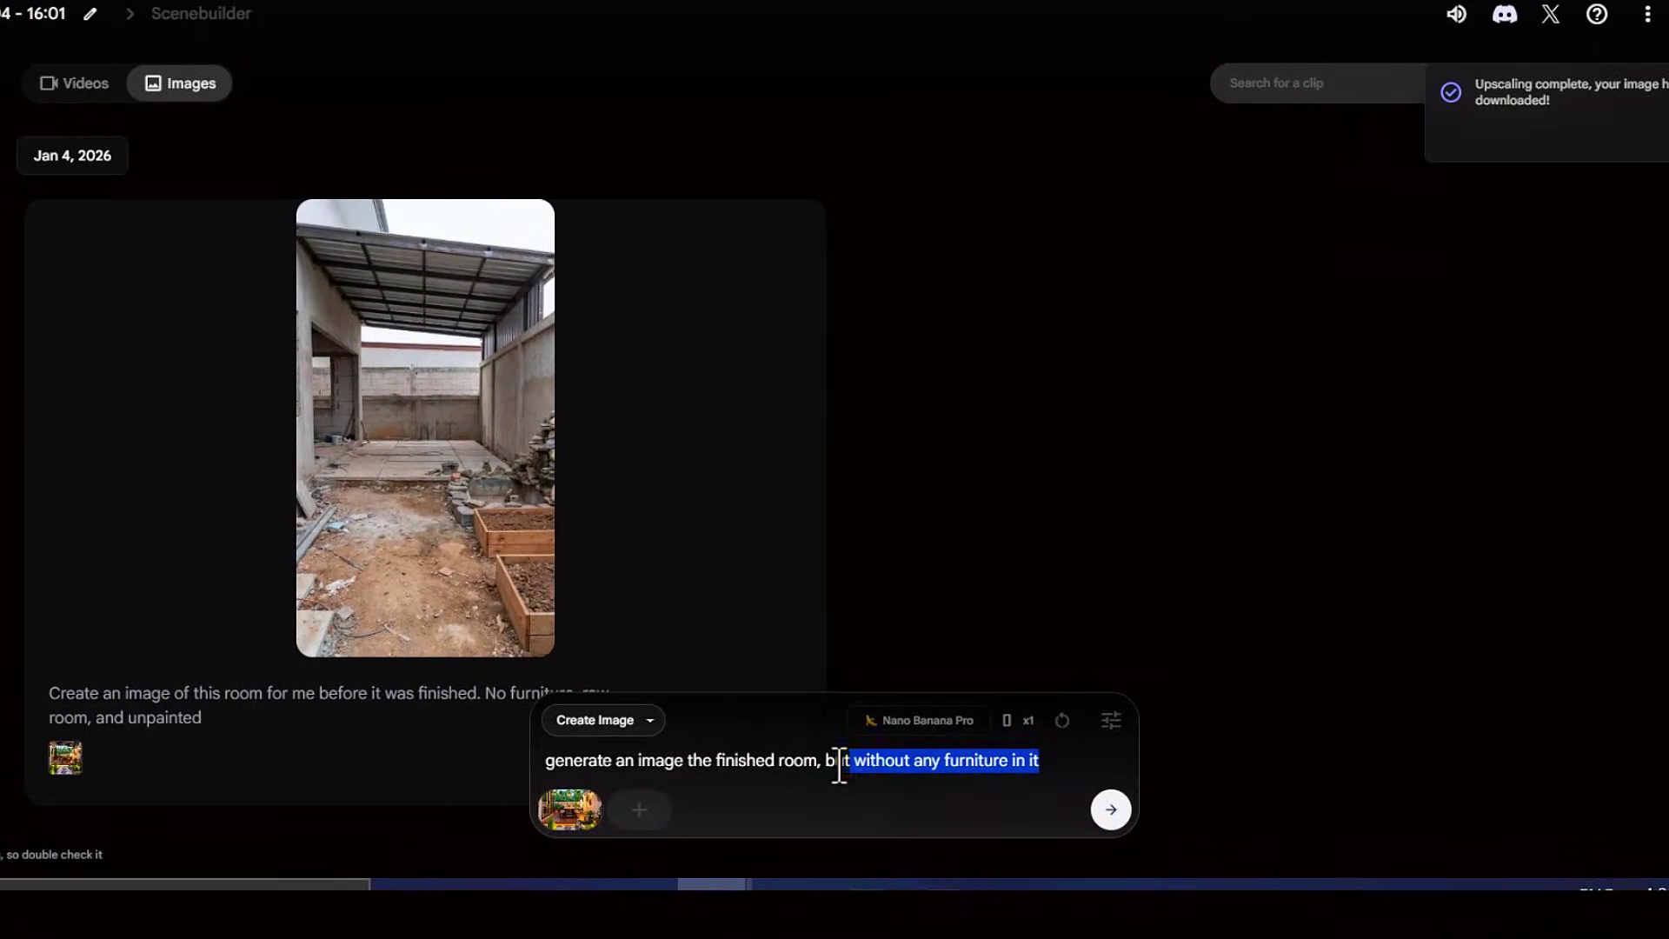
click(1004, 770)
text(and )
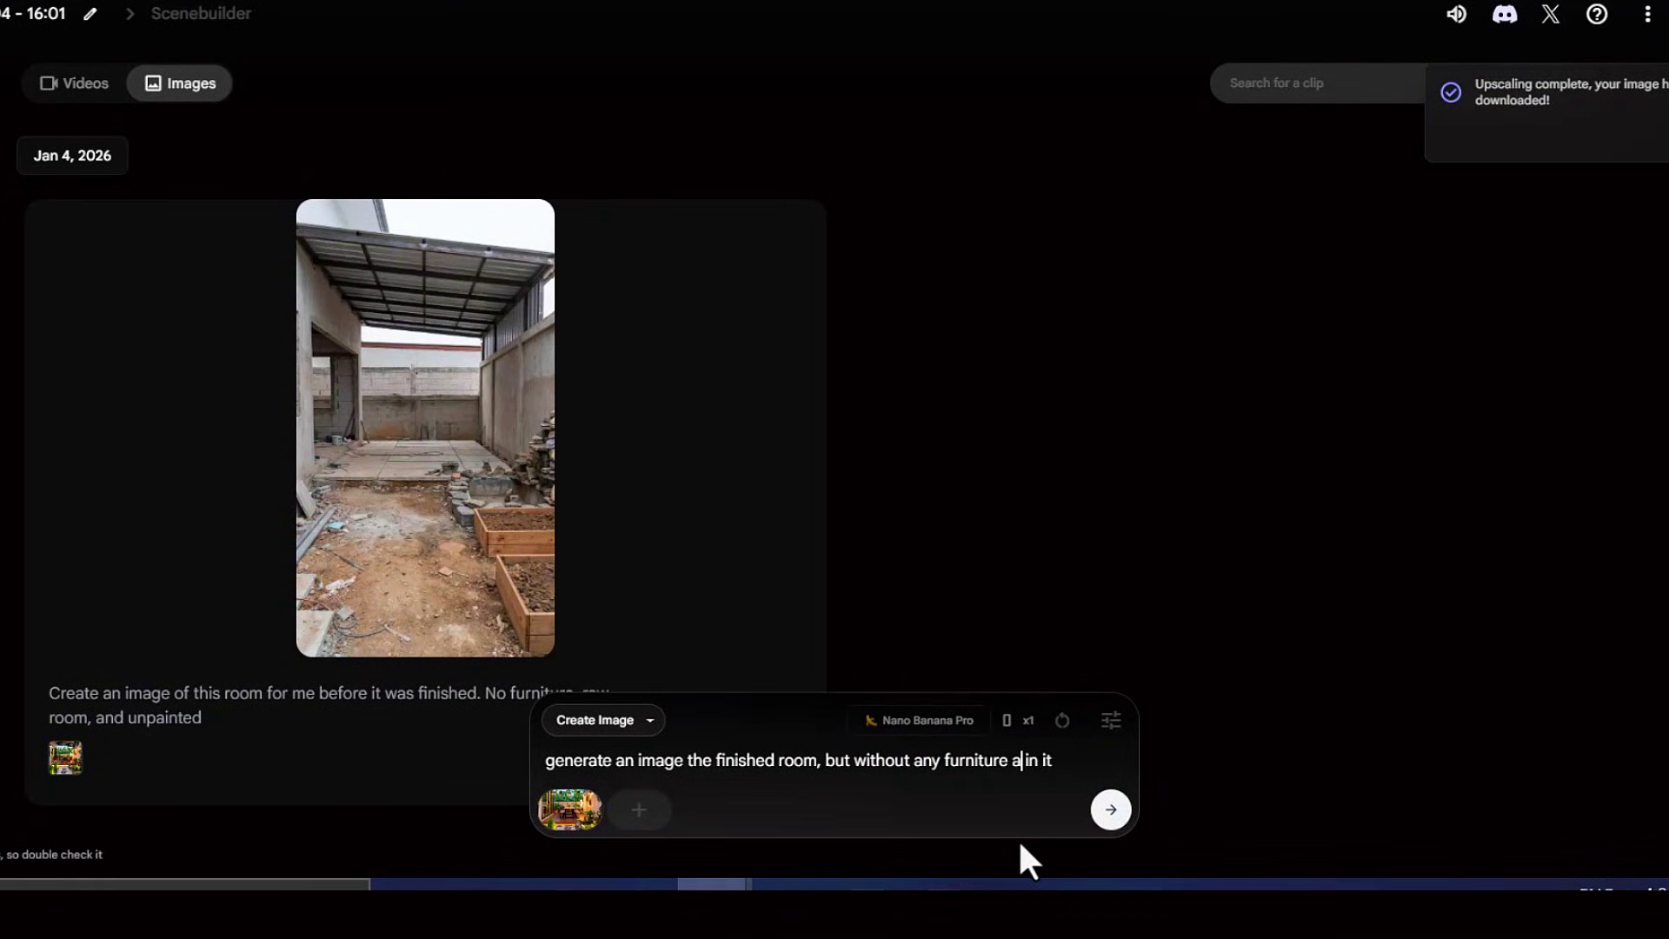
text(flowers)
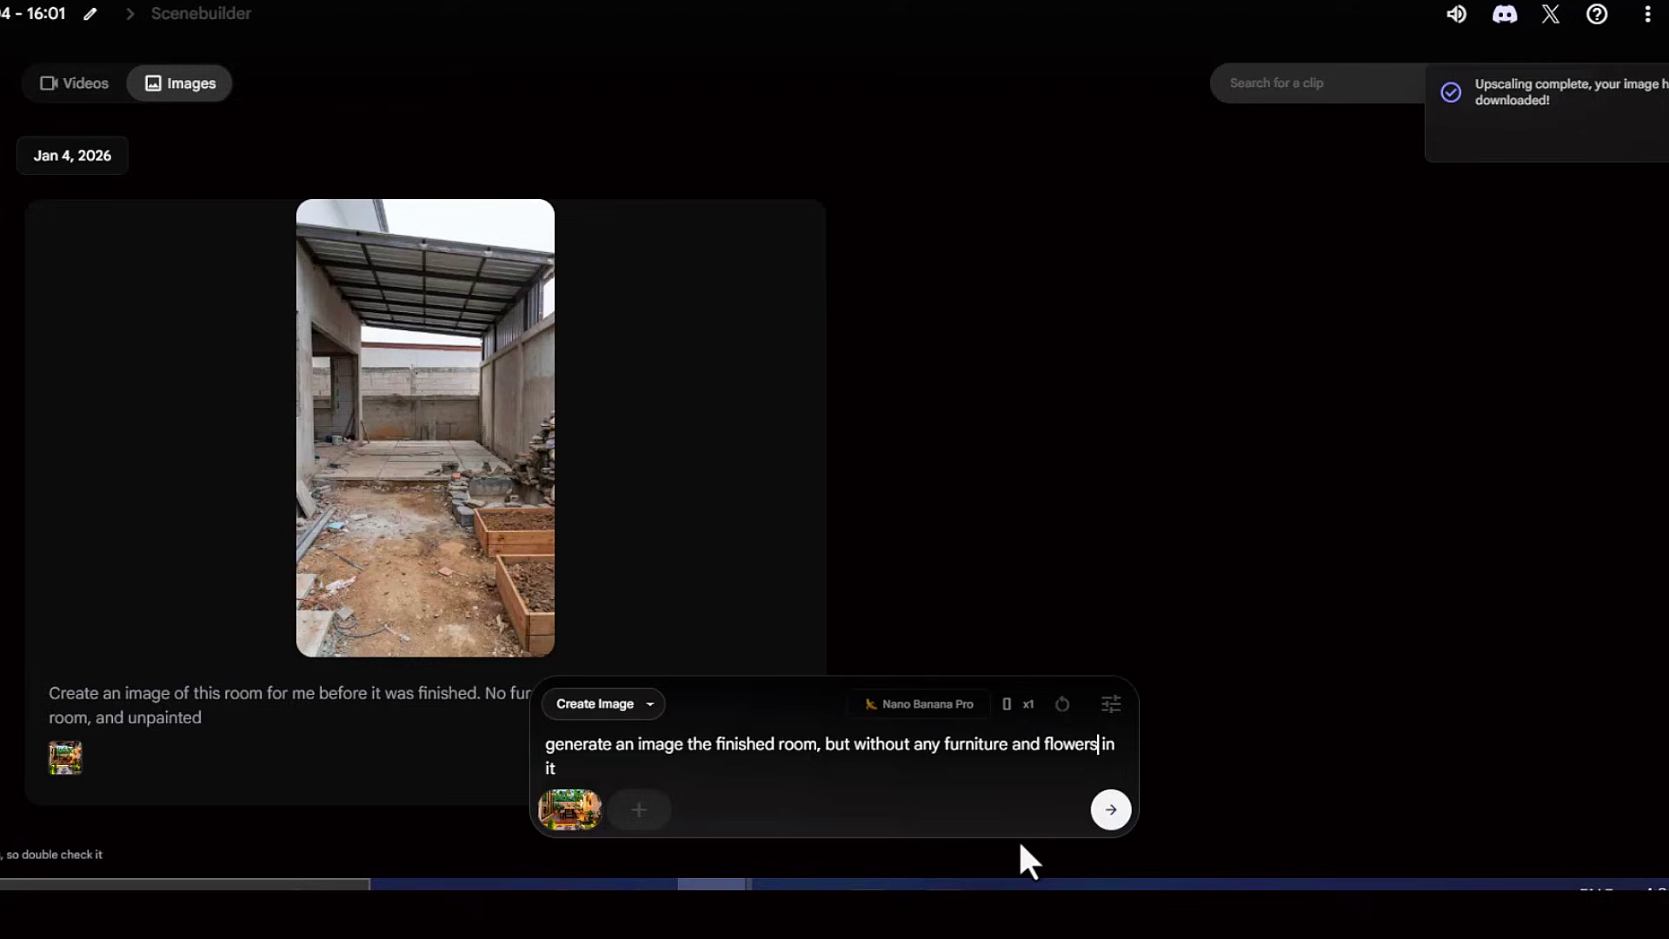
click(1106, 809)
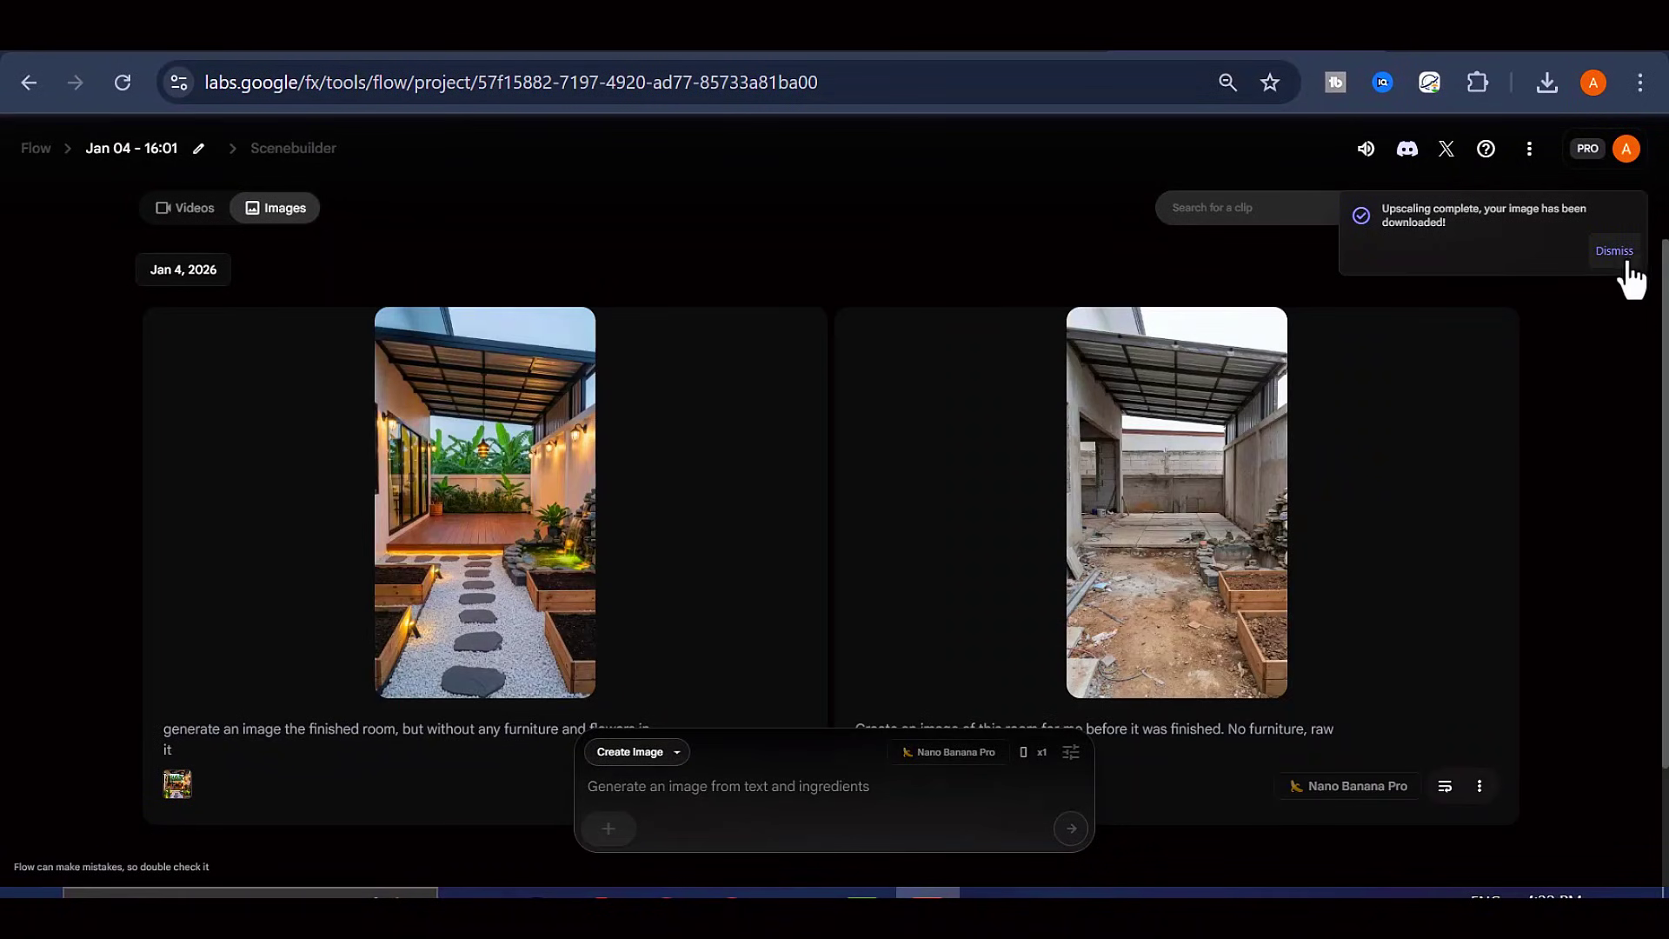
Download the finished-room image at 2K and dismiss the upscaling notices
click(1626, 264)
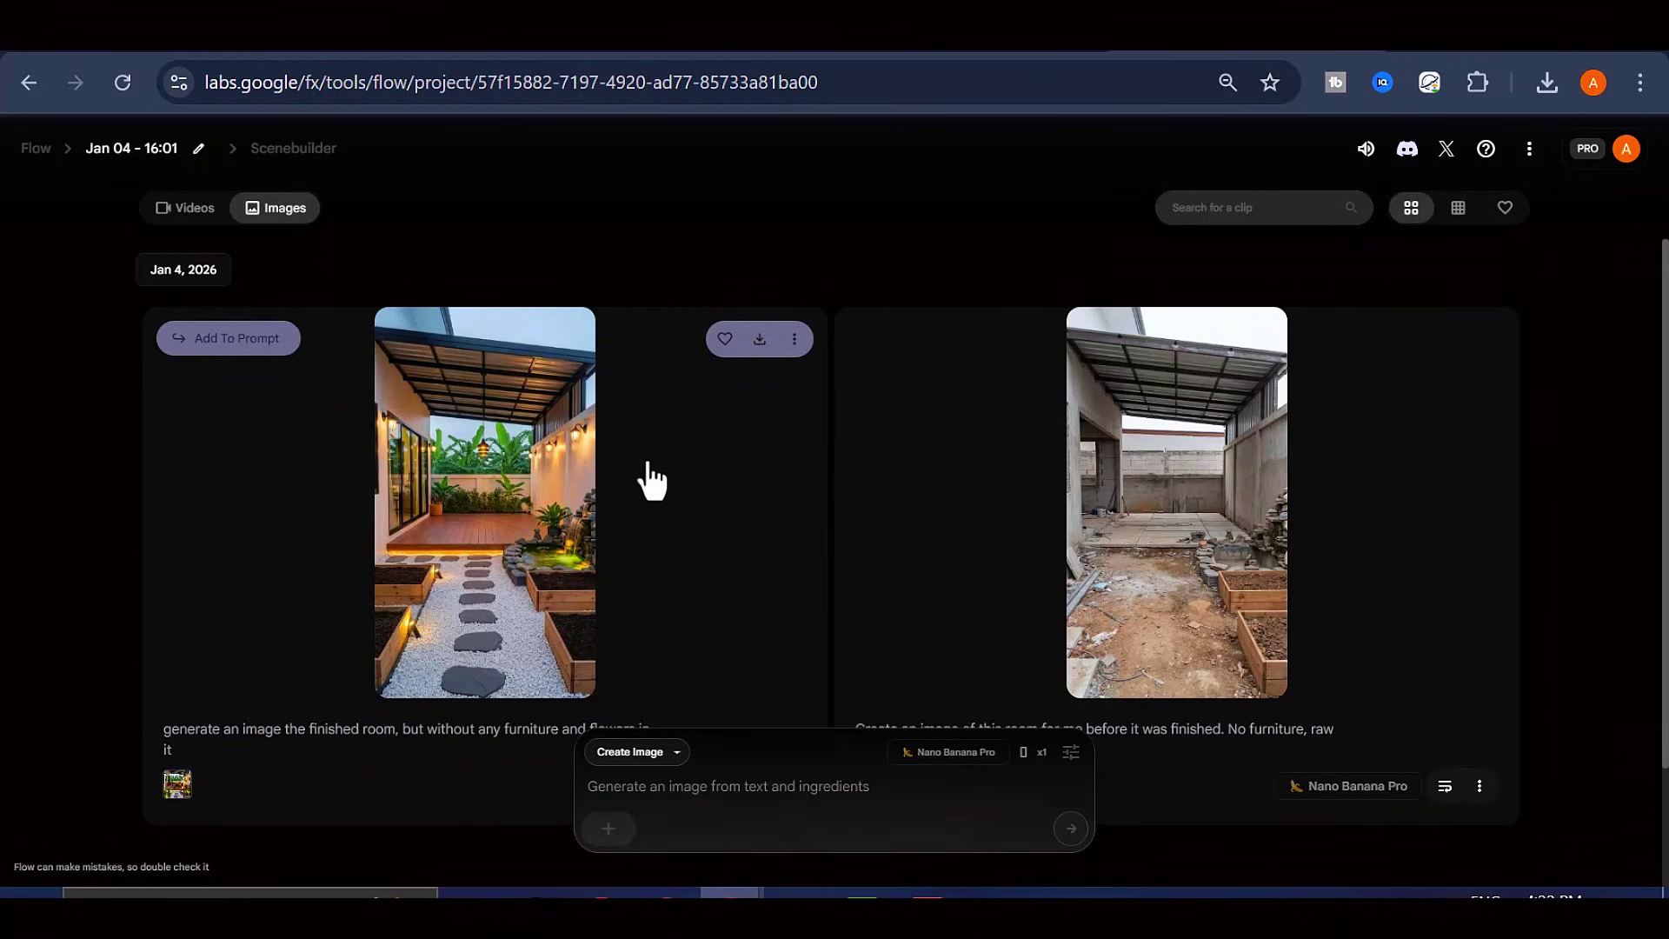
click(761, 341)
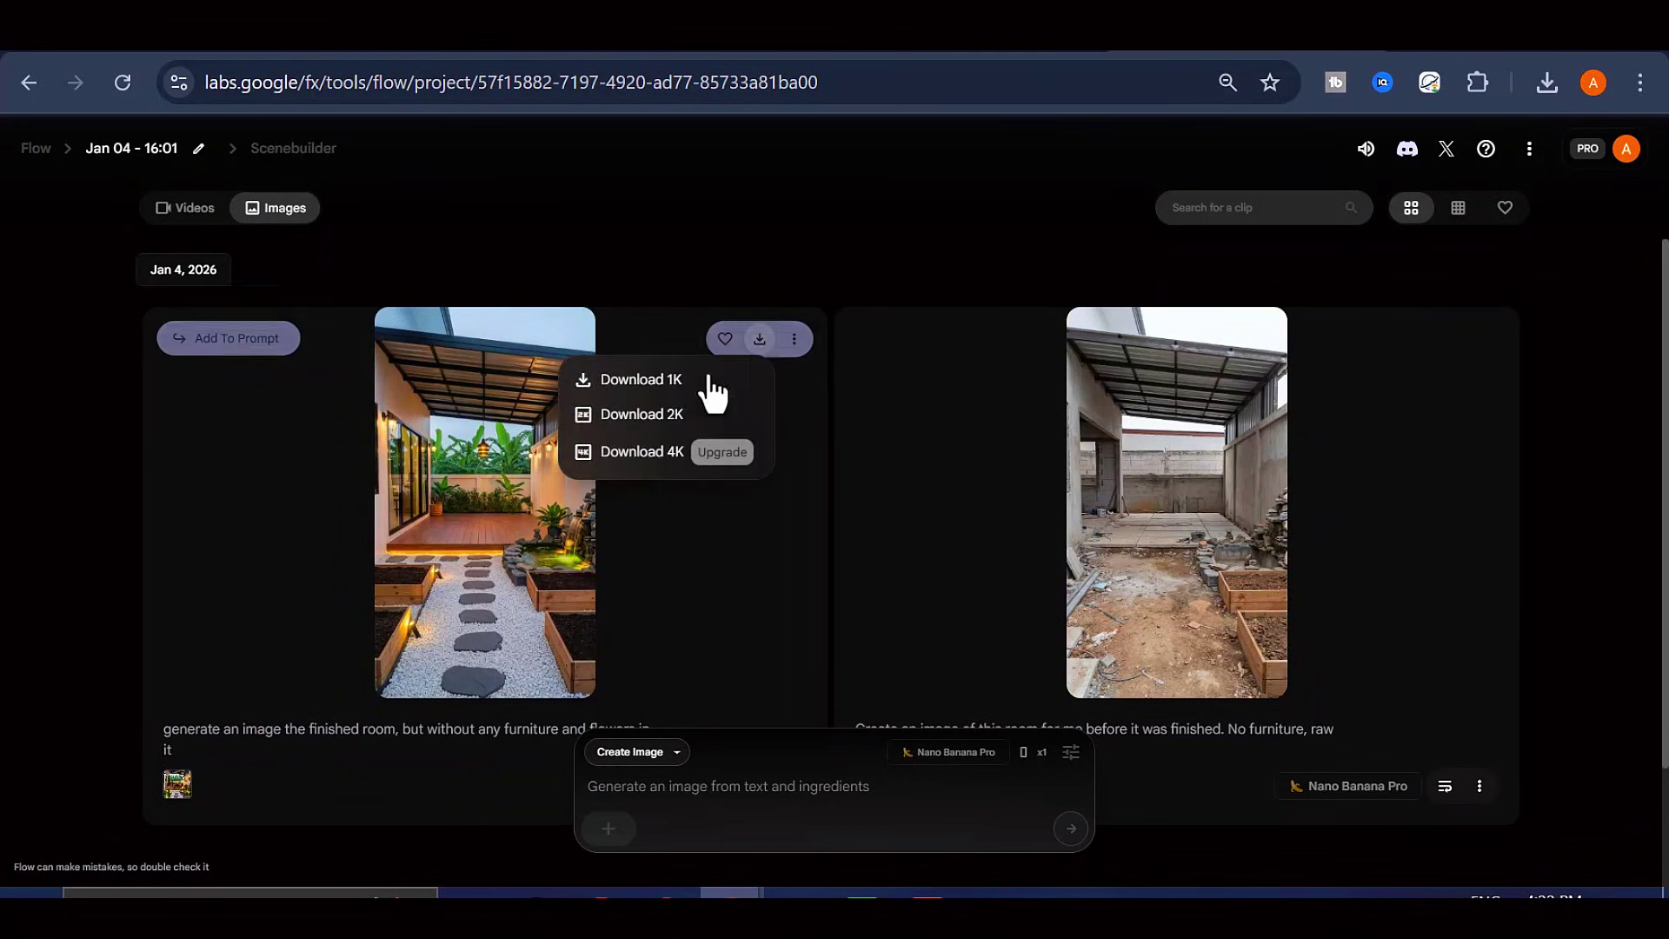
click(648, 413)
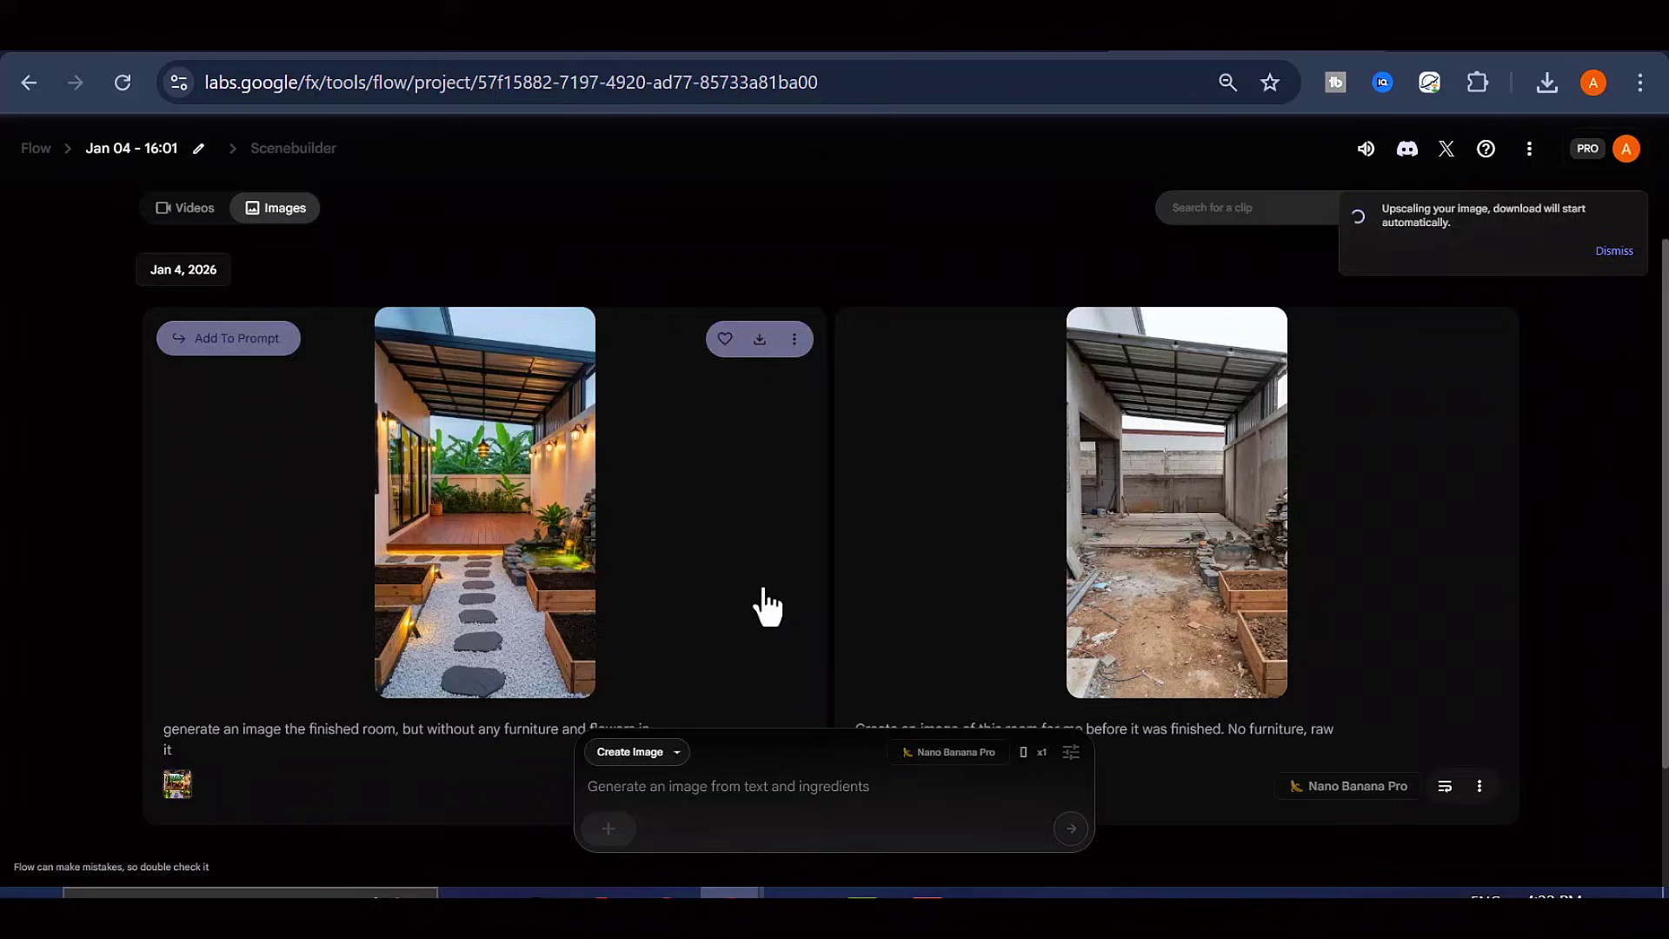
click(1610, 252)
Switch to frames-to-video with the unfinished patio as start and finished patio as end frame
click(670, 760)
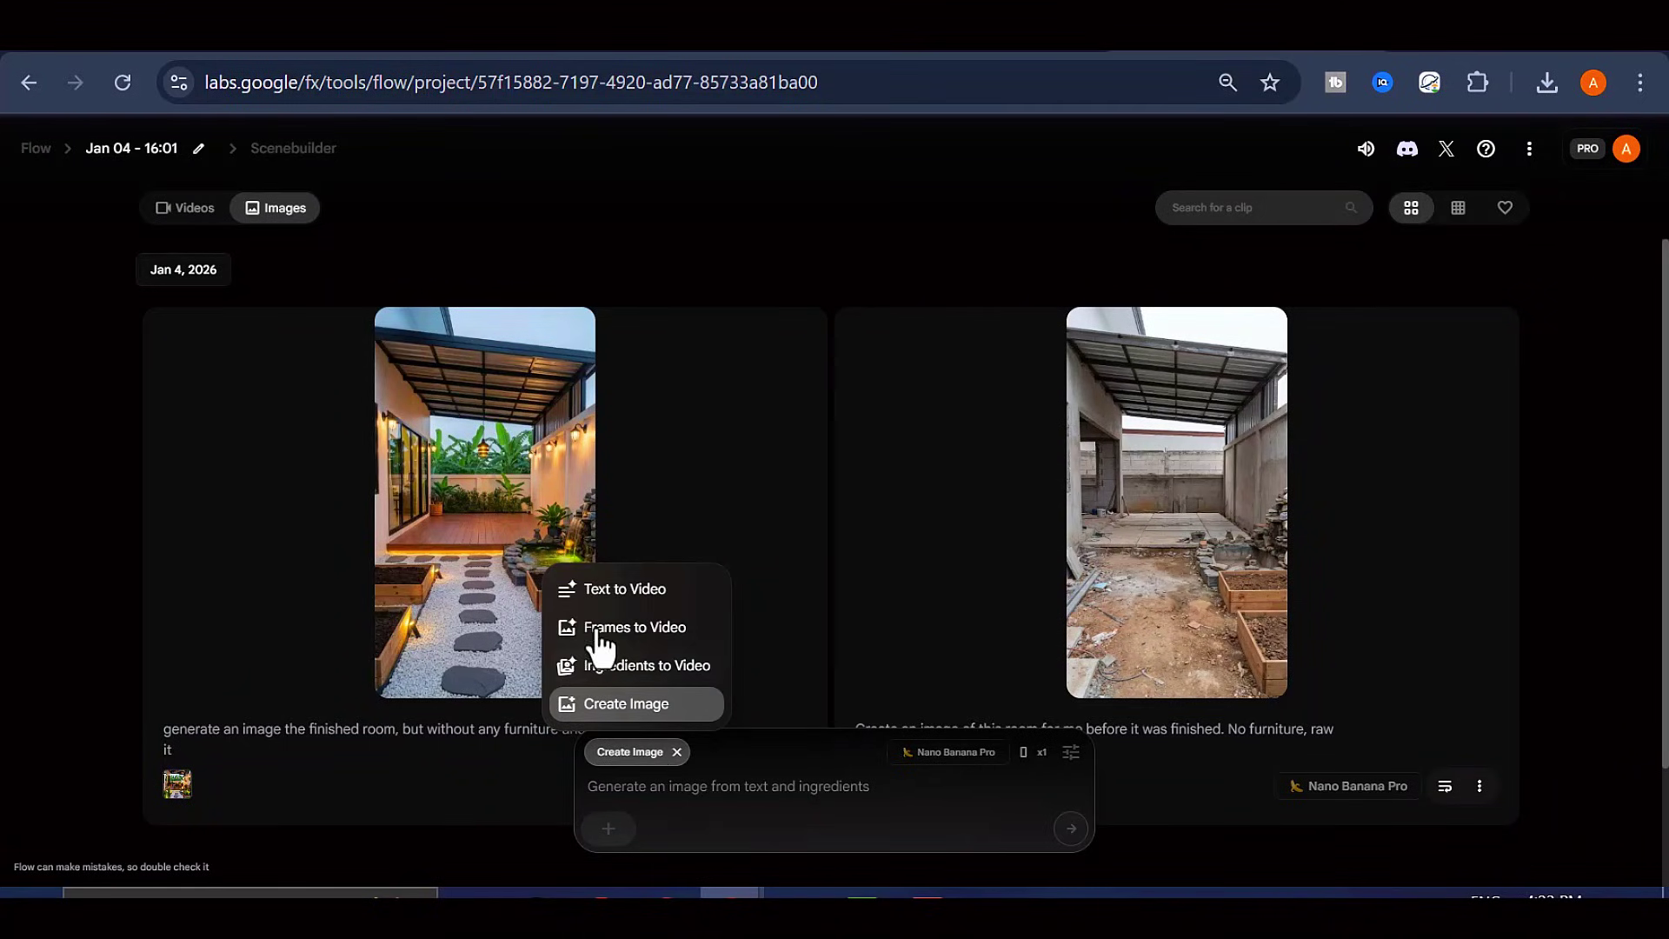
click(643, 642)
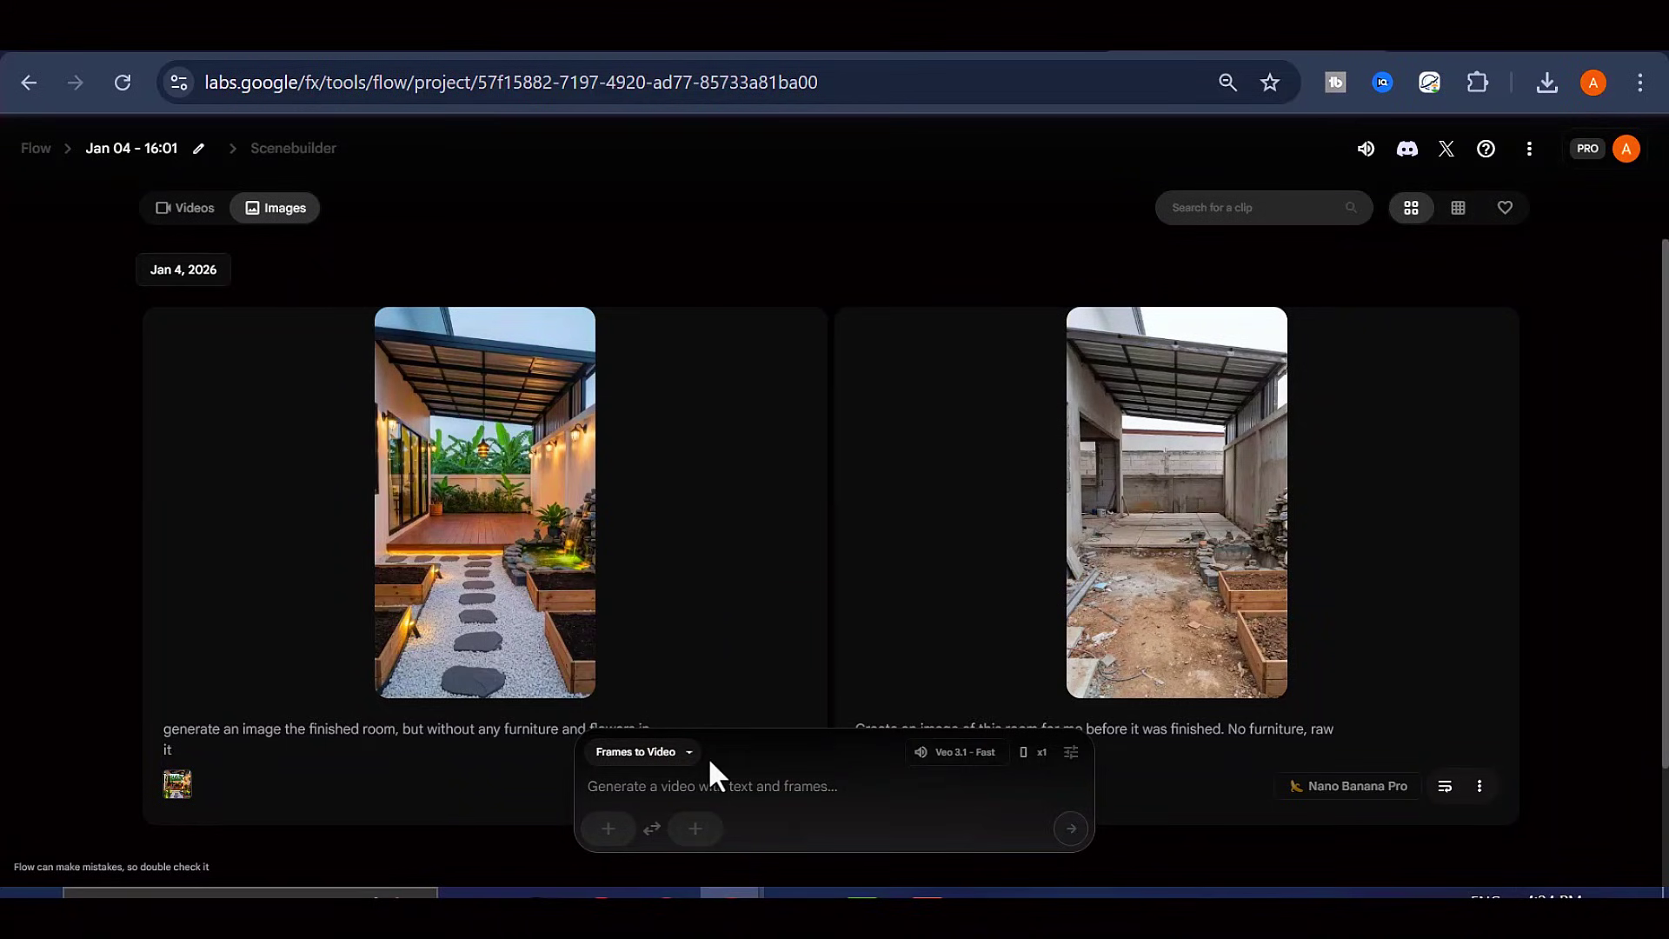
click(609, 829)
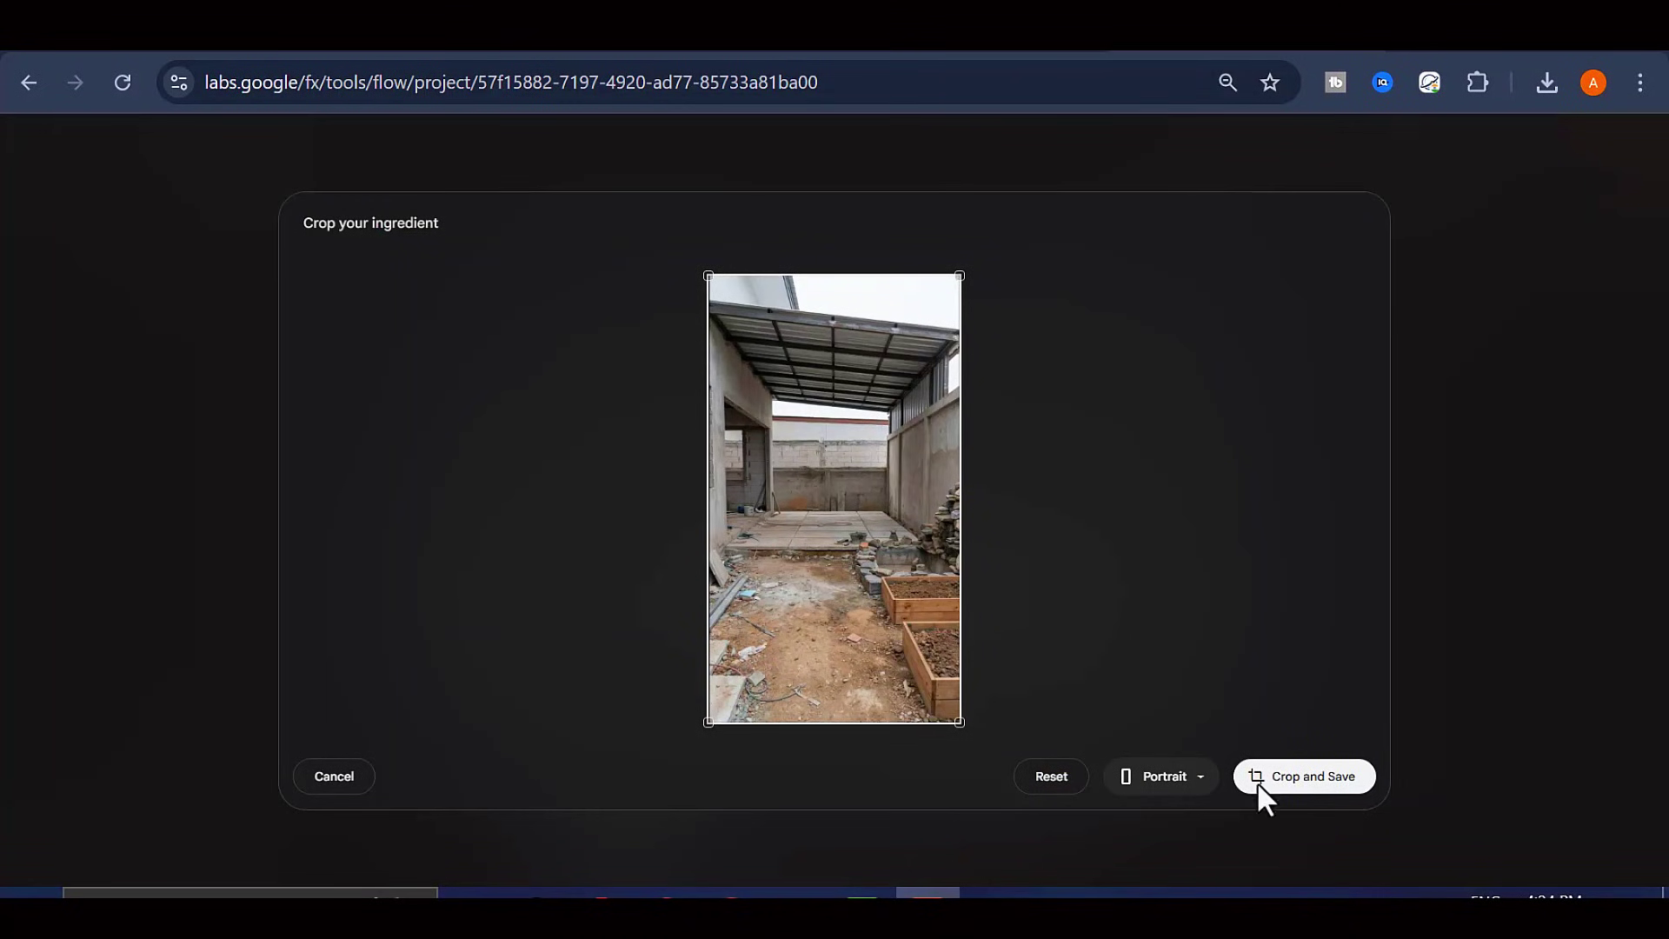
click(1305, 787)
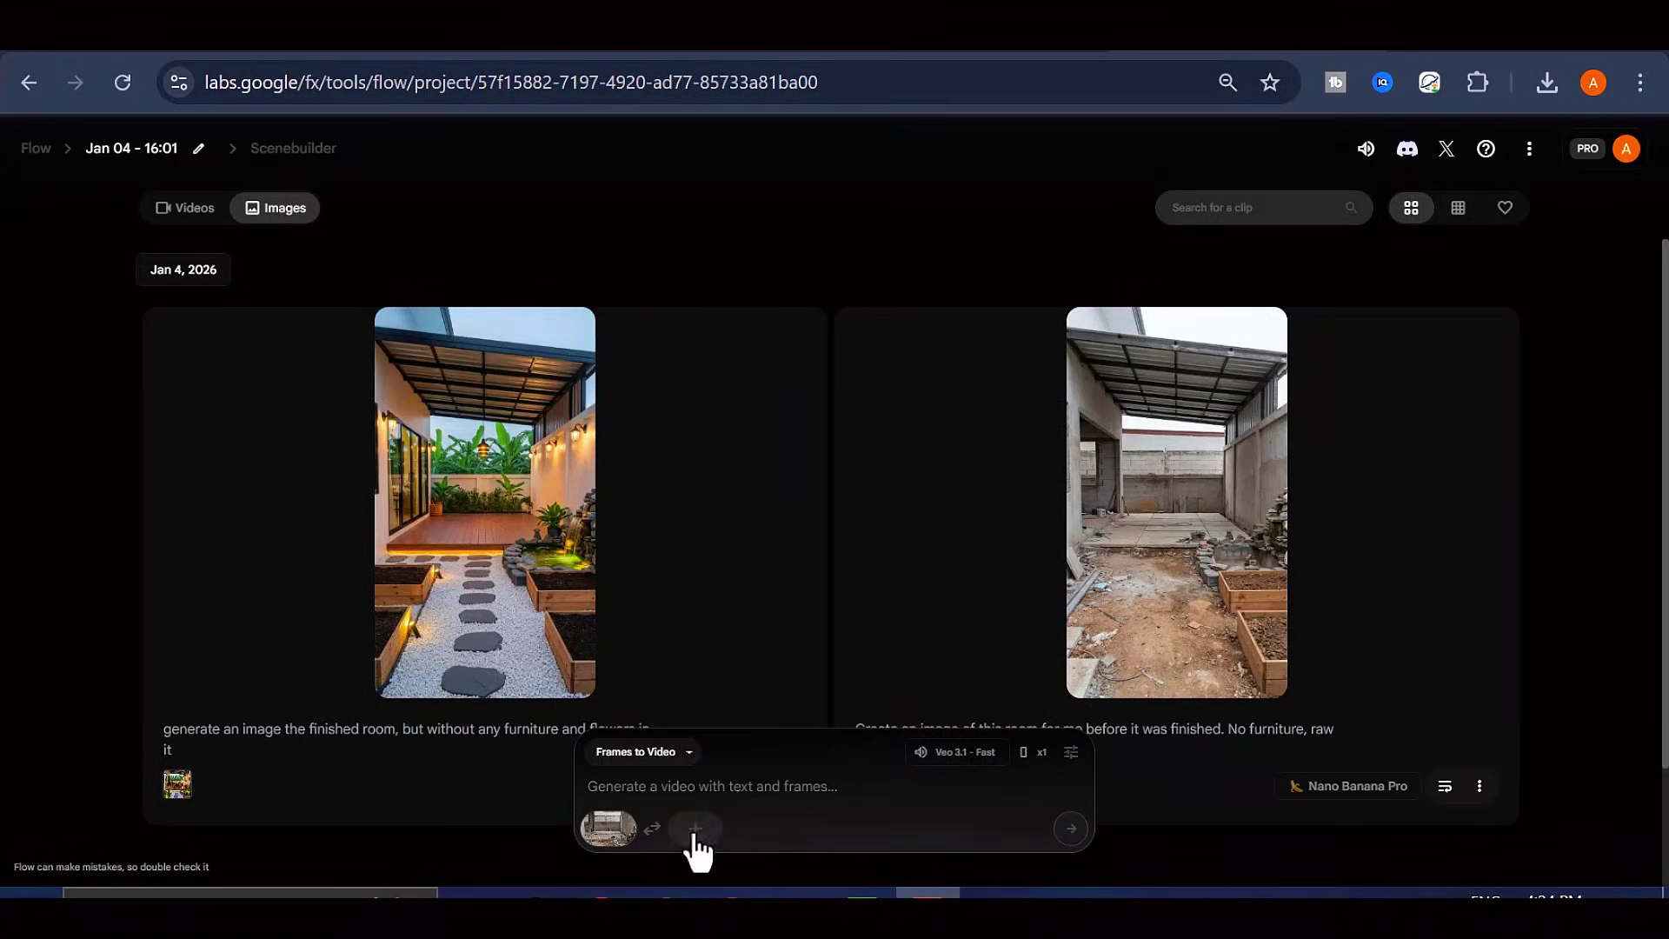
click(709, 829)
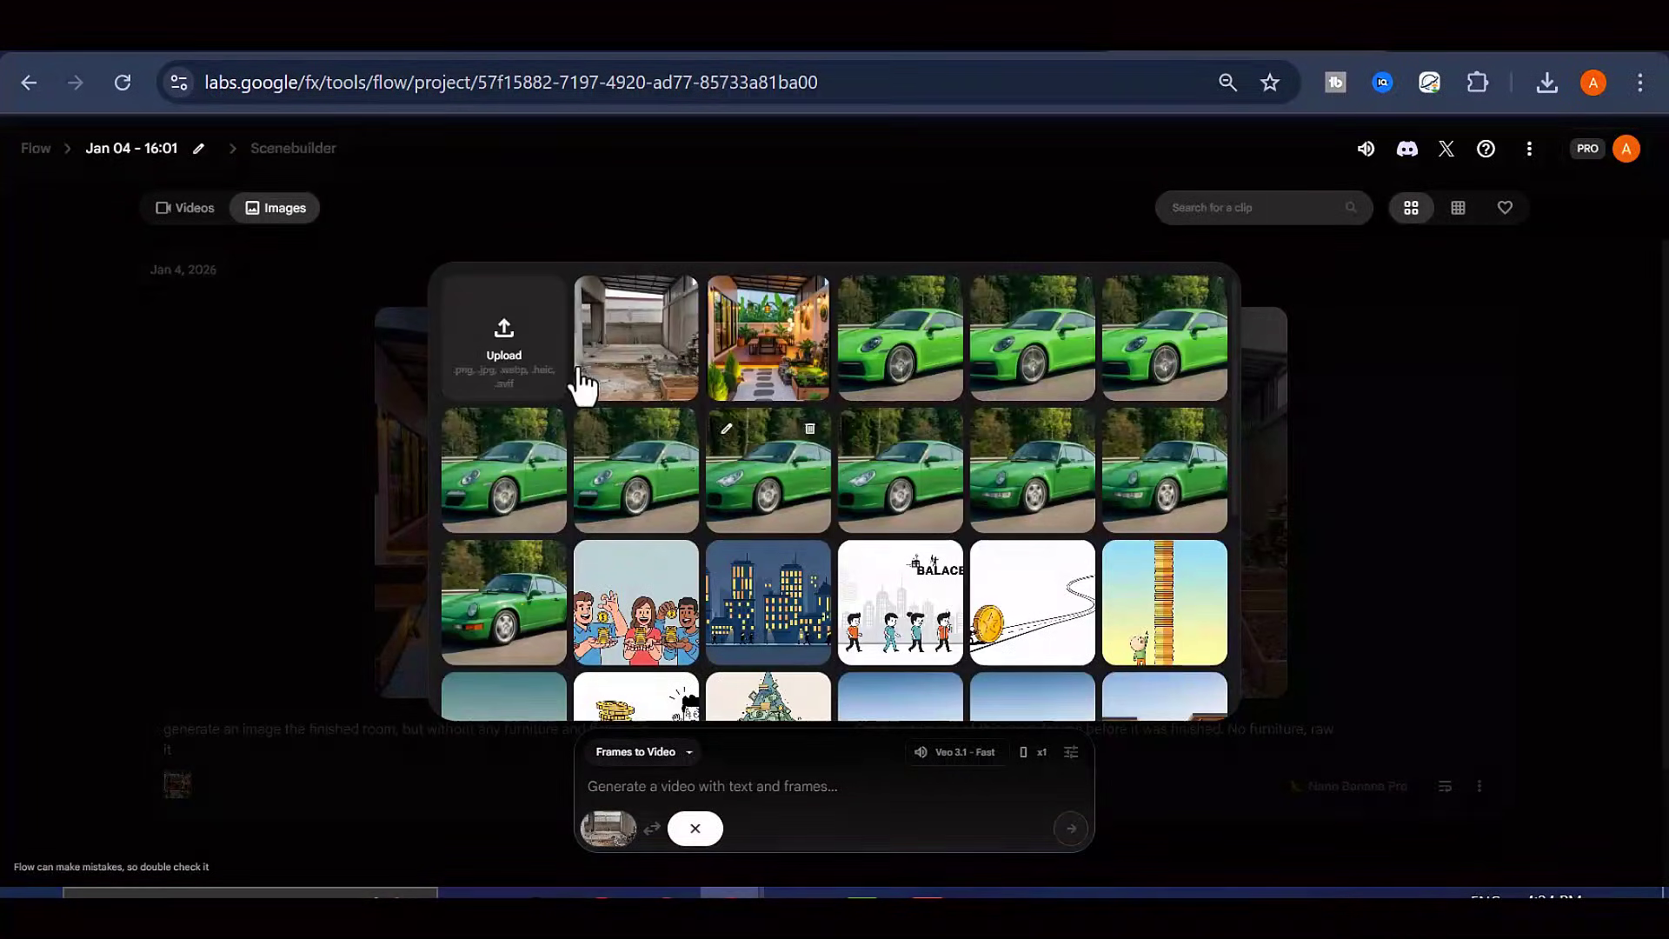
click(768, 338)
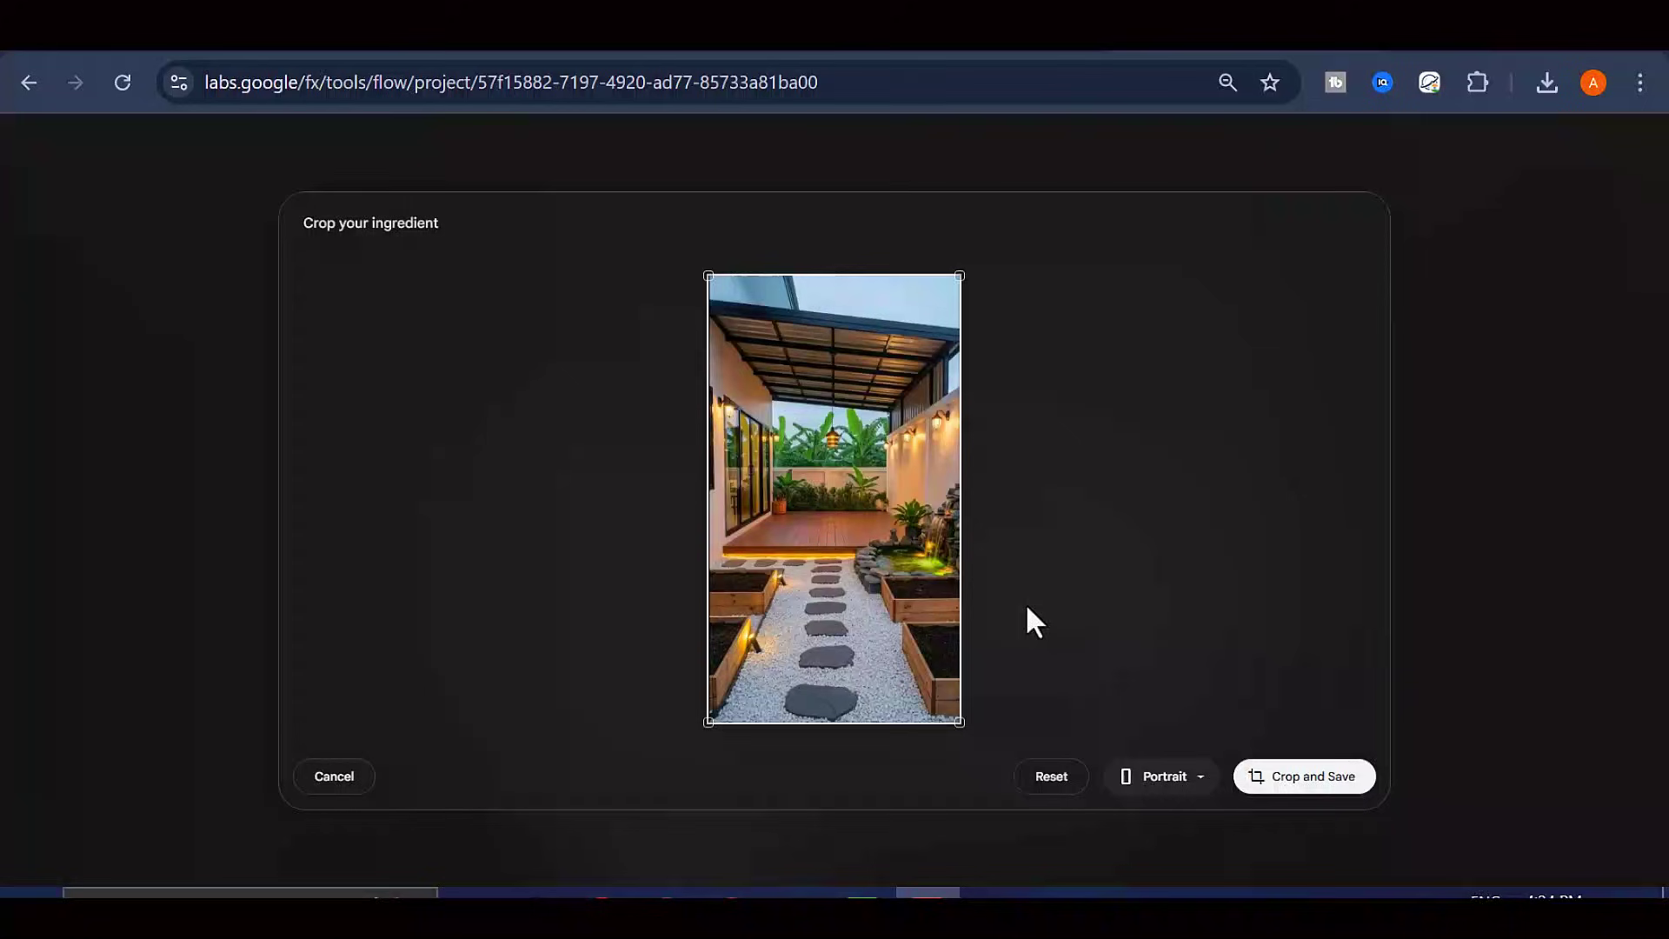
click(1311, 779)
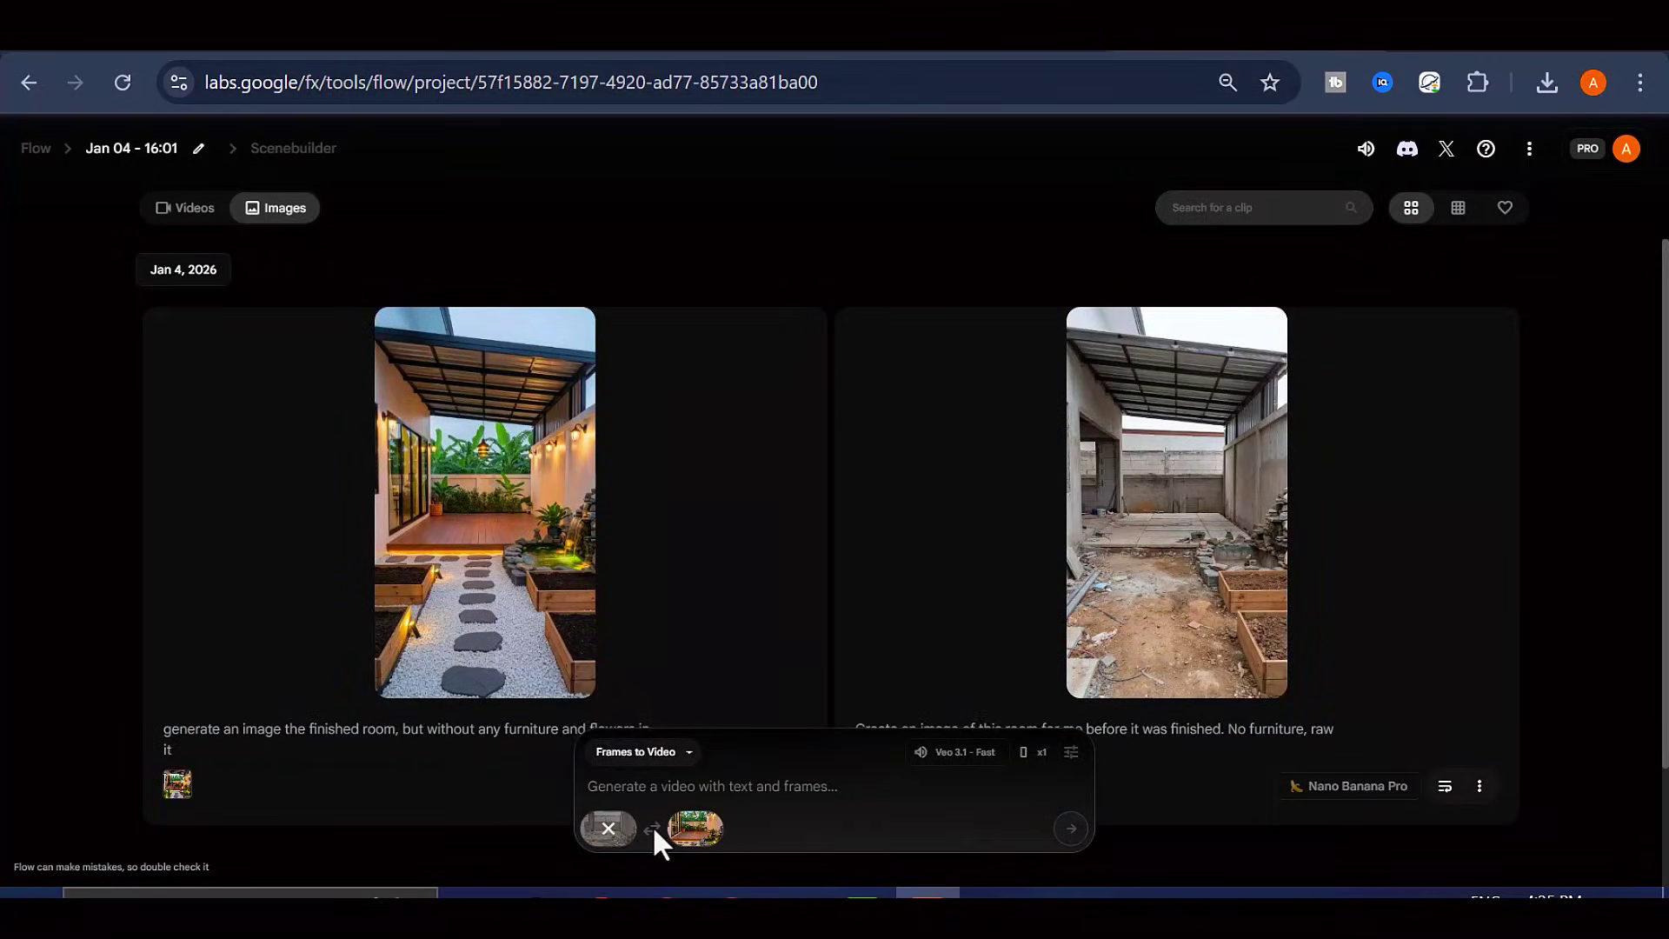
Paste the time-lapse renovation prompt, confirm Portrait (9:16) and Veo 3.1 - Fast, and submit
right_click(754, 786)
click(795, 486)
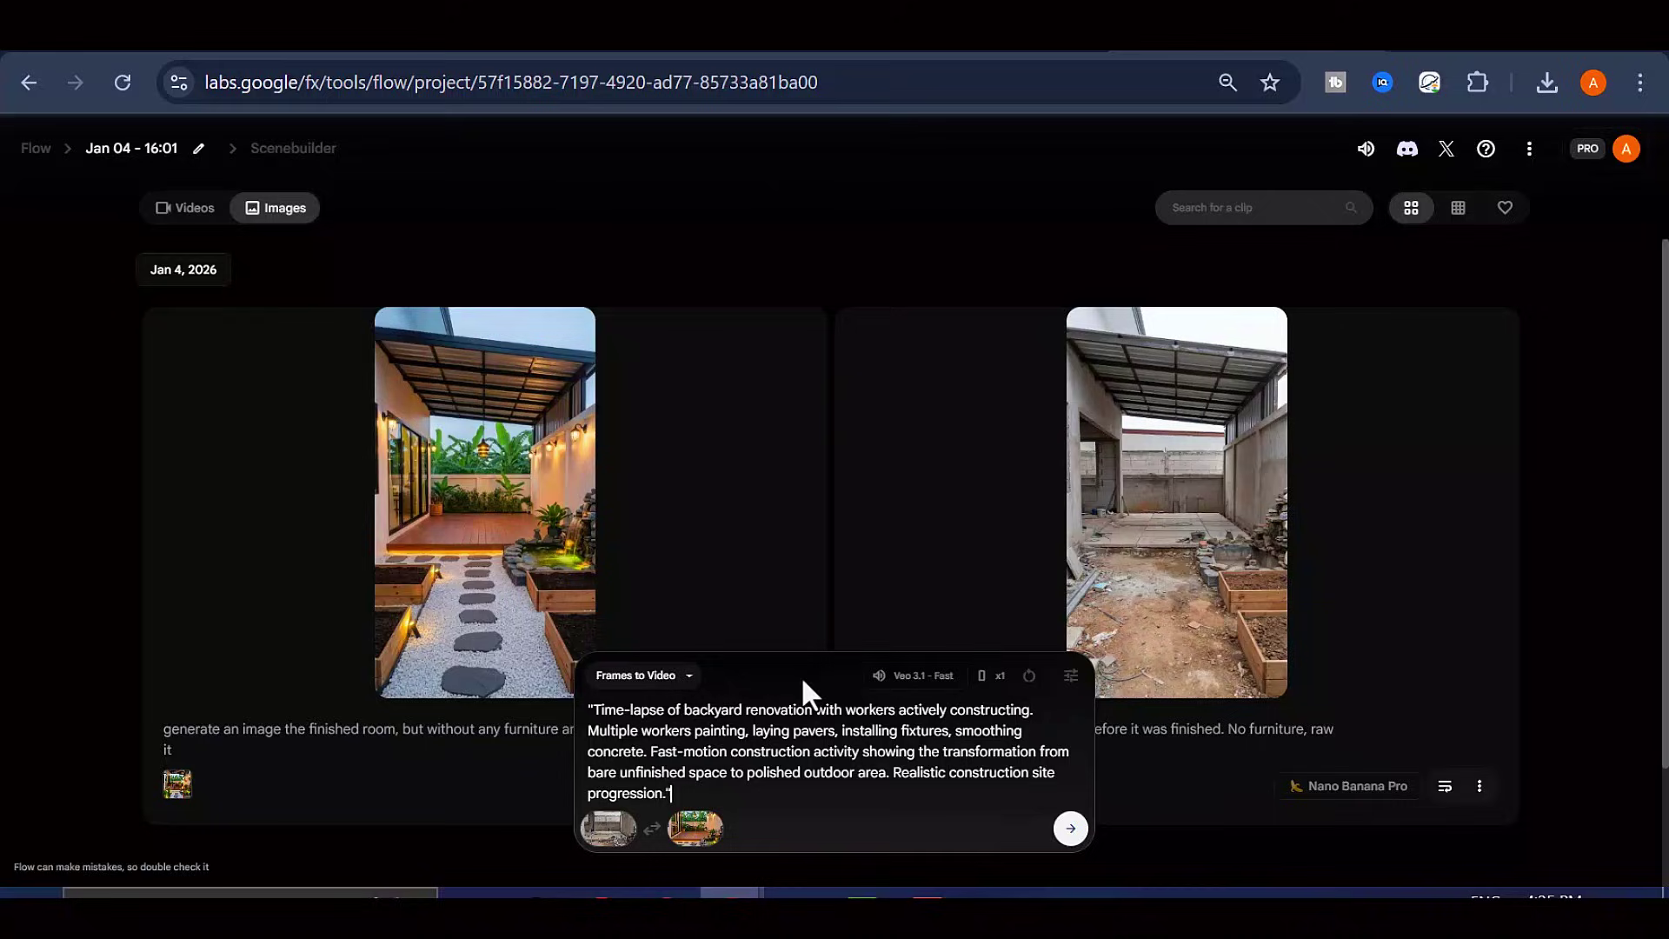
key(ctrl+a)
key(ctrl+c)
click(644, 676)
click(676, 736)
key(Return)
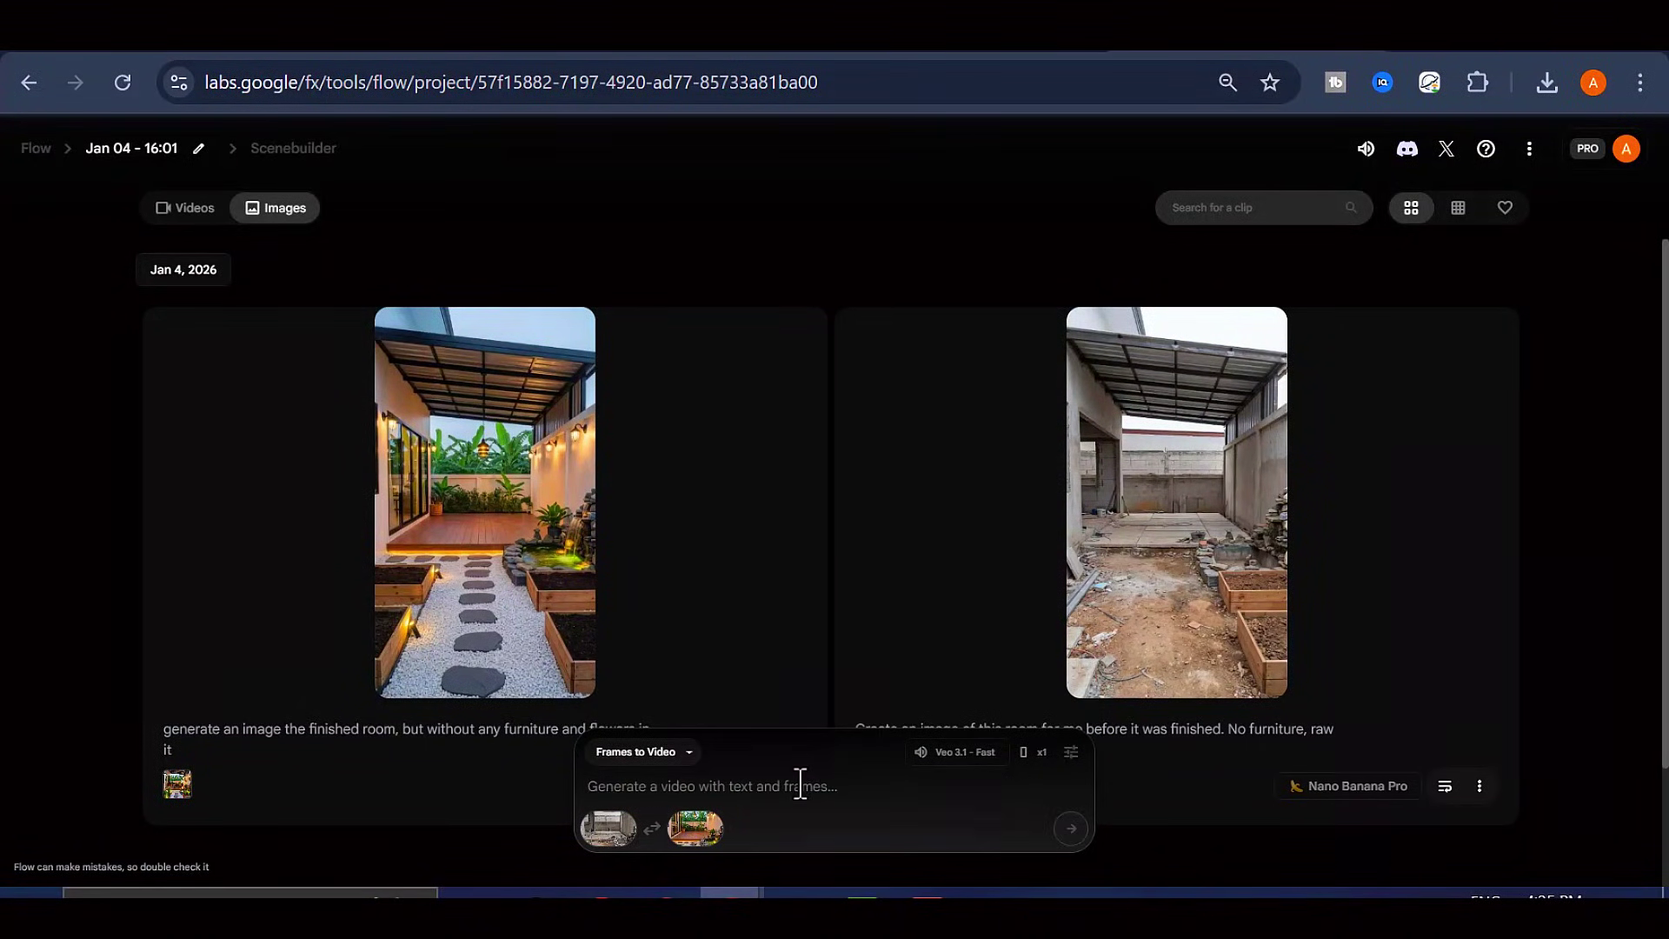
key(ctrl+v)
drag(776, 793, 590, 711)
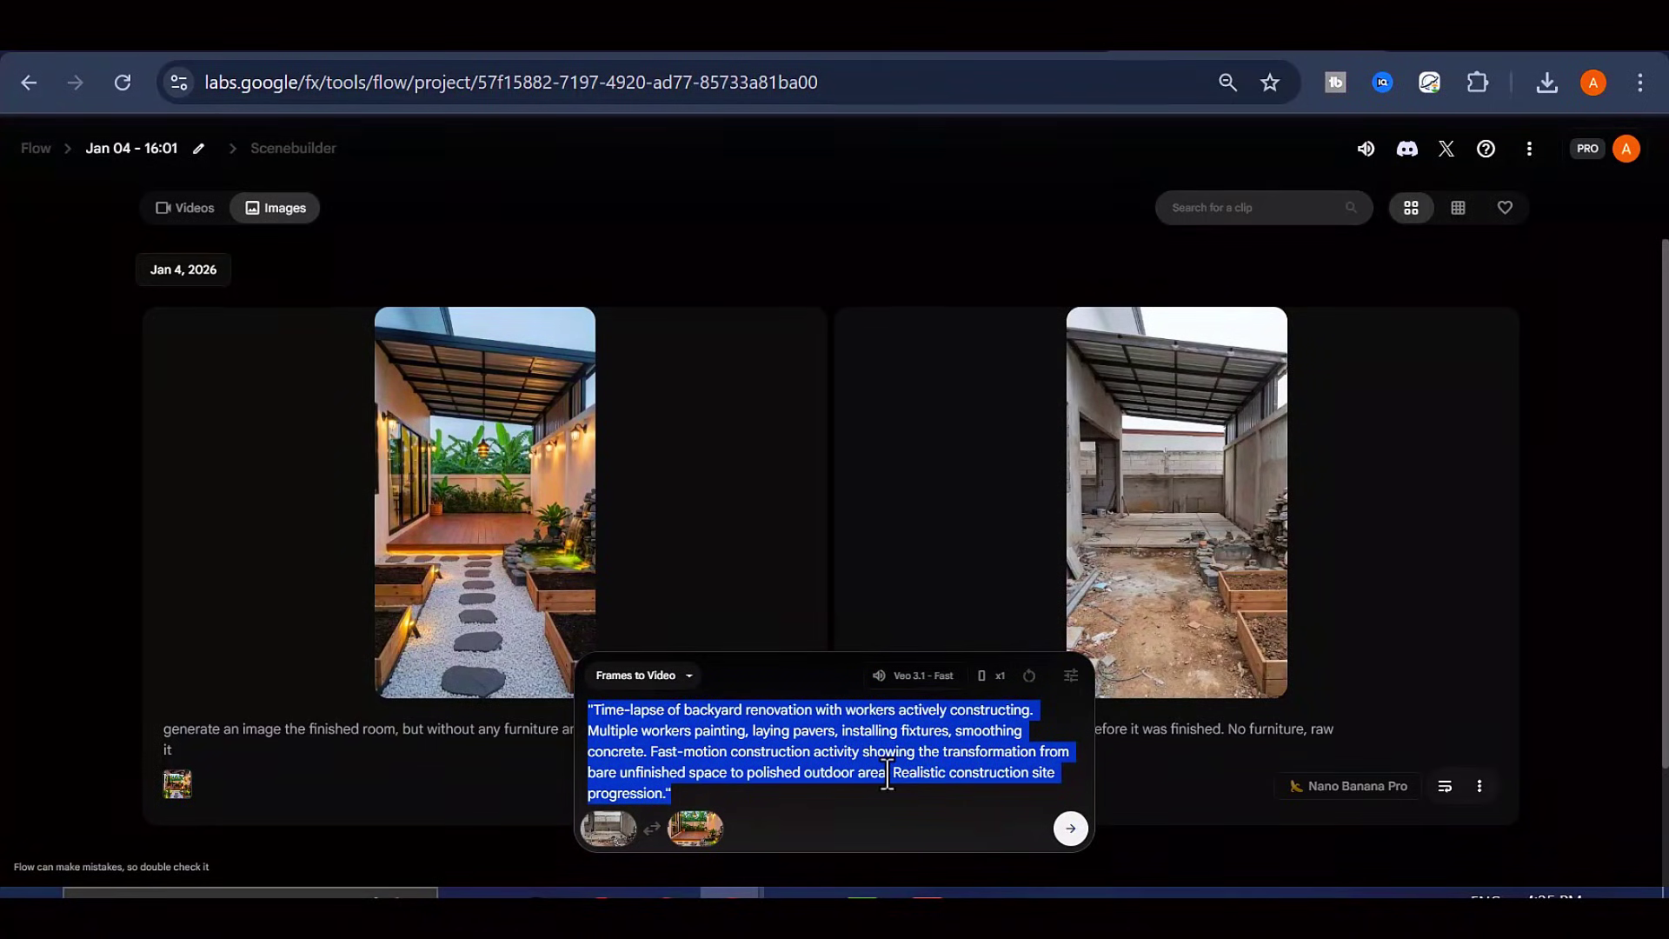
click(835, 790)
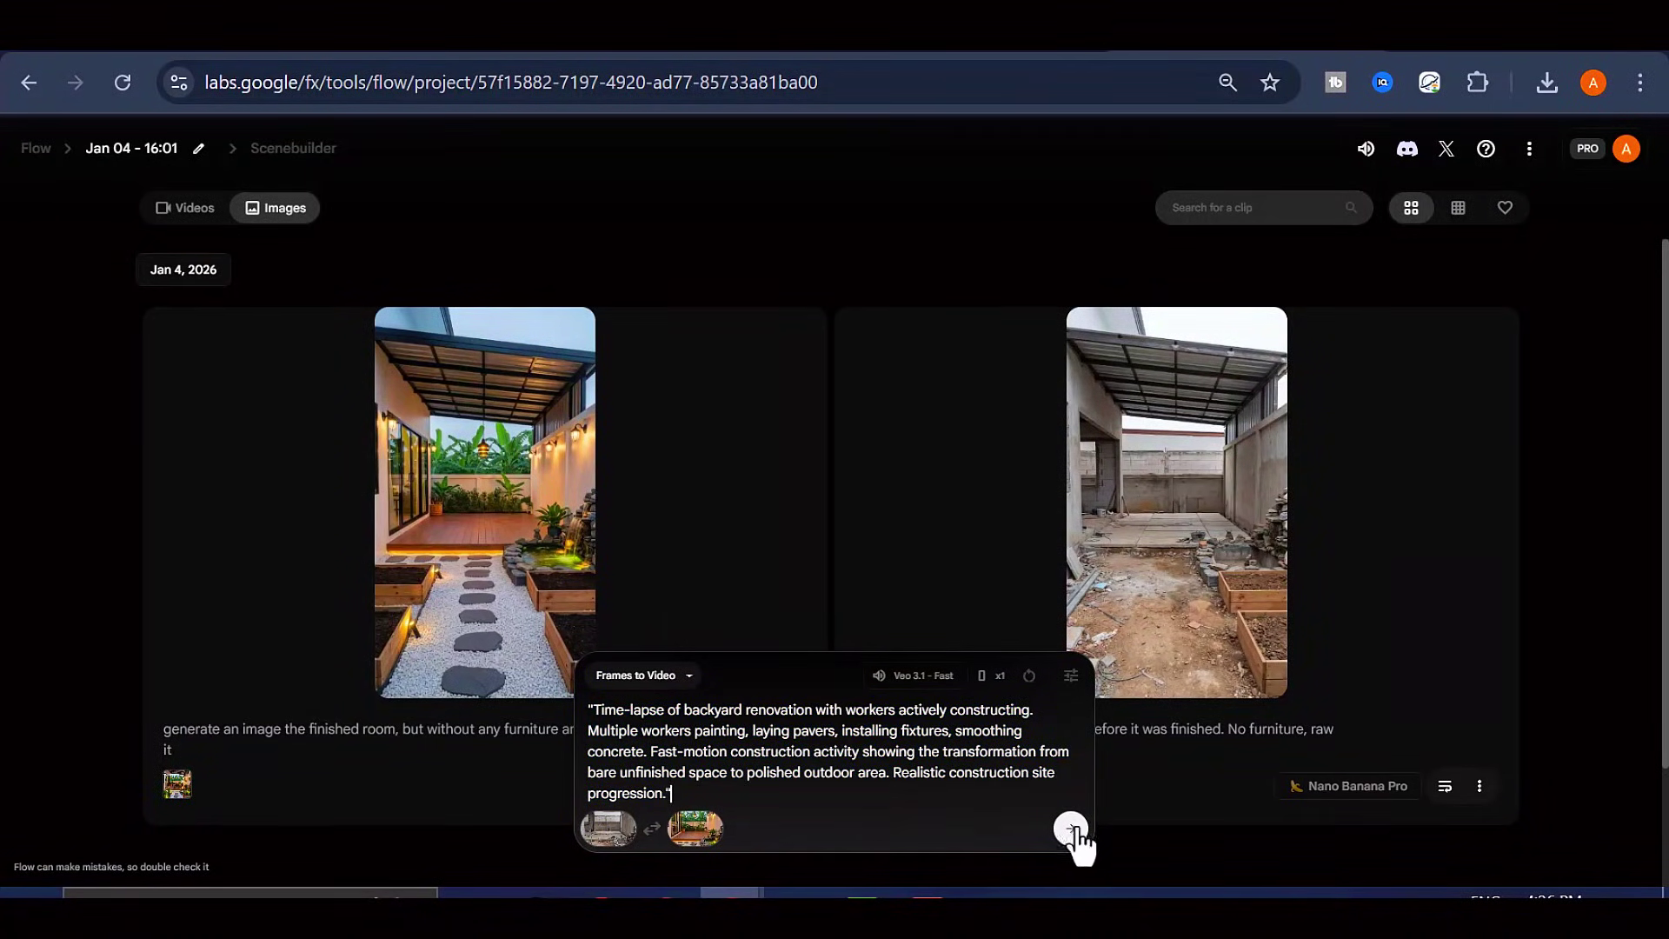
click(1071, 676)
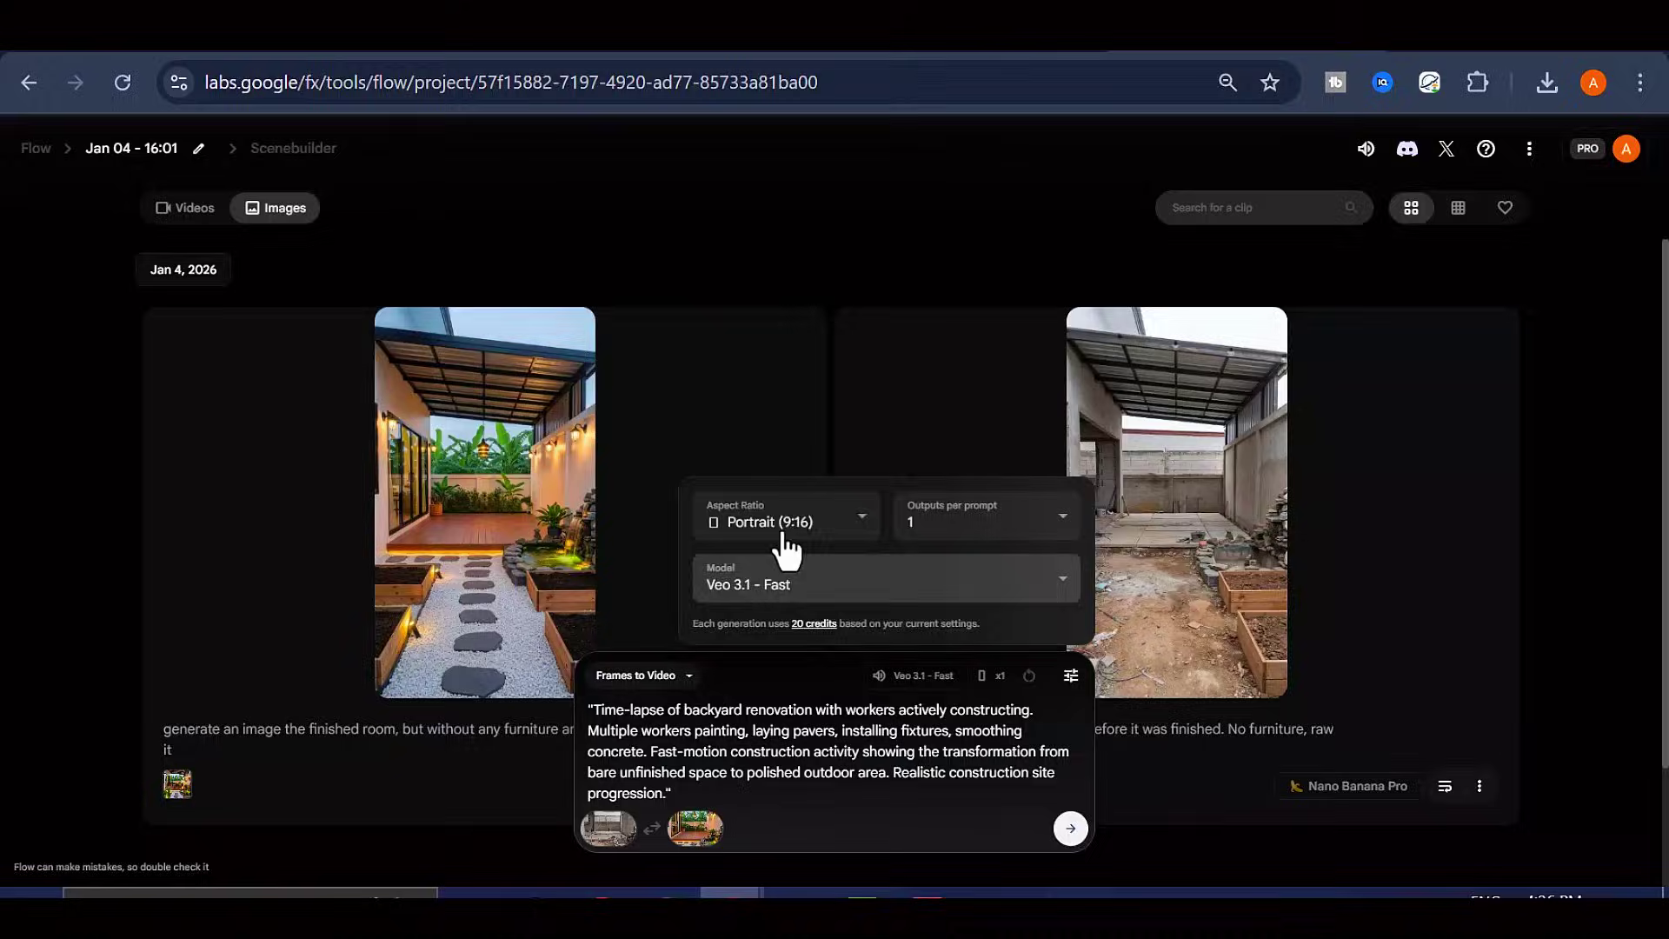
click(1071, 831)
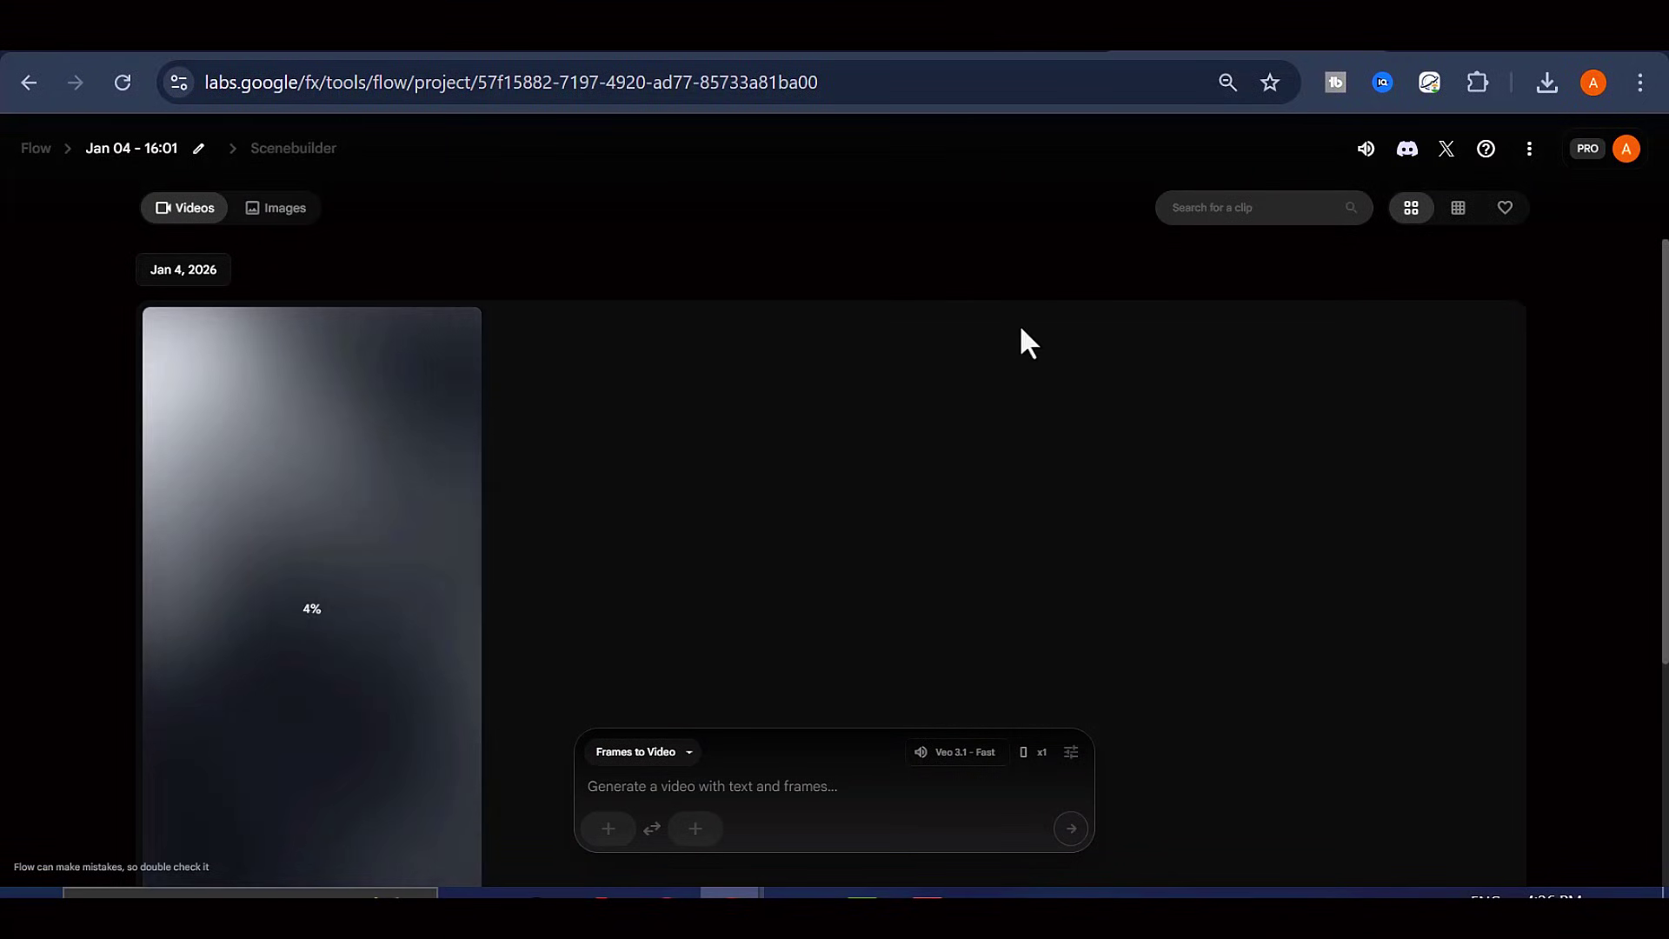
Watch the finished backyard construction time-lapse in full screen, then exit full screen
scroll(501, 599, down, 1)
scroll(540, 583, up, 1)
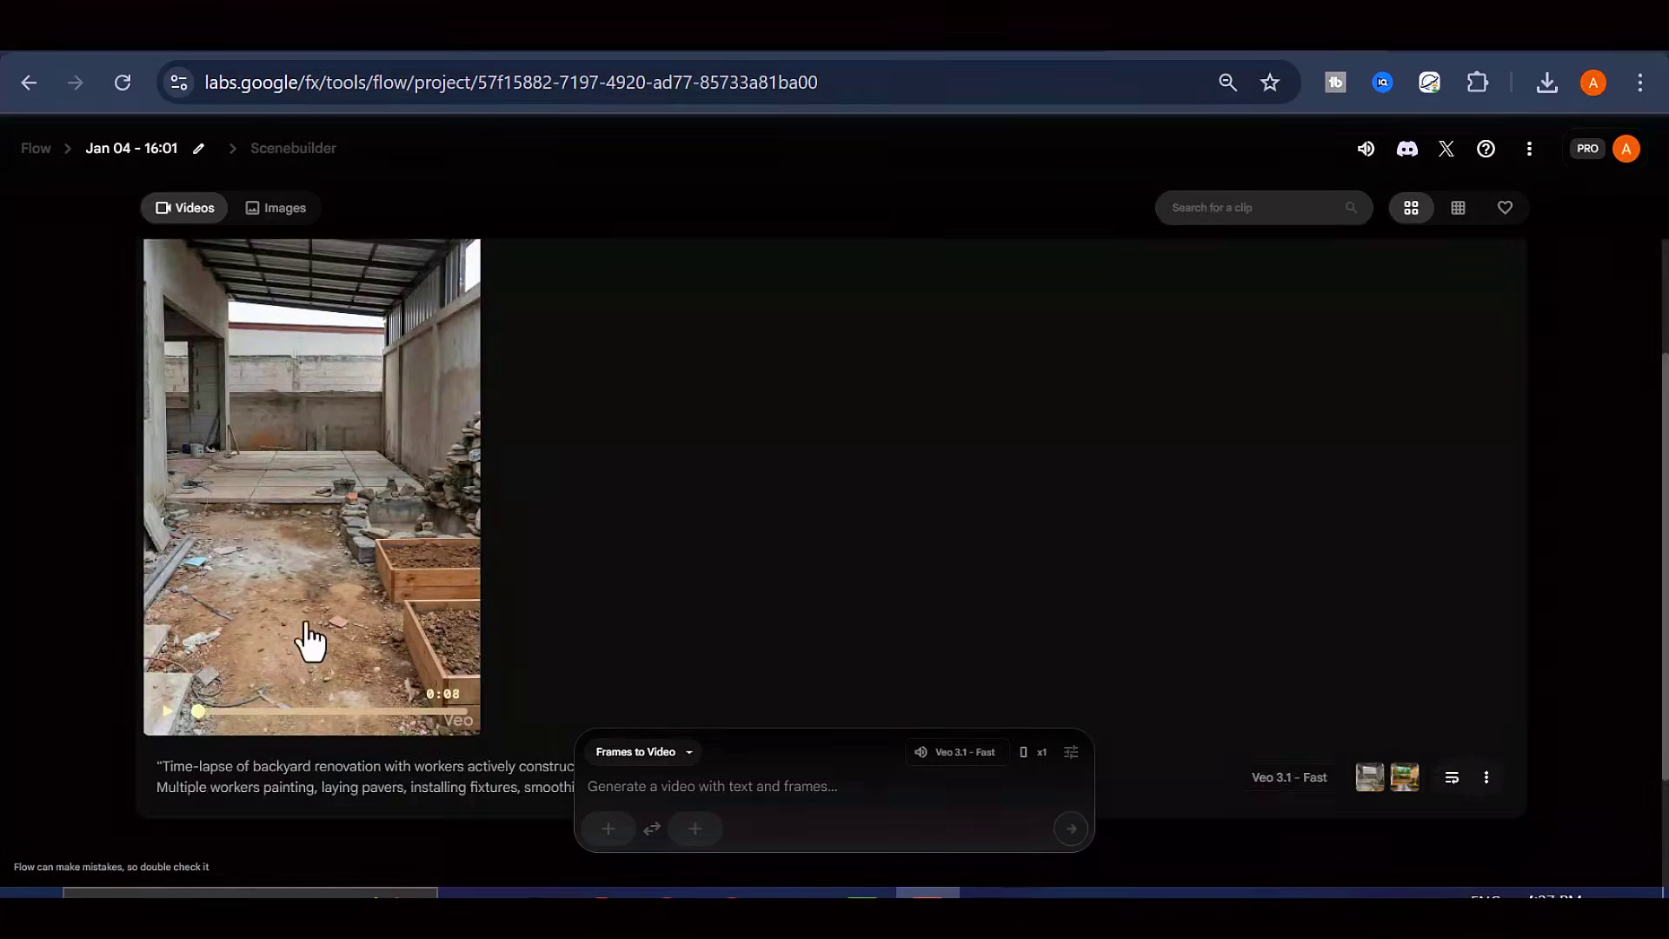
scroll(391, 652, up, 1)
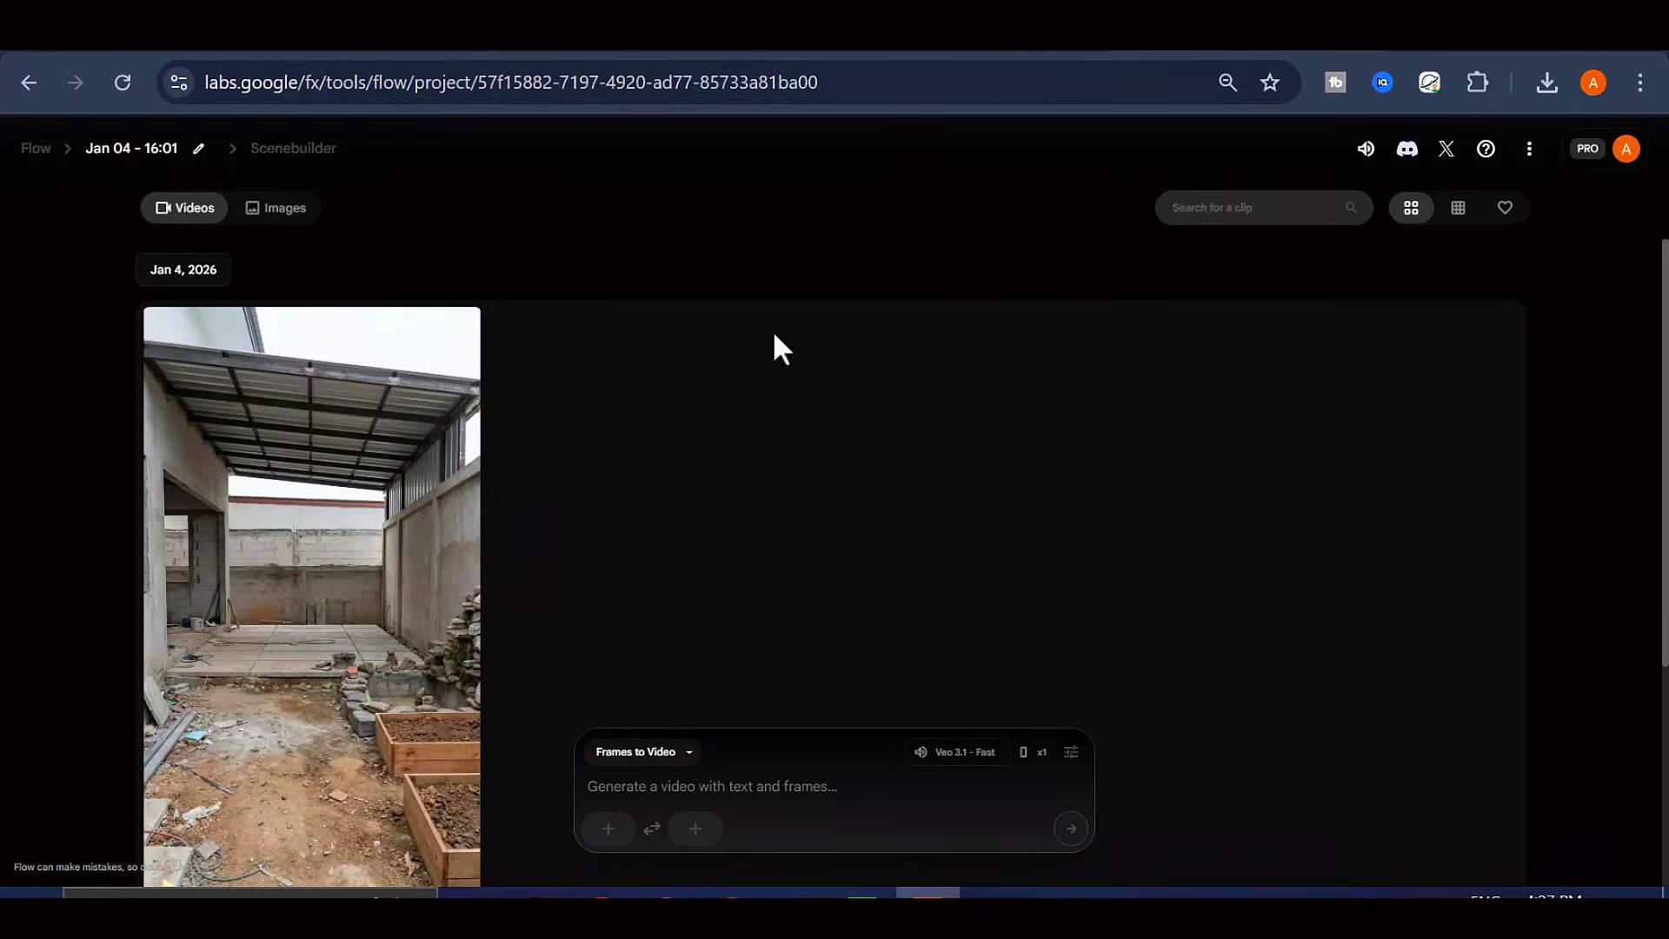
click(422, 338)
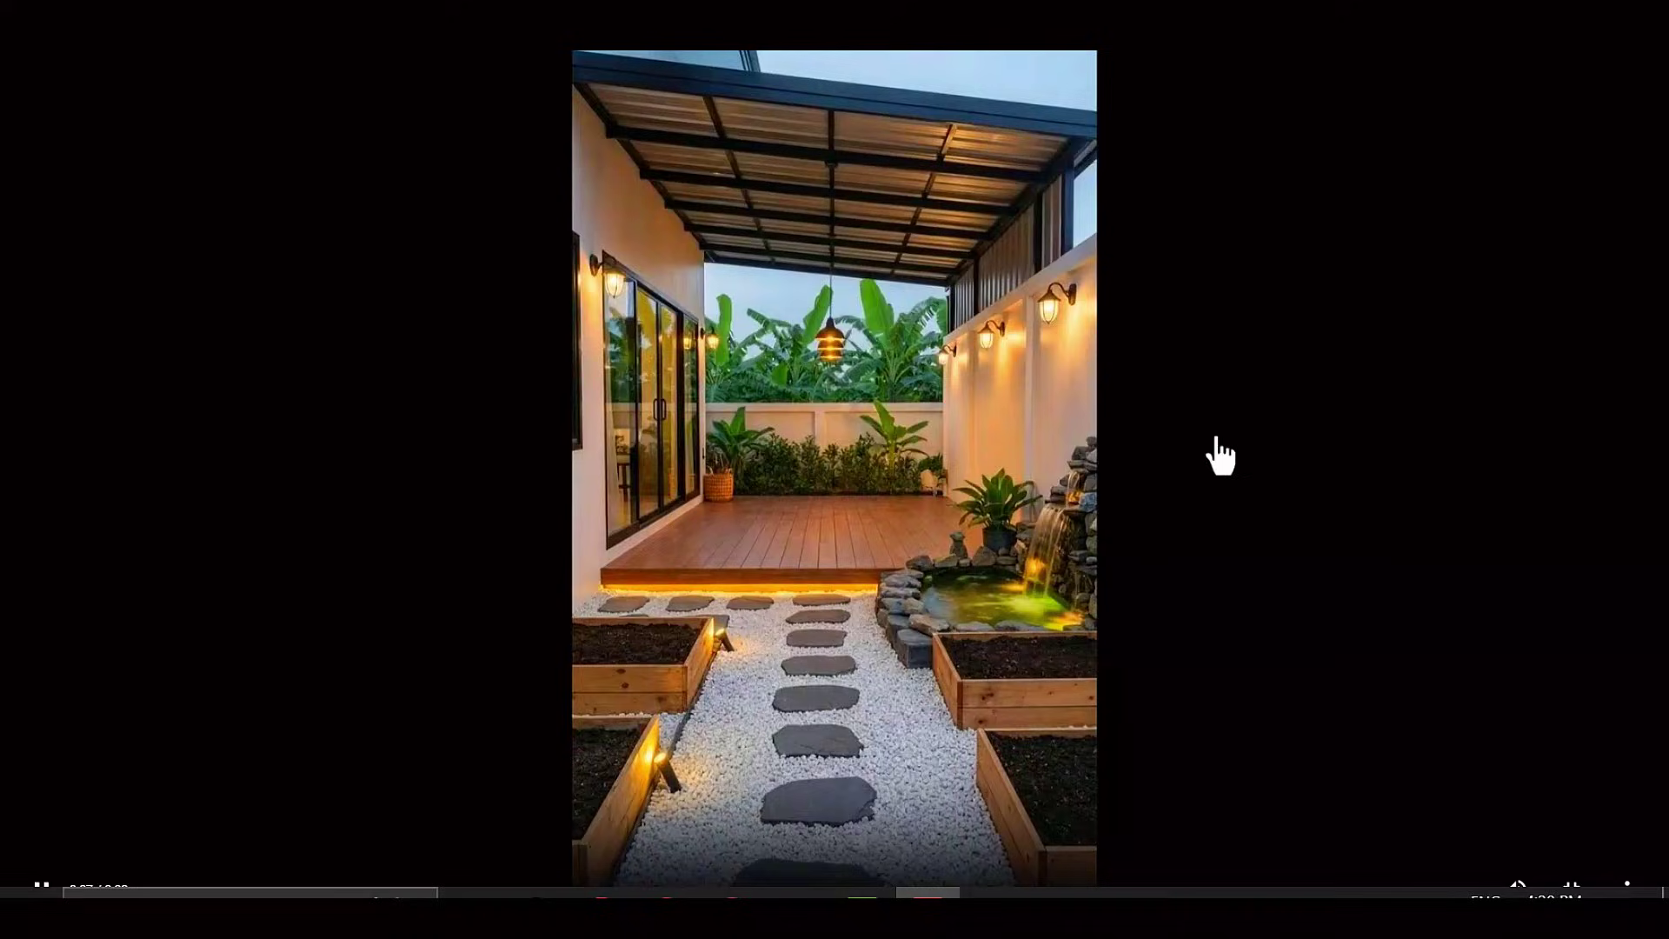
key(Escape)
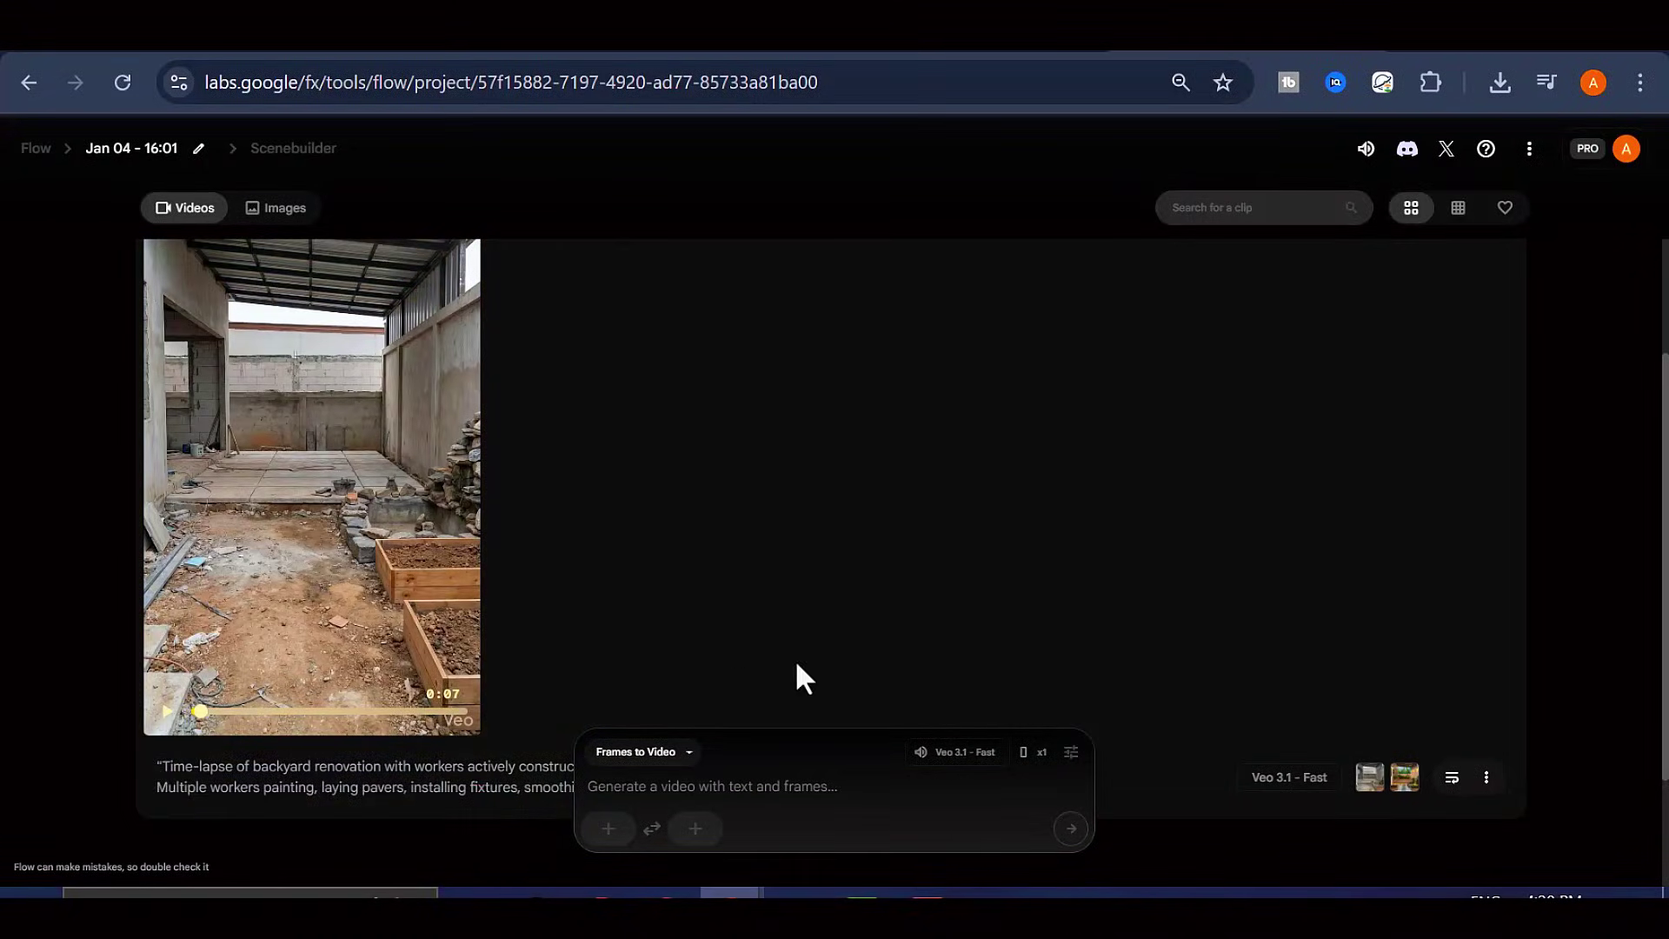
Download the backyard construction time-lapse clip
scroll(783, 658, up, 1)
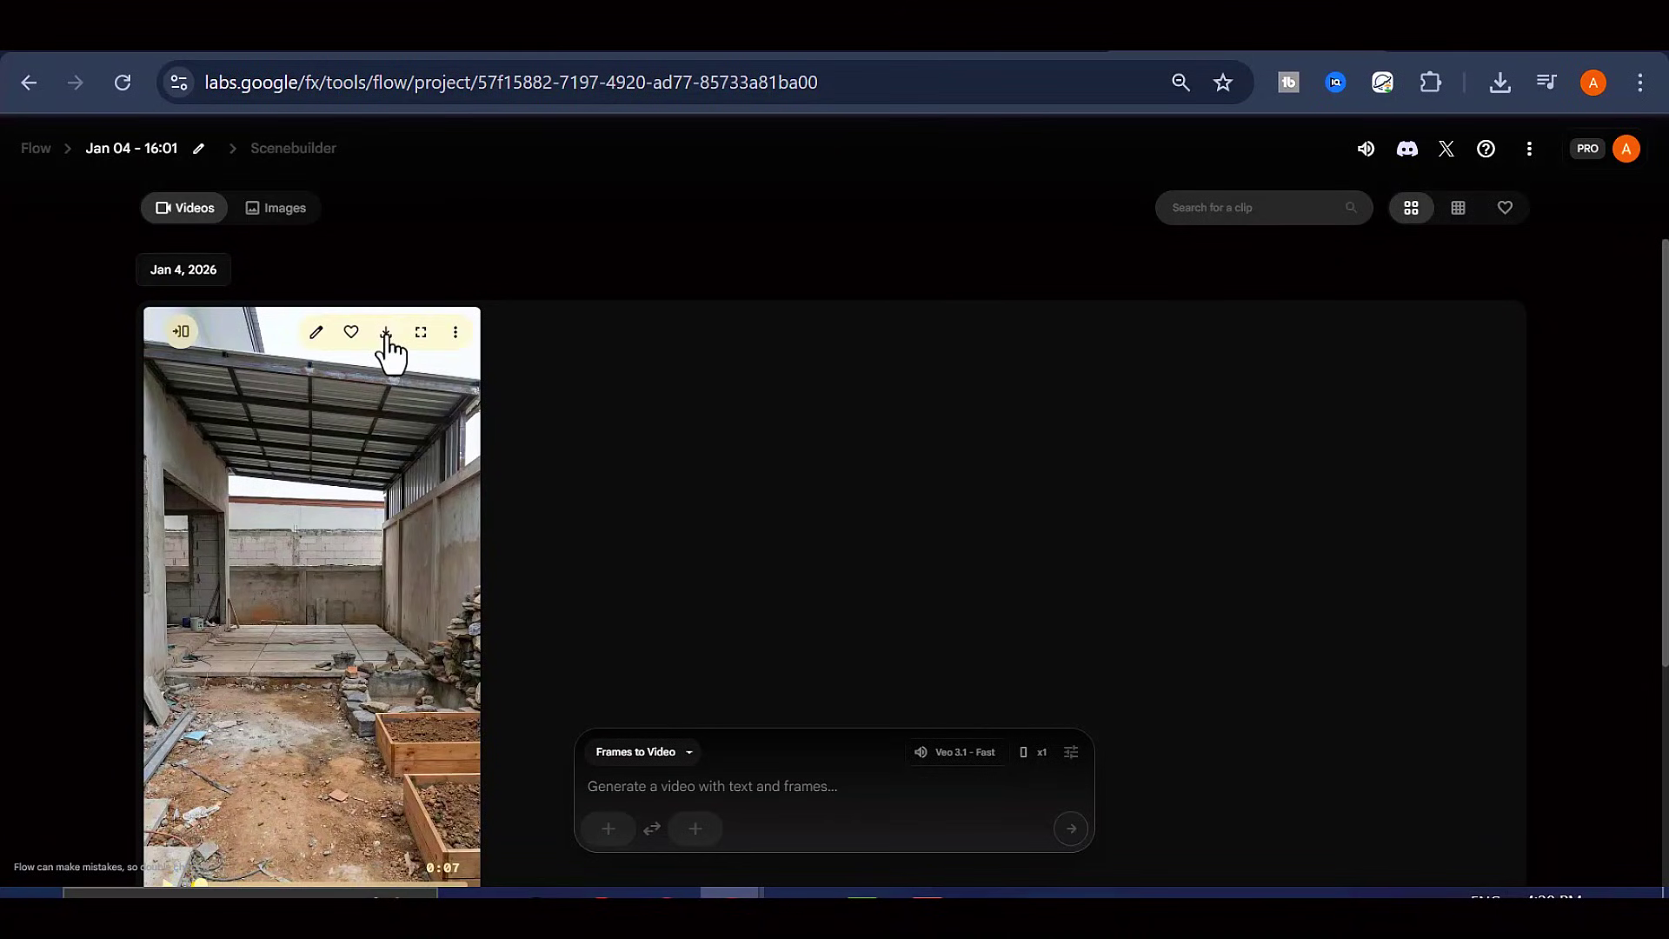
click(386, 333)
click(325, 415)
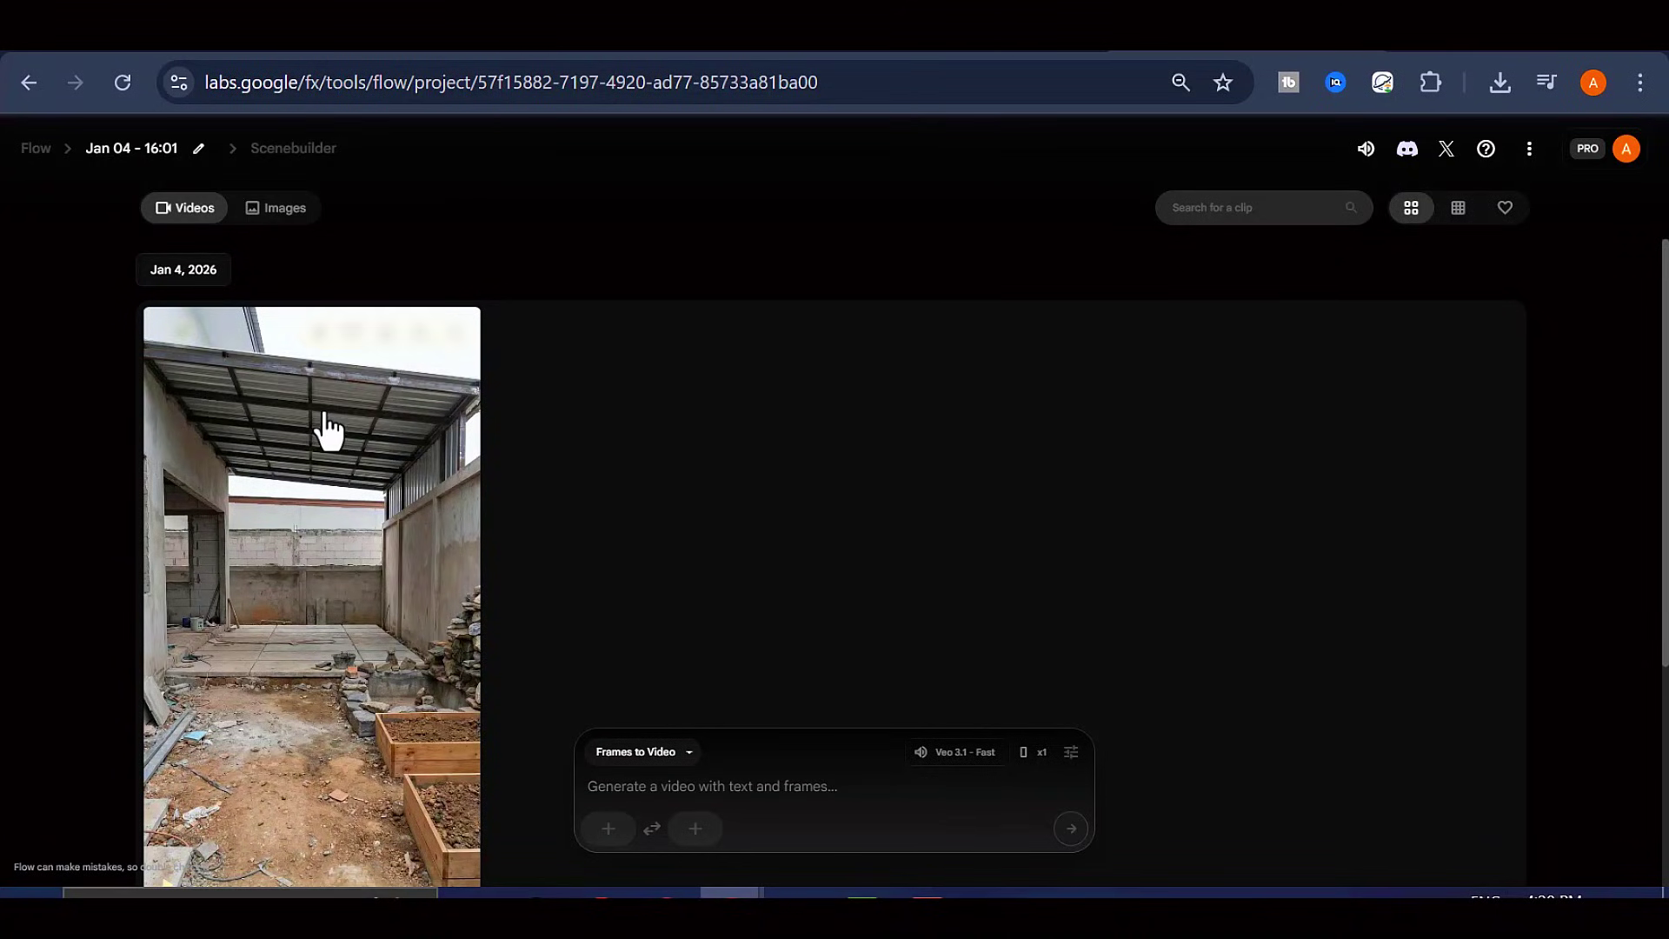
scroll(574, 461, down, 1)
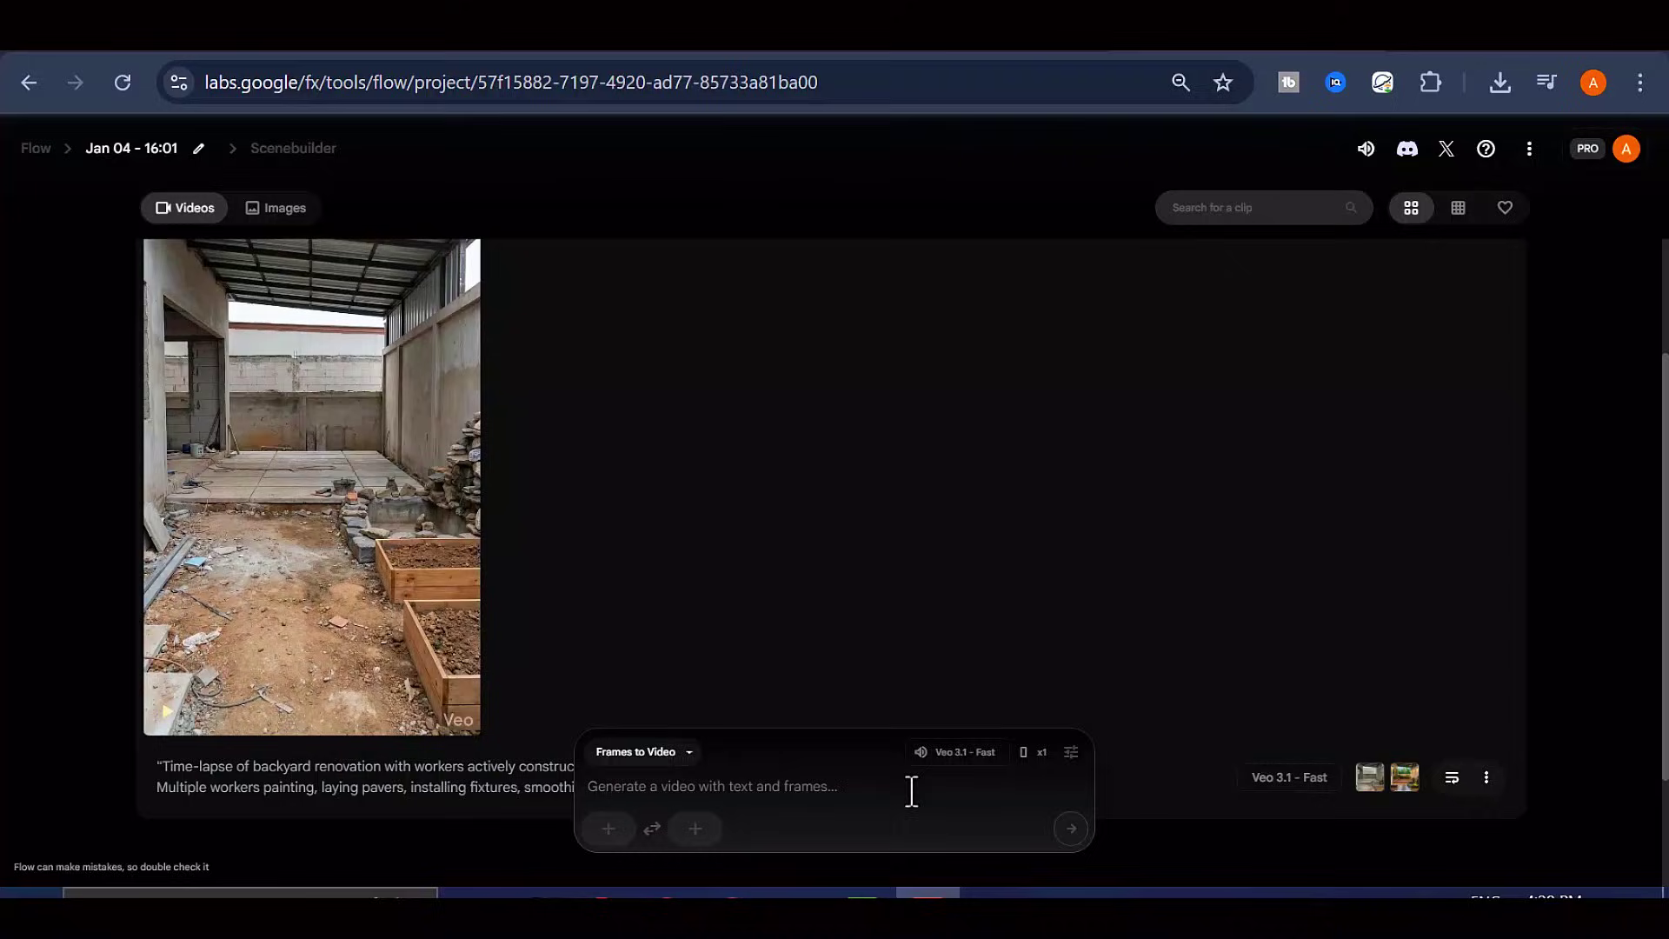
click(852, 787)
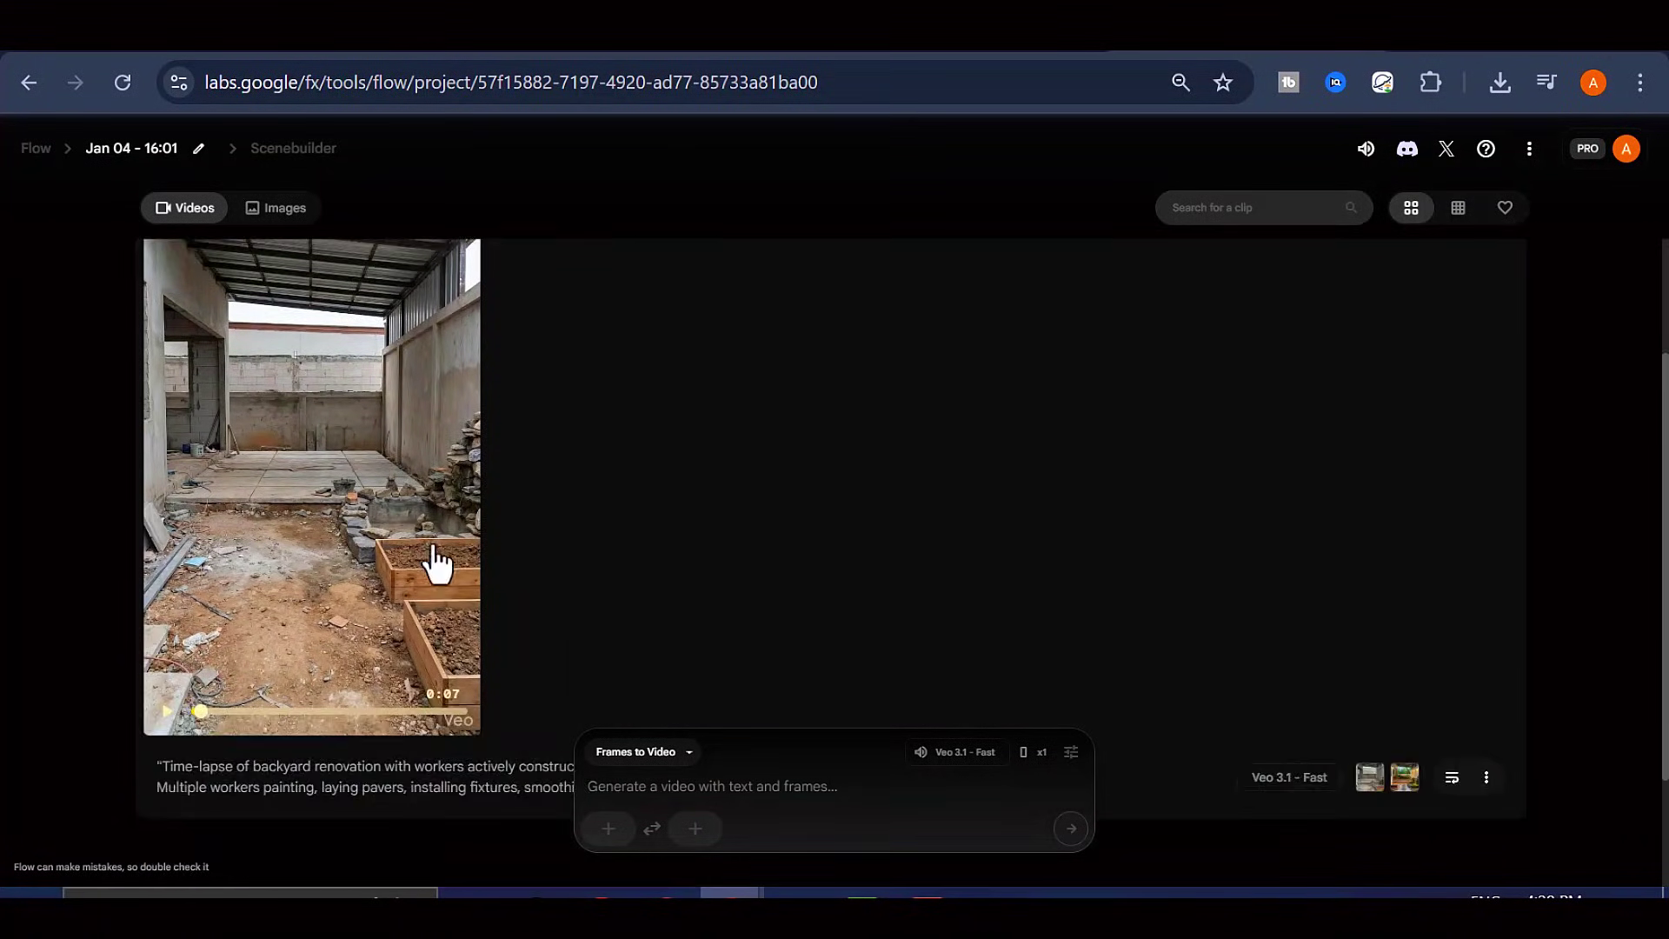
scroll(428, 559, down, 2)
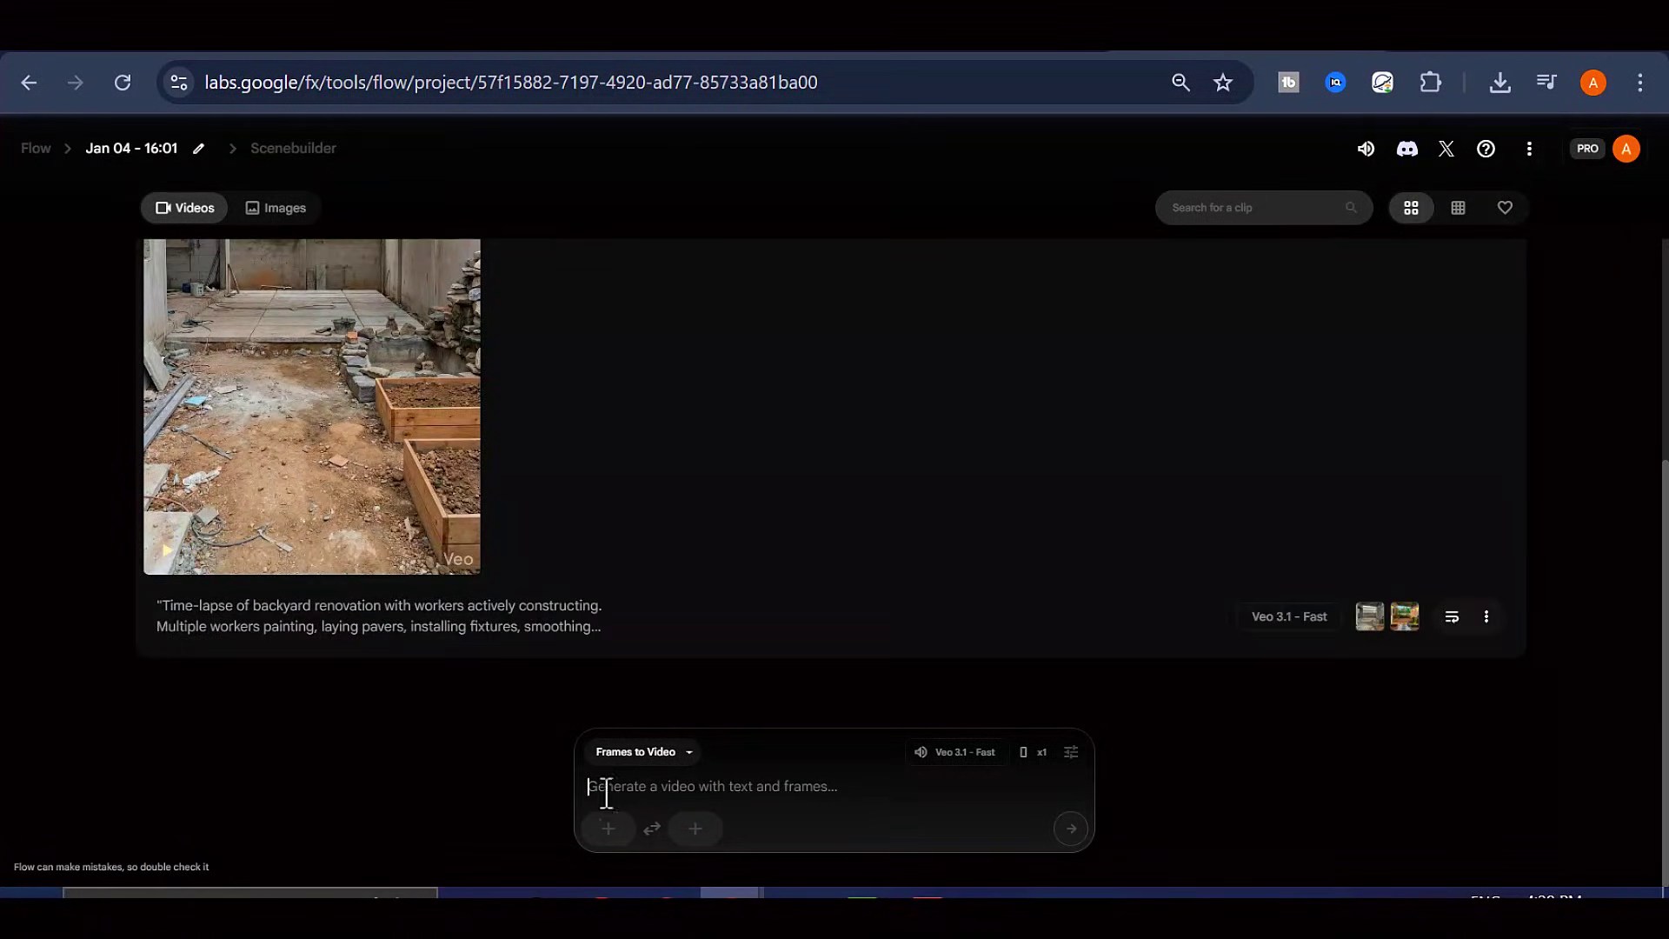
Set the empty finished backyard as first frame and the furnished backyard as last frame
click(611, 828)
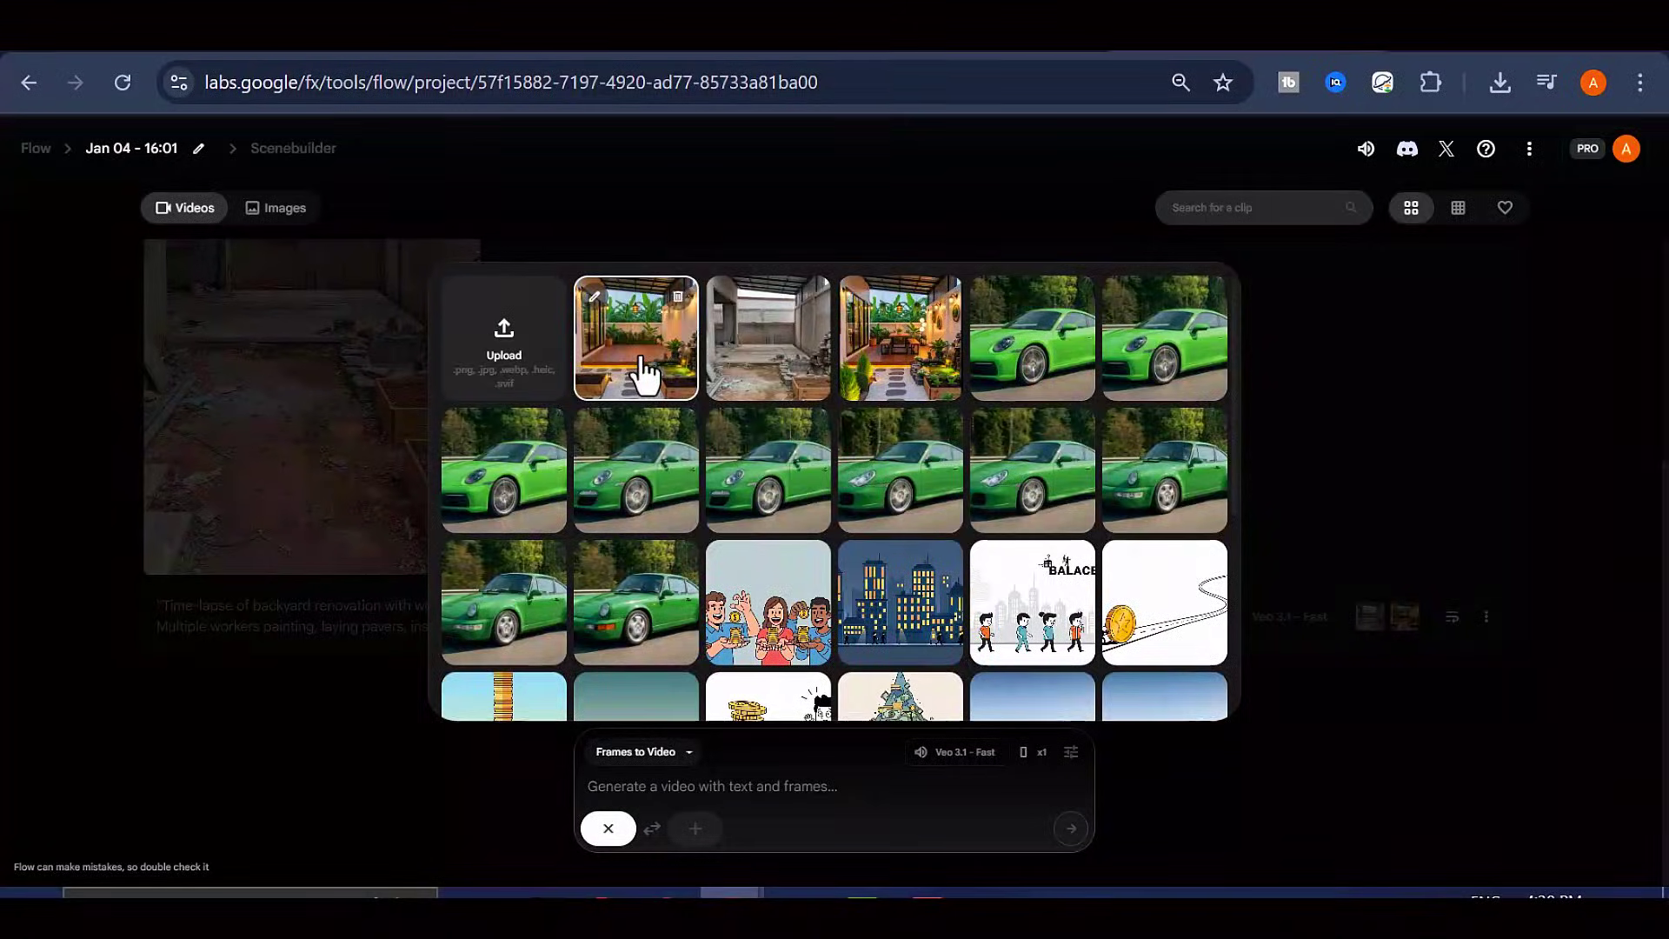
click(641, 369)
mouse_move(606, 826)
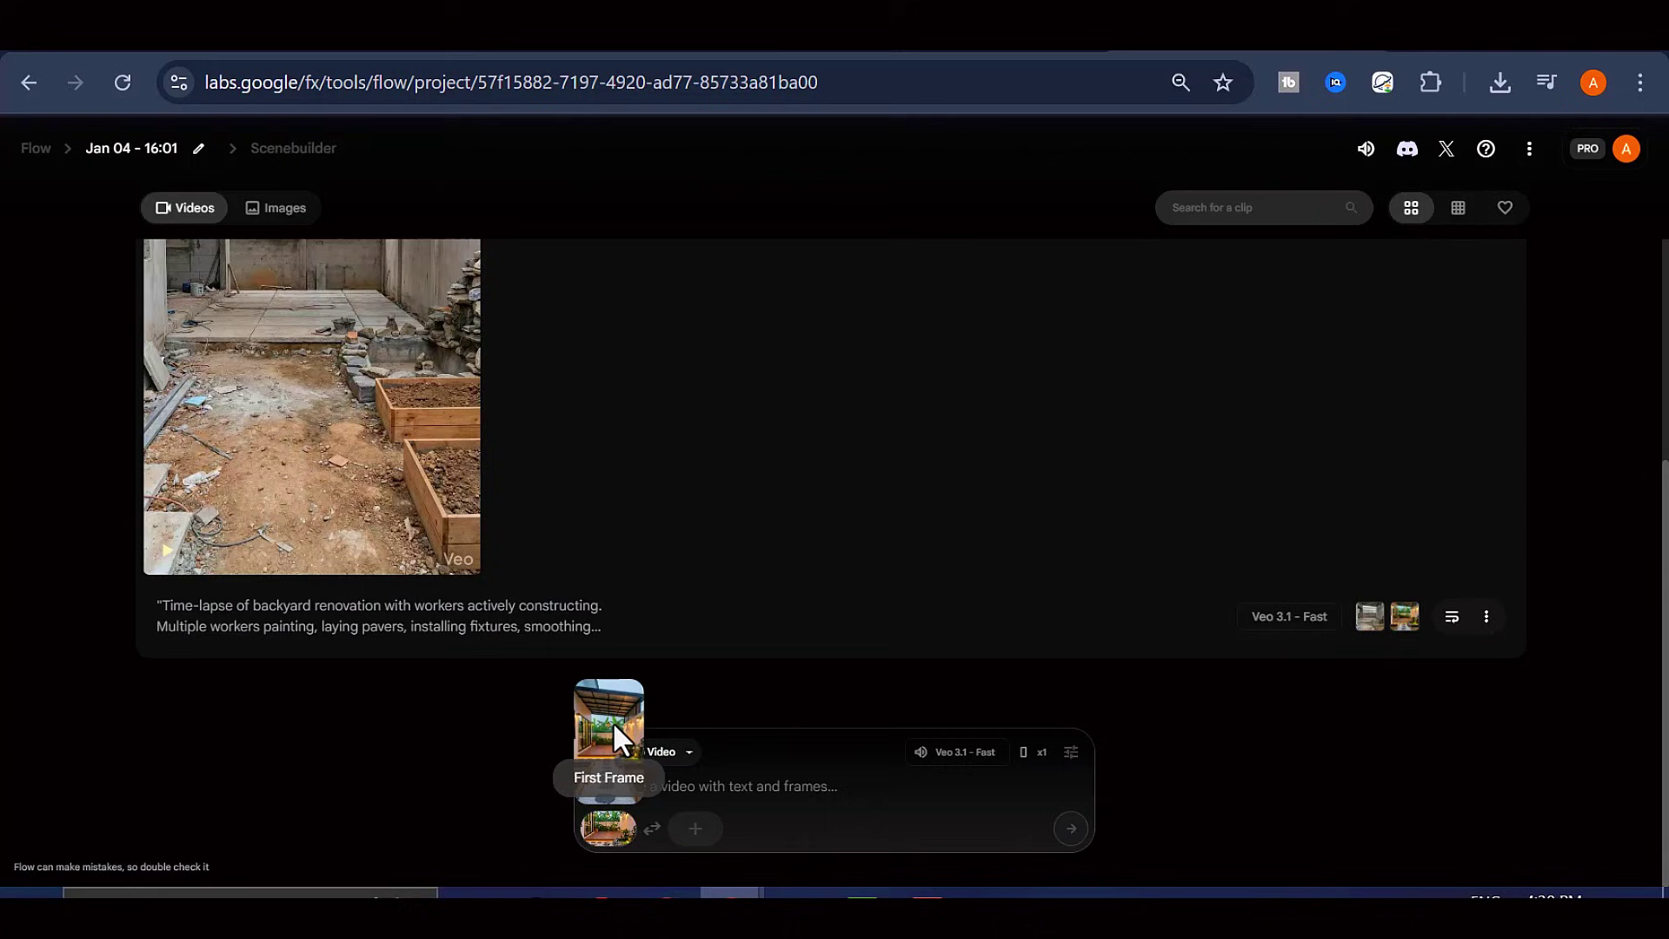
click(705, 830)
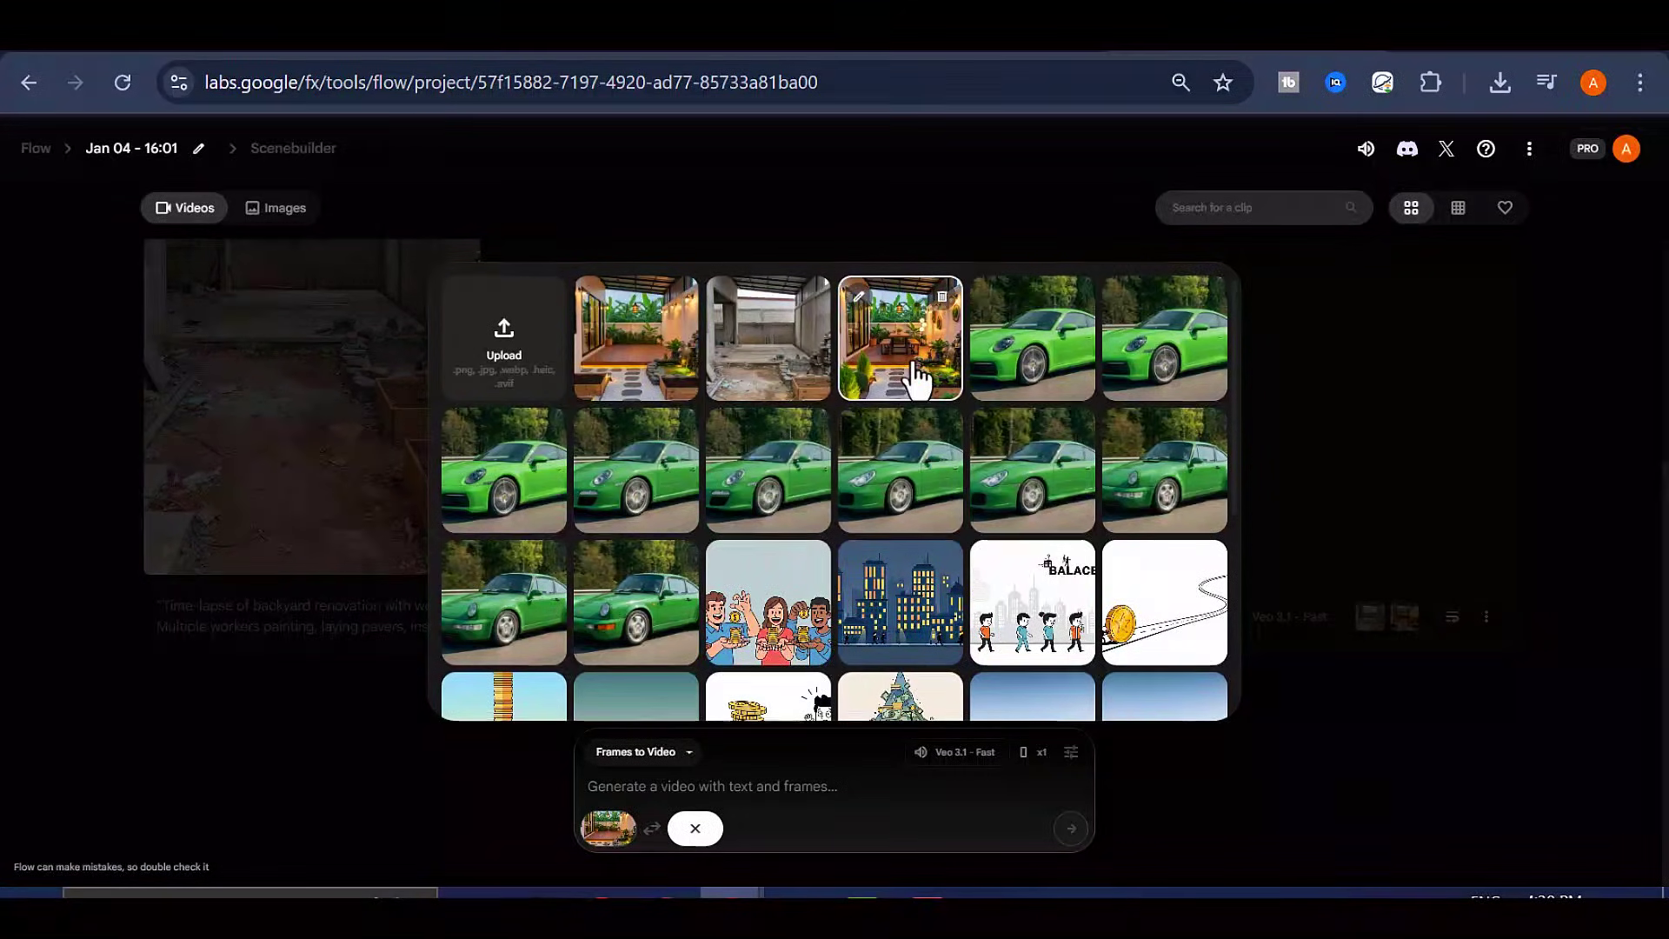
click(915, 379)
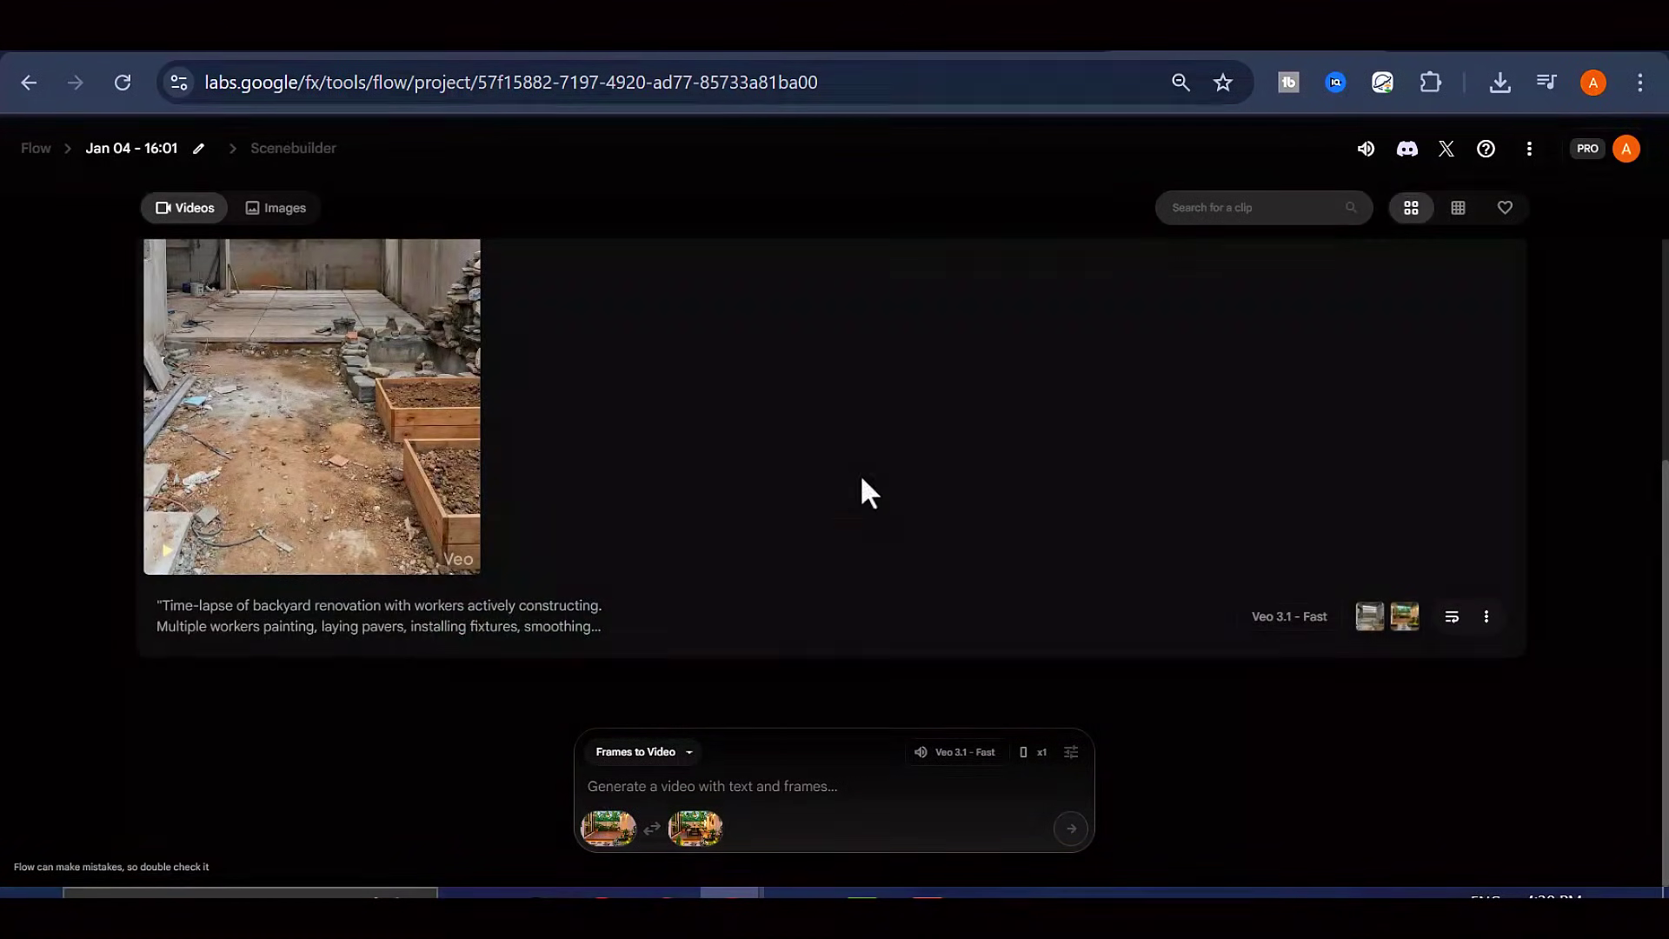
Paste the furnishing time-lapse prompt and submit it to generate the second clip
right_click(736, 783)
click(787, 488)
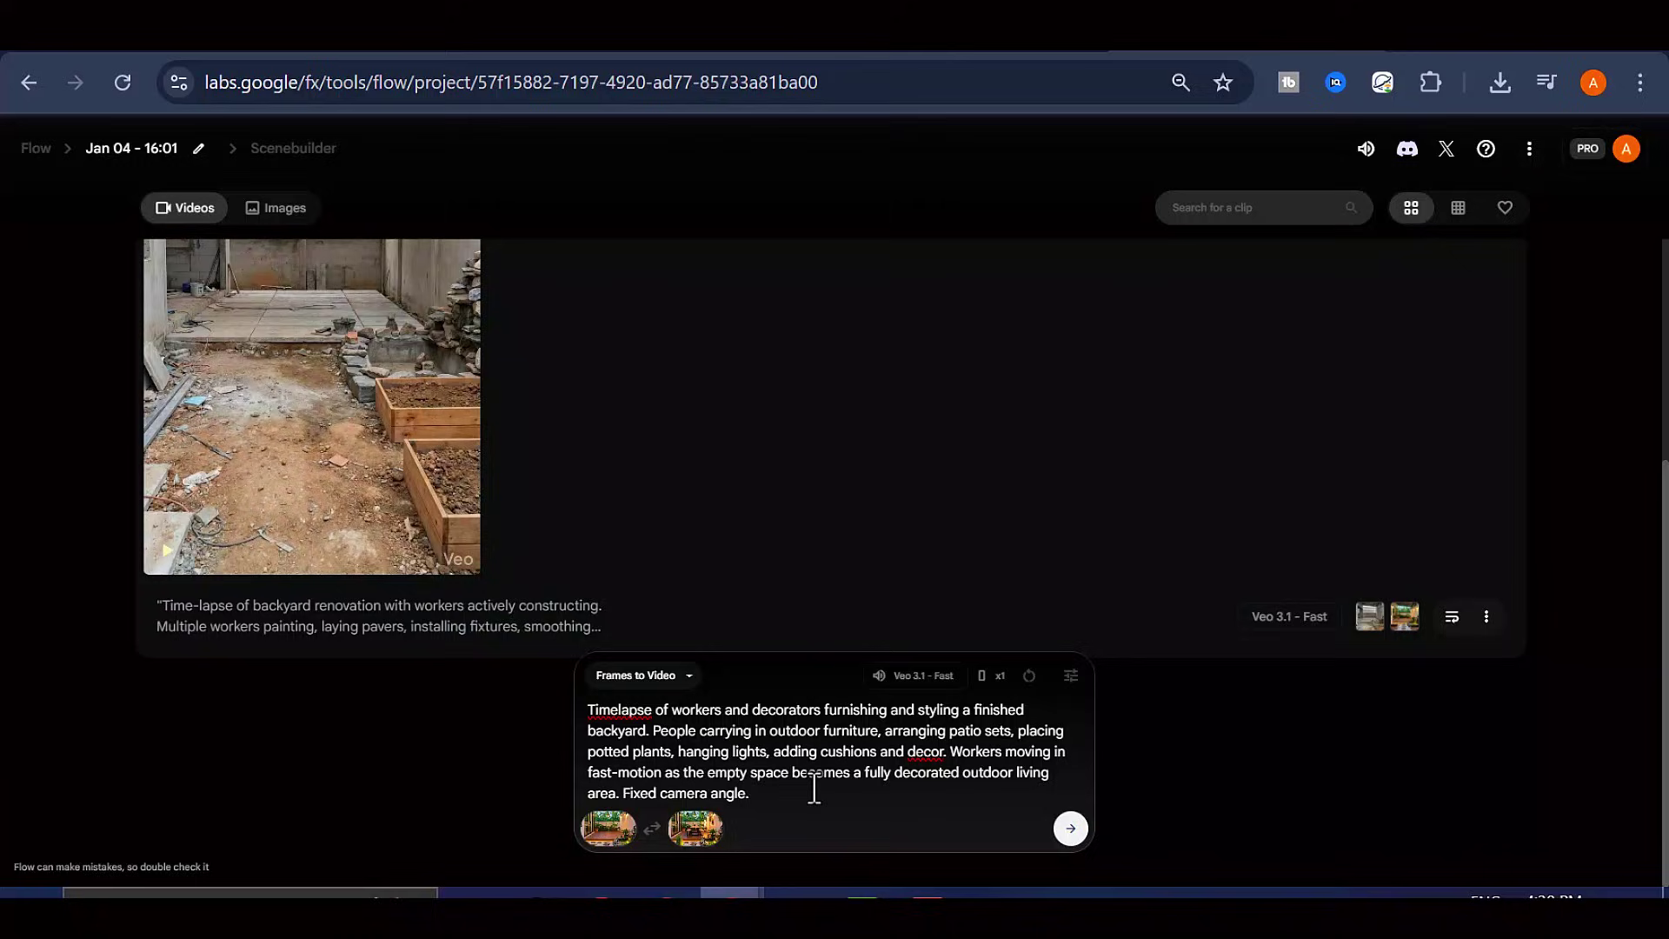
drag(769, 791, 586, 711)
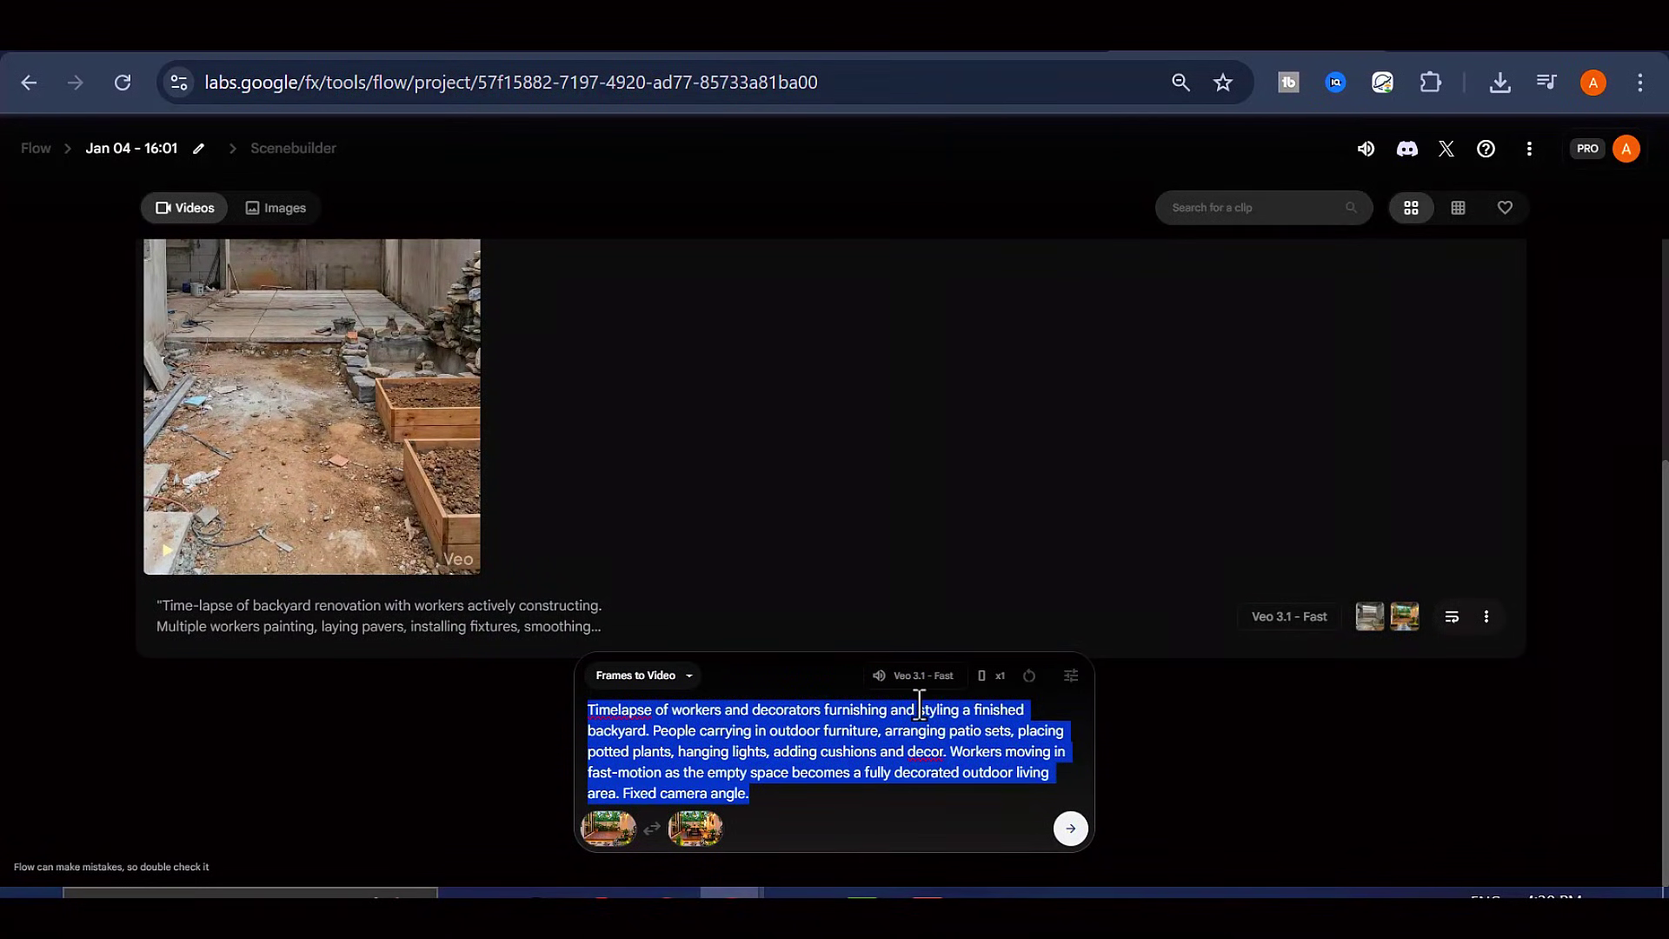
click(746, 753)
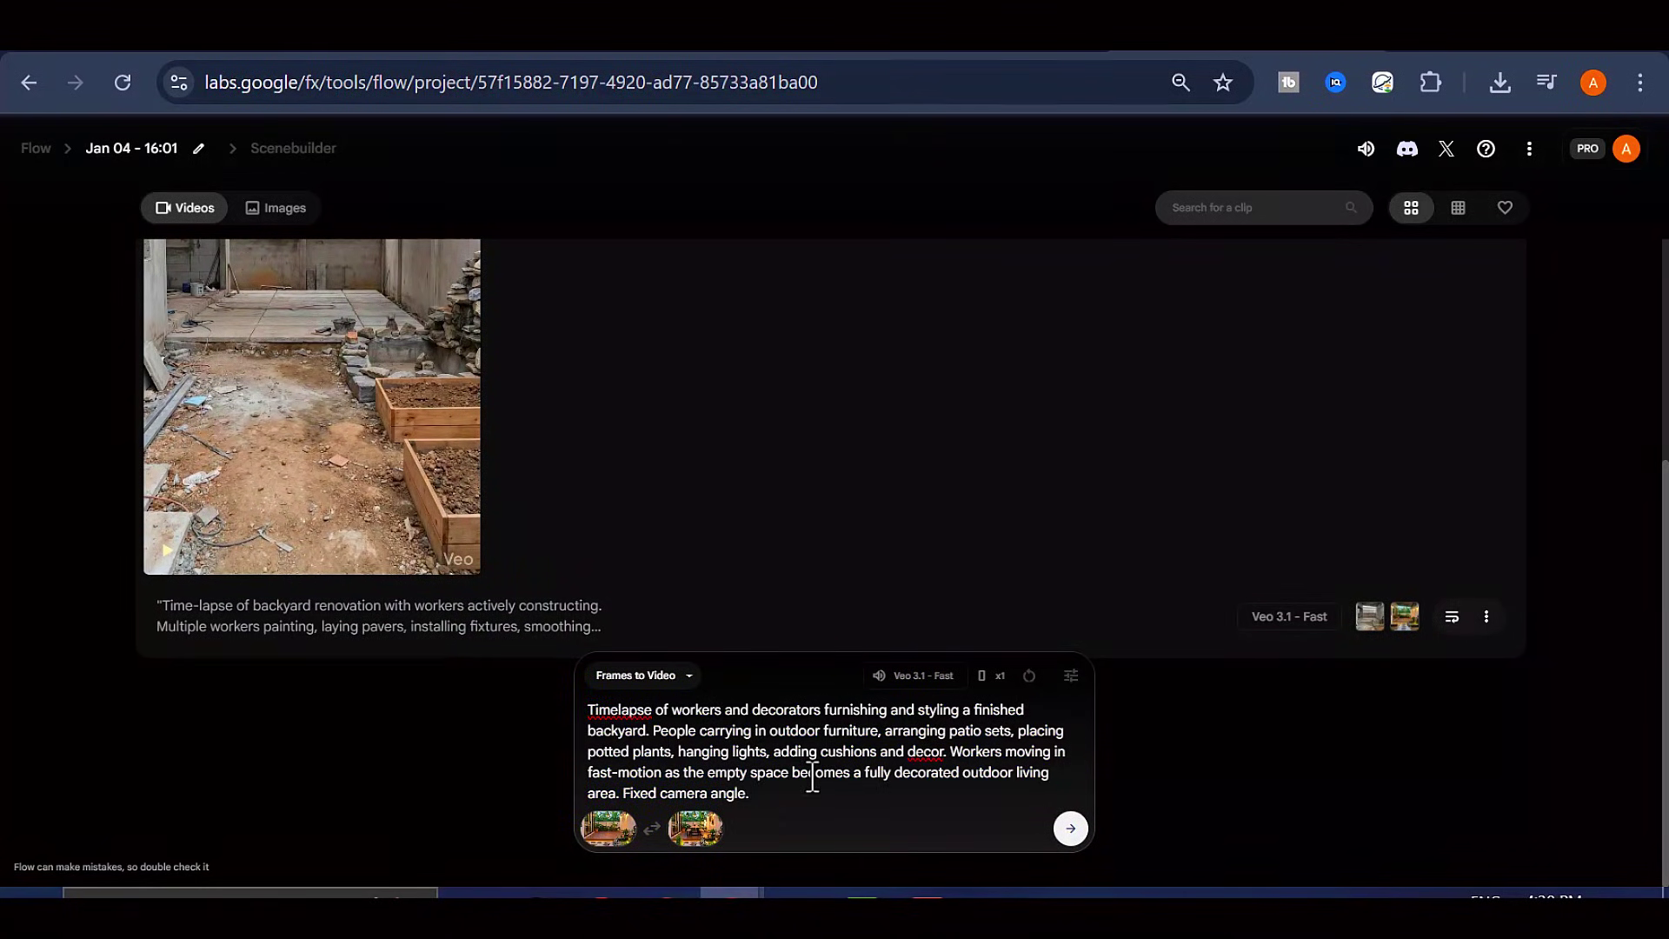
key(ctrl+a)
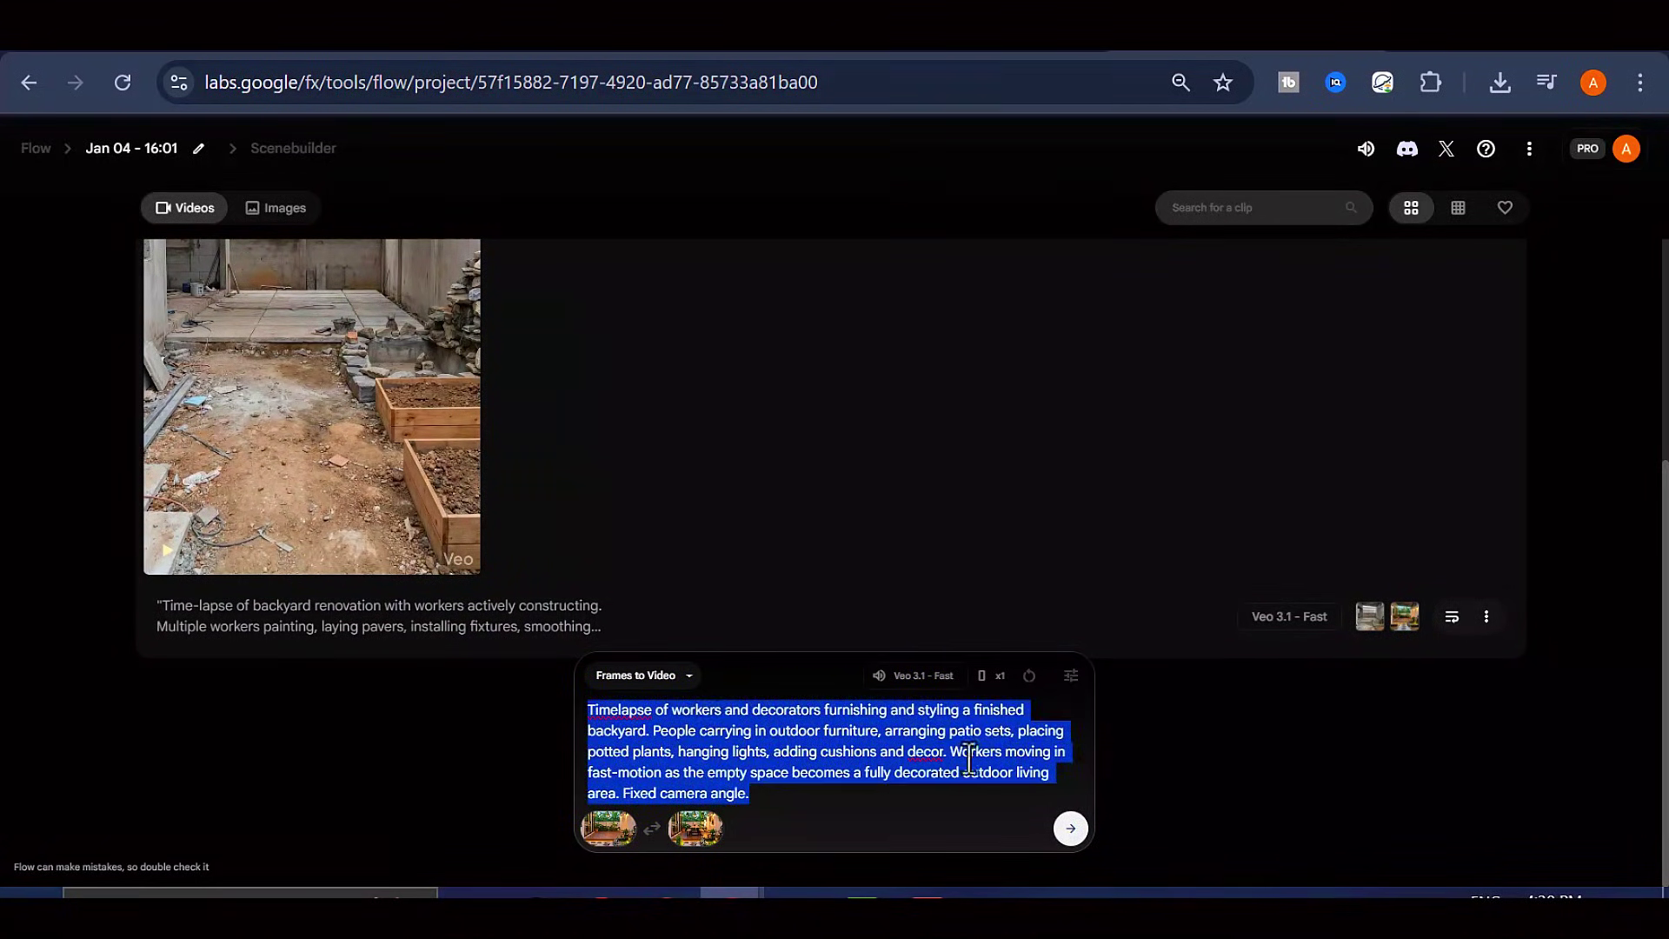
click(1072, 830)
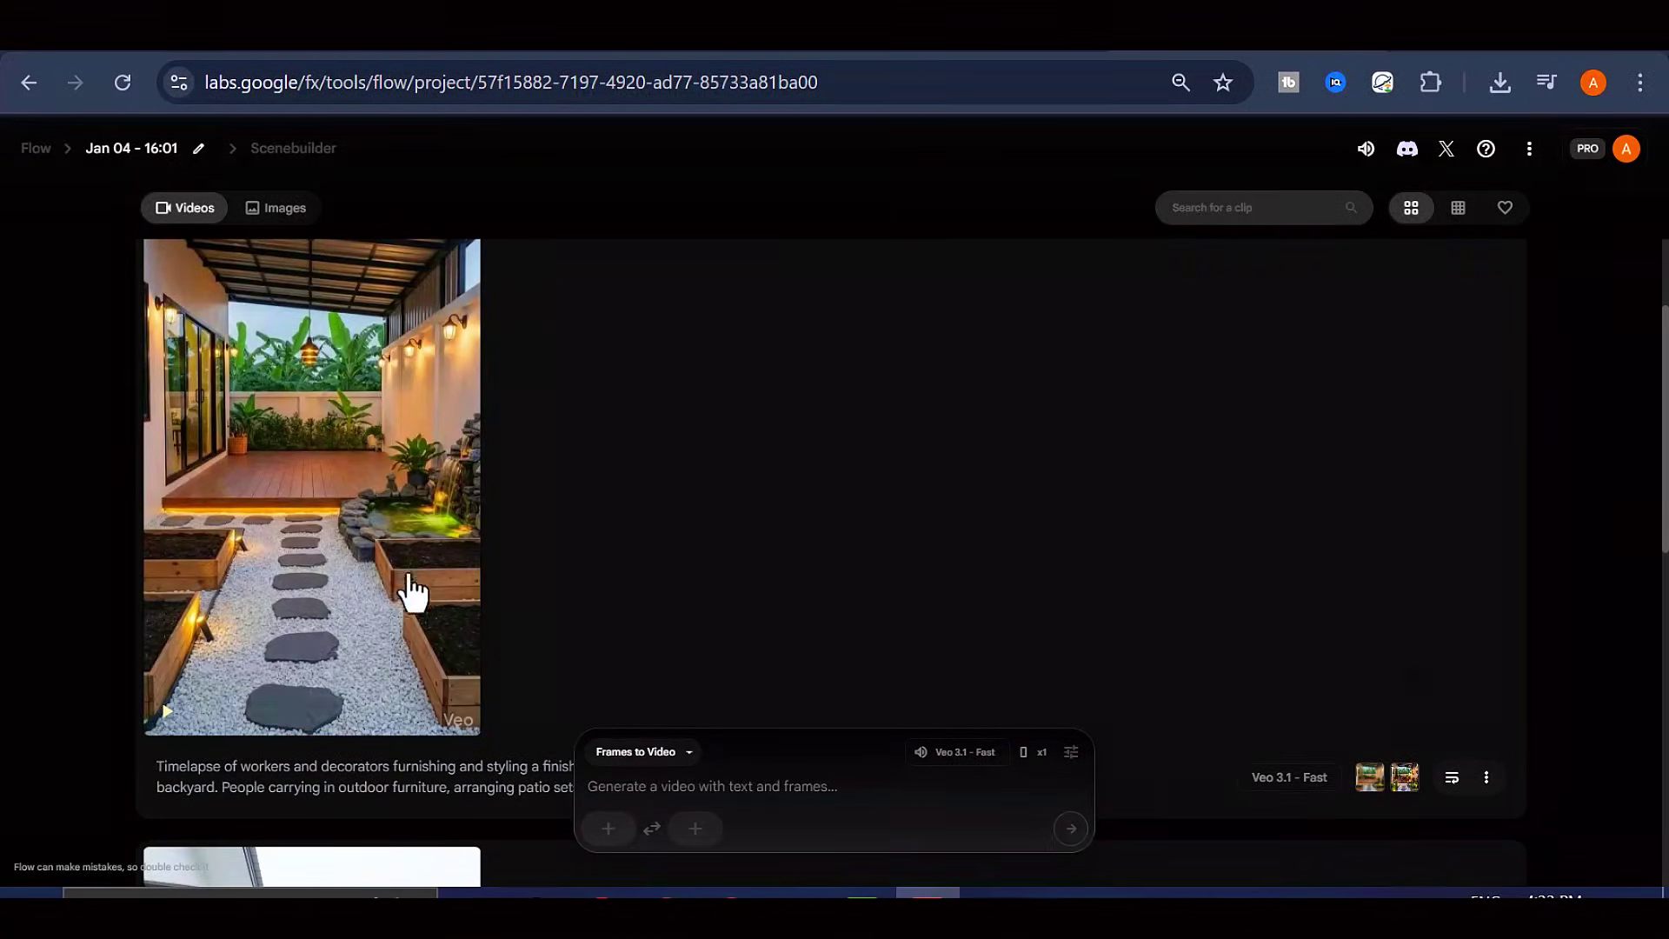
Watch the furnished patio clip in full screen, then play it in place
scroll(426, 588, up, 1)
scroll(354, 470, down, 1)
scroll(674, 487, up, 1)
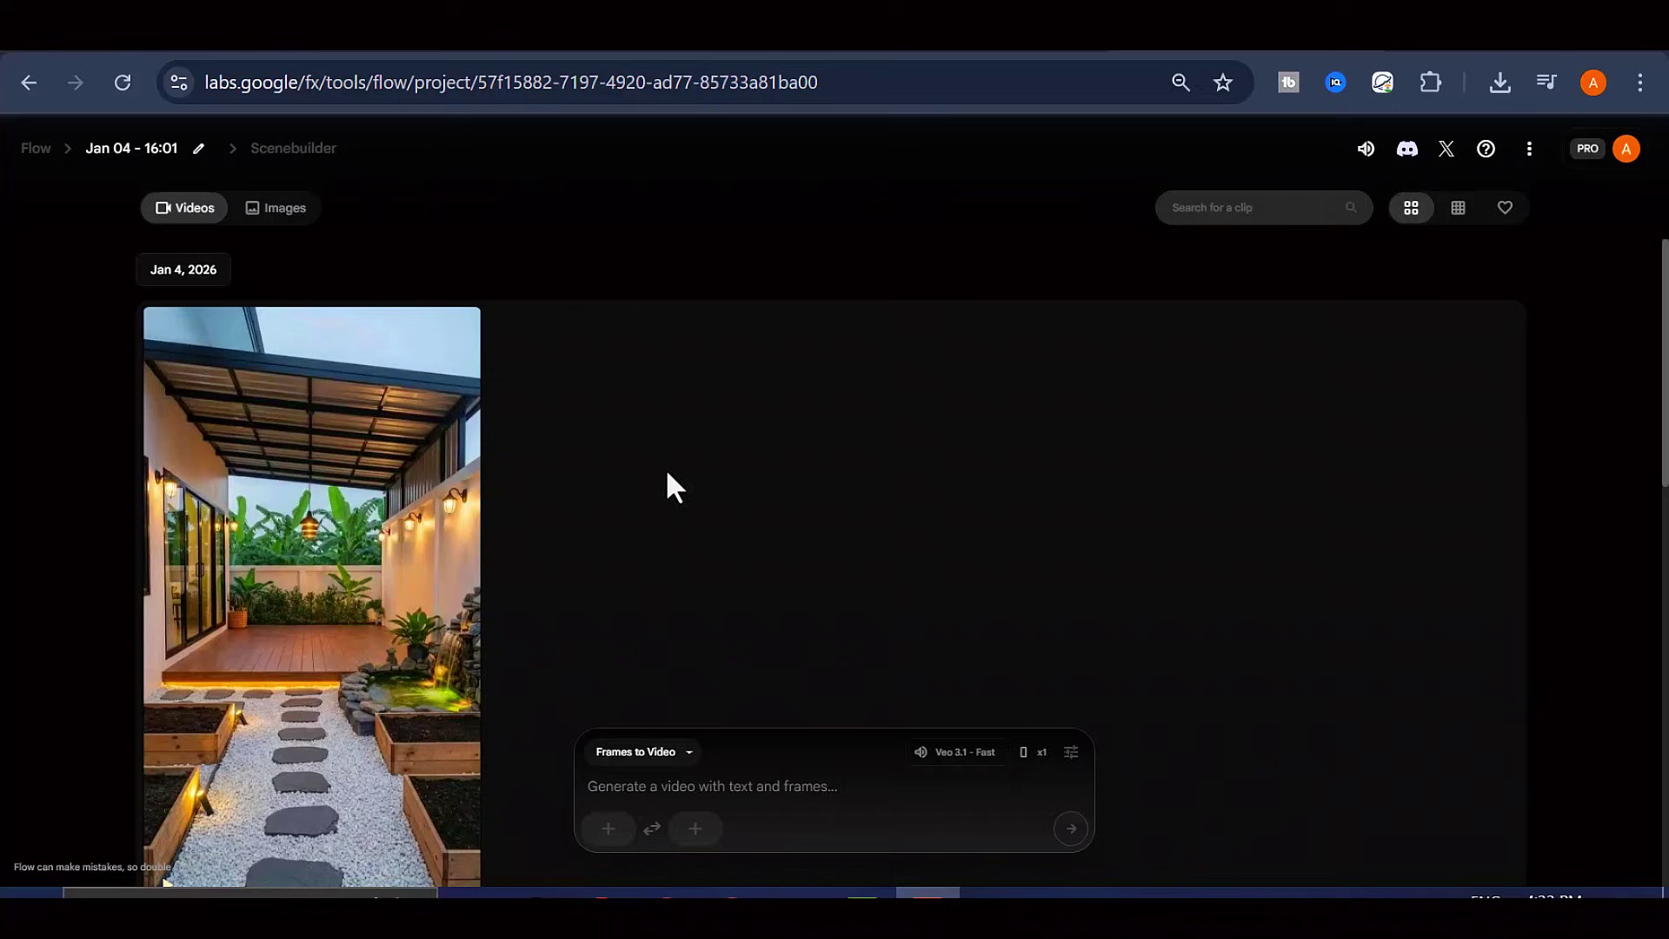
click(420, 335)
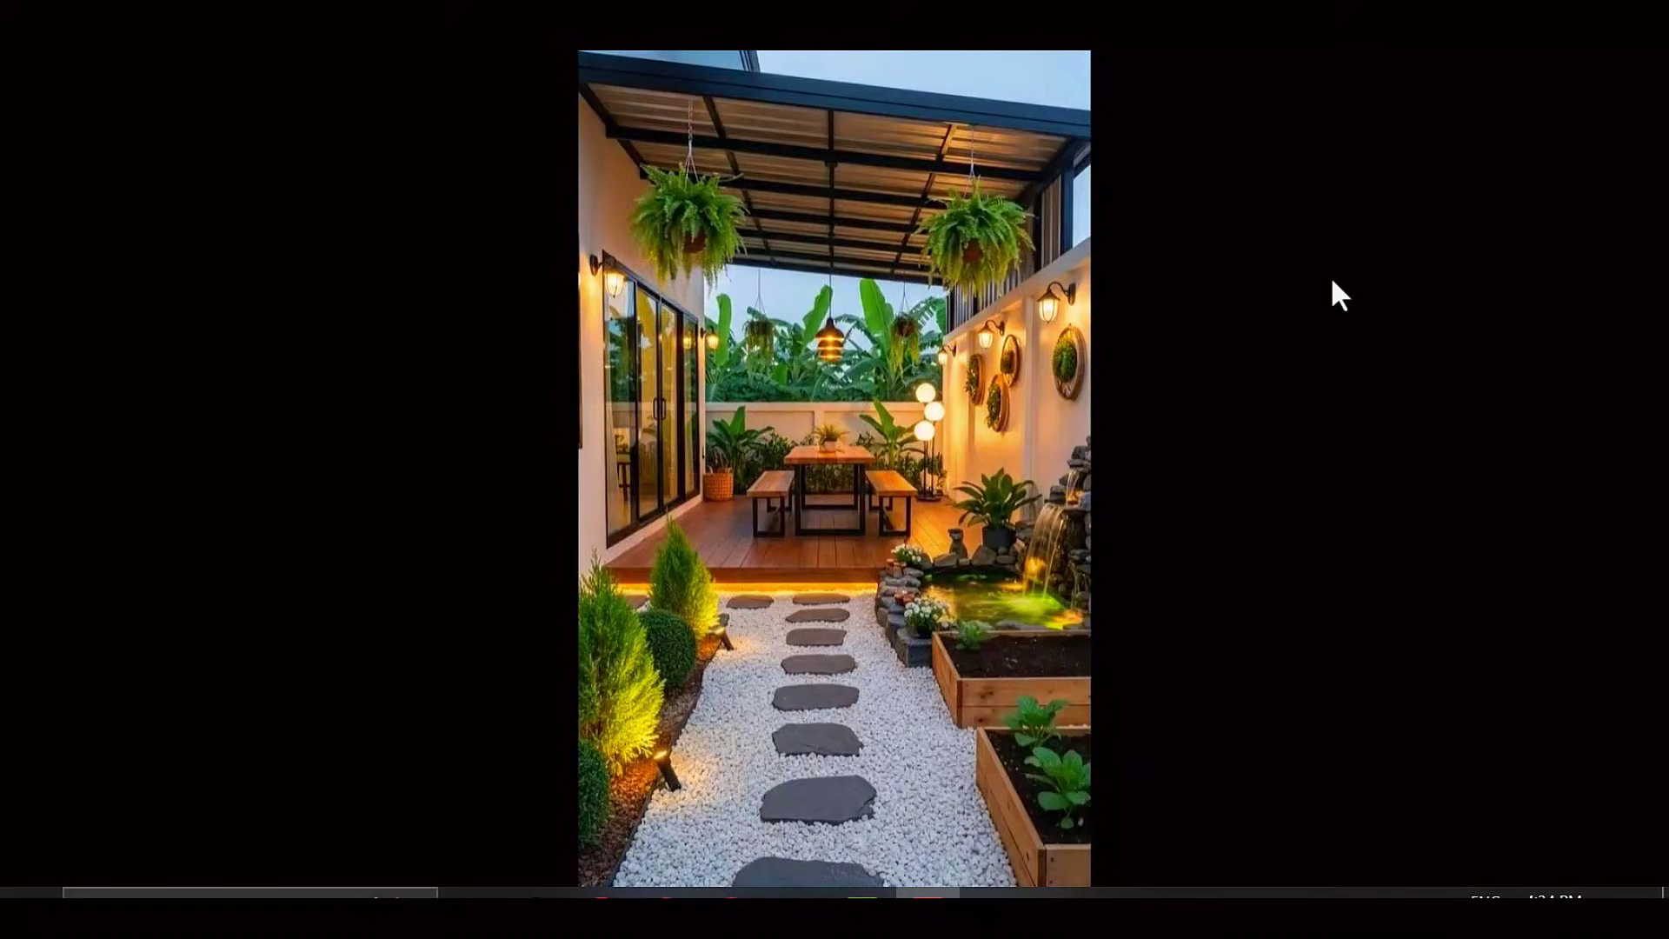
key(Escape)
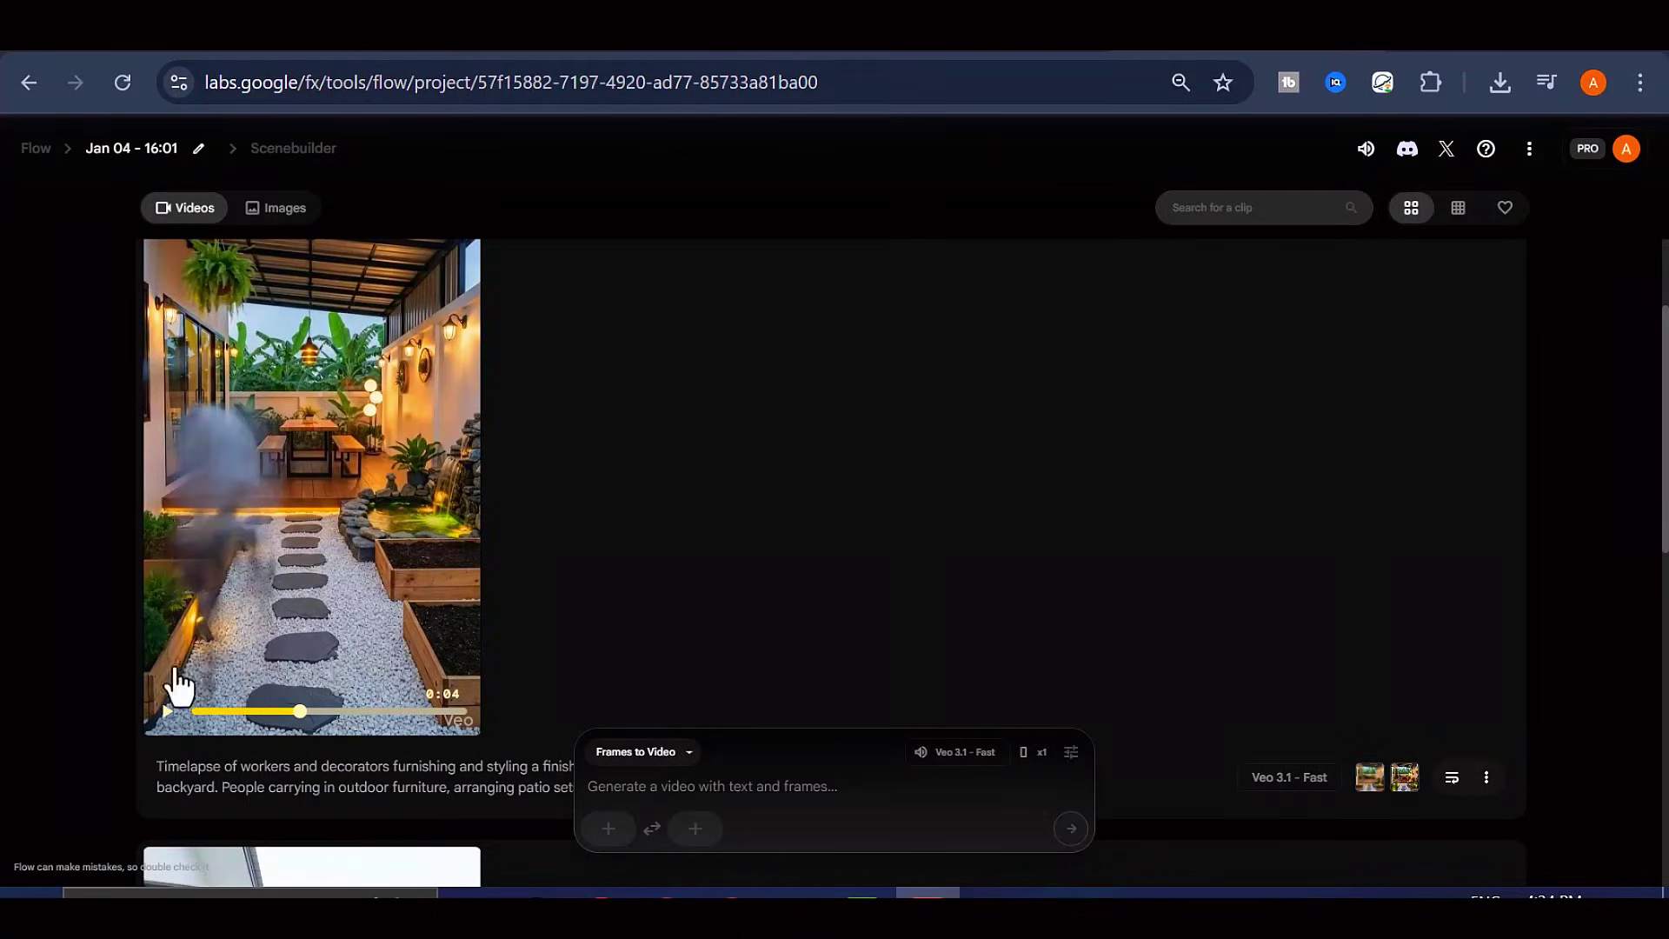
click(166, 711)
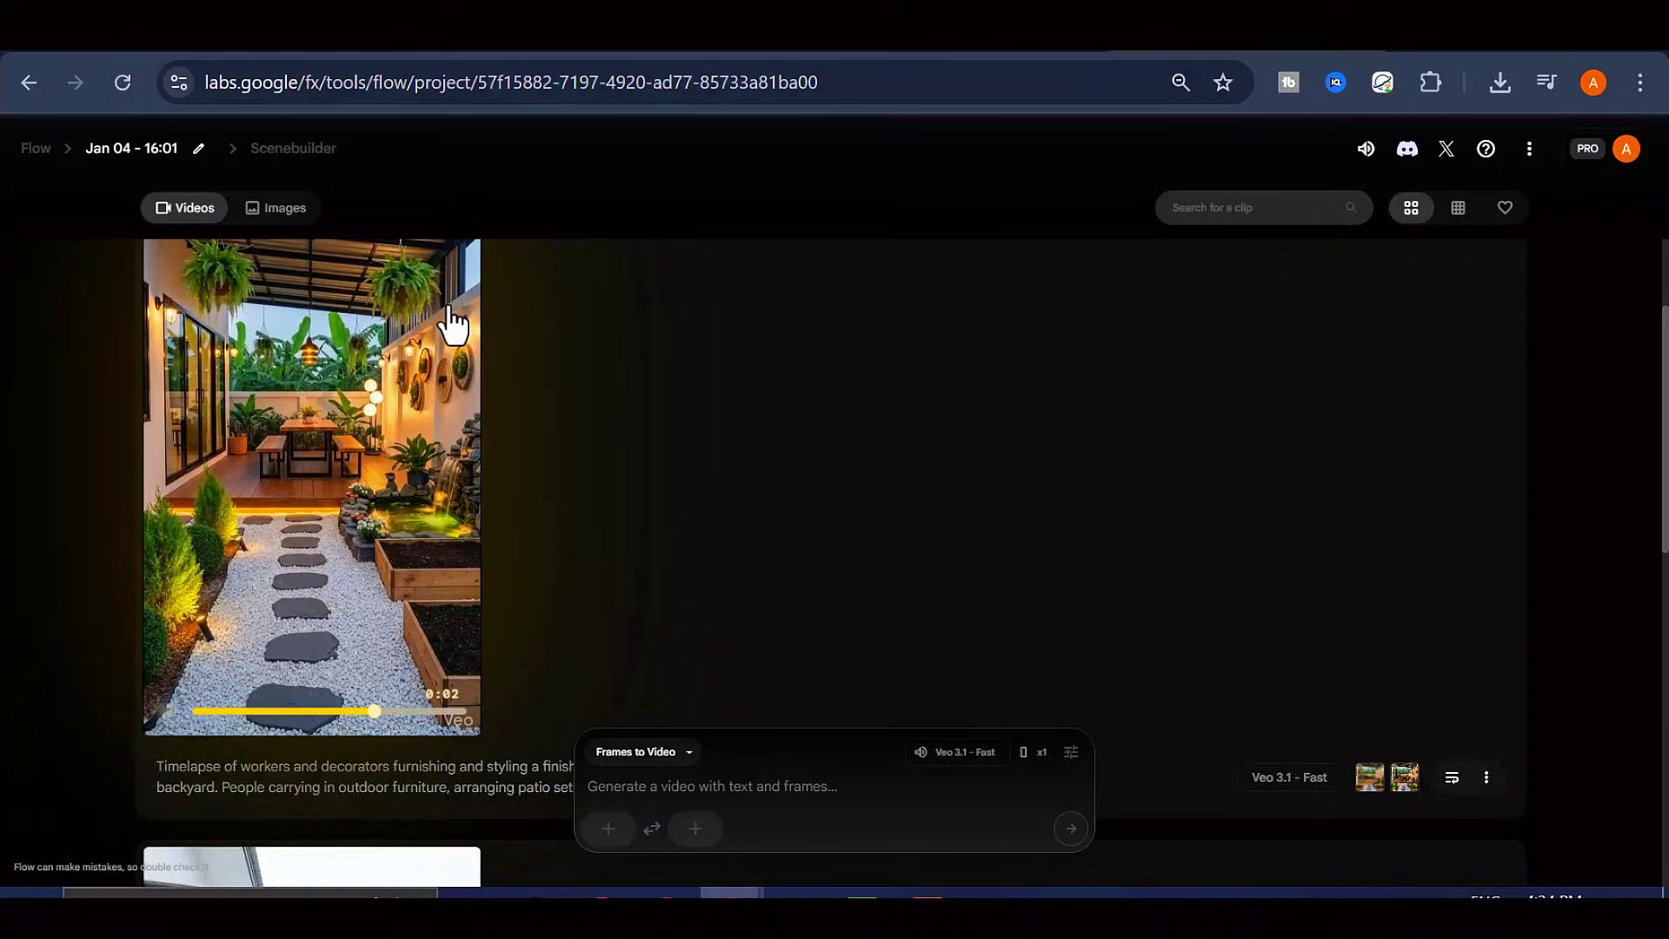
Open the download options for the furnished patio clip
scroll(336, 354, up, 2)
scroll(316, 383, down, 2)
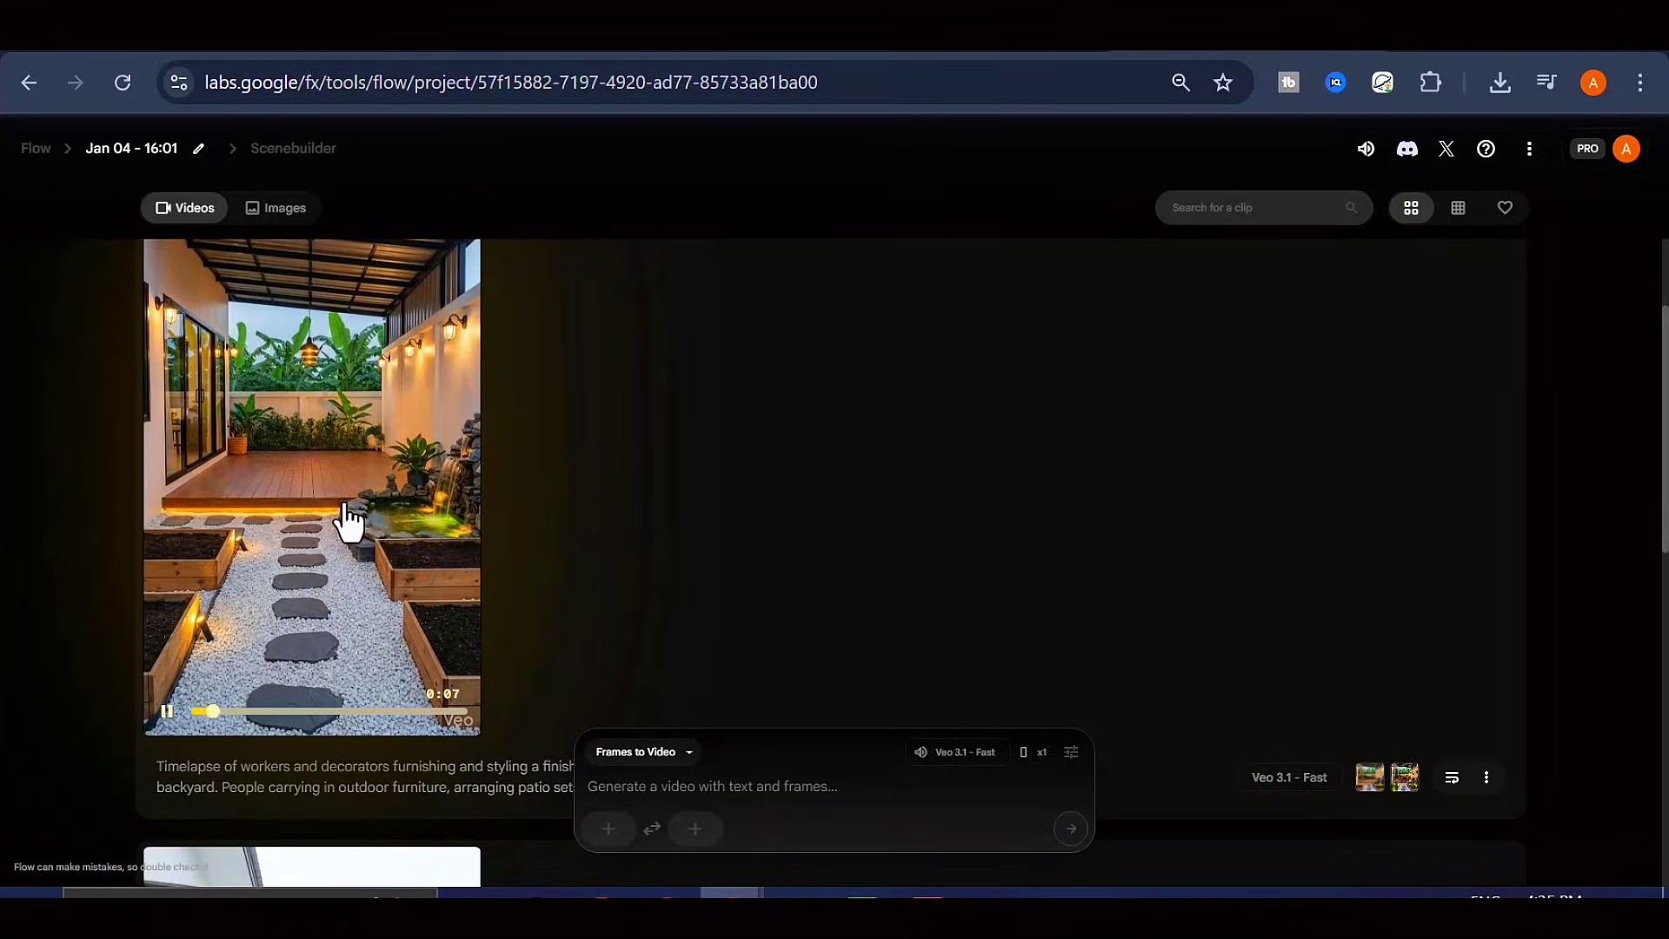
scroll(348, 520, down, 2)
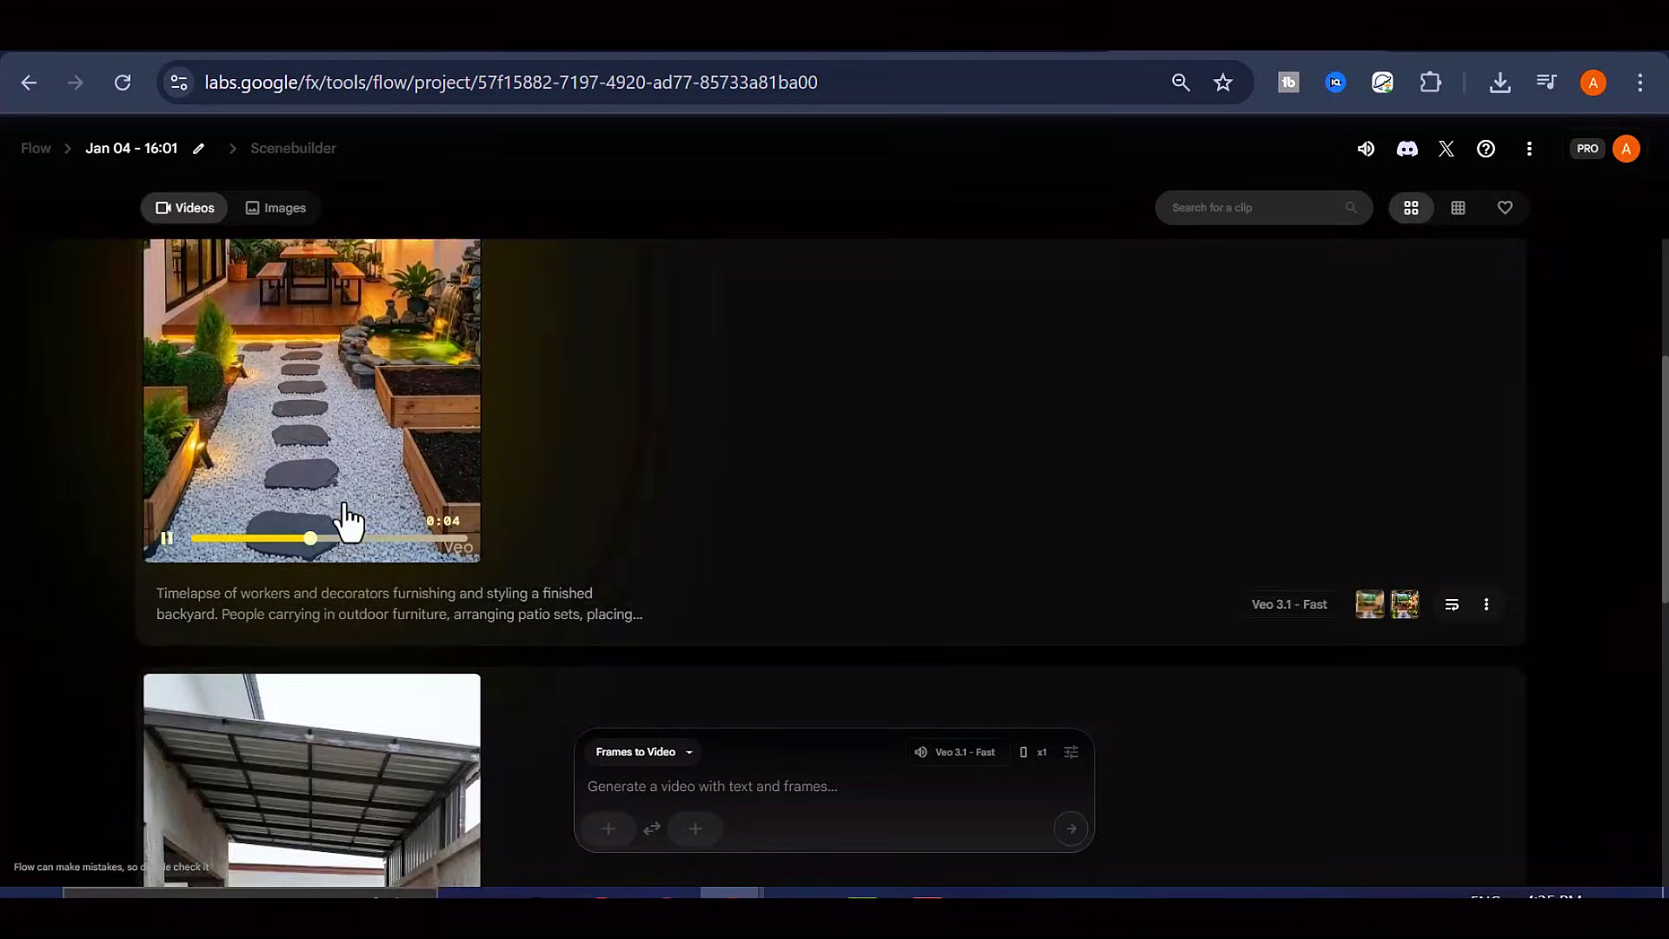
scroll(348, 520, down, 2)
scroll(254, 522, down, 3)
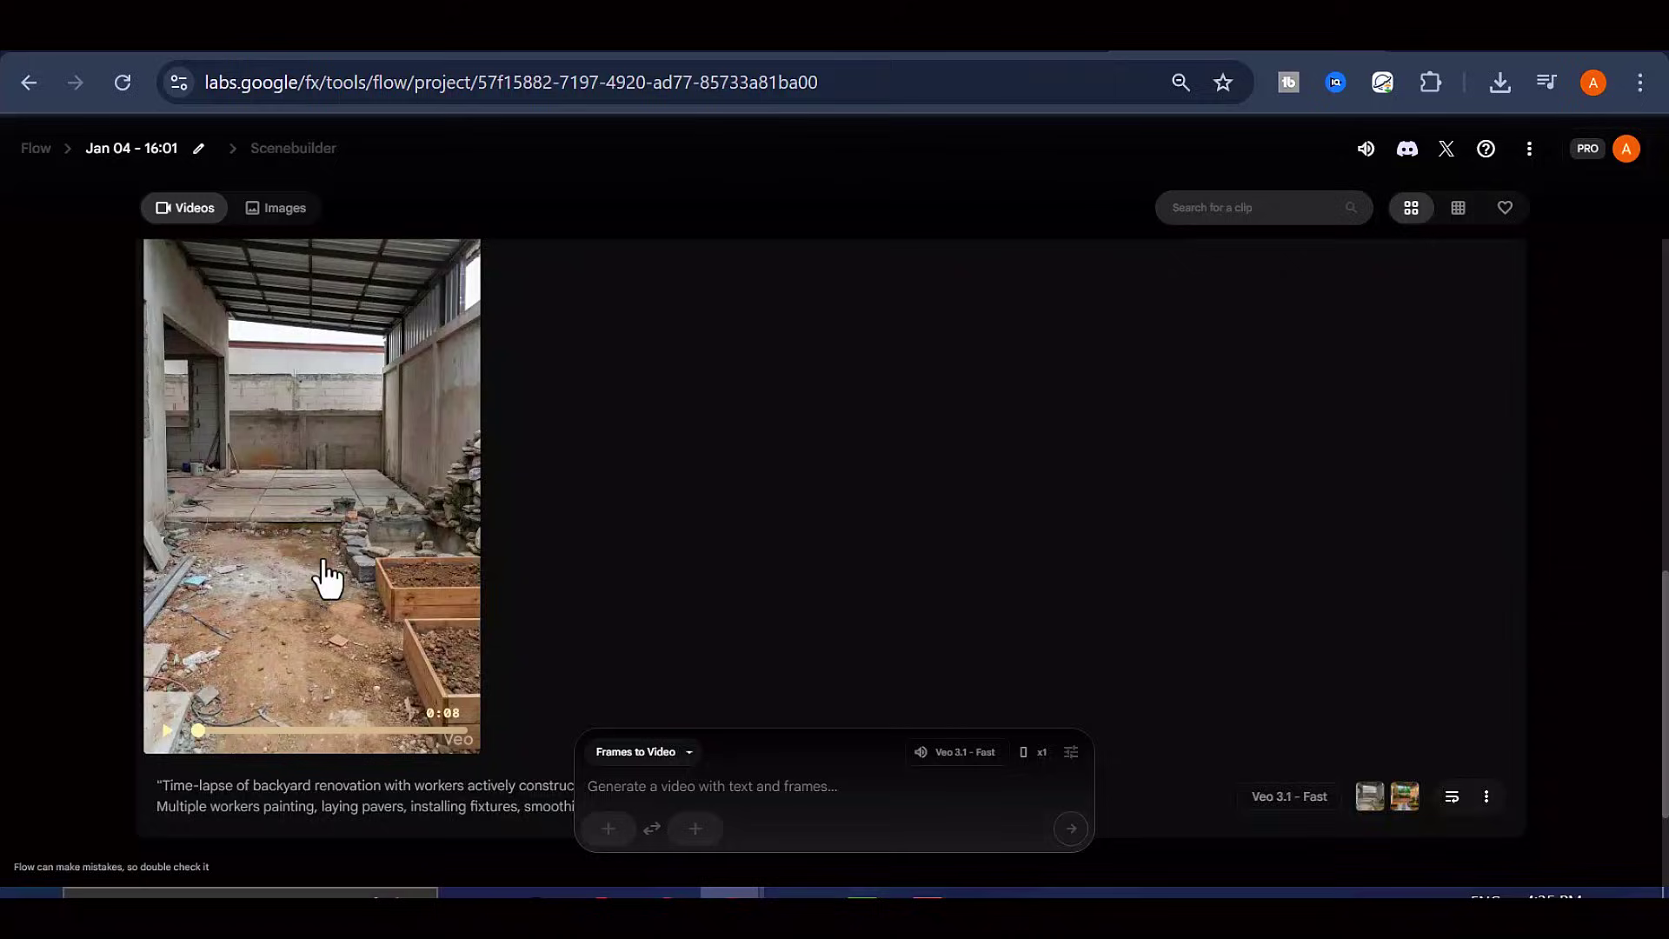
scroll(327, 578, up, 6)
scroll(374, 613, up, 3)
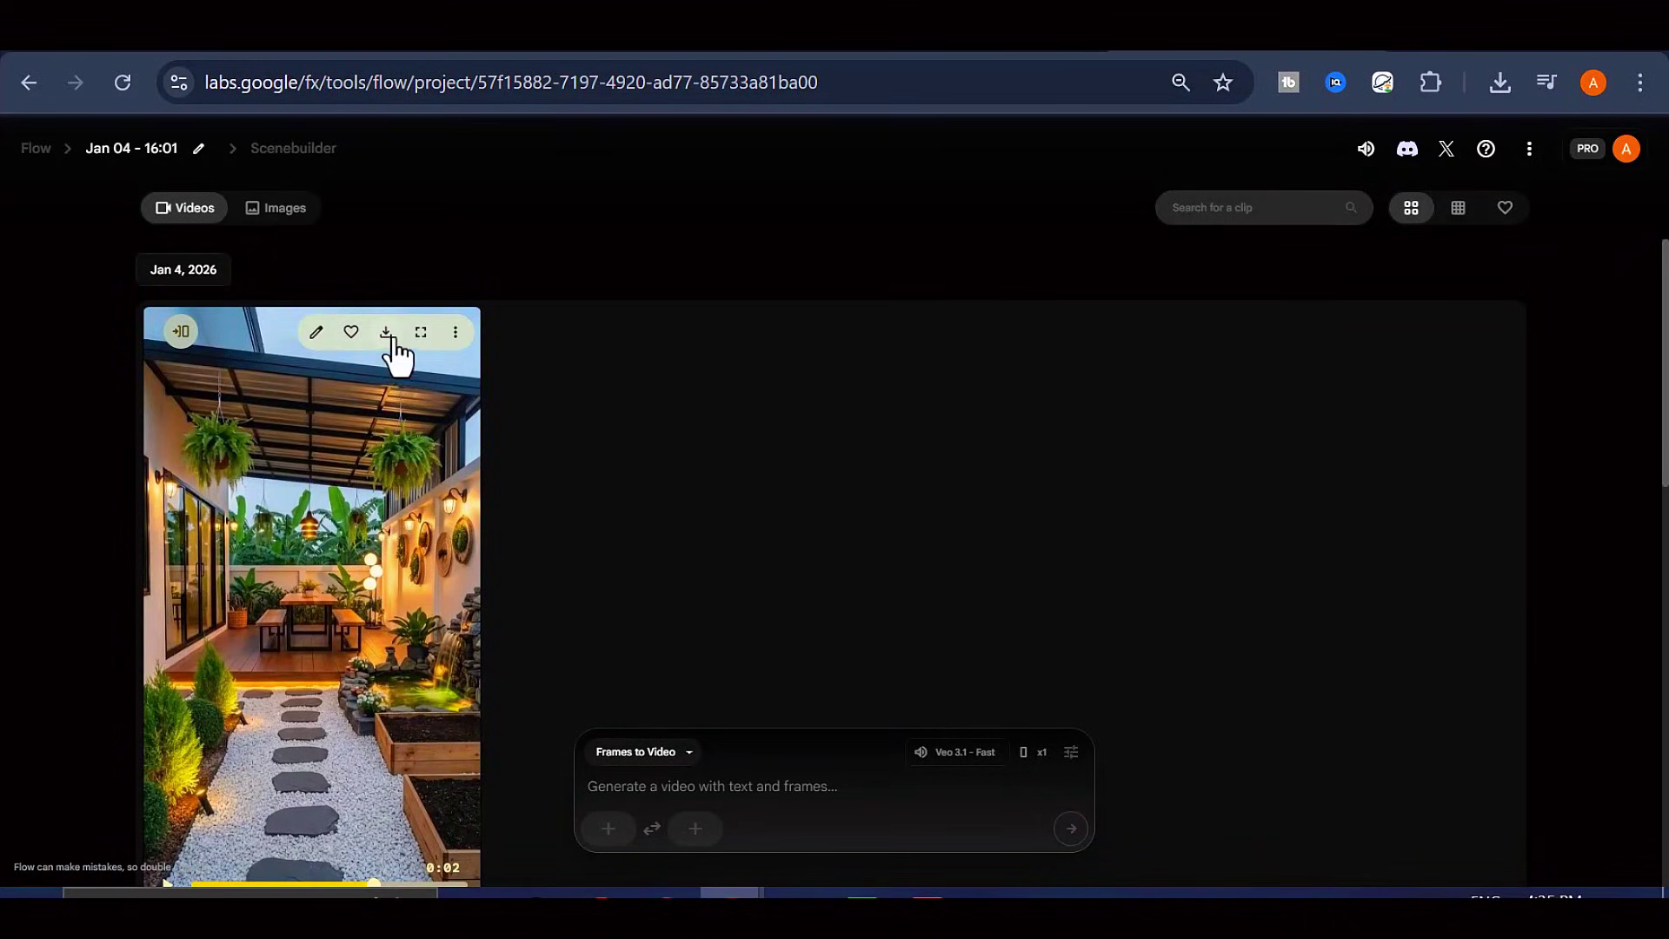
click(387, 334)
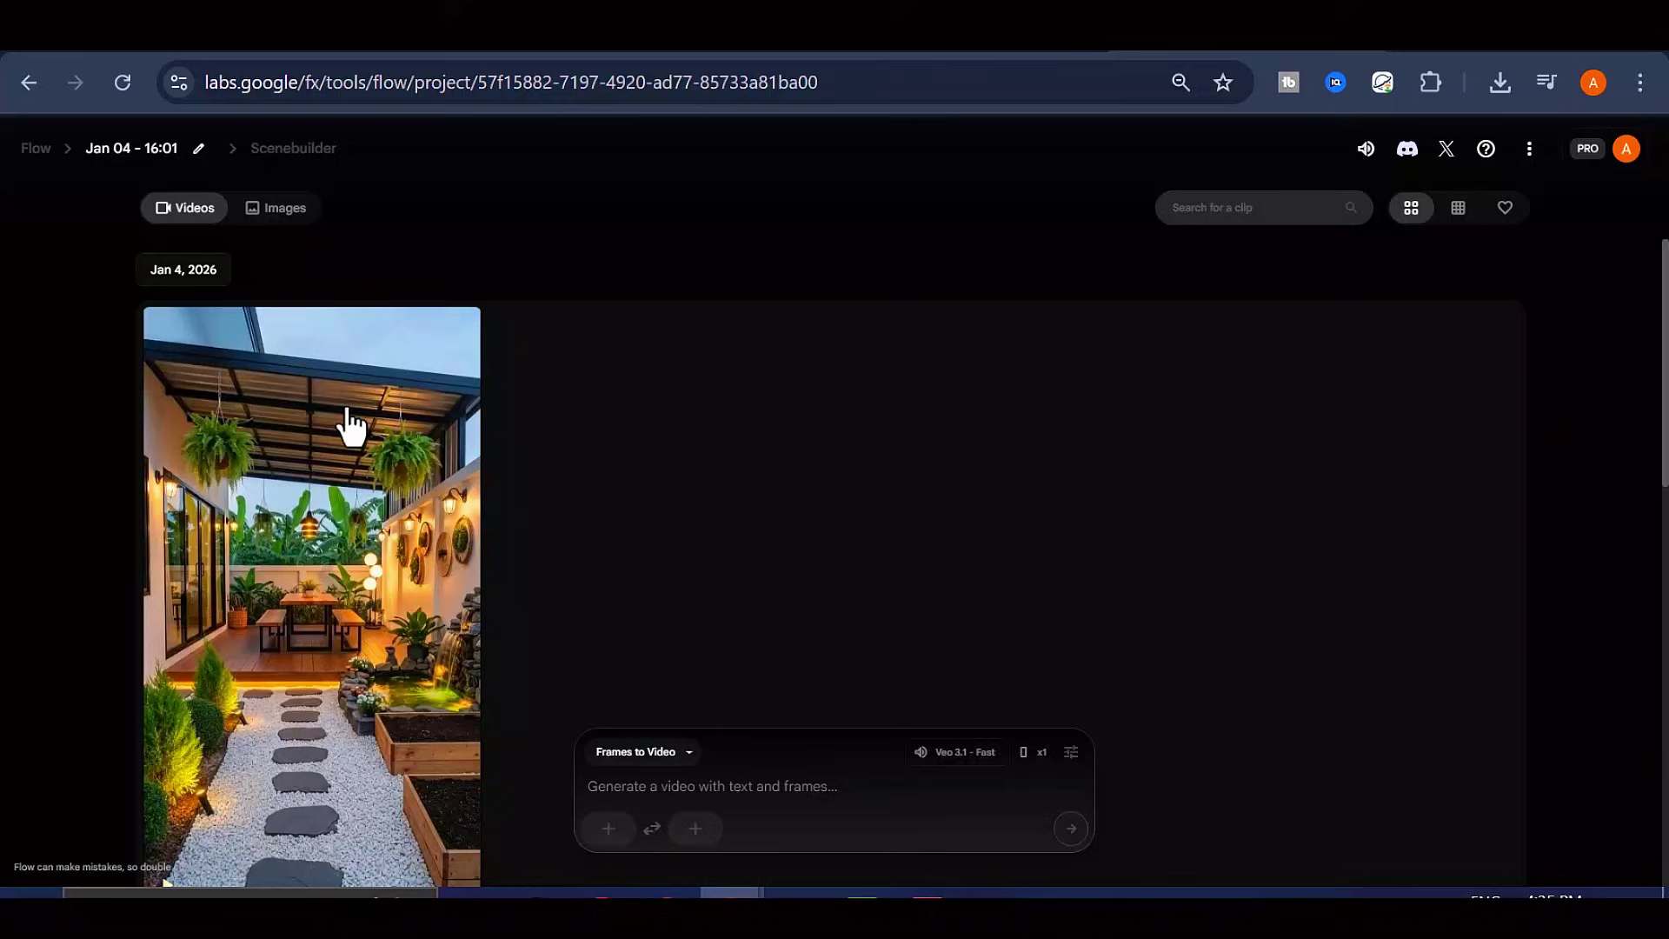
scroll(924, 510, down, 4)
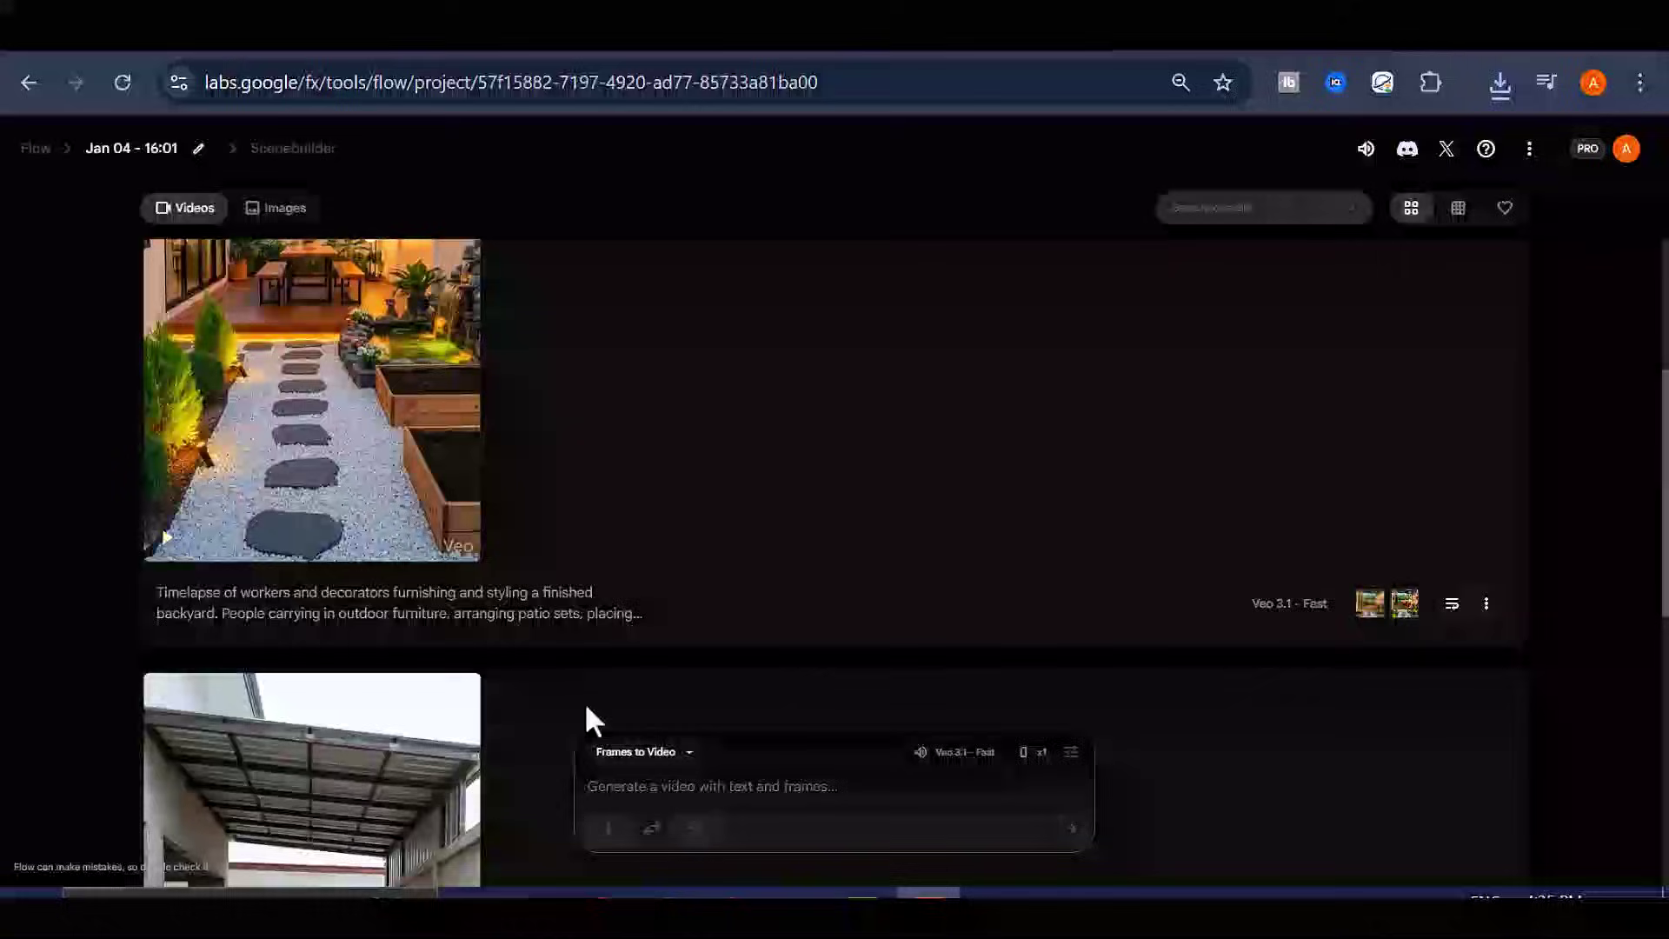
Use the finished garden image as the first frame
click(607, 828)
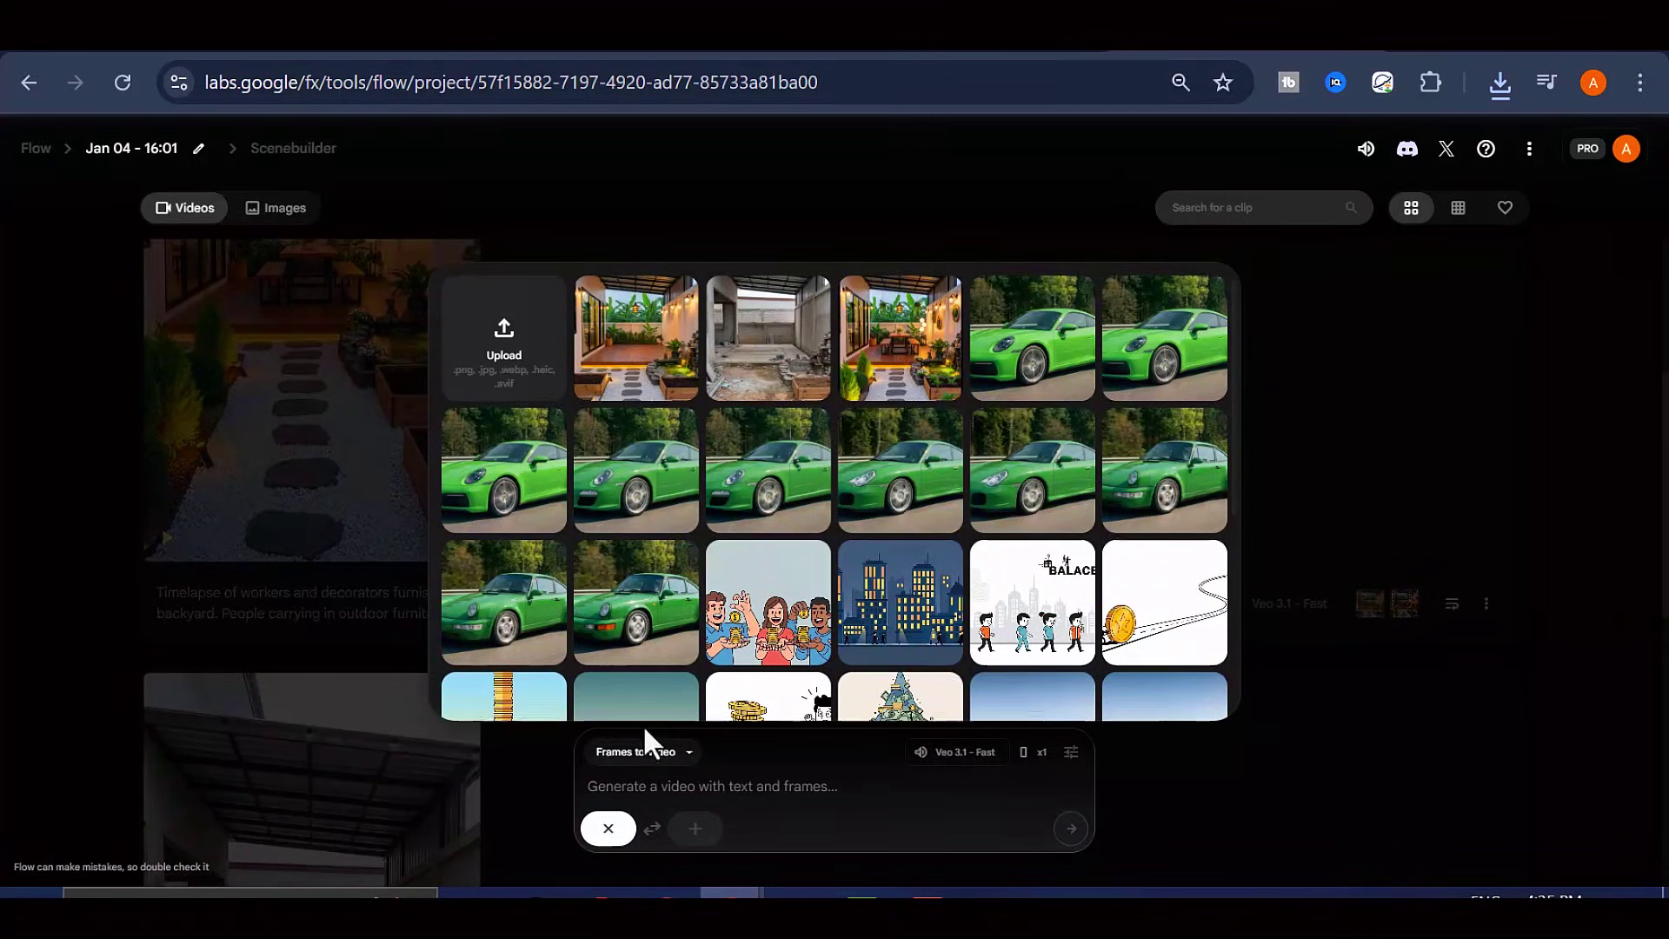
mouse_move(999, 453)
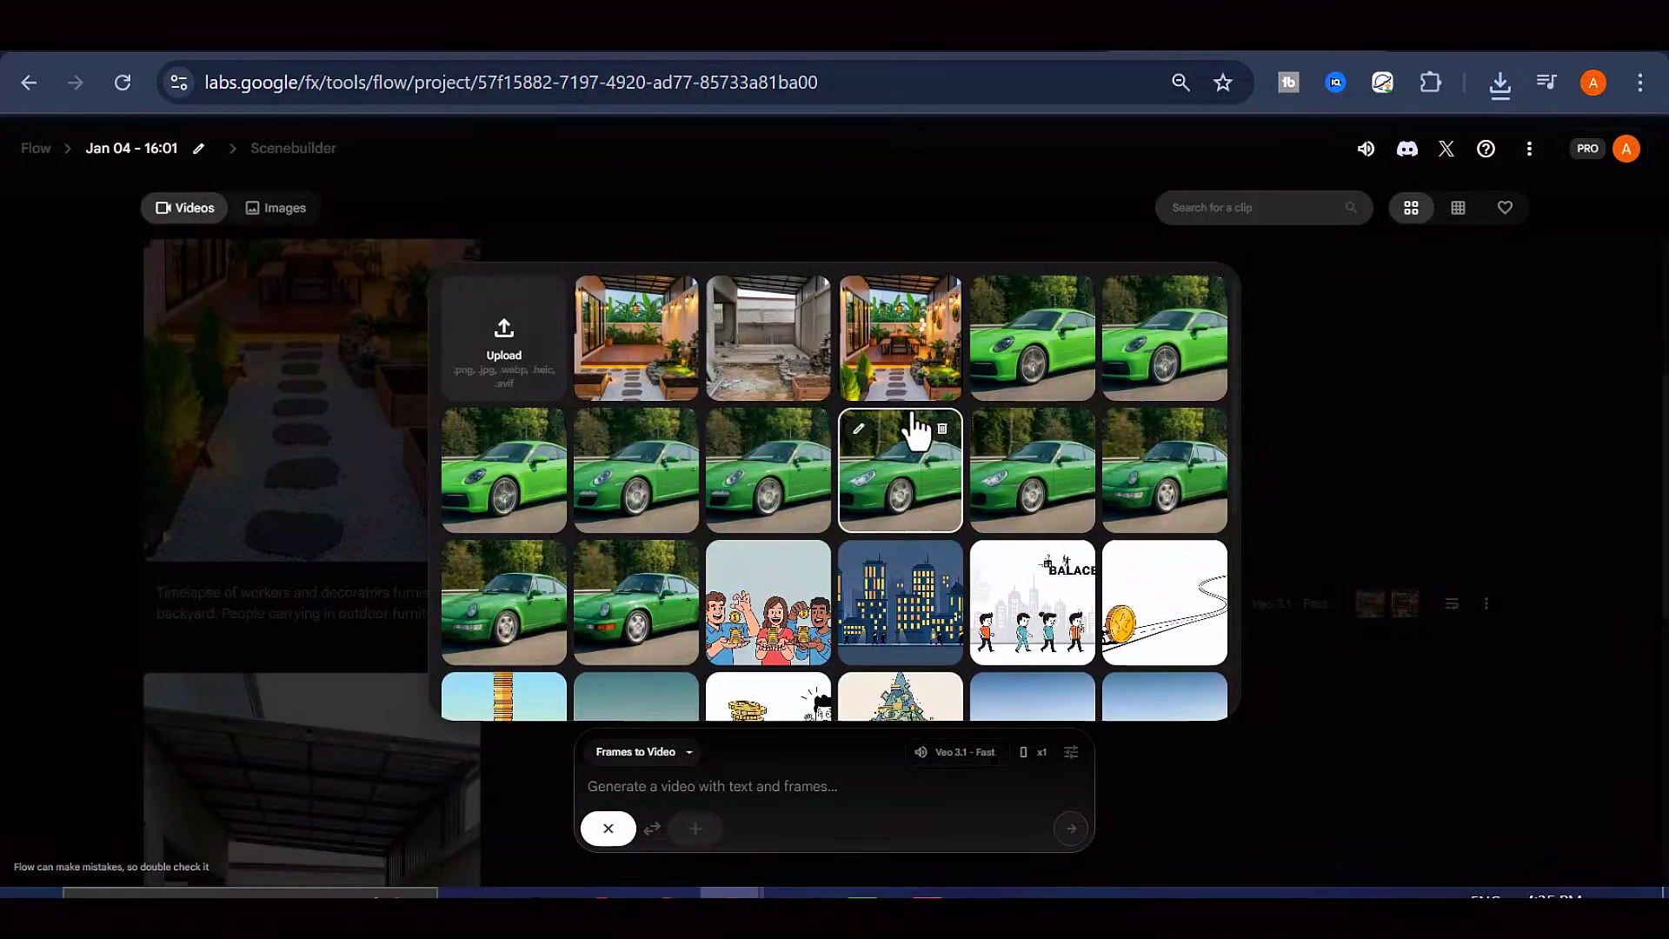
click(920, 376)
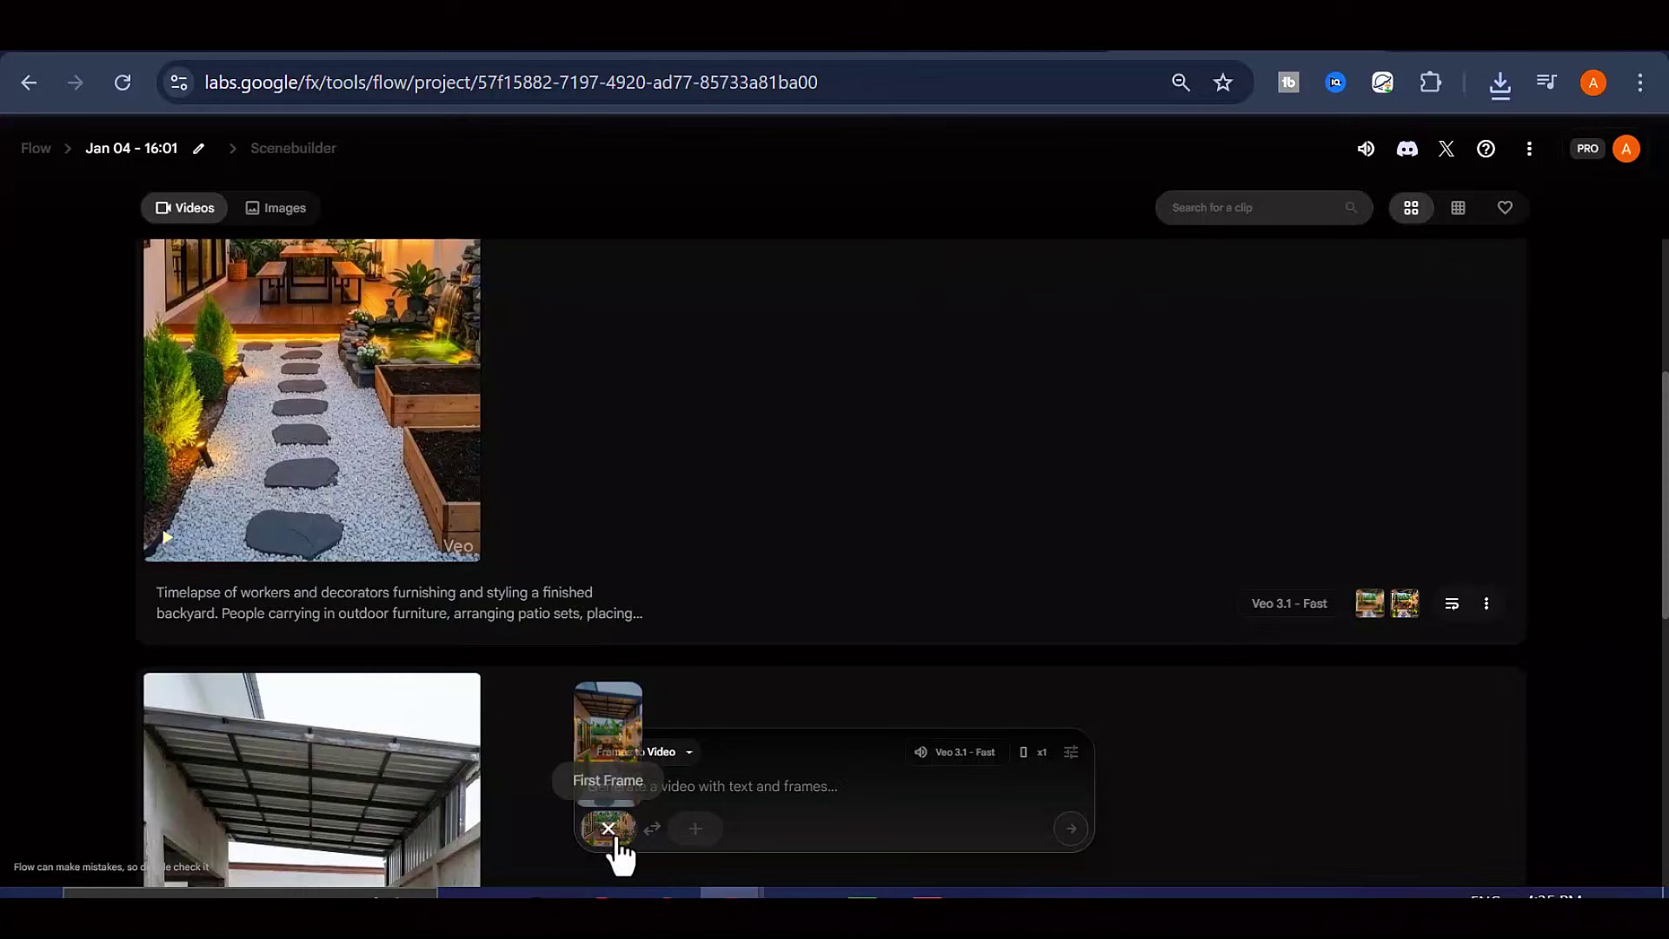
Paste the camera-motion tracking-shot prompt and start generating the video
right_click(755, 787)
click(801, 488)
drag(952, 794, 589, 709)
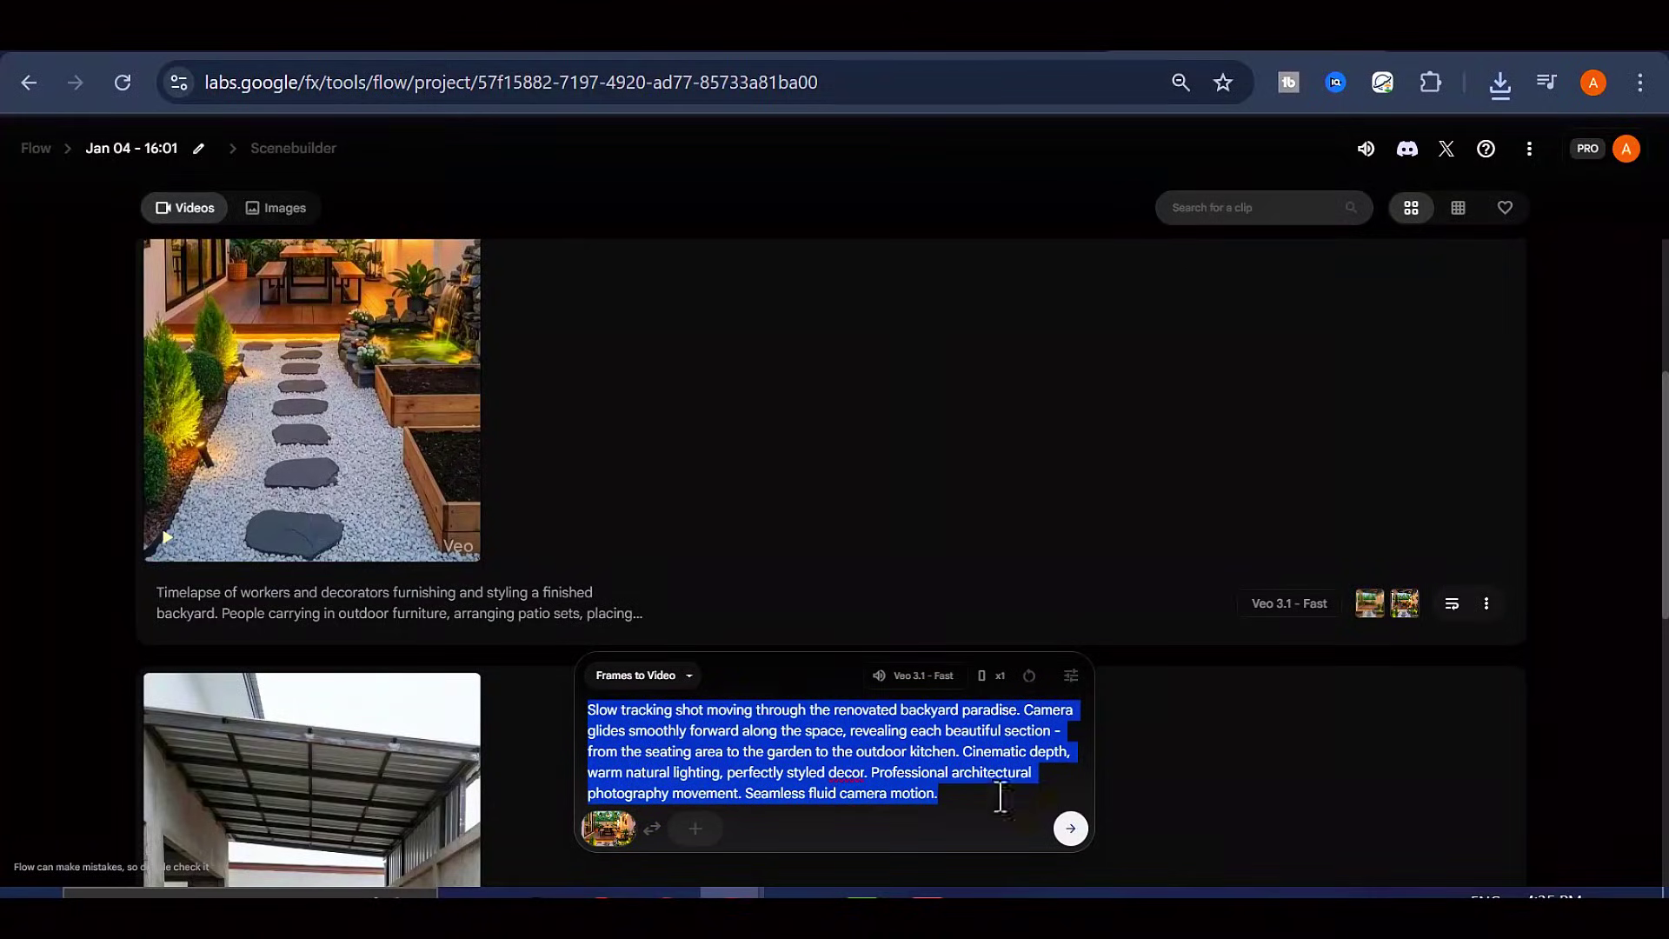
click(1071, 830)
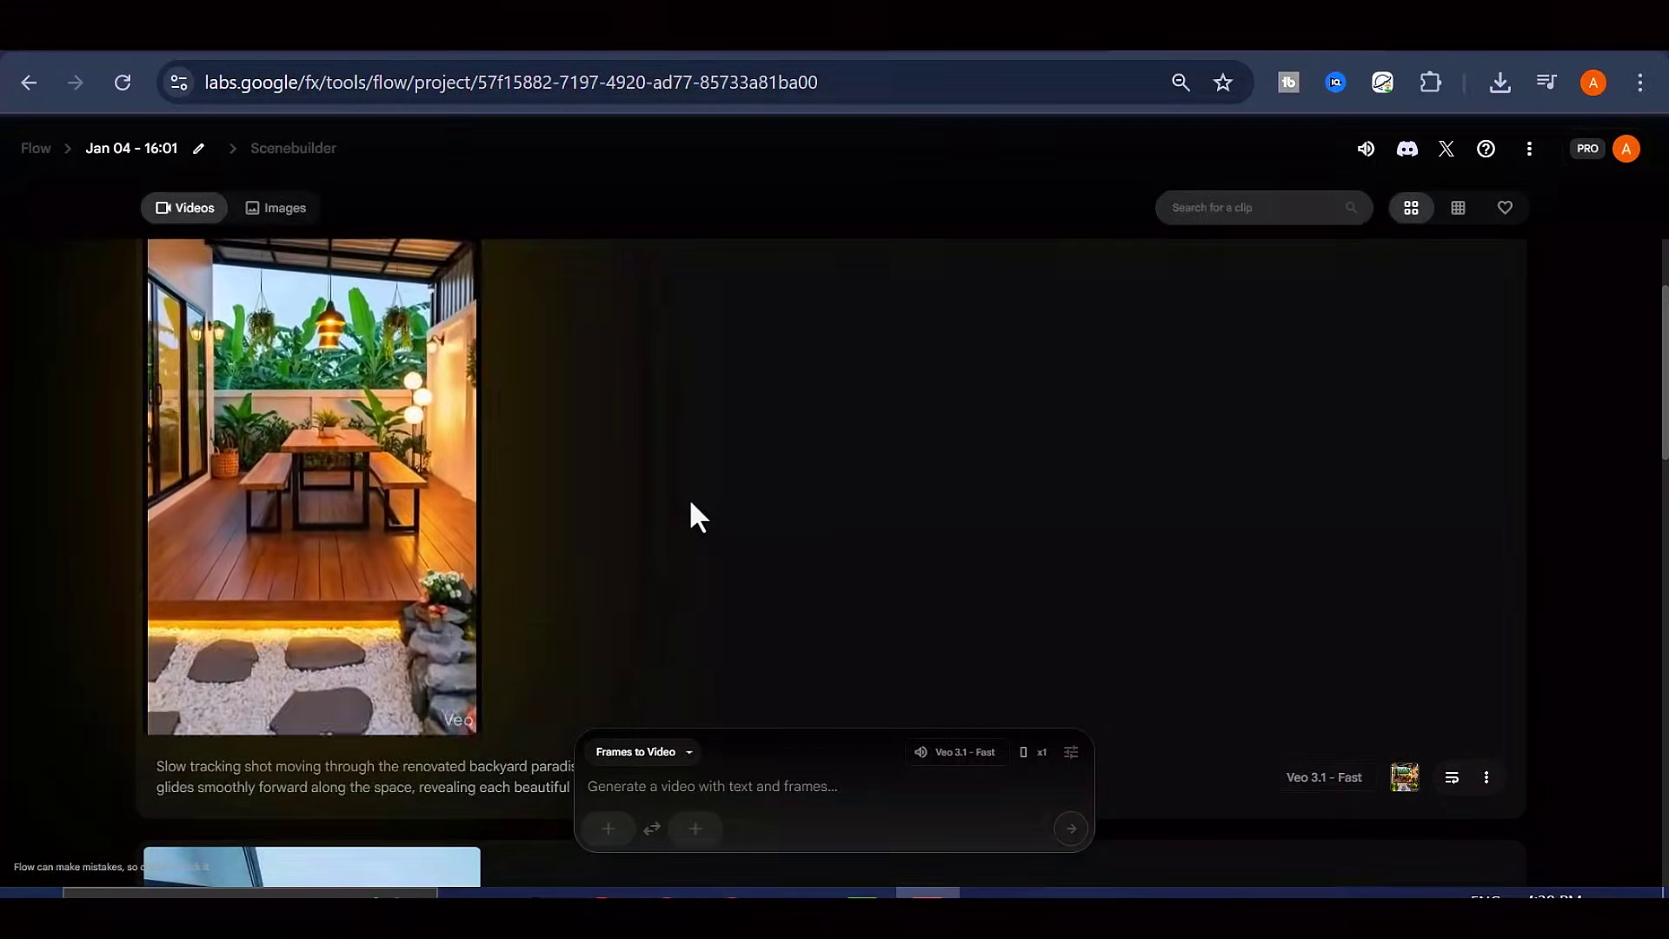
Download the patio tracking-shot video at Original size (720p)
scroll(692, 502, down, 1)
scroll(691, 502, up, 1)
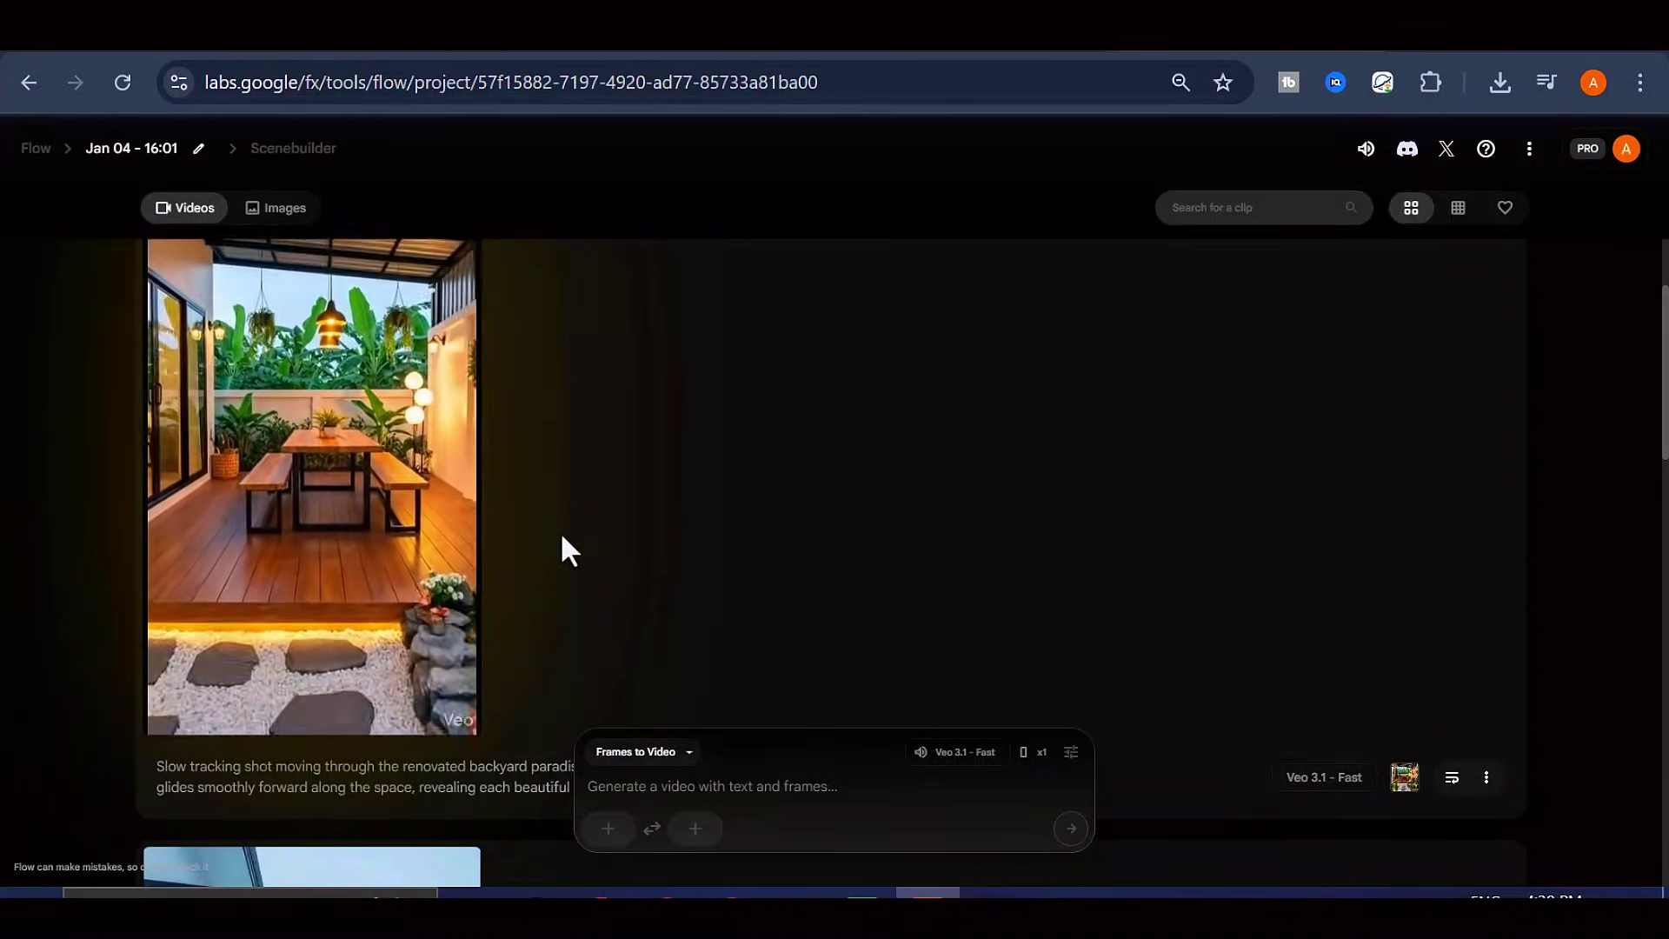
scroll(562, 537, down, 6)
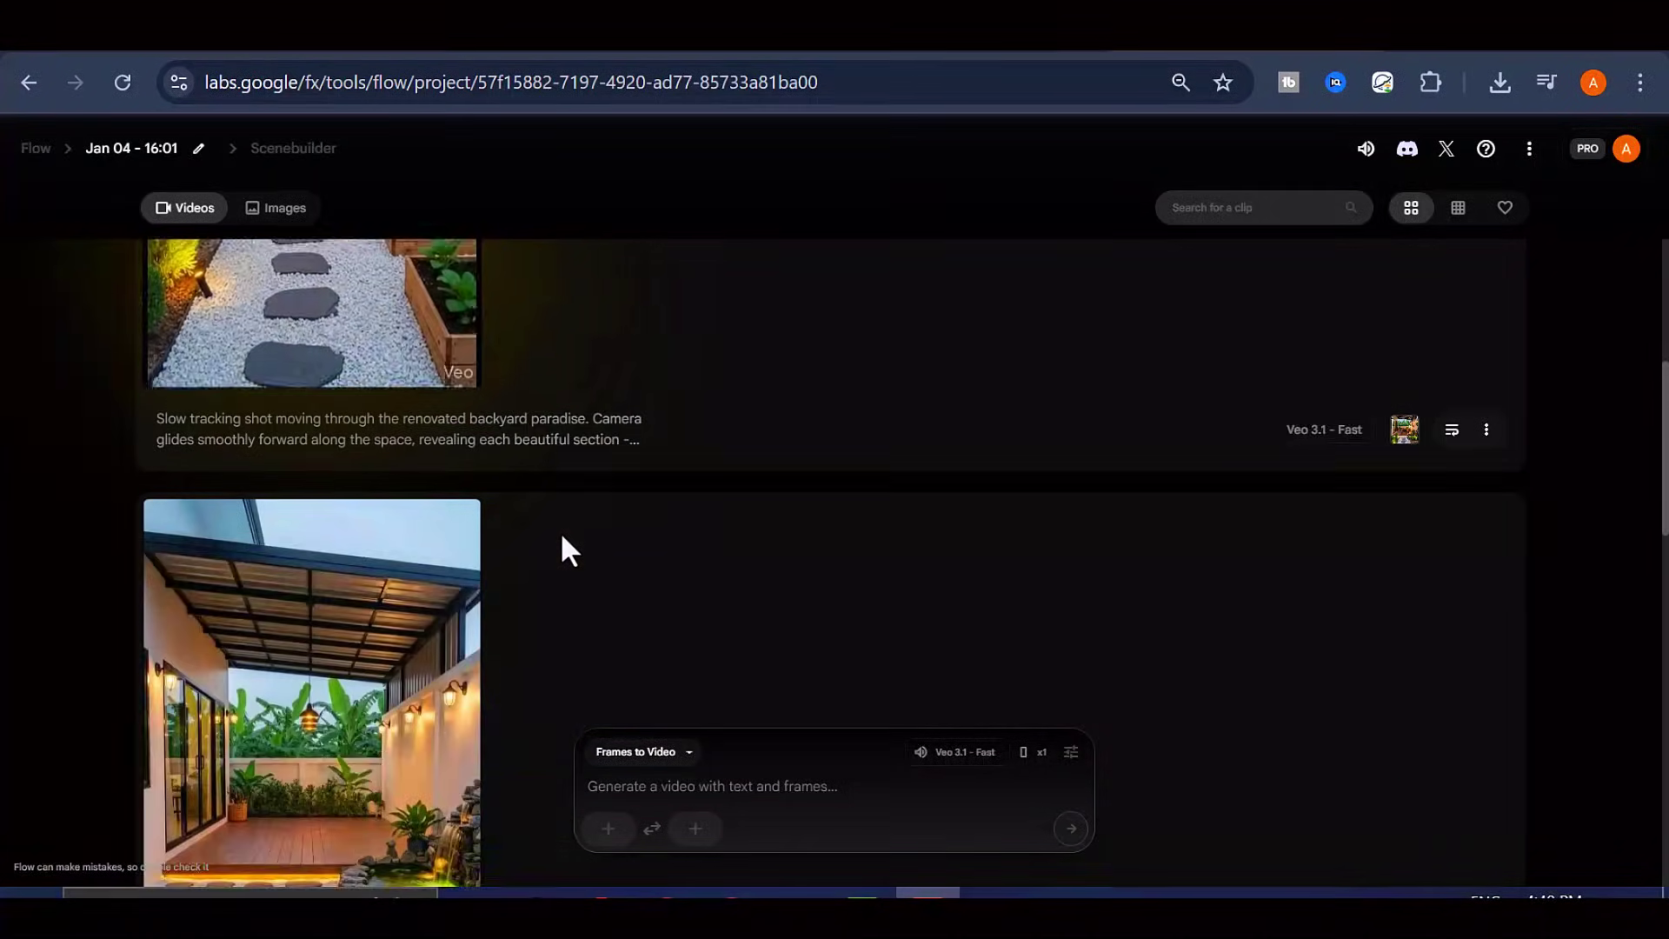
scroll(452, 397, up, 6)
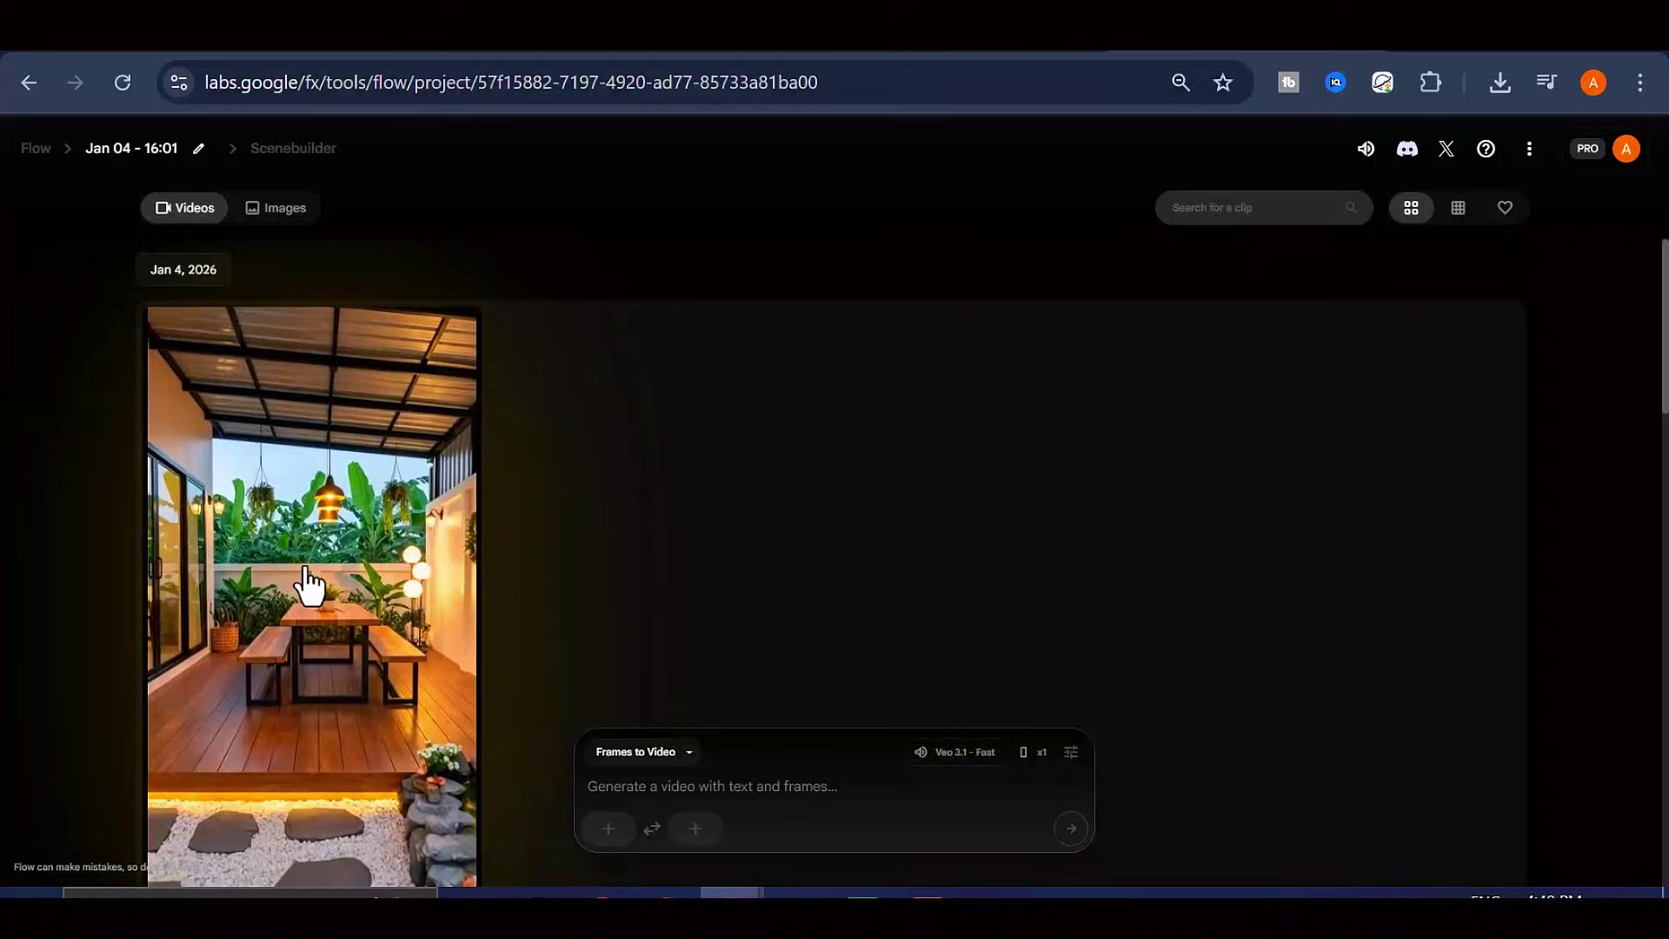
click(385, 335)
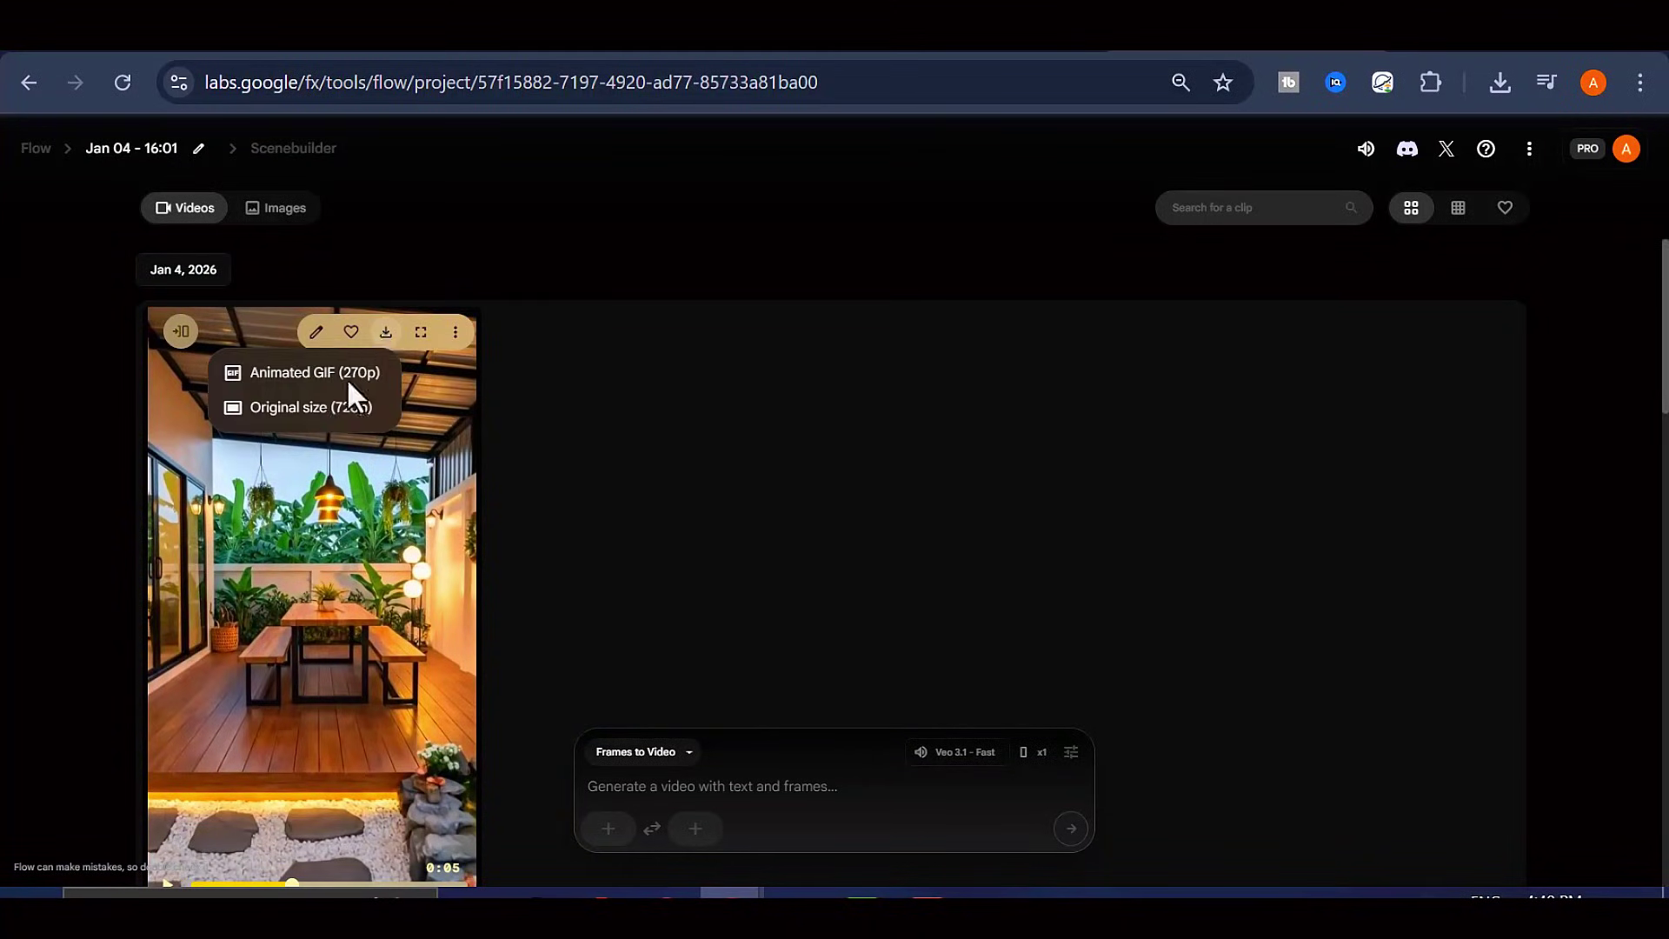
click(314, 406)
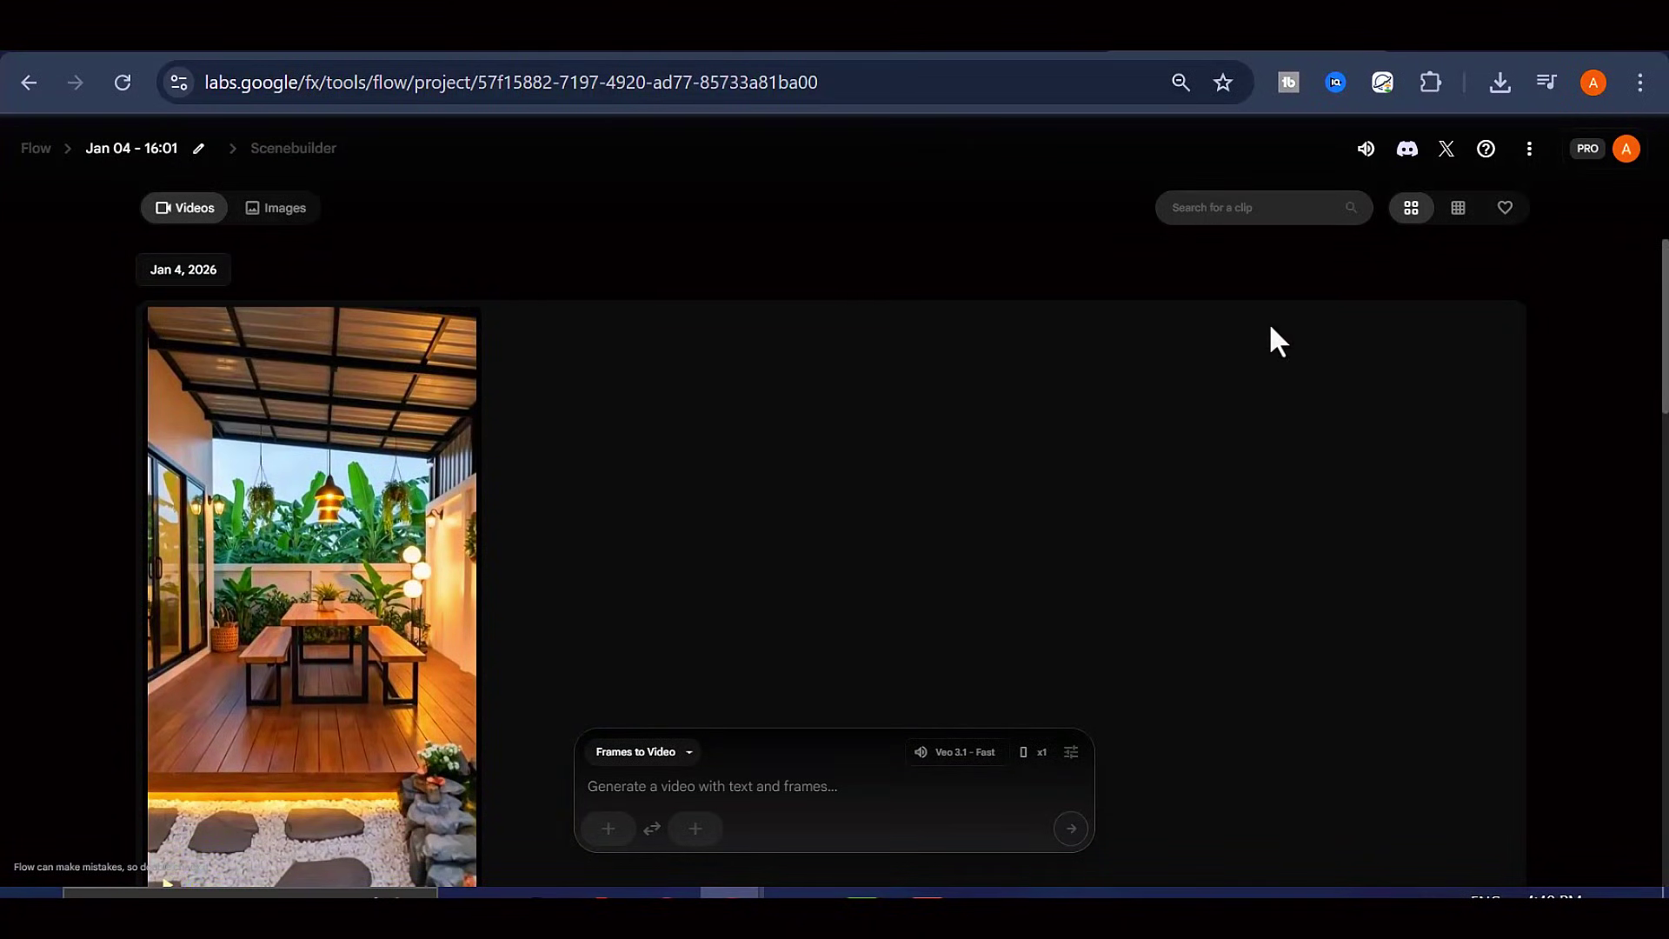
scroll(462, 373, down, 10)
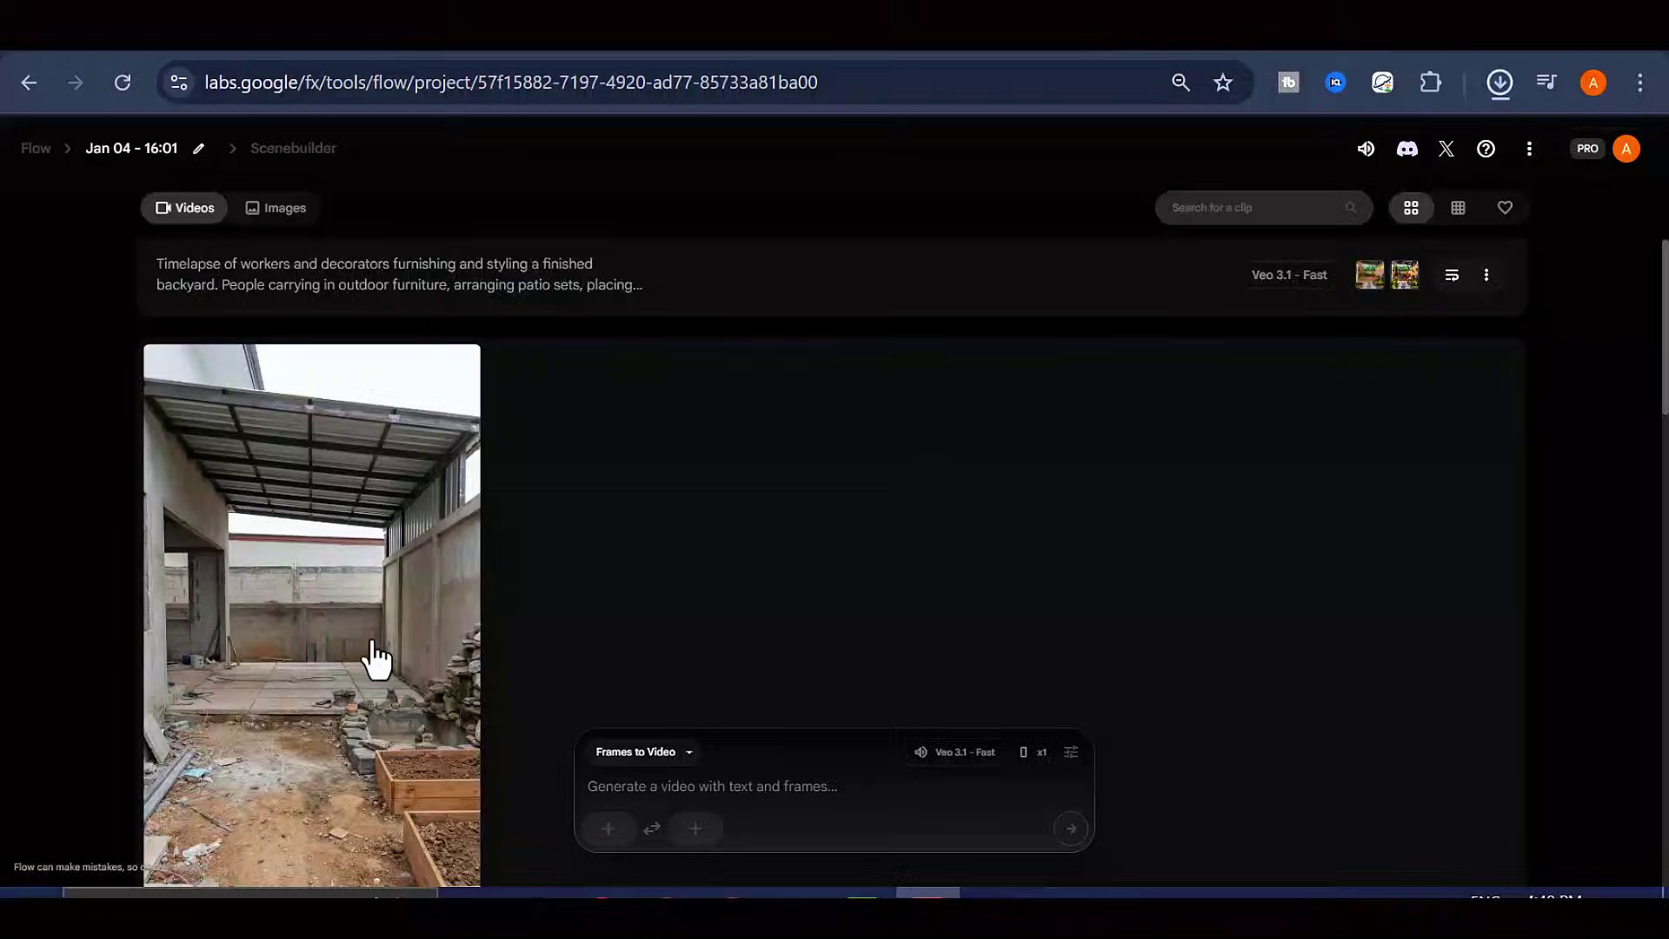
scroll(374, 661, up, 10)
scroll(375, 430, down, 3)
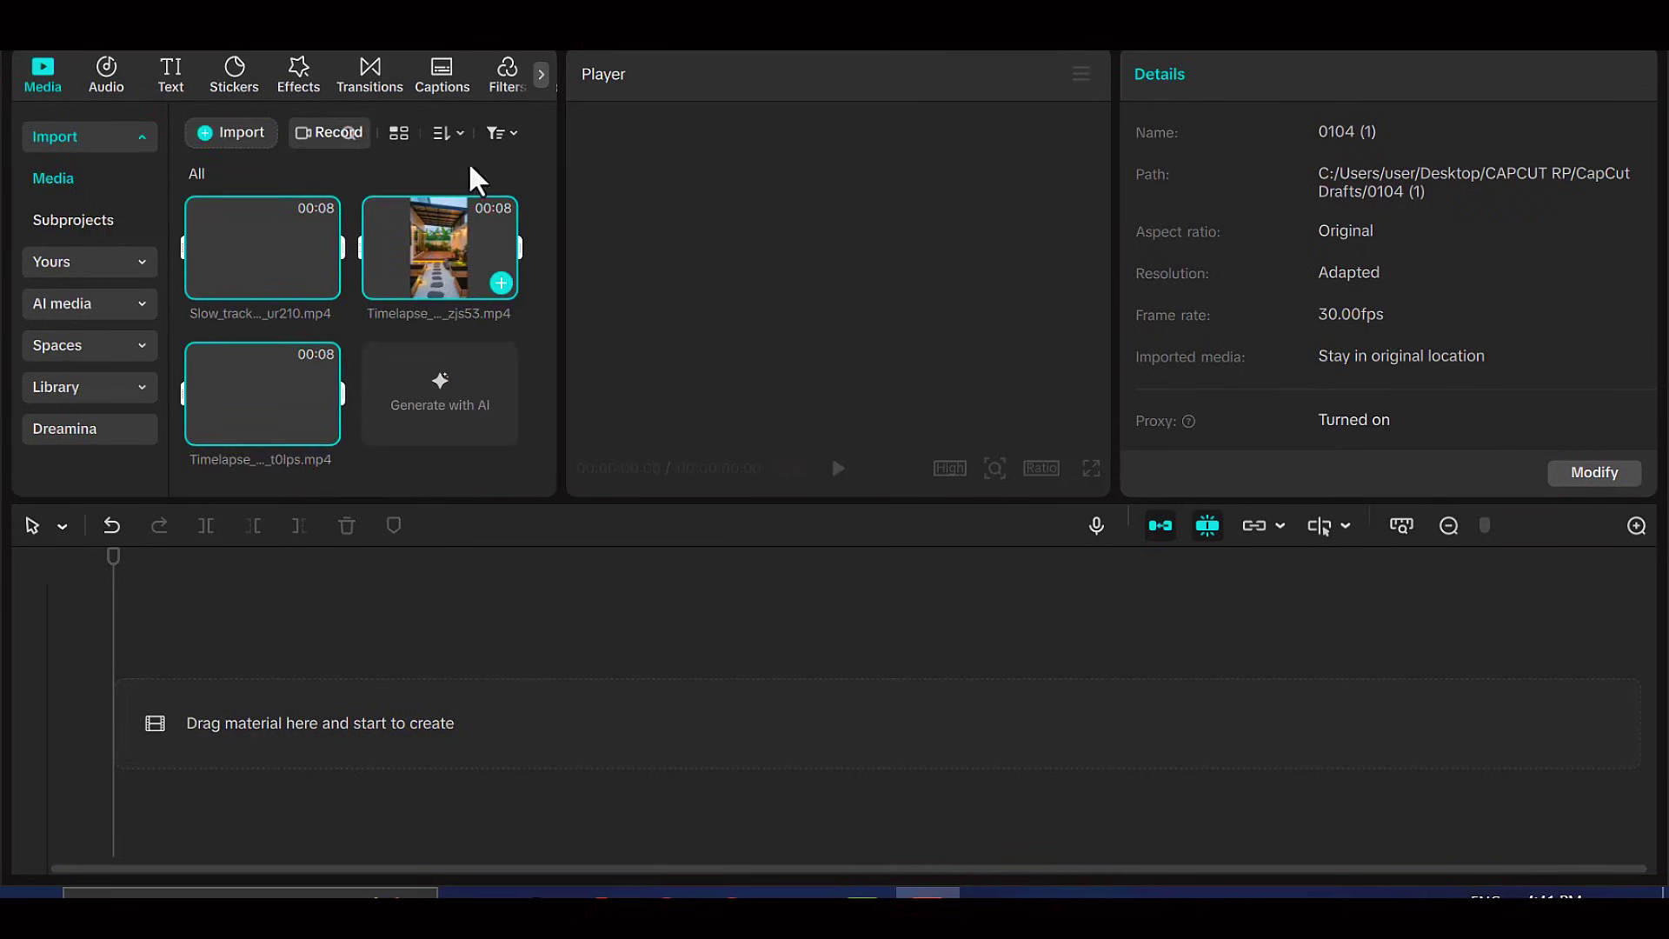
Sort imported media by Time created and drag the three clips onto the timeline
click(451, 135)
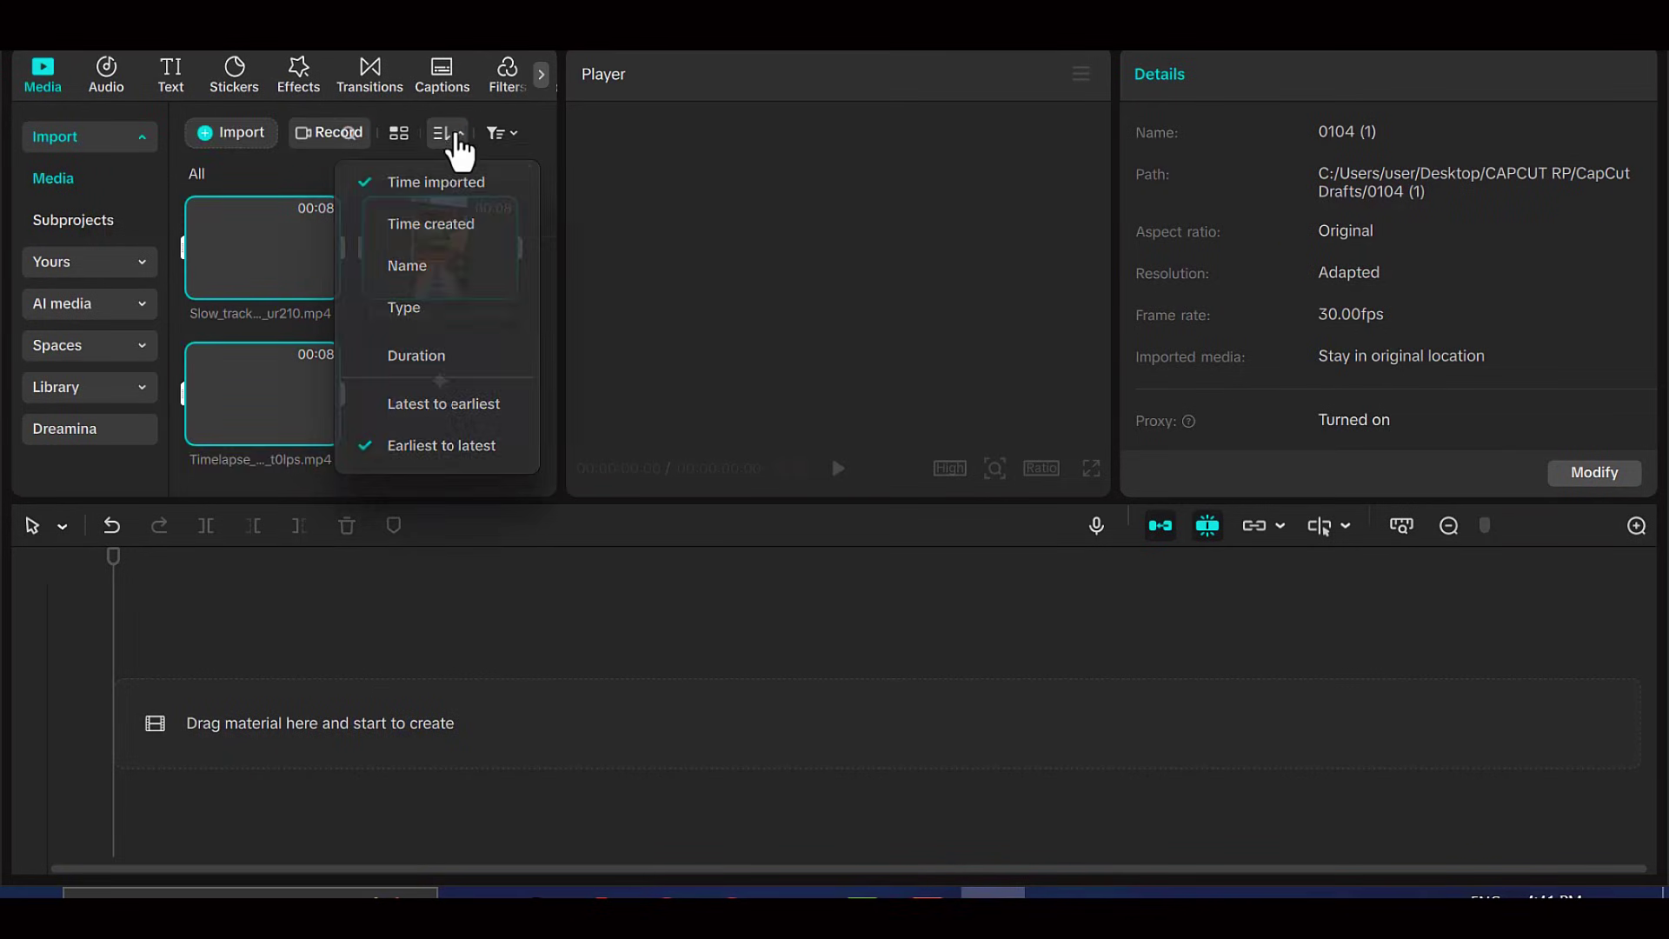
click(451, 226)
click(451, 141)
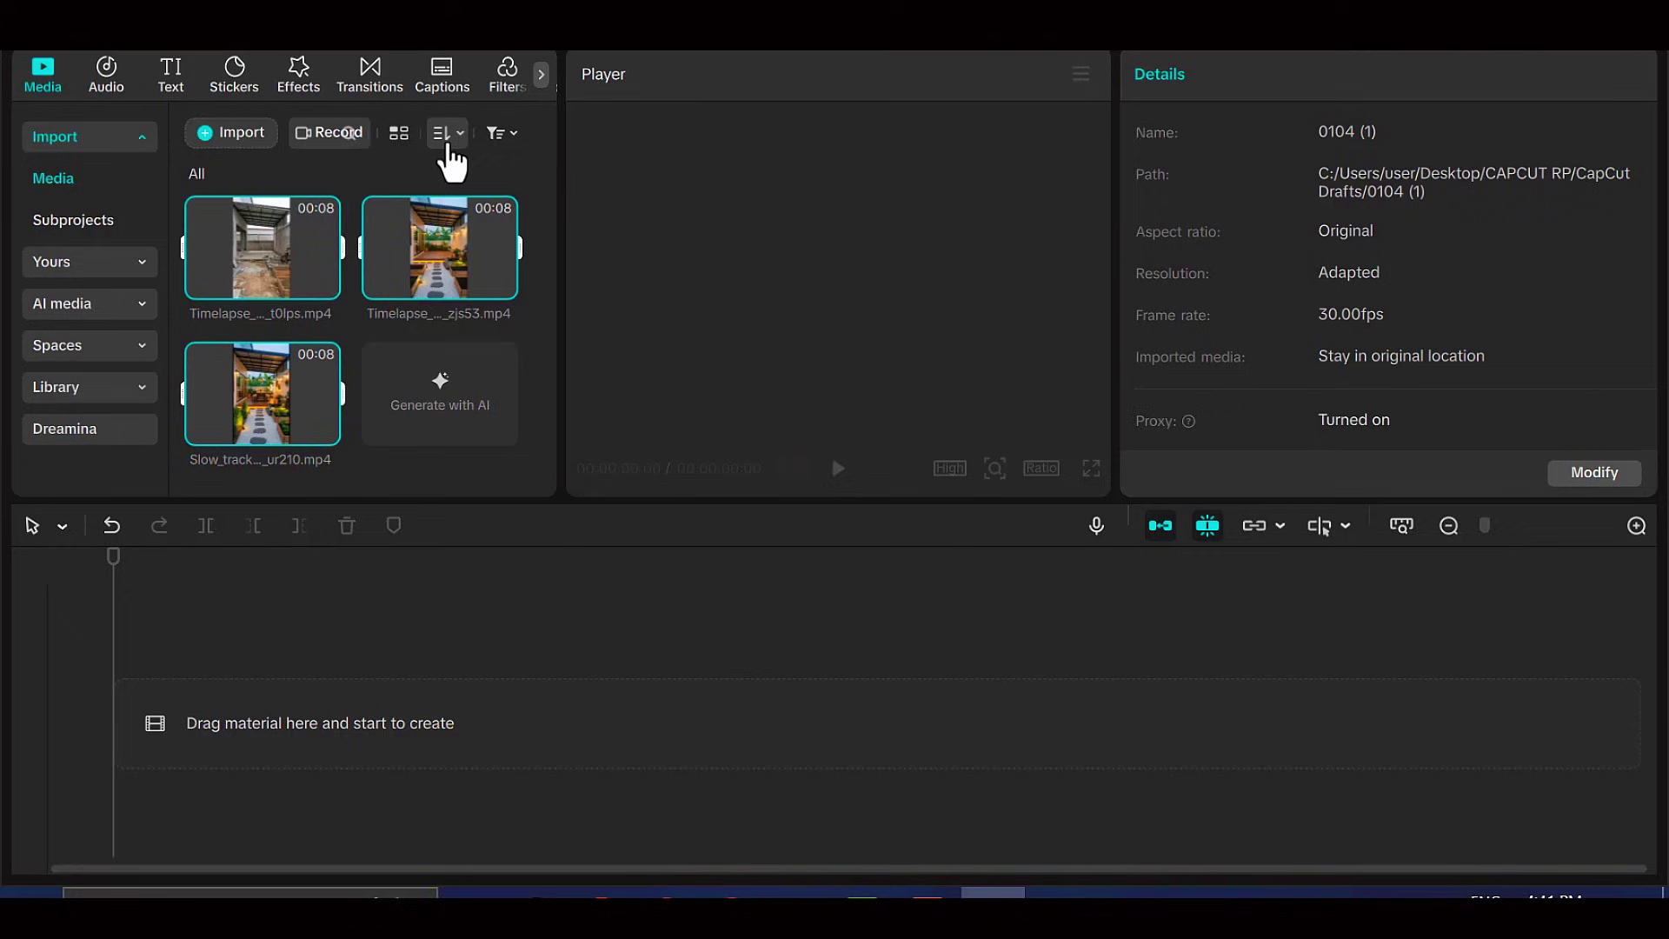
drag(270, 256, 247, 668)
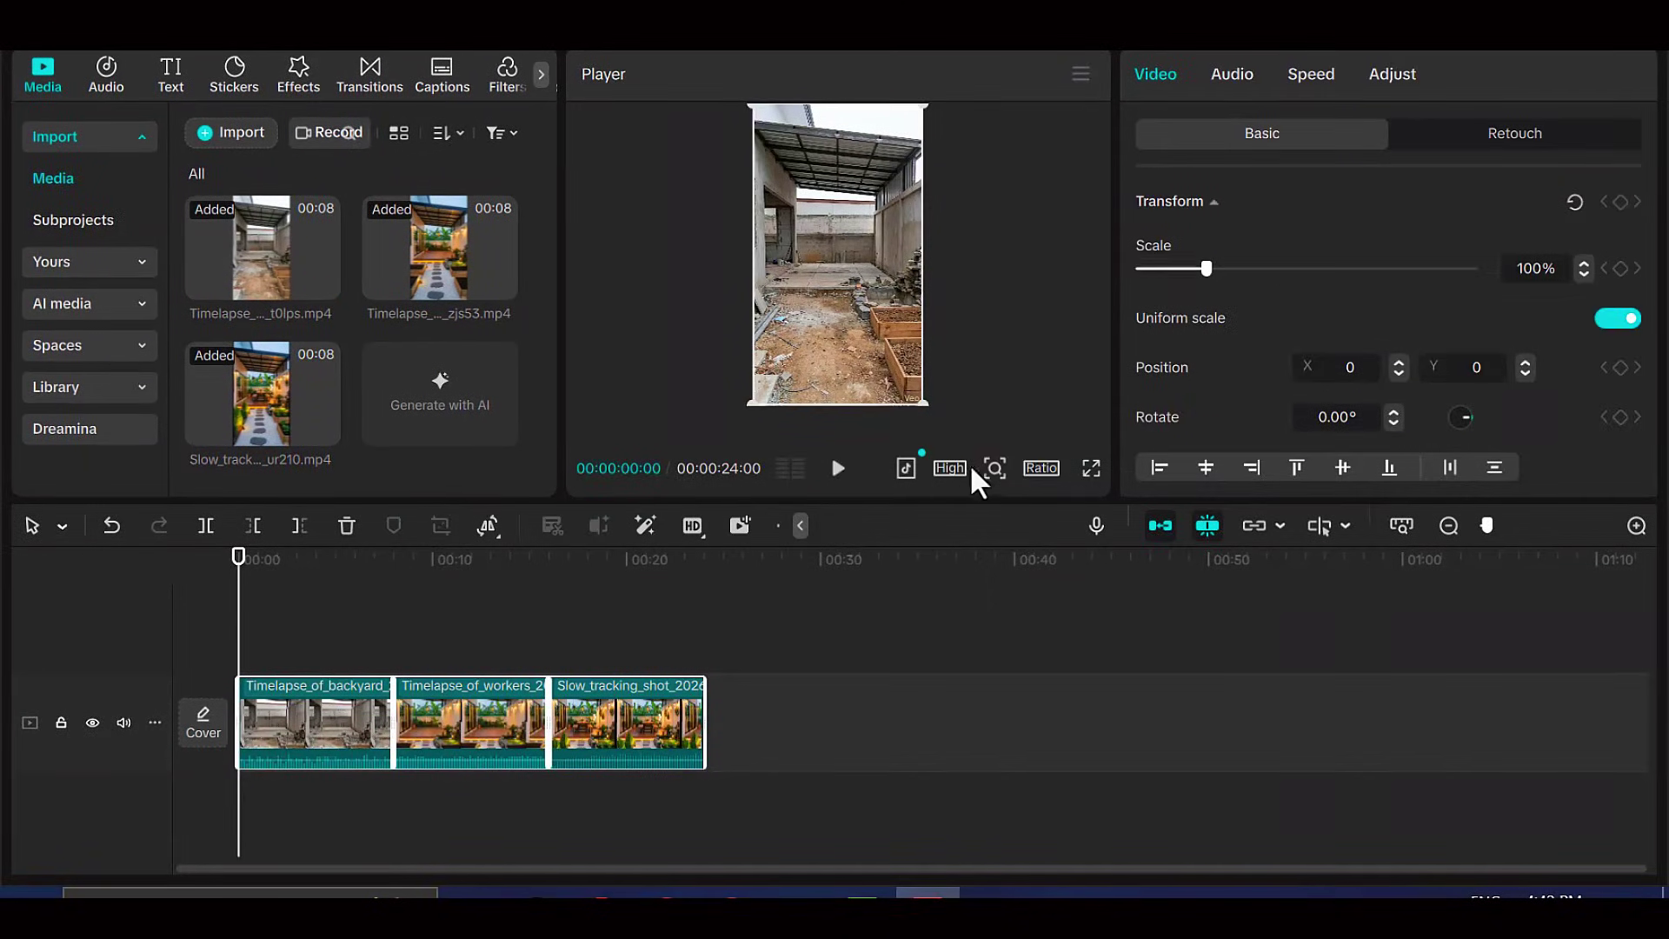
Switch the project ratio to vertical 9:16 and zoom the timeline in
click(1042, 469)
click(1108, 748)
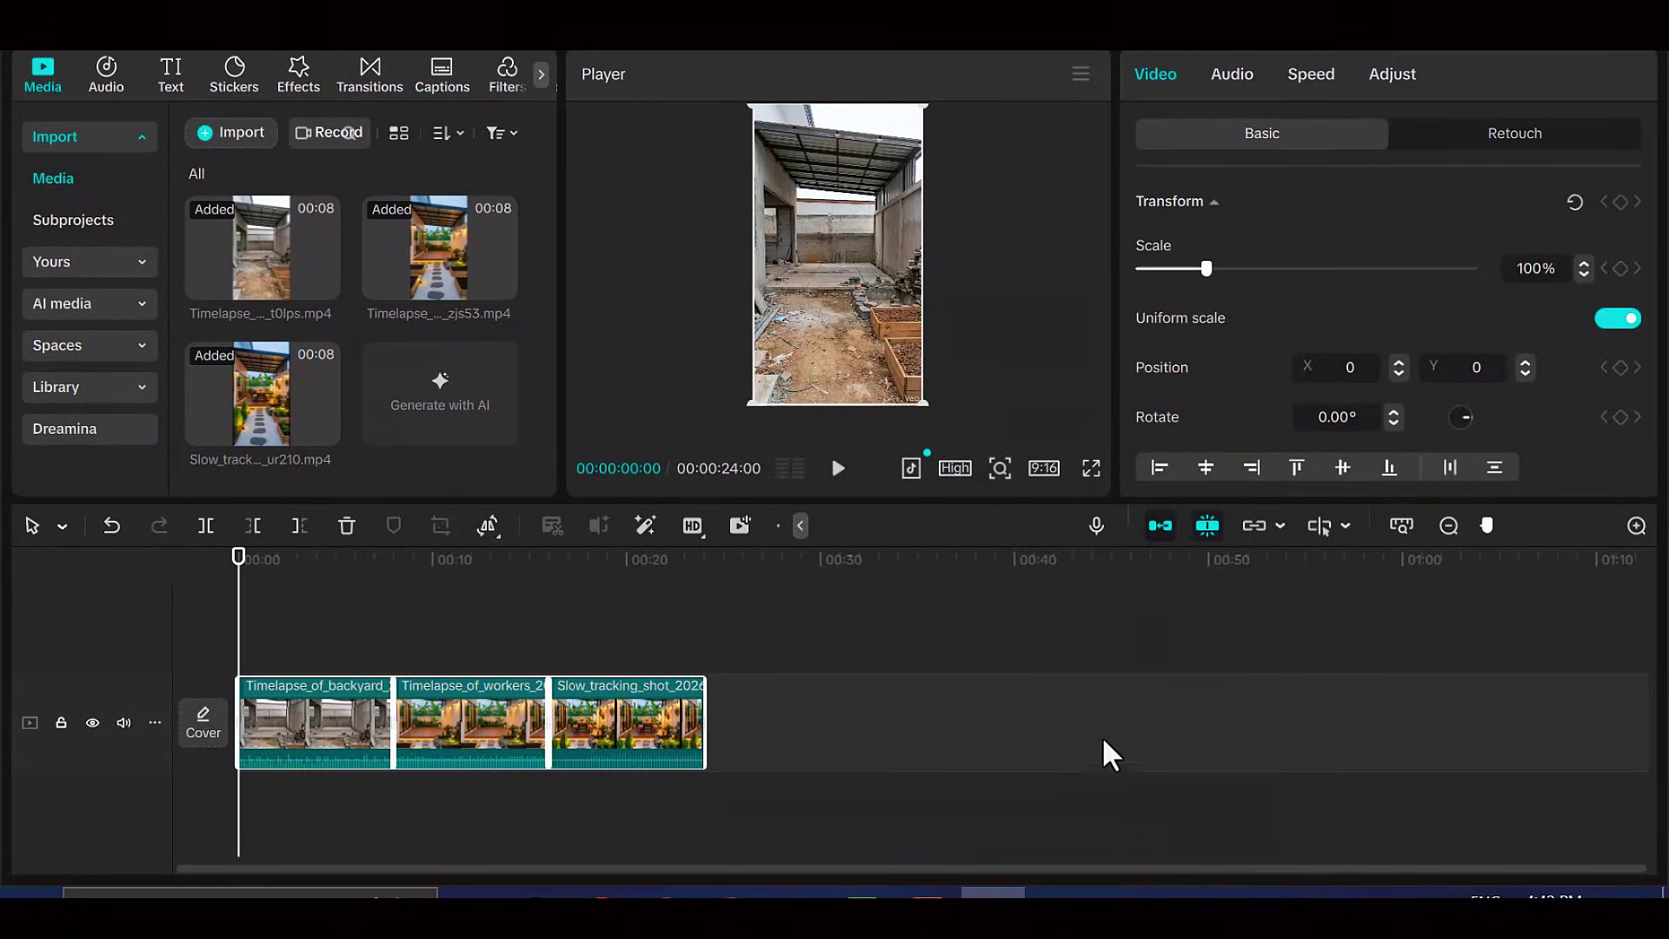
click(1636, 526)
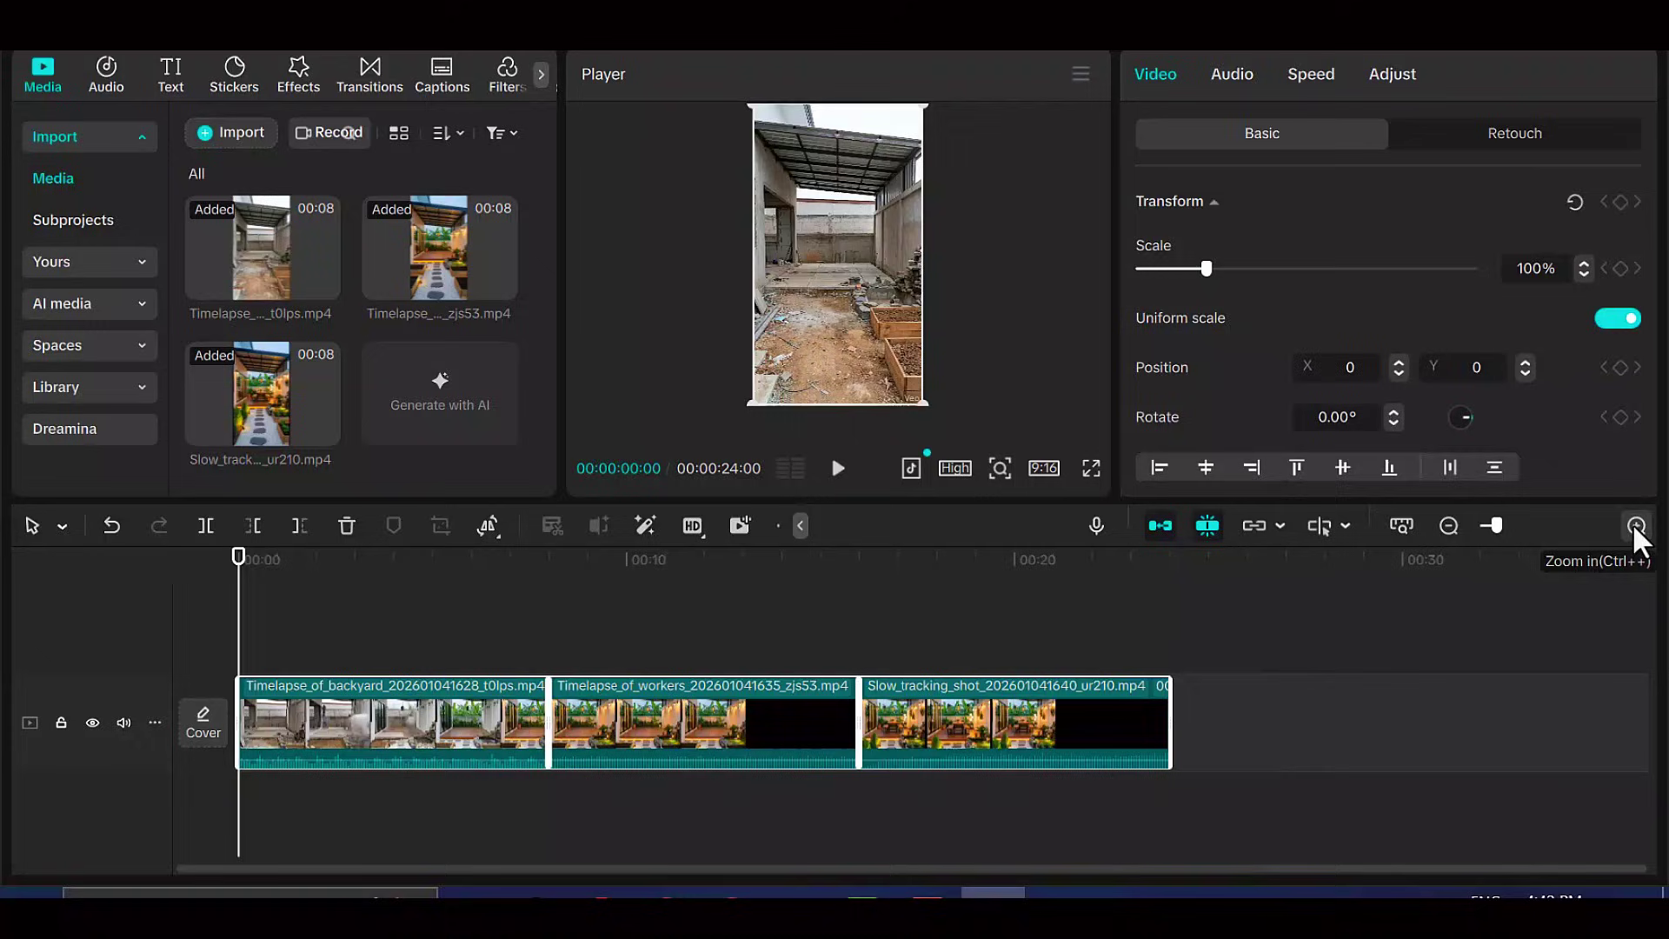
Preview the three clips playing in sequence, then return the playhead to the start
drag(235, 627, 245, 842)
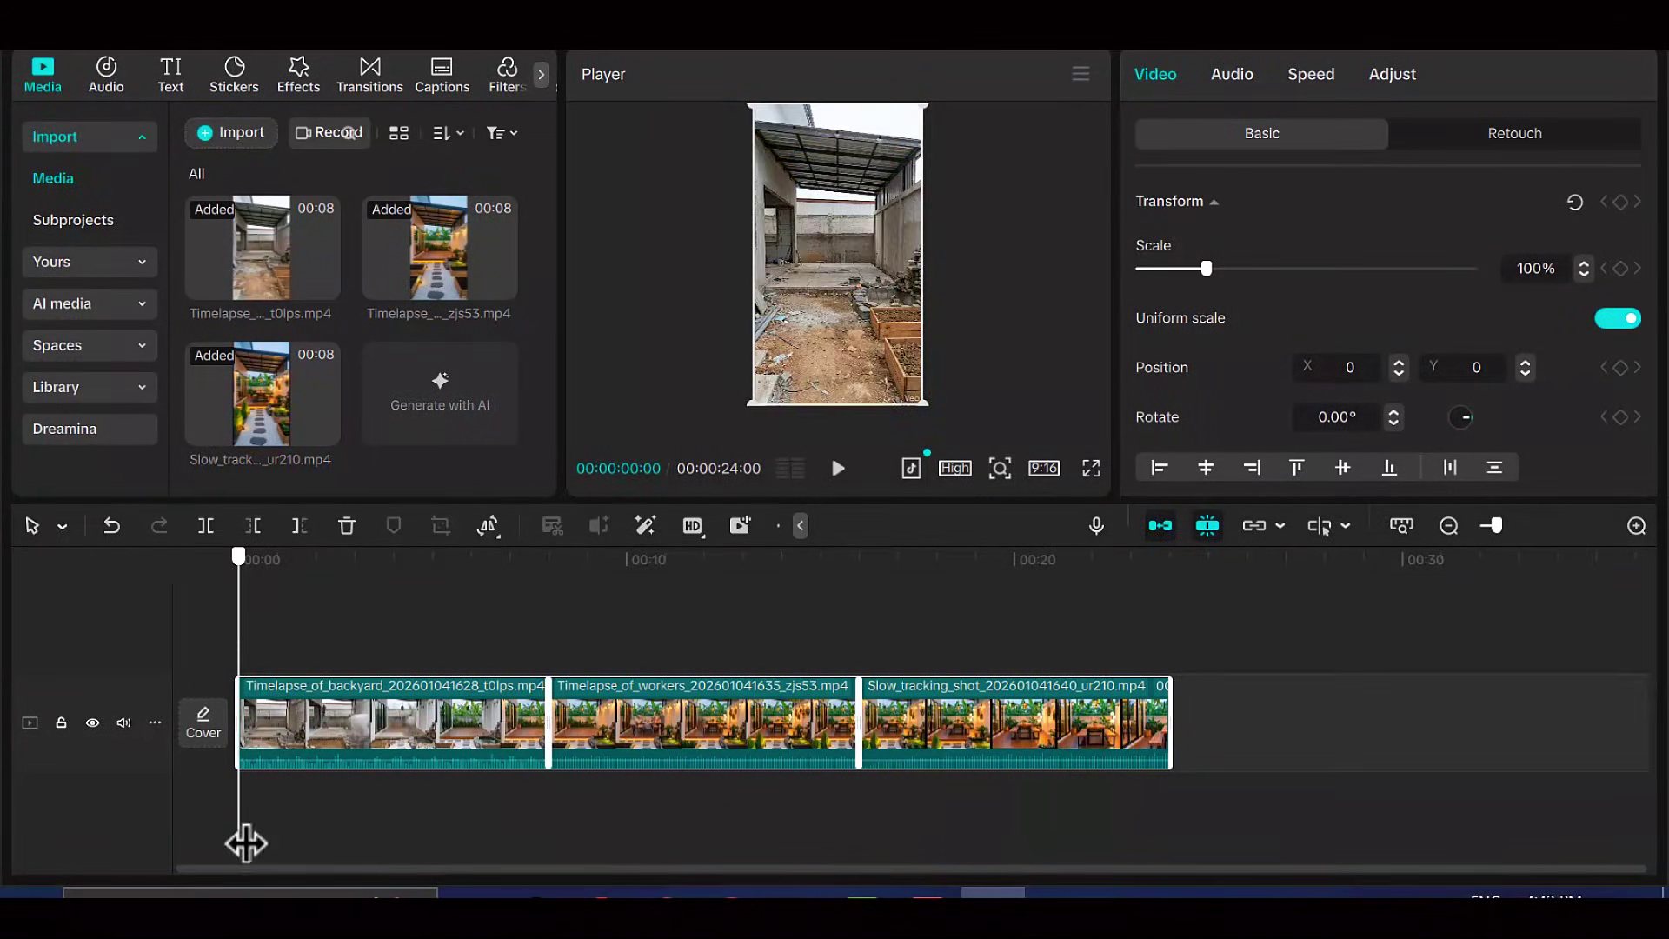
click(838, 468)
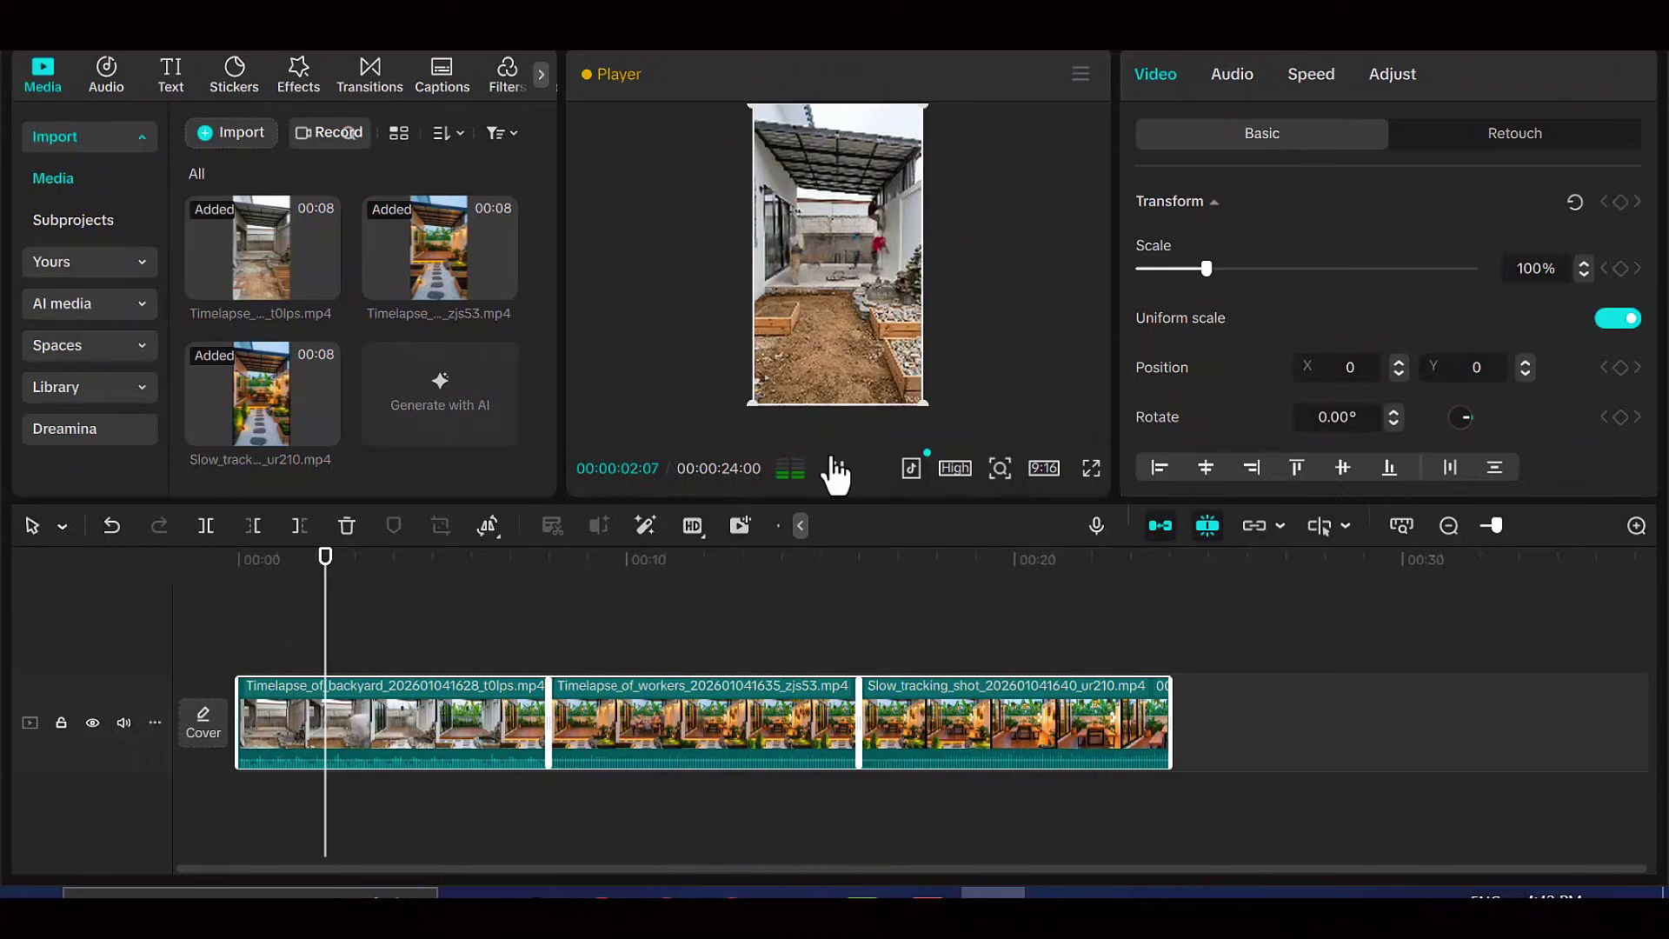
click(836, 470)
click(472, 666)
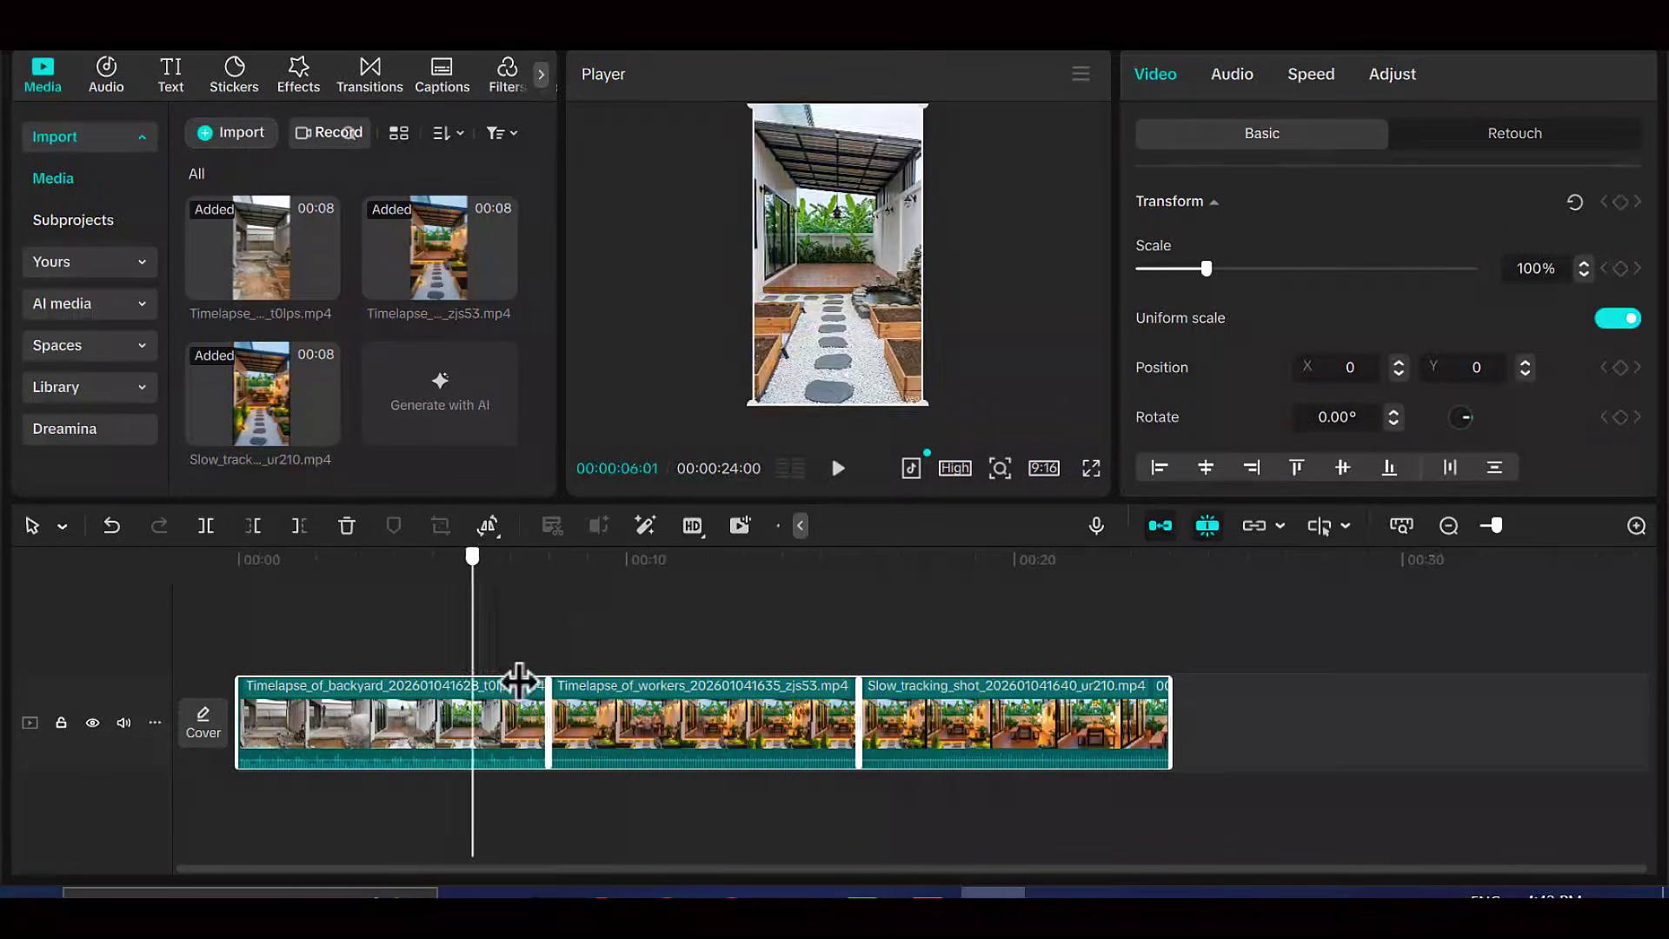
click(838, 468)
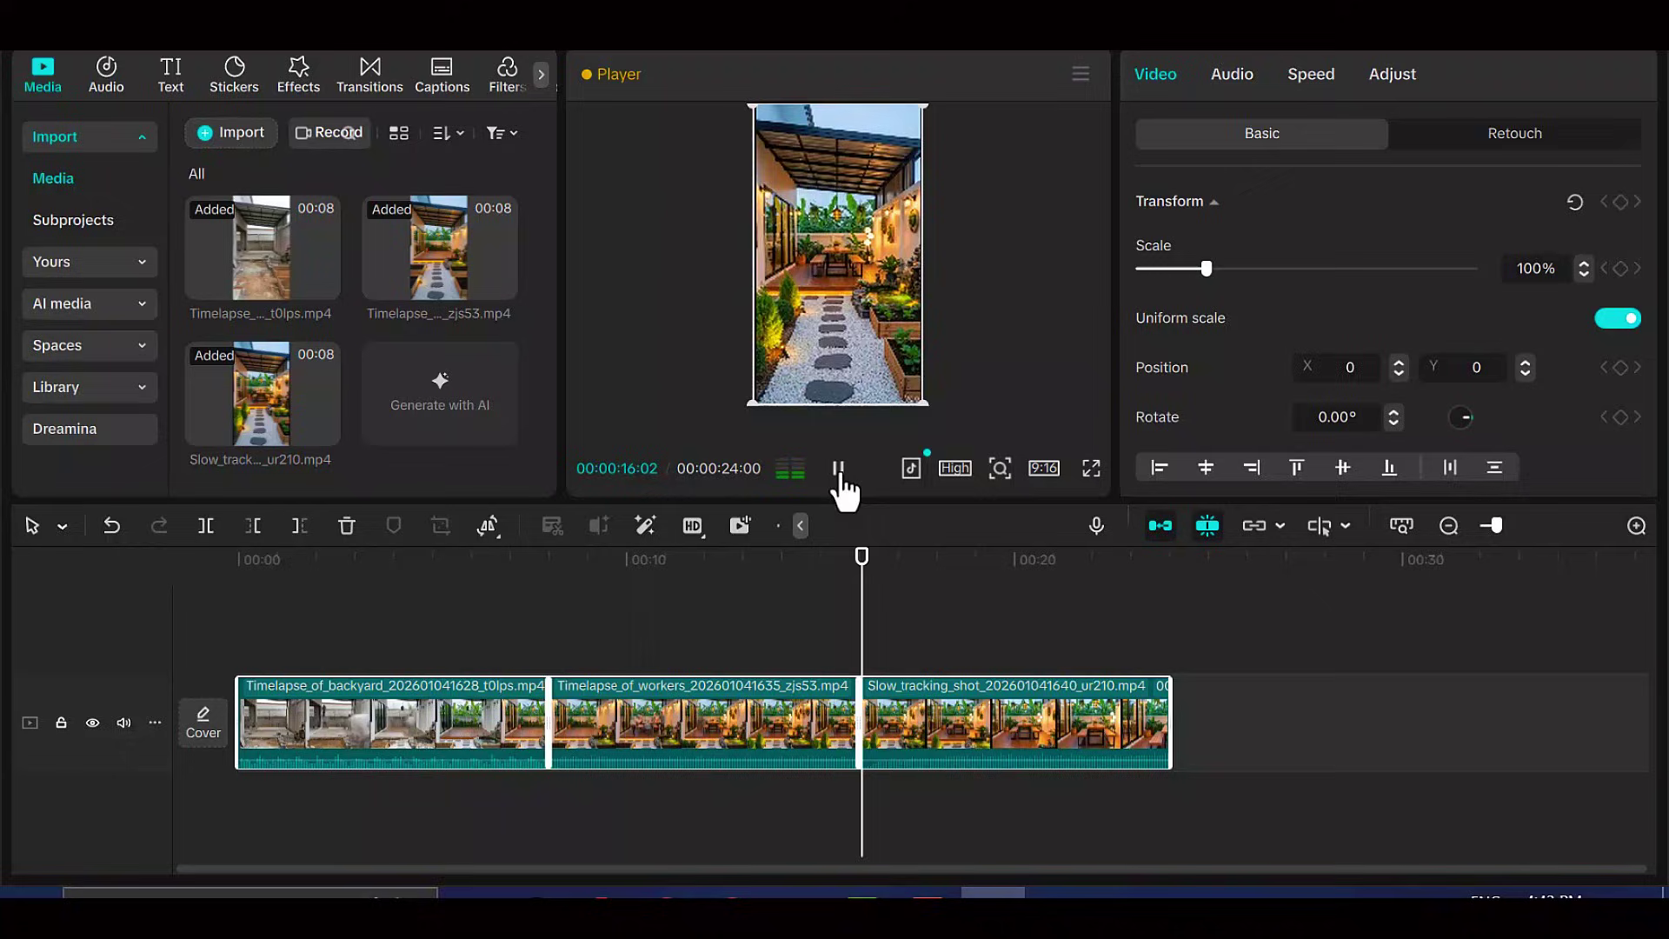
click(838, 470)
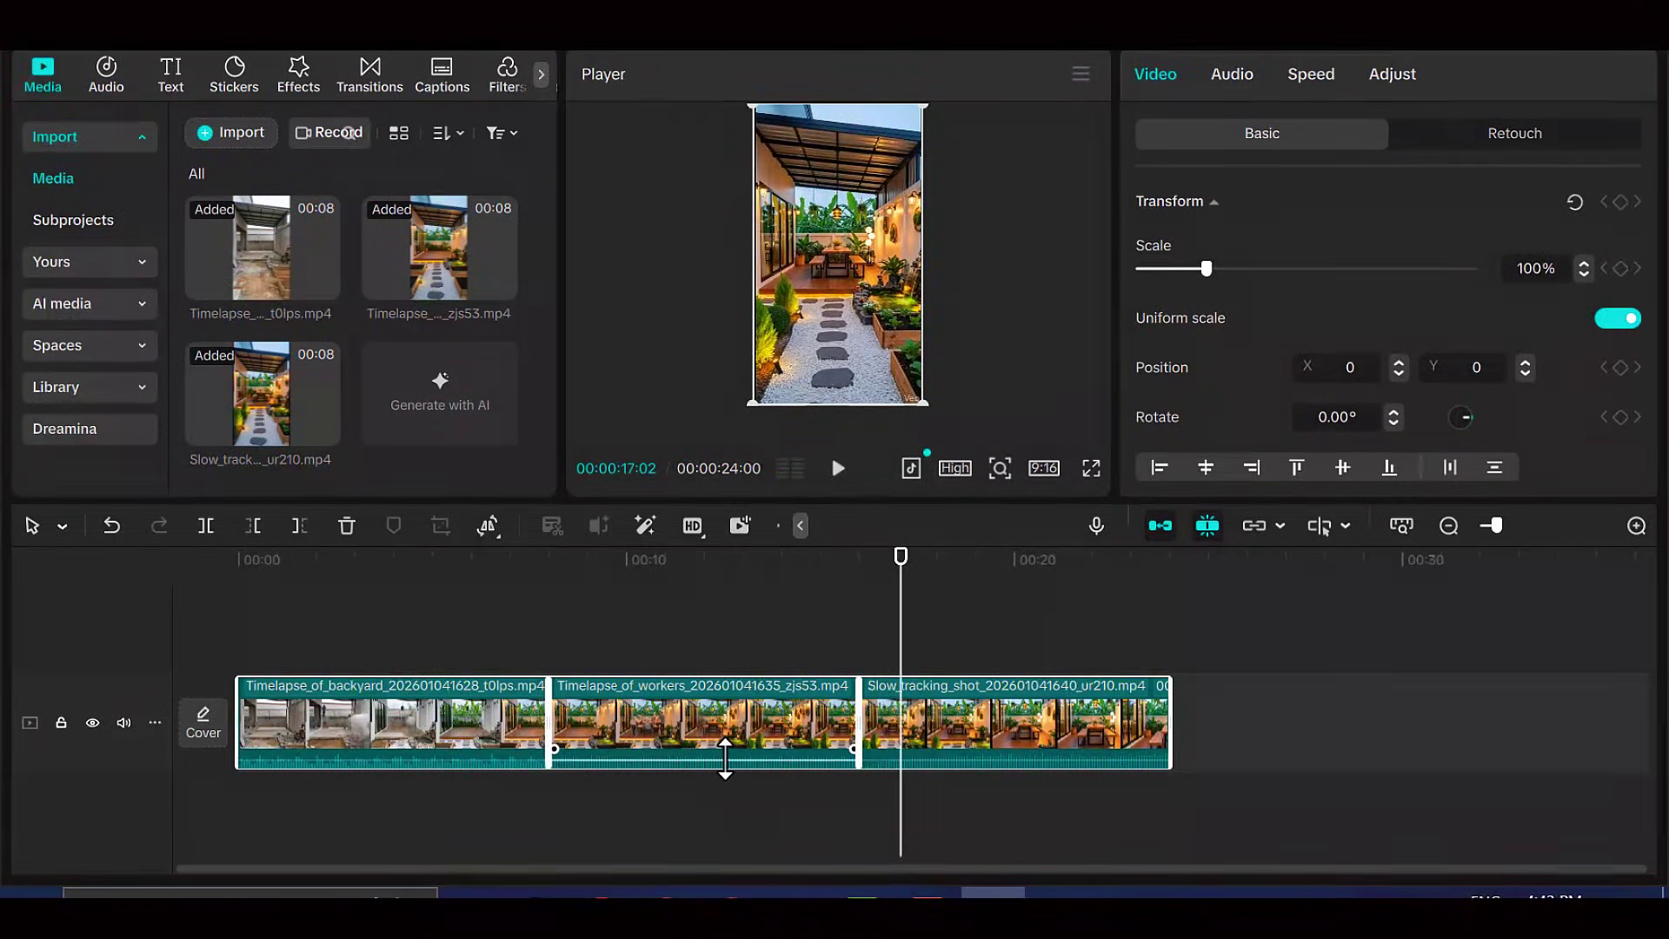
click(725, 756)
click(440, 748)
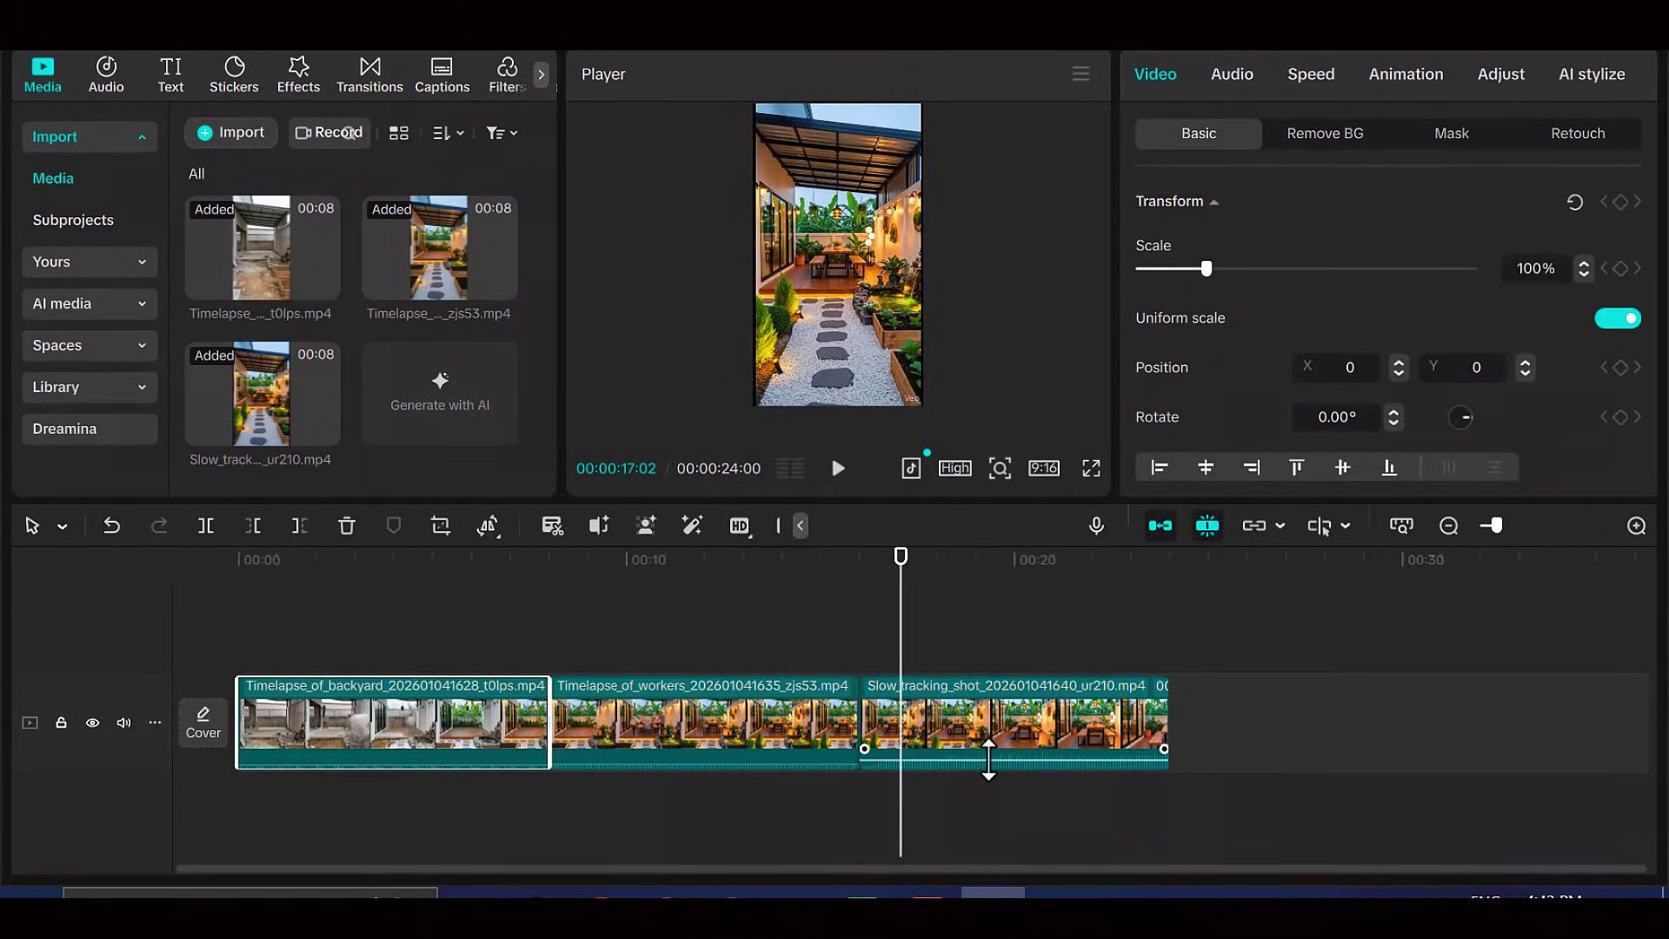
click(988, 756)
key(Home)
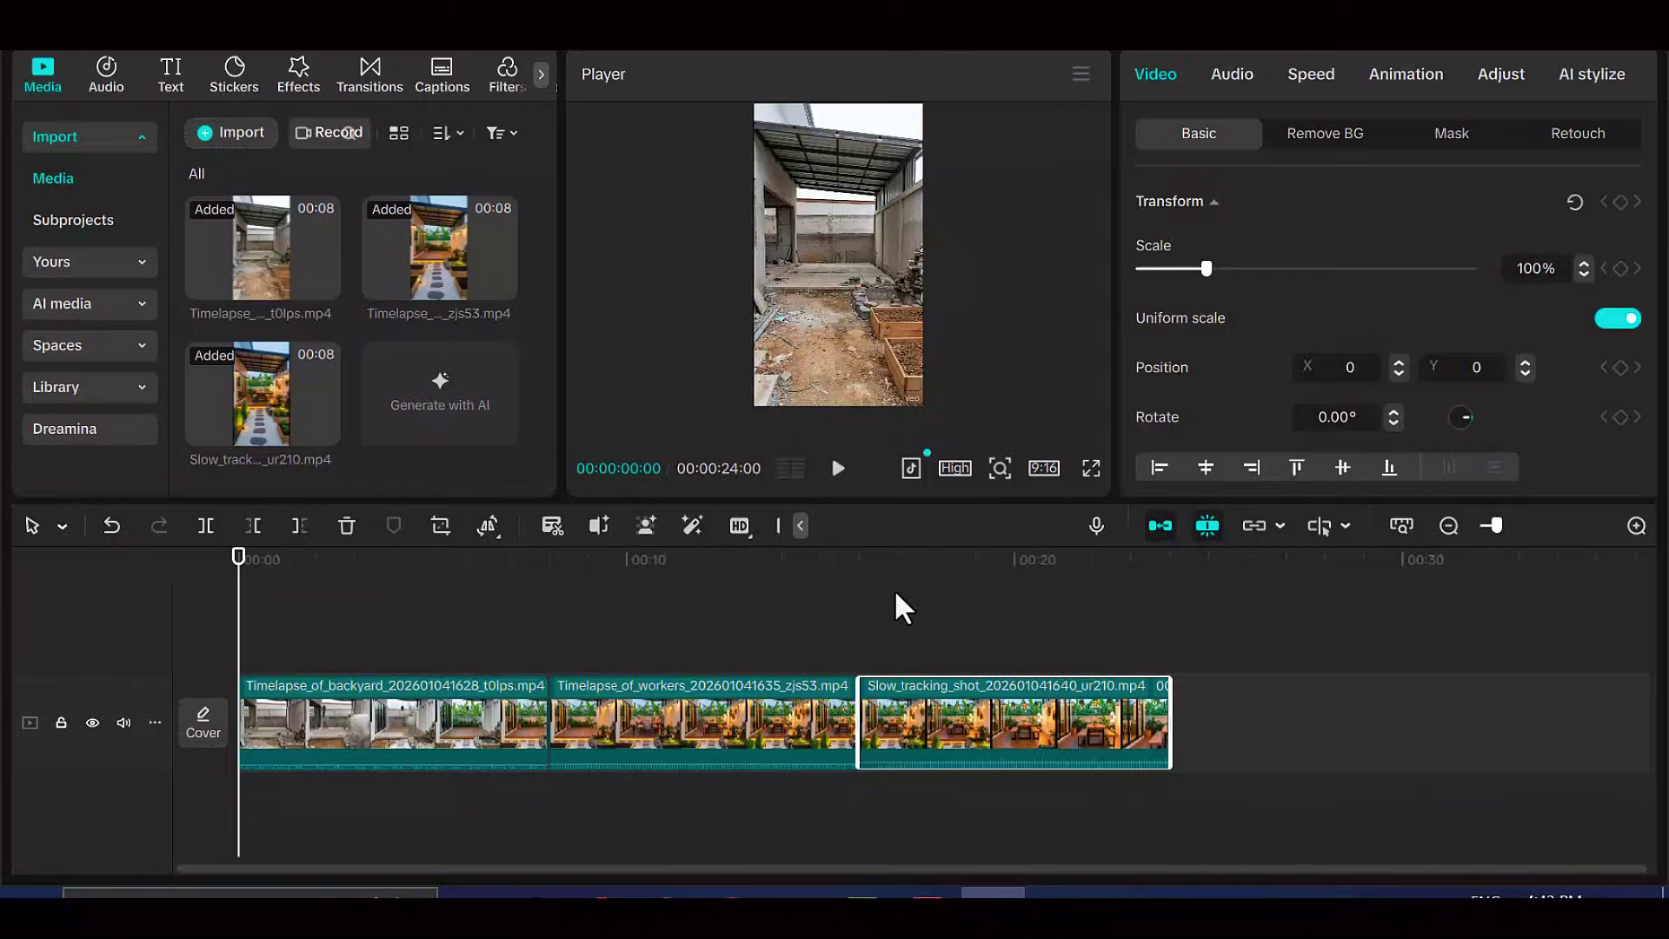
Search the music library for 'upbeat' and add the first track to the timeline
click(117, 83)
click(333, 139)
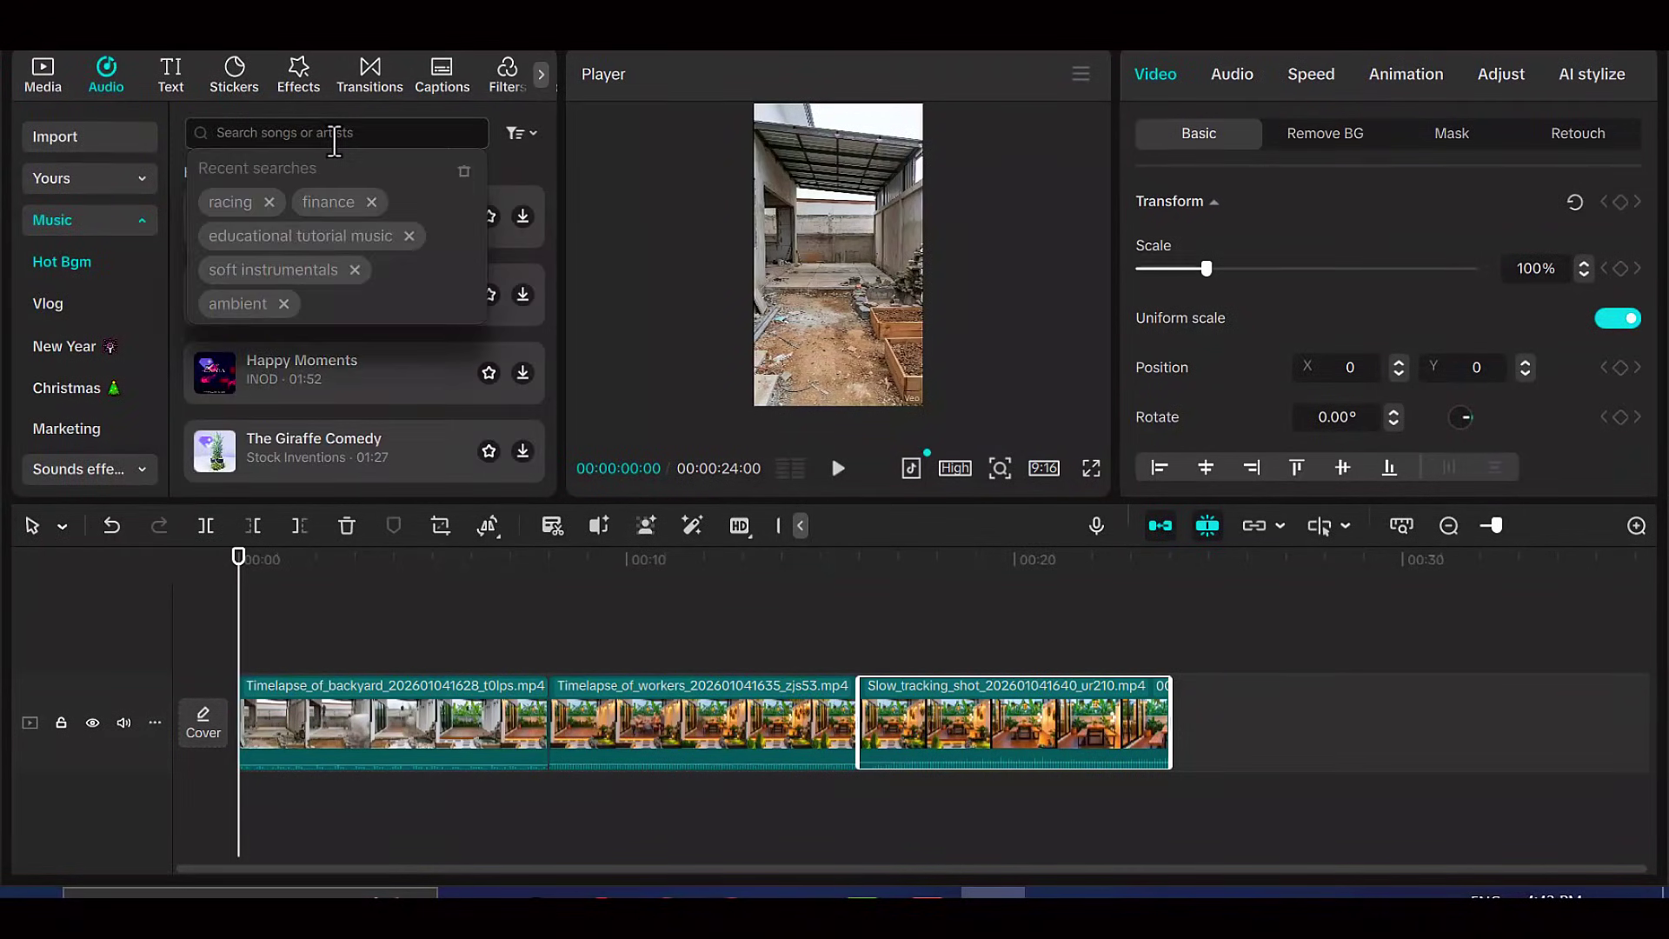
text(upbeat)
key(Return)
click(522, 187)
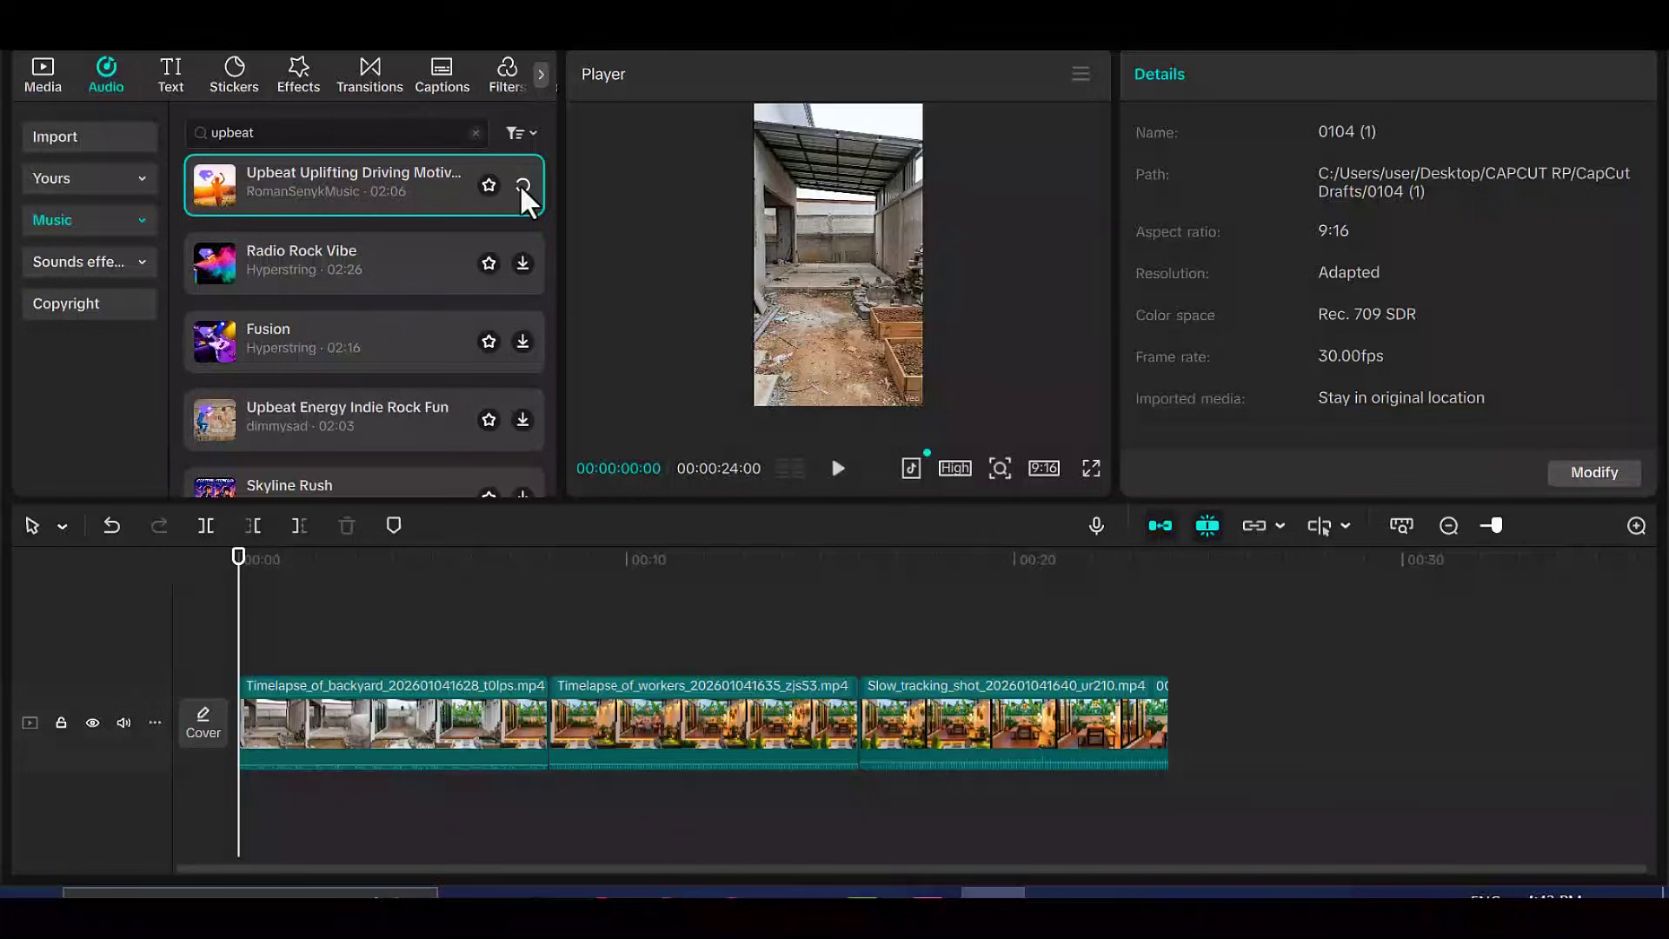
click(522, 185)
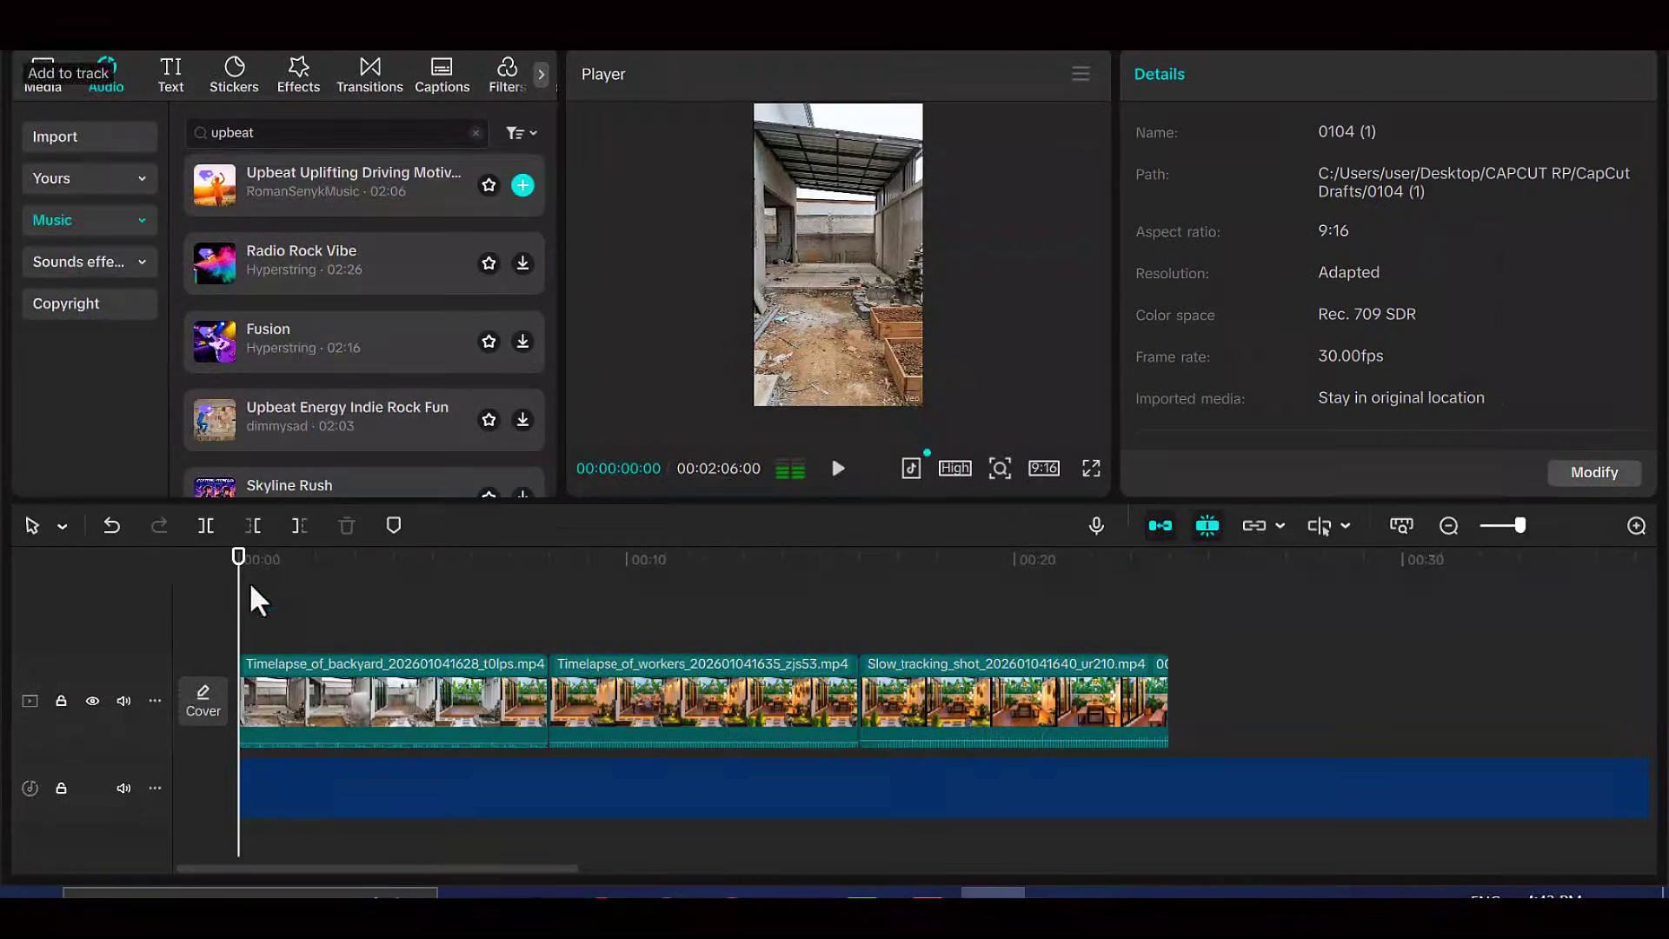
Trim the music to end with the video and lower its volume to -8.4dB
click(253, 553)
click(982, 559)
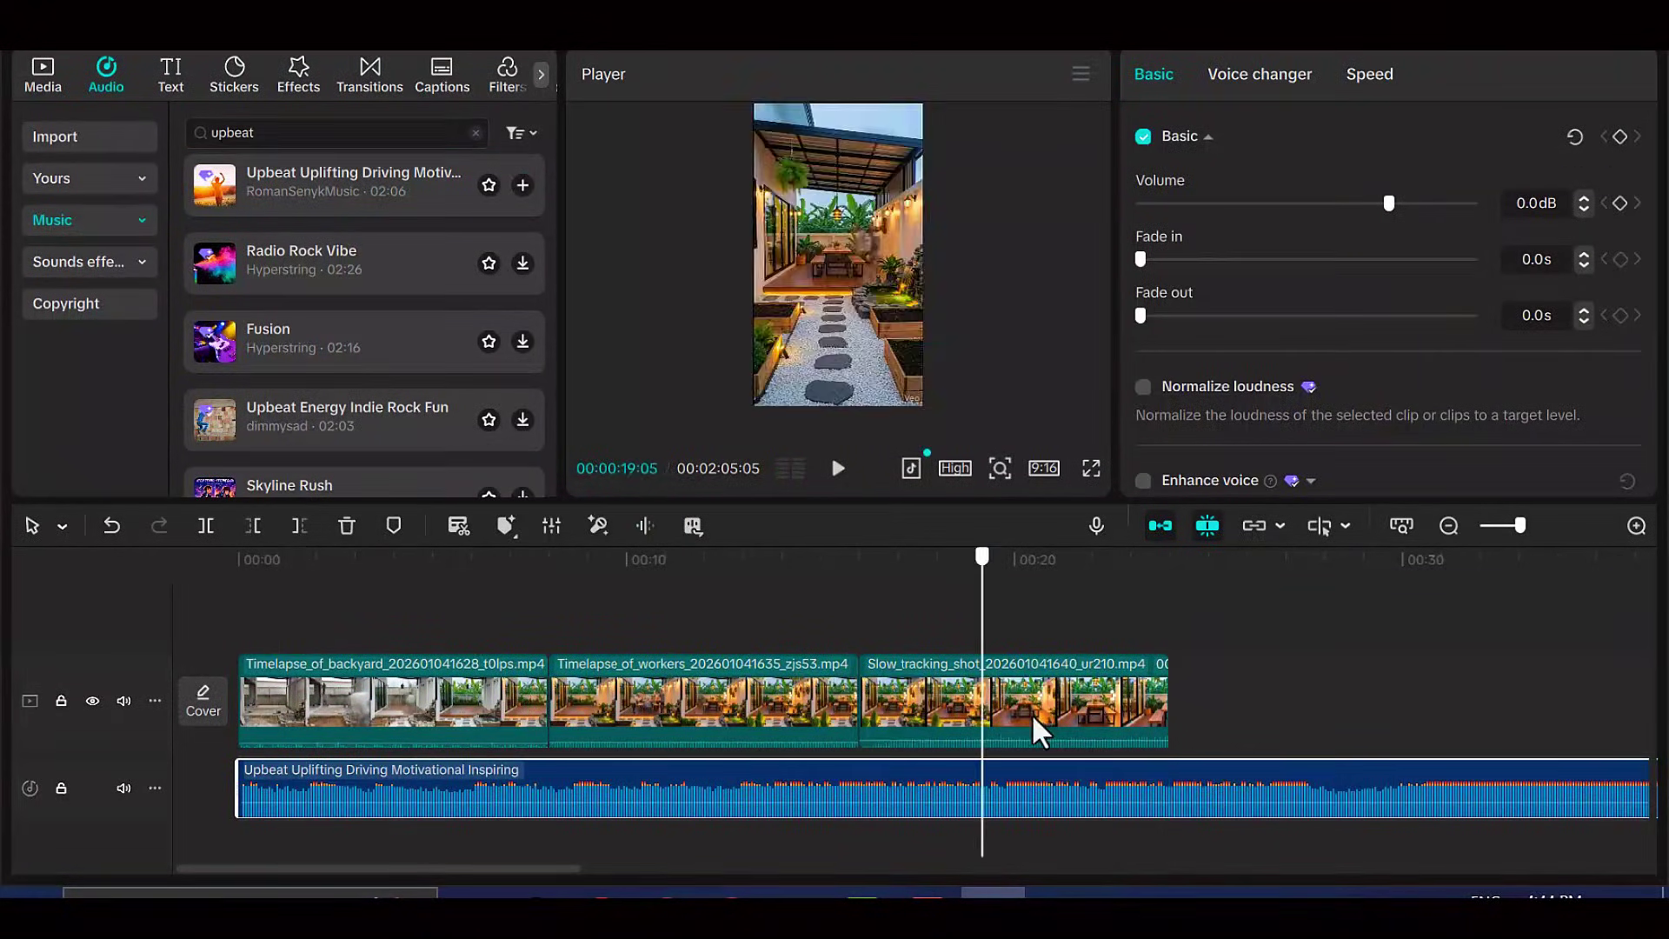
key(Down)
click(299, 525)
drag(956, 765, 954, 774)
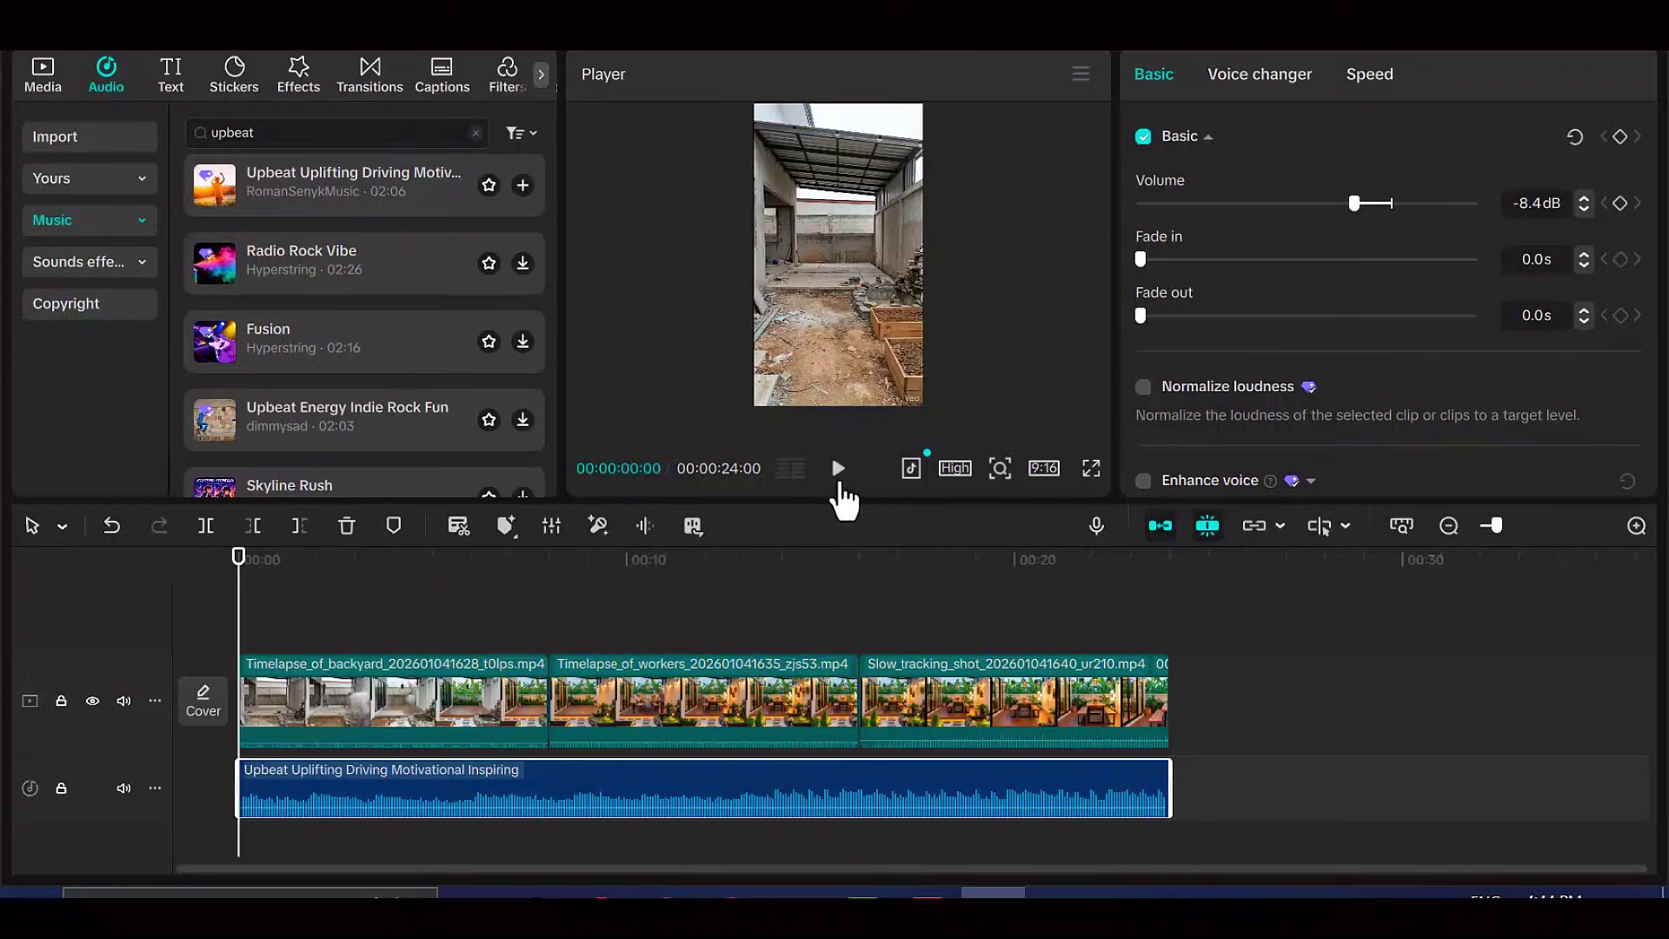
click(839, 470)
click(836, 468)
Add the Clear II filter and stretch it across the full video
click(506, 73)
drag(240, 220, 305, 588)
drag(357, 666, 1130, 686)
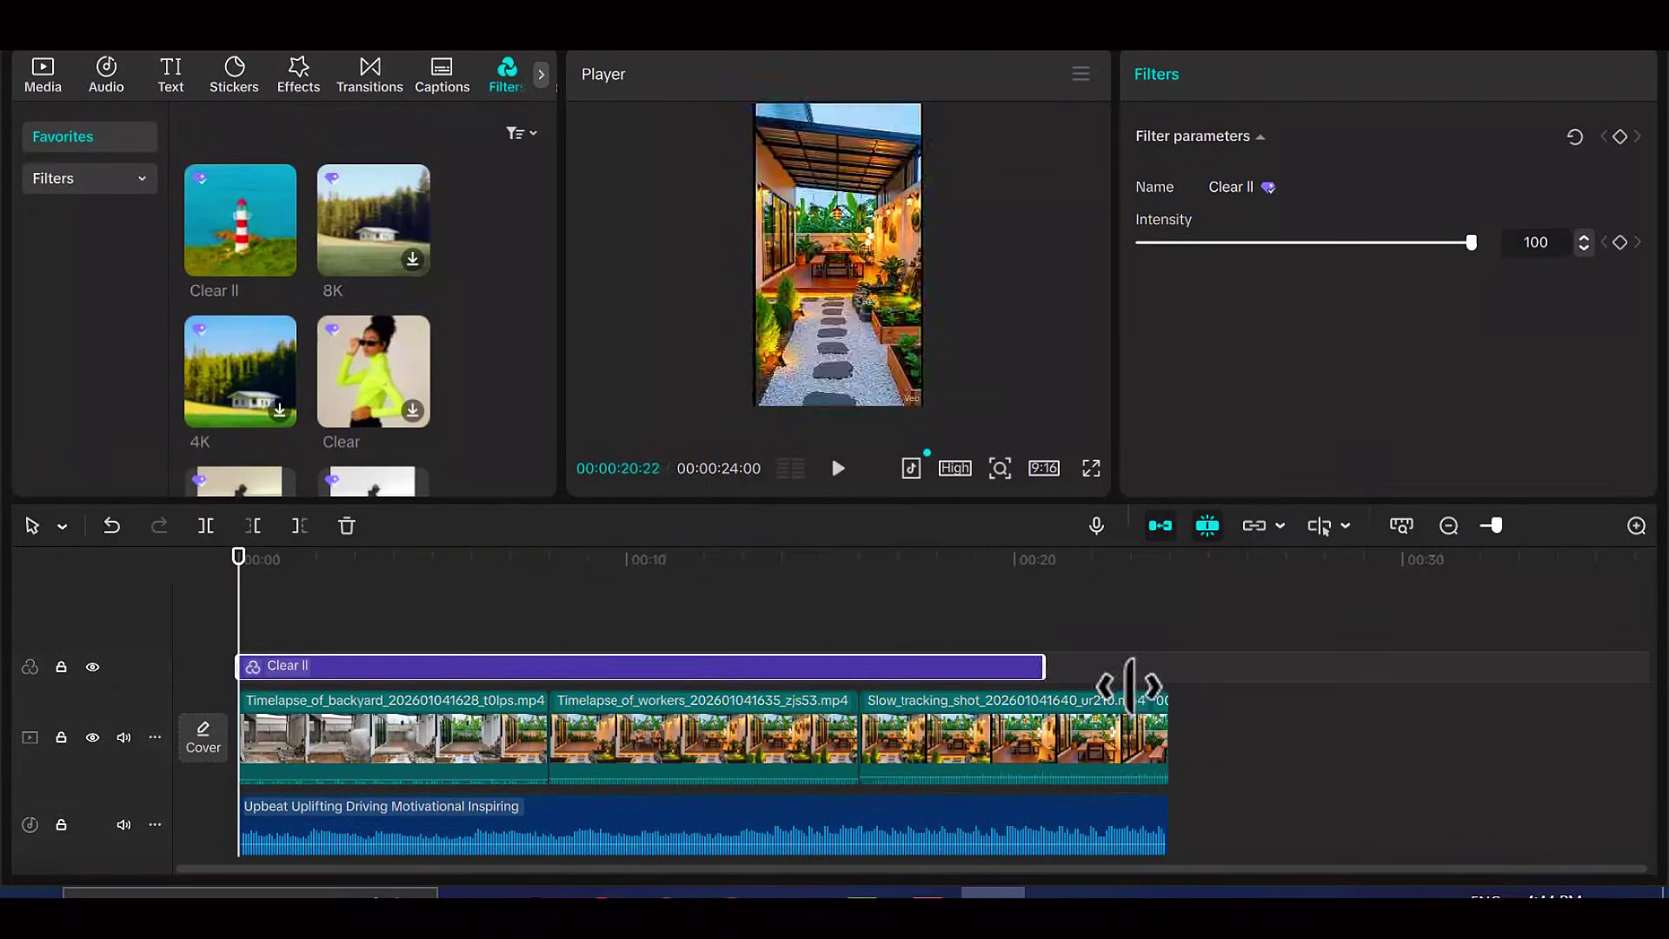
drag(253, 611, 1132, 611)
Raise the video clips' scale to 103% and return to the start
click(335, 734)
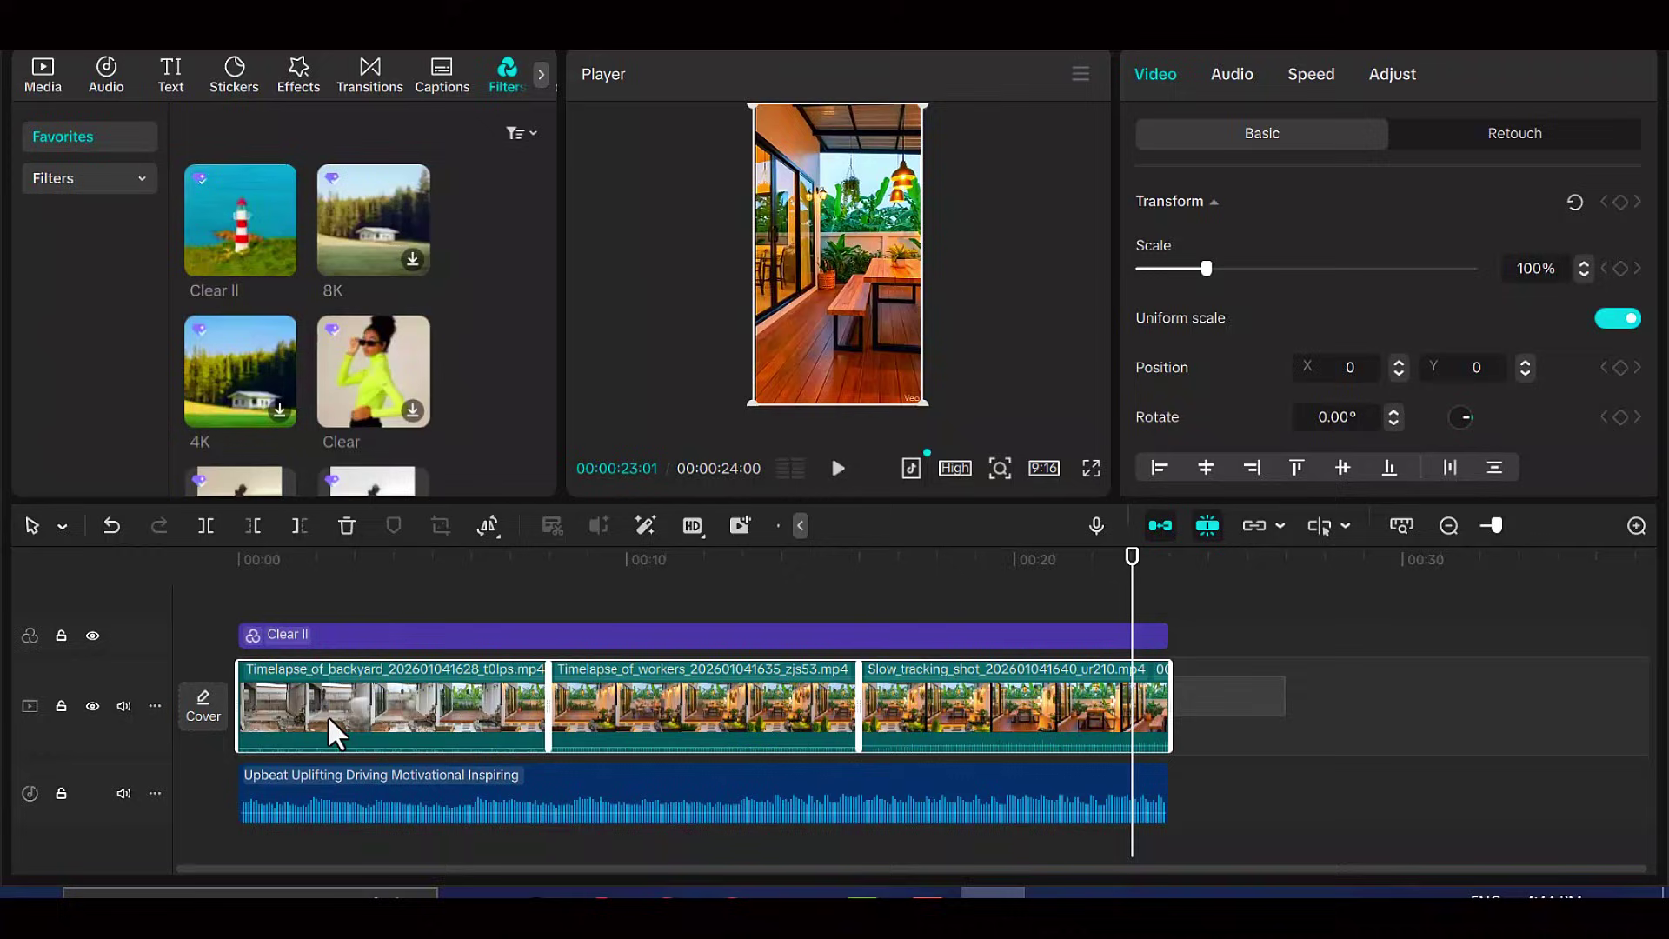
click(1584, 263)
click(1584, 262)
click(1584, 262)
drag(1132, 693, 765, 609)
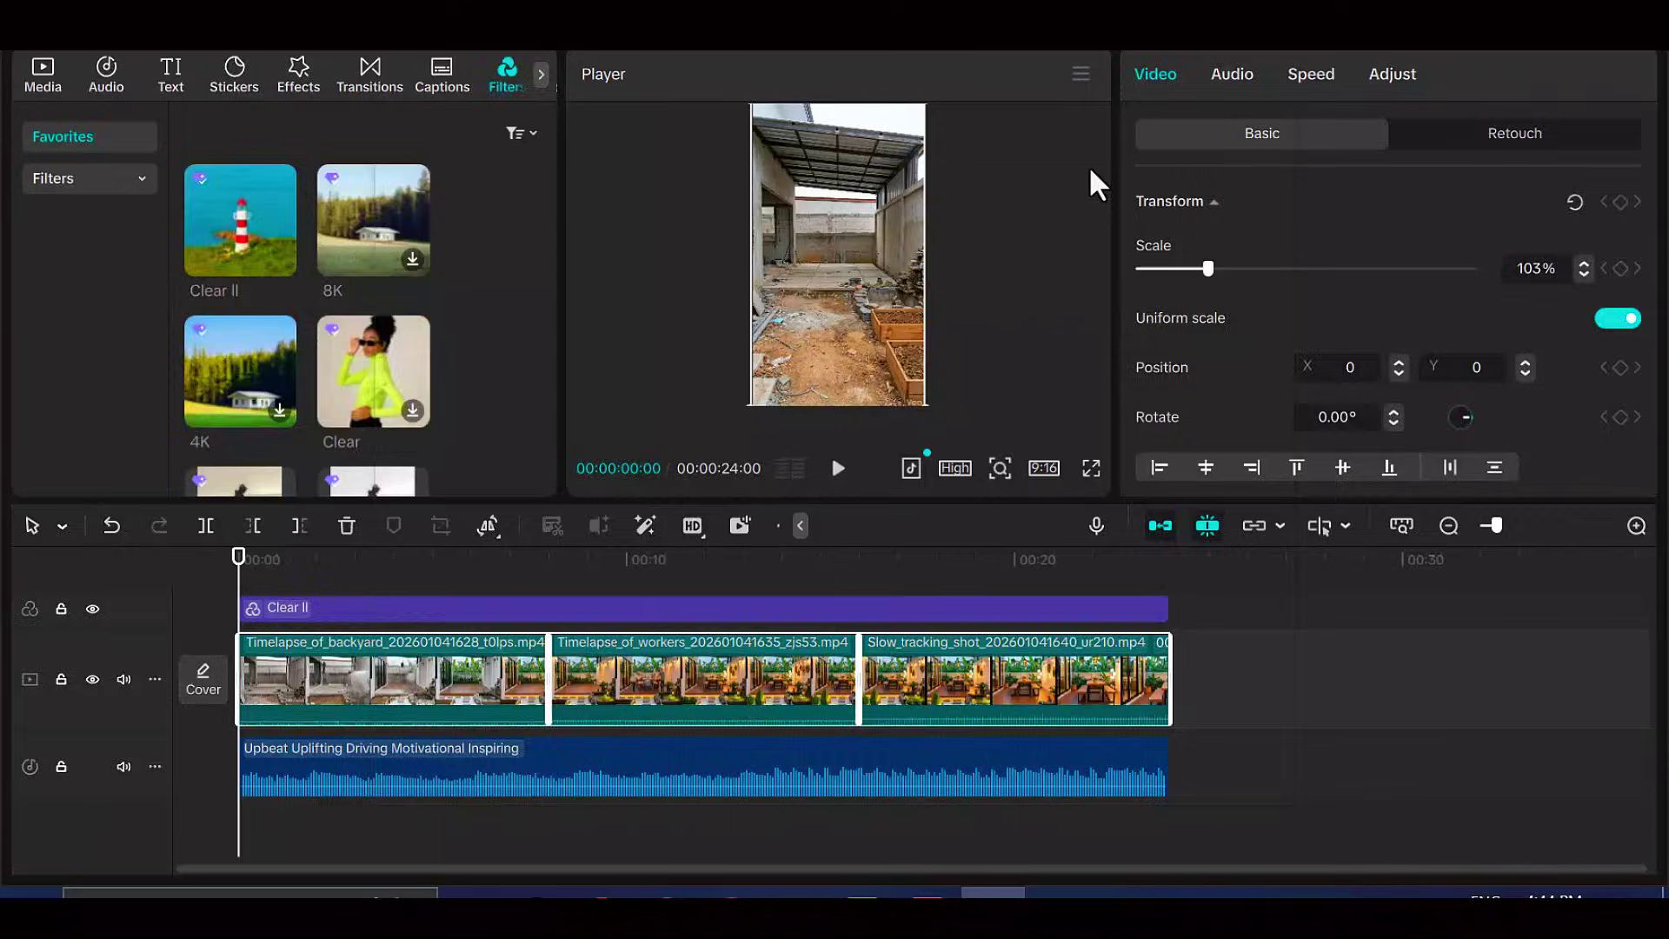
Open the Export dialog with Ctrl+E and rename the output file to 'back'
key(ctrl+e)
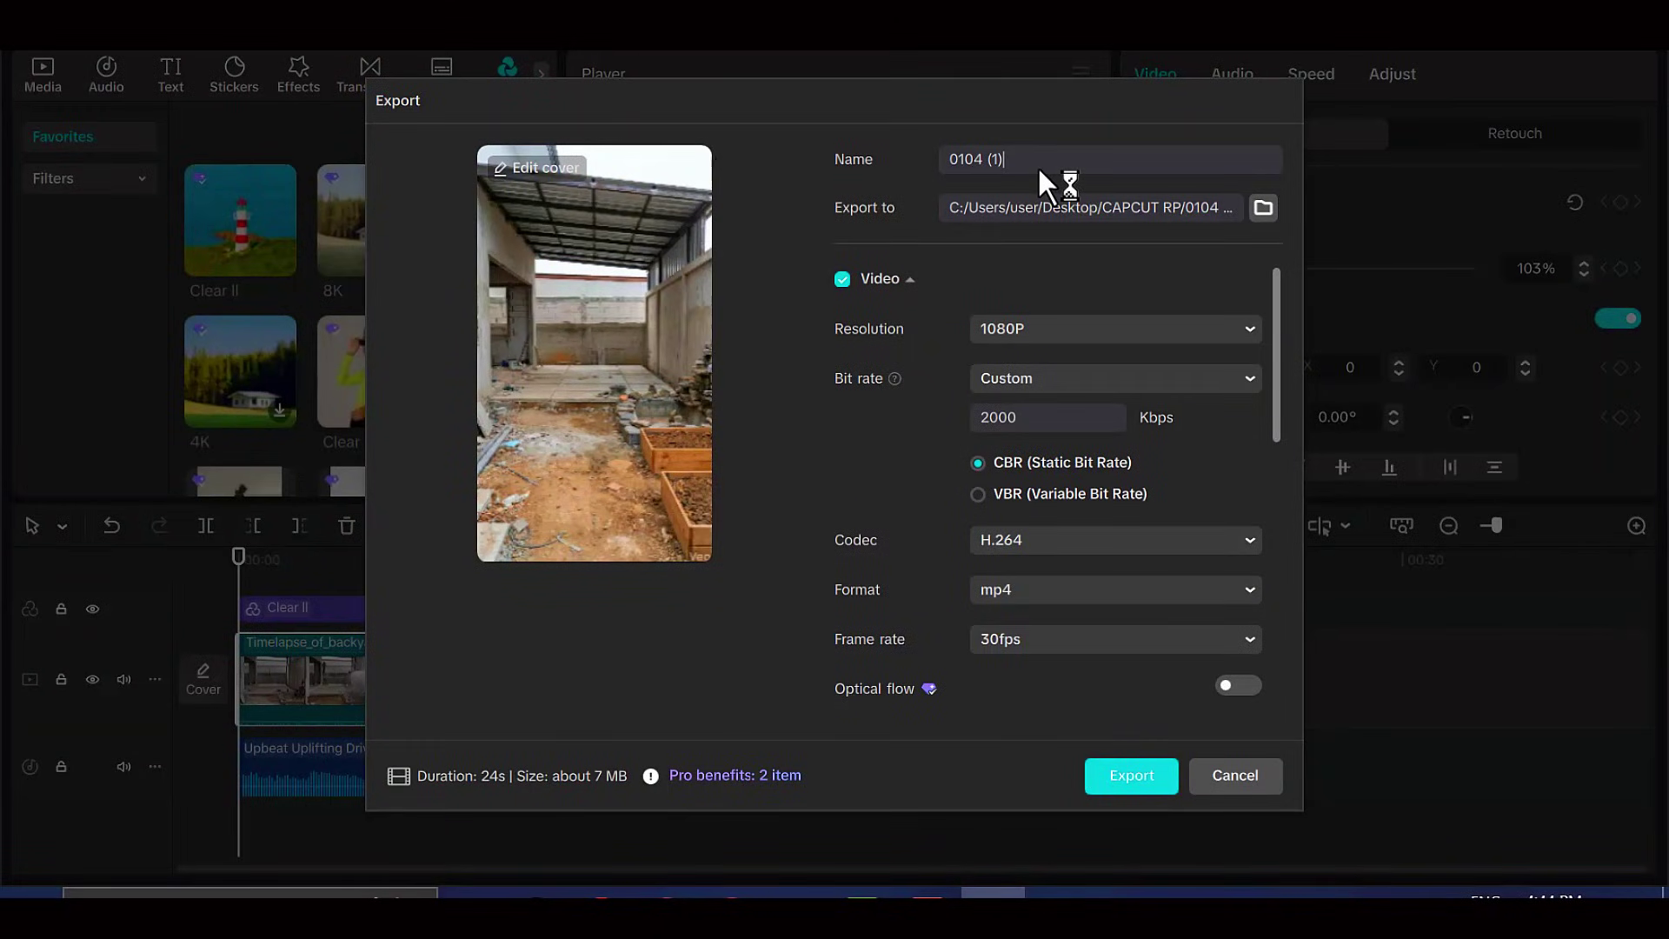
key(ctrl+a)
text(back)
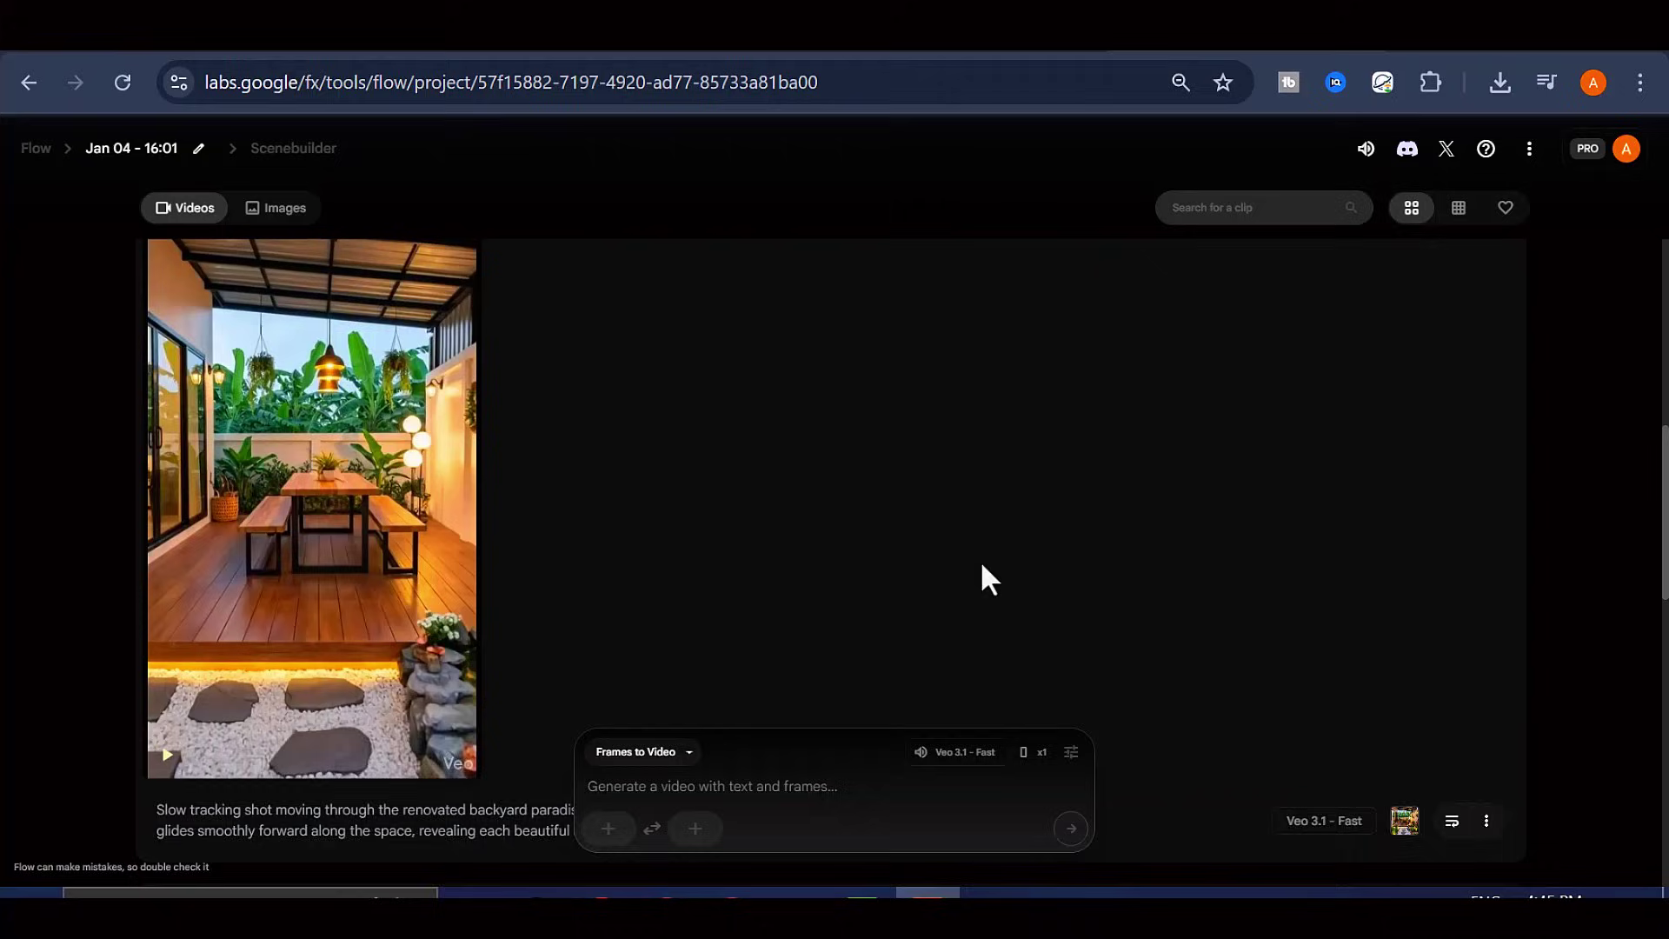
Scroll through the generated renovation clips, then switch to the Pinterest tab
scroll(982, 565, up, 1)
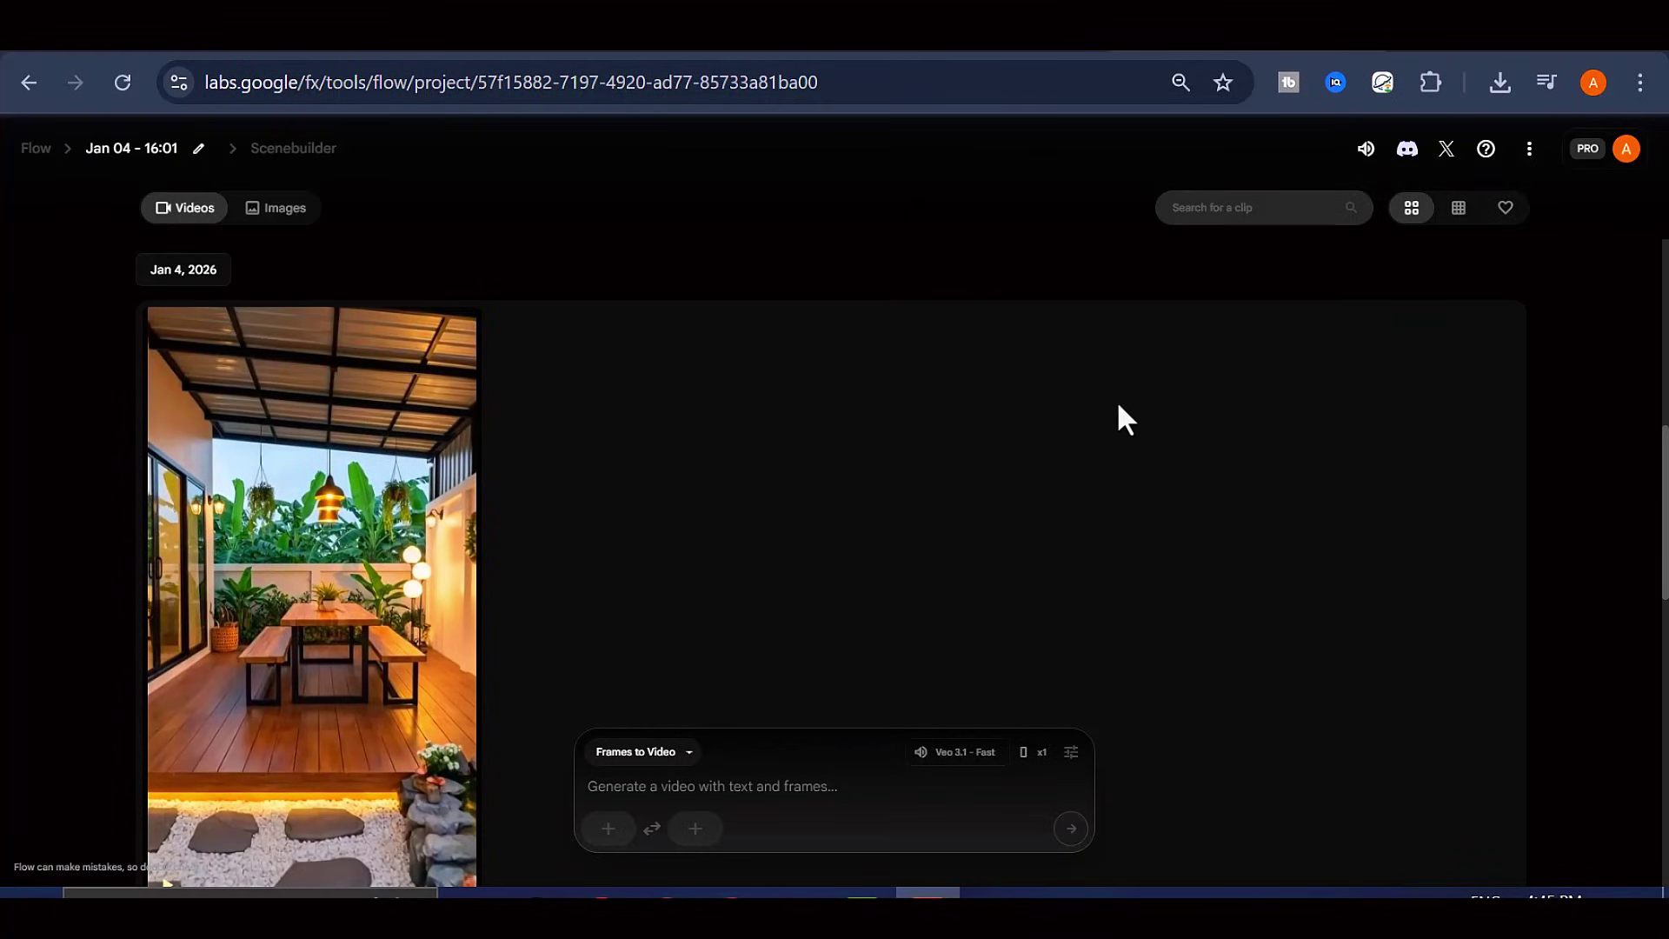
scroll(1055, 365, down, 10)
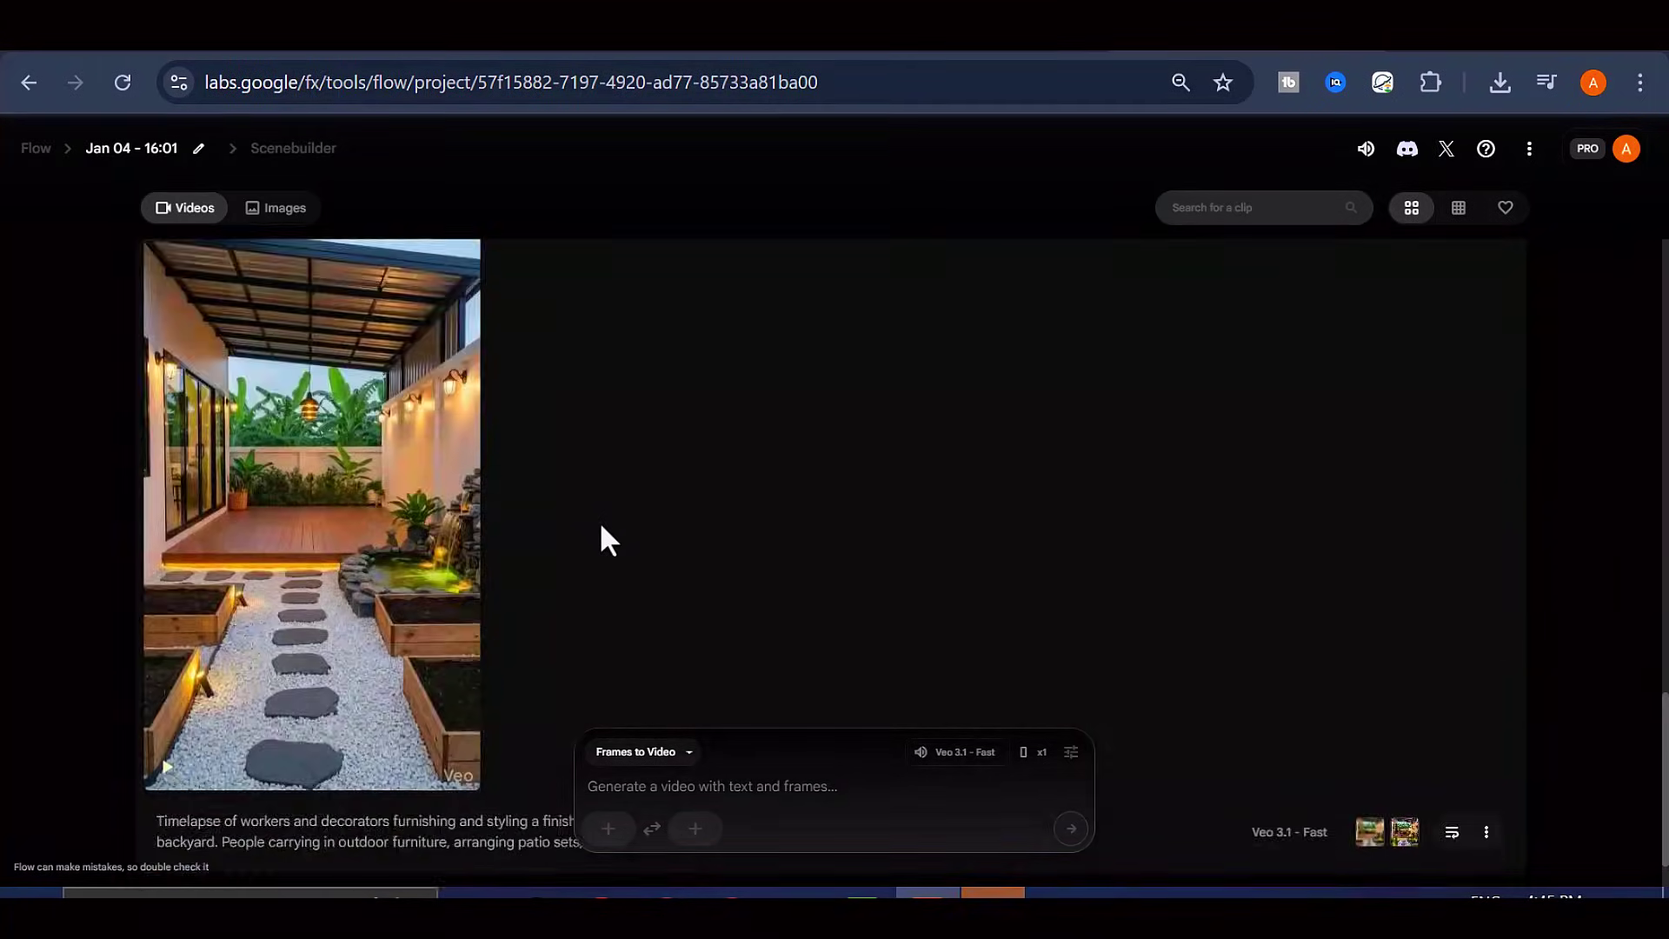
scroll(611, 462, up, 10)
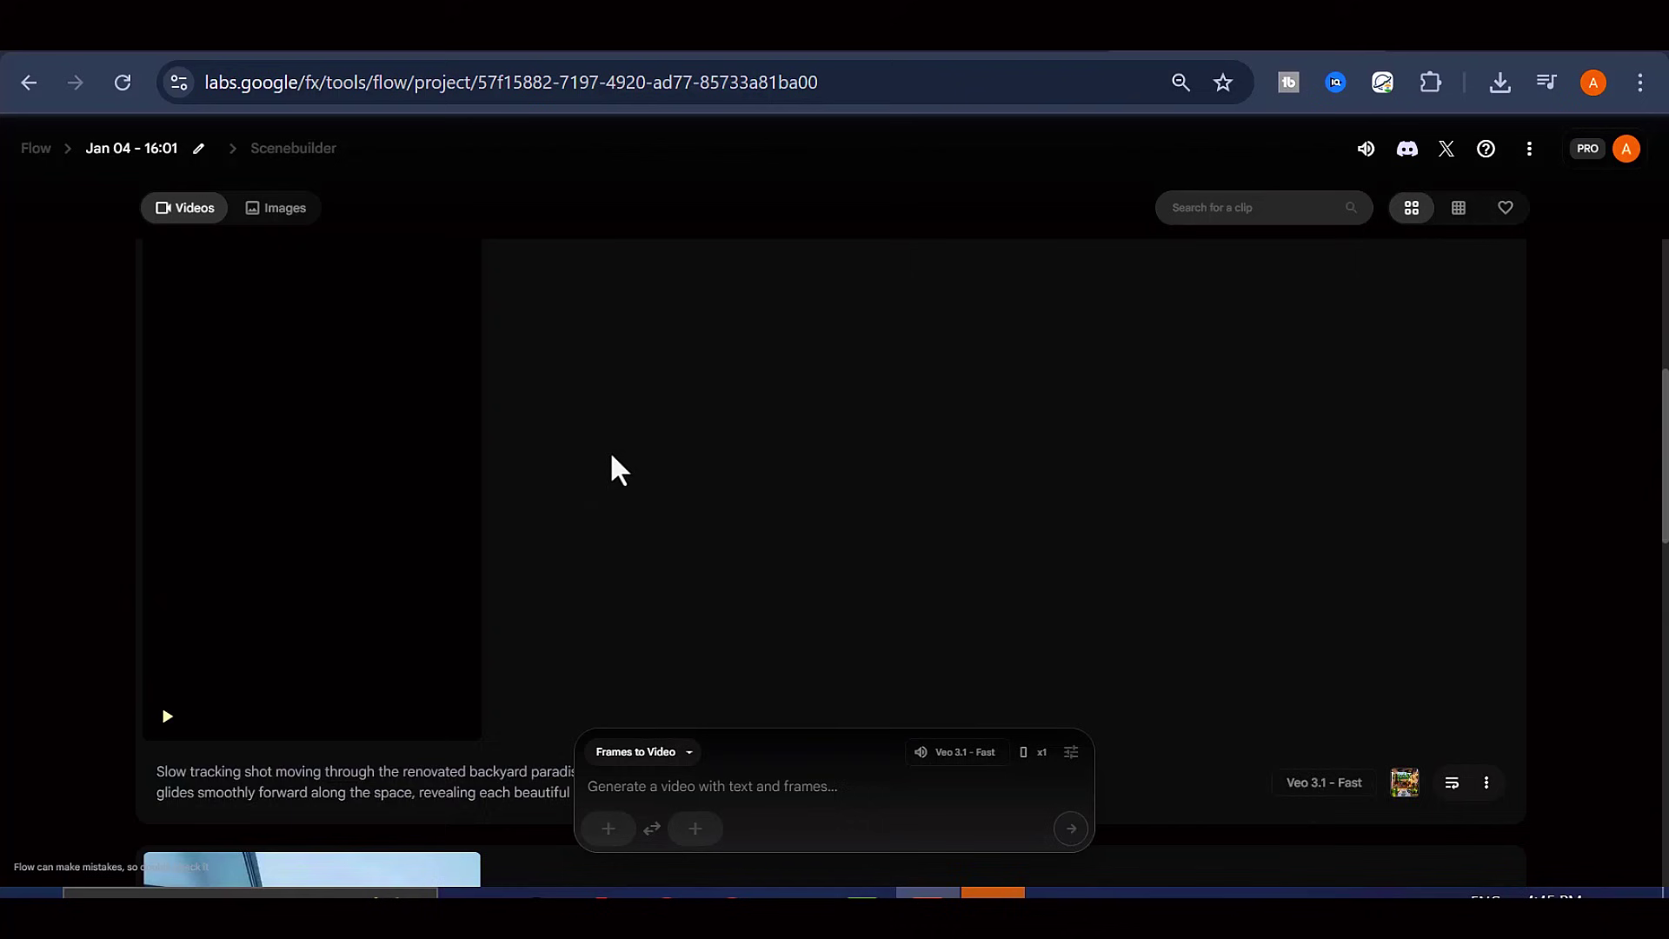
scroll(612, 457, down, 1)
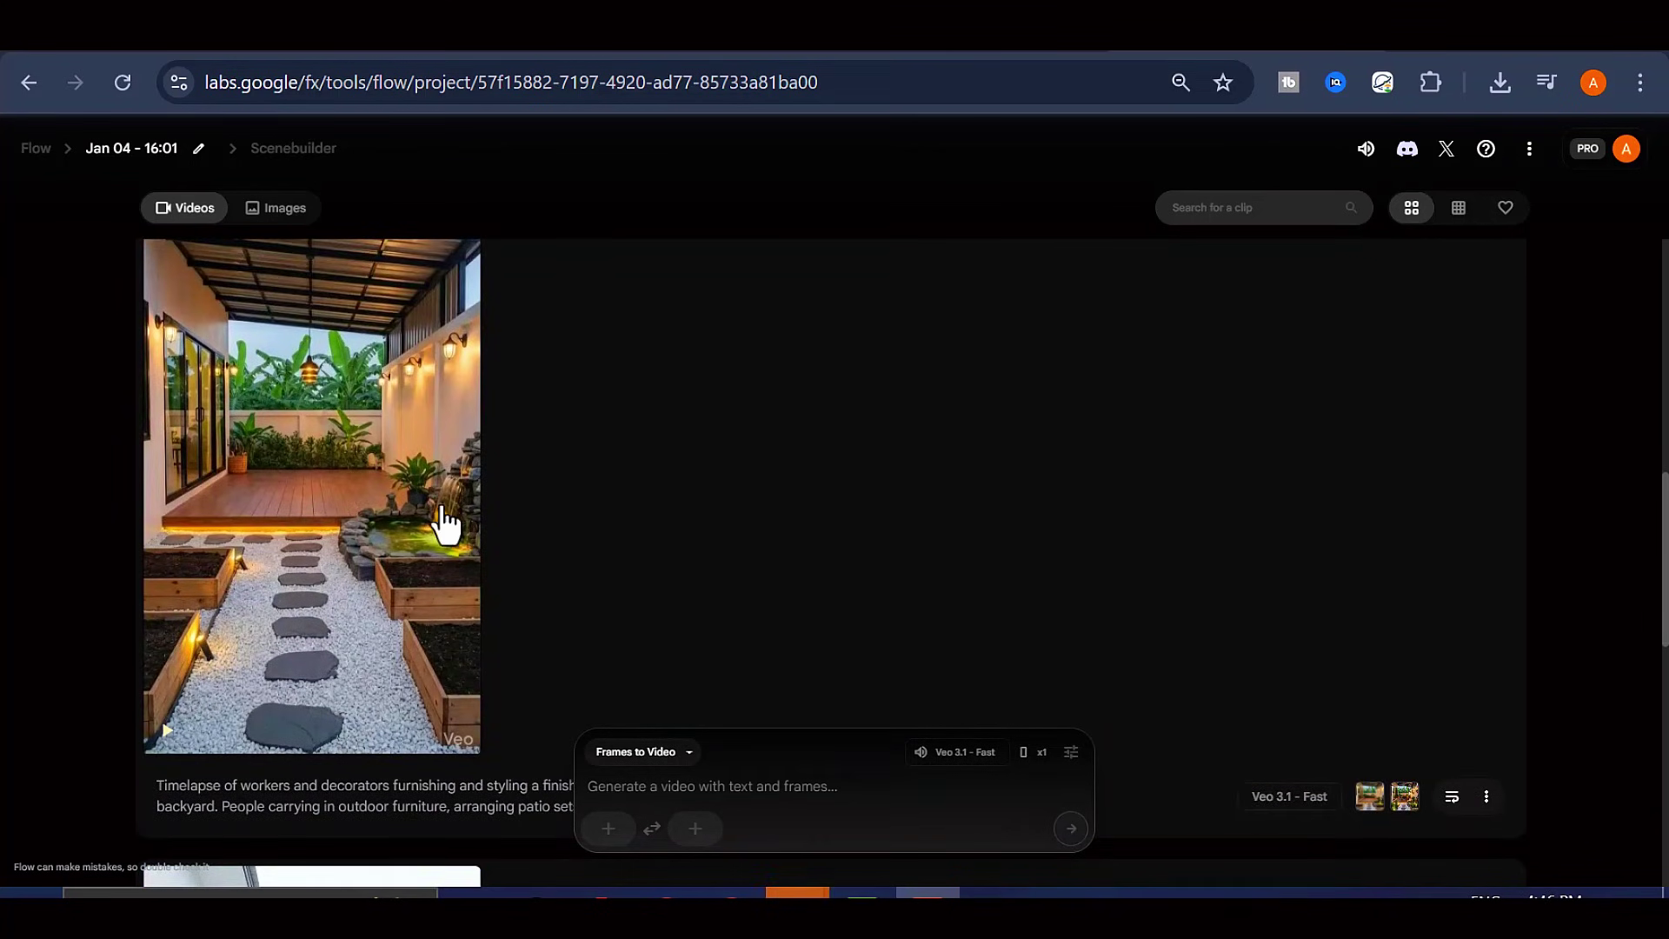
scroll(445, 521, up, 2)
scroll(445, 505, down, 7)
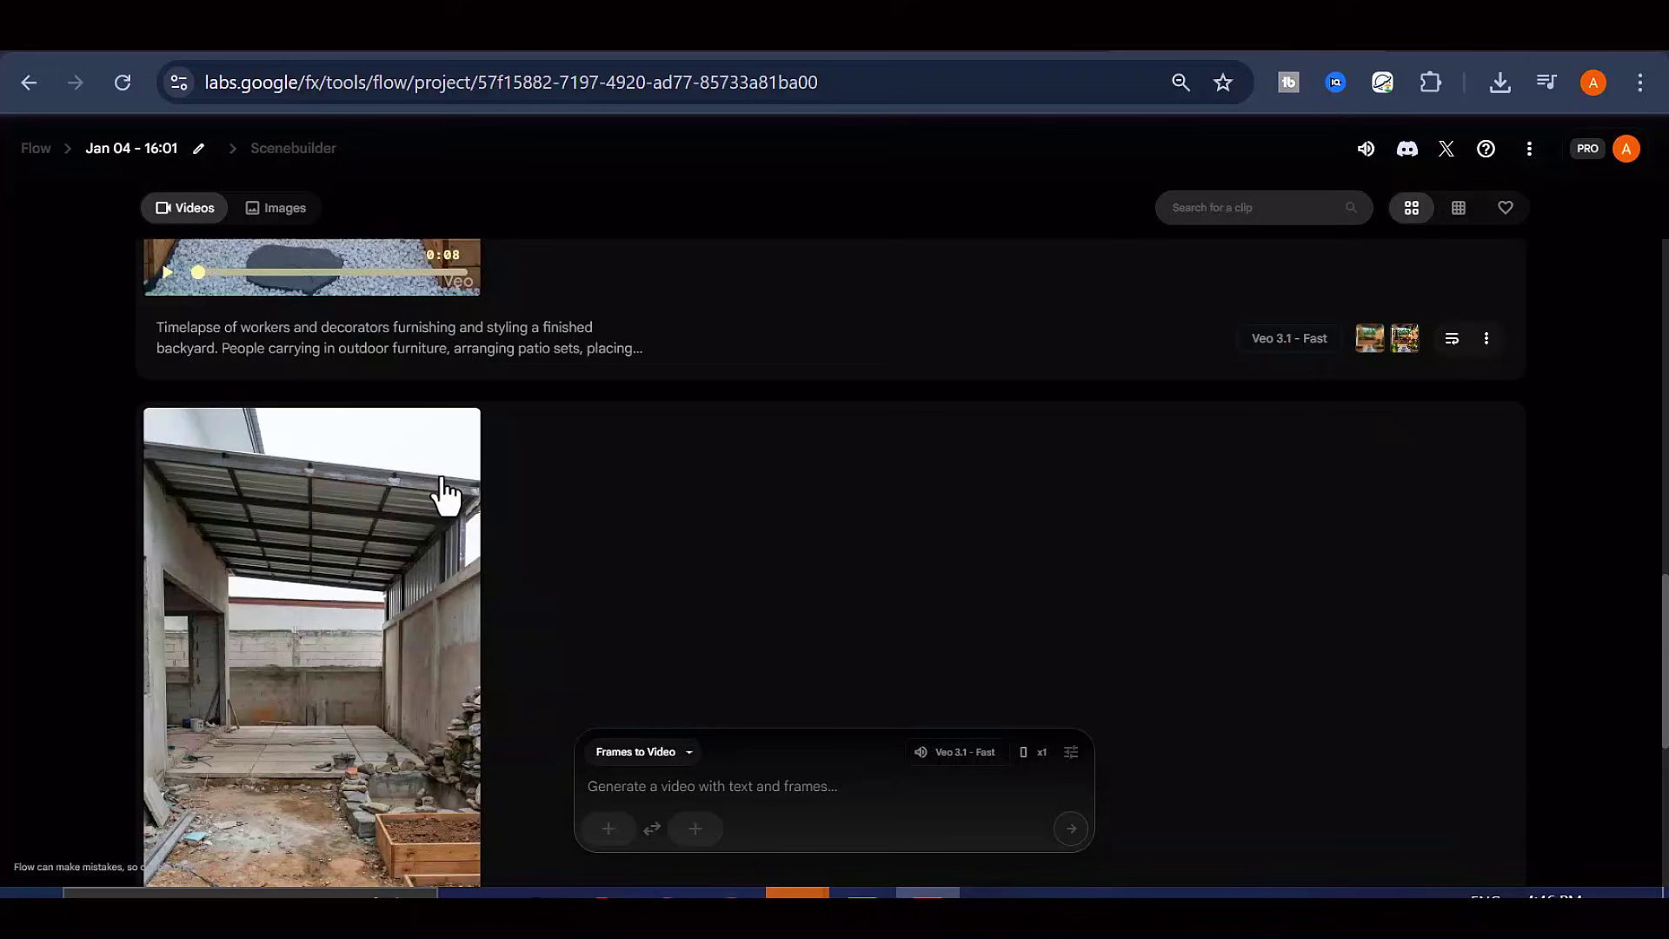
scroll(824, 470, up, 4)
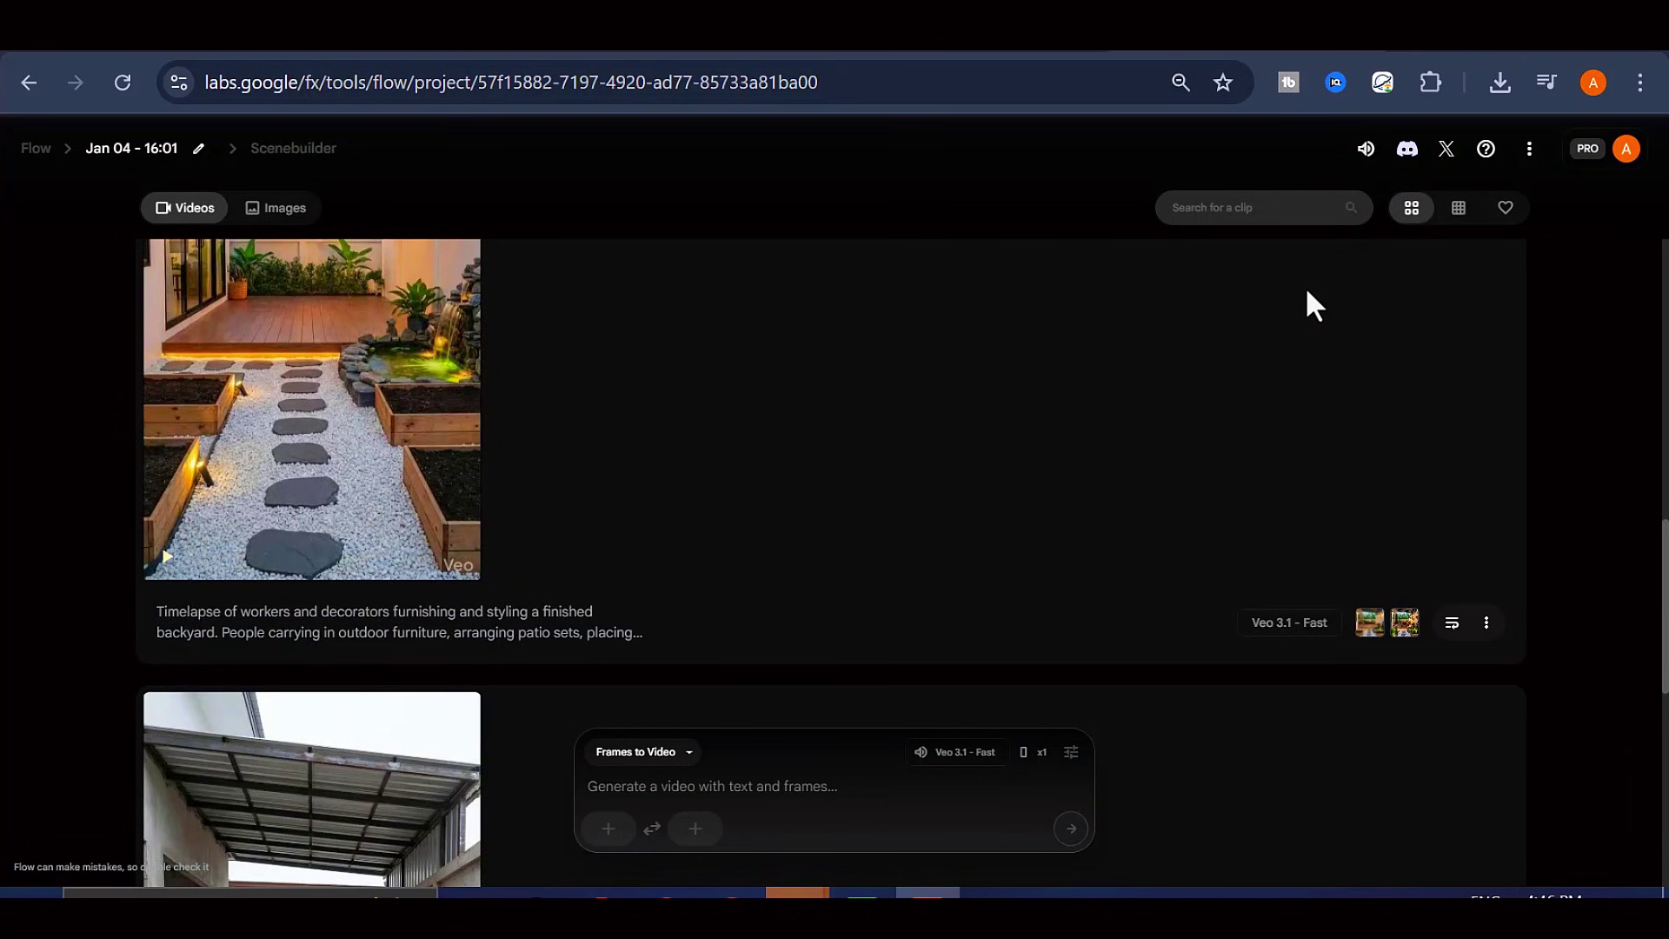
key(ctrl+Tab)
scroll(786, 541, down, 10)
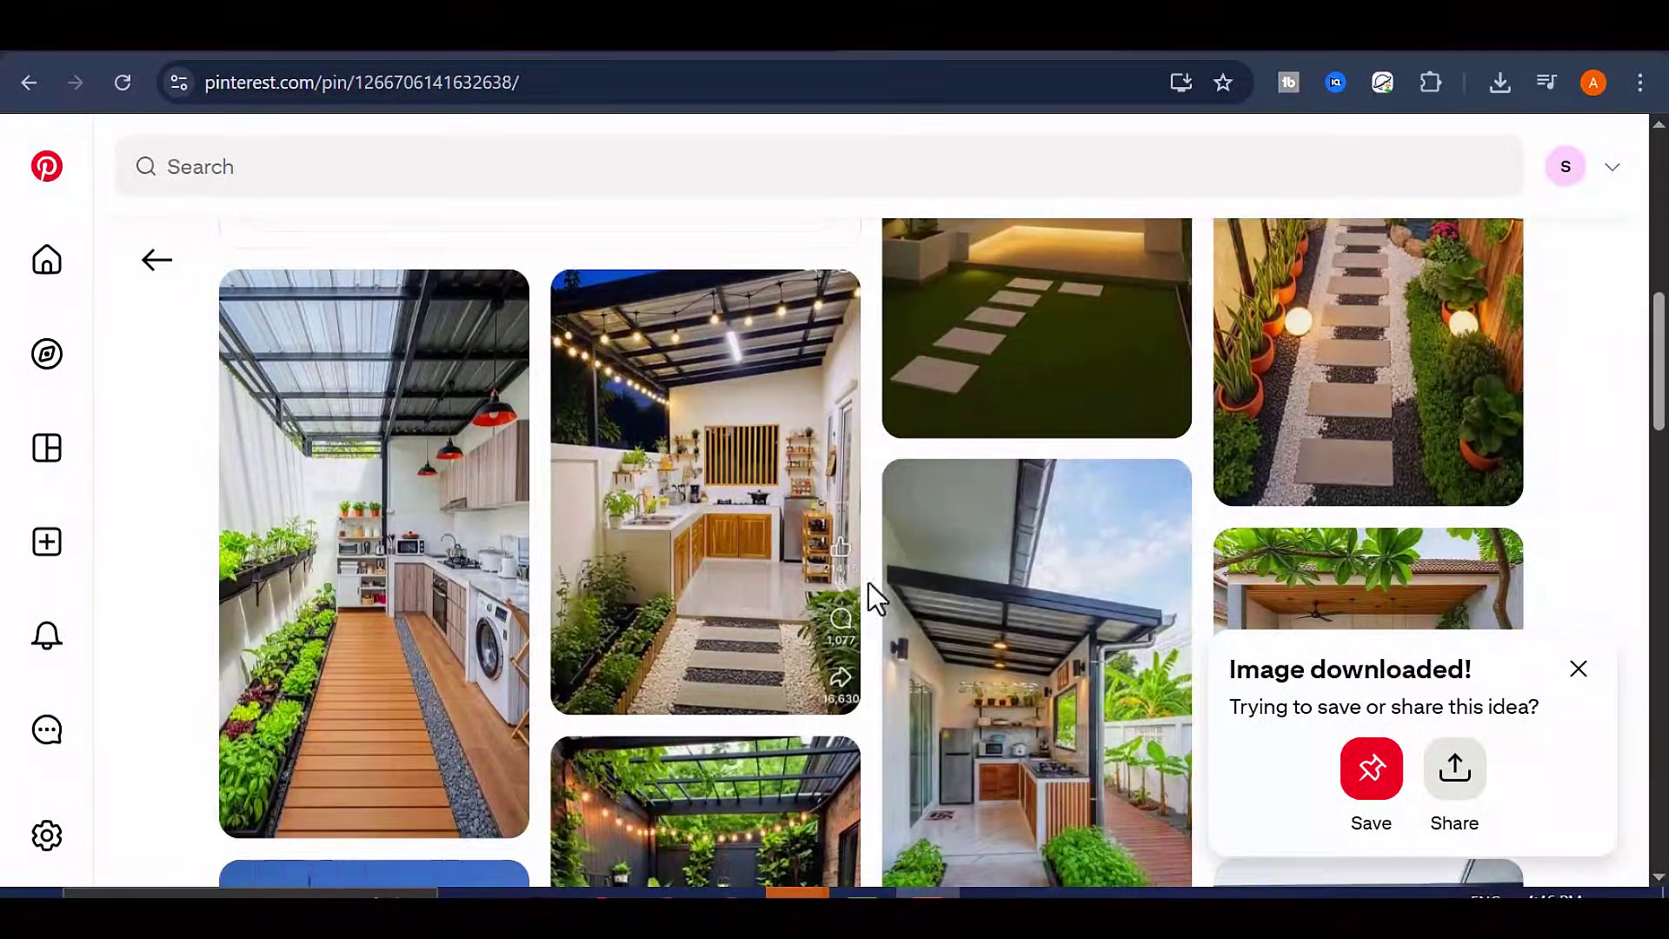
Close the 'Image downloaded' notice on the Pinterest pin page
scroll(939, 615, down, 4)
scroll(937, 608, up, 4)
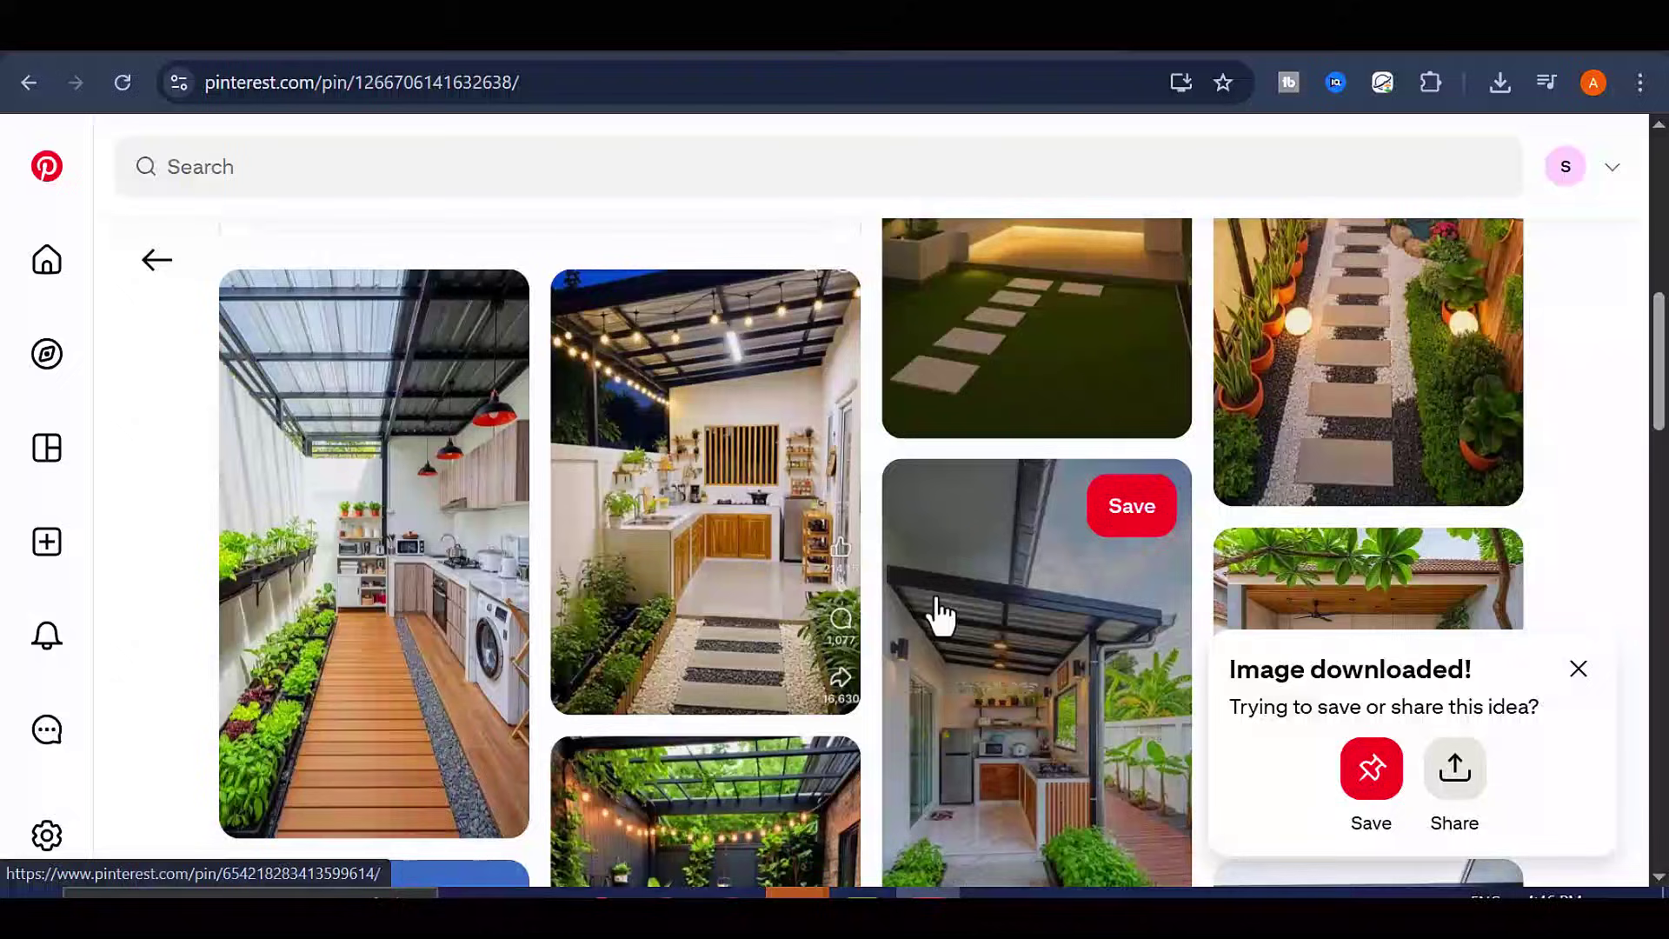
click(1578, 670)
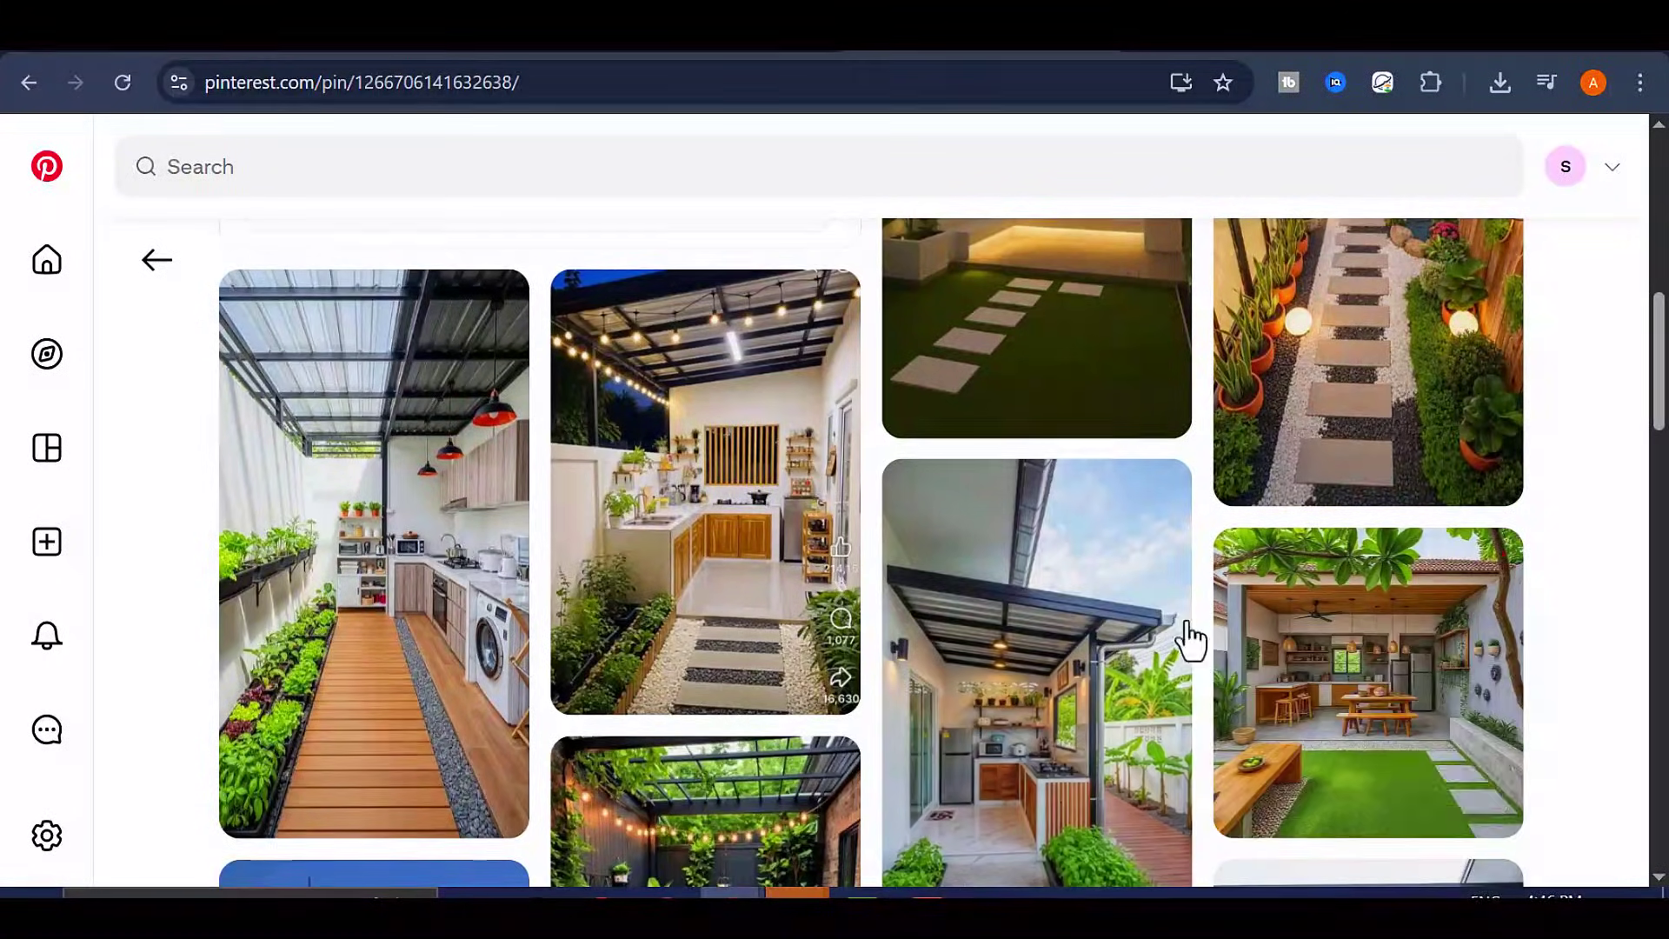
Browse the related backyard pins below the downloaded image
scroll(831, 643, down, 1)
scroll(830, 643, down, 8)
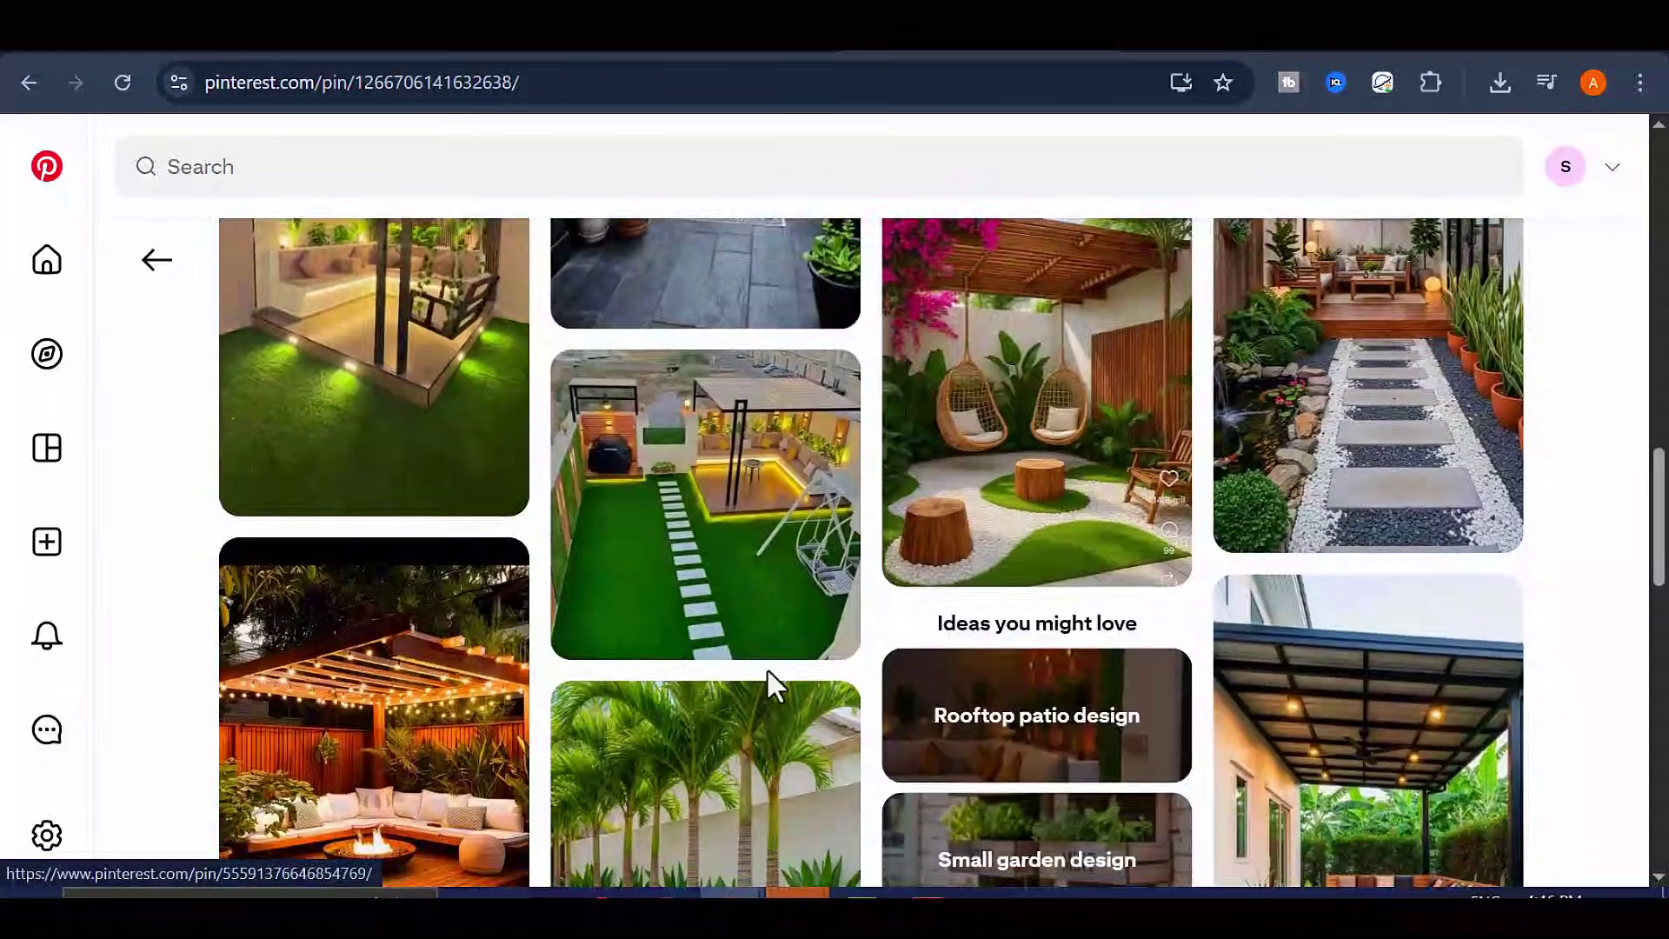
scroll(765, 687, up, 10)
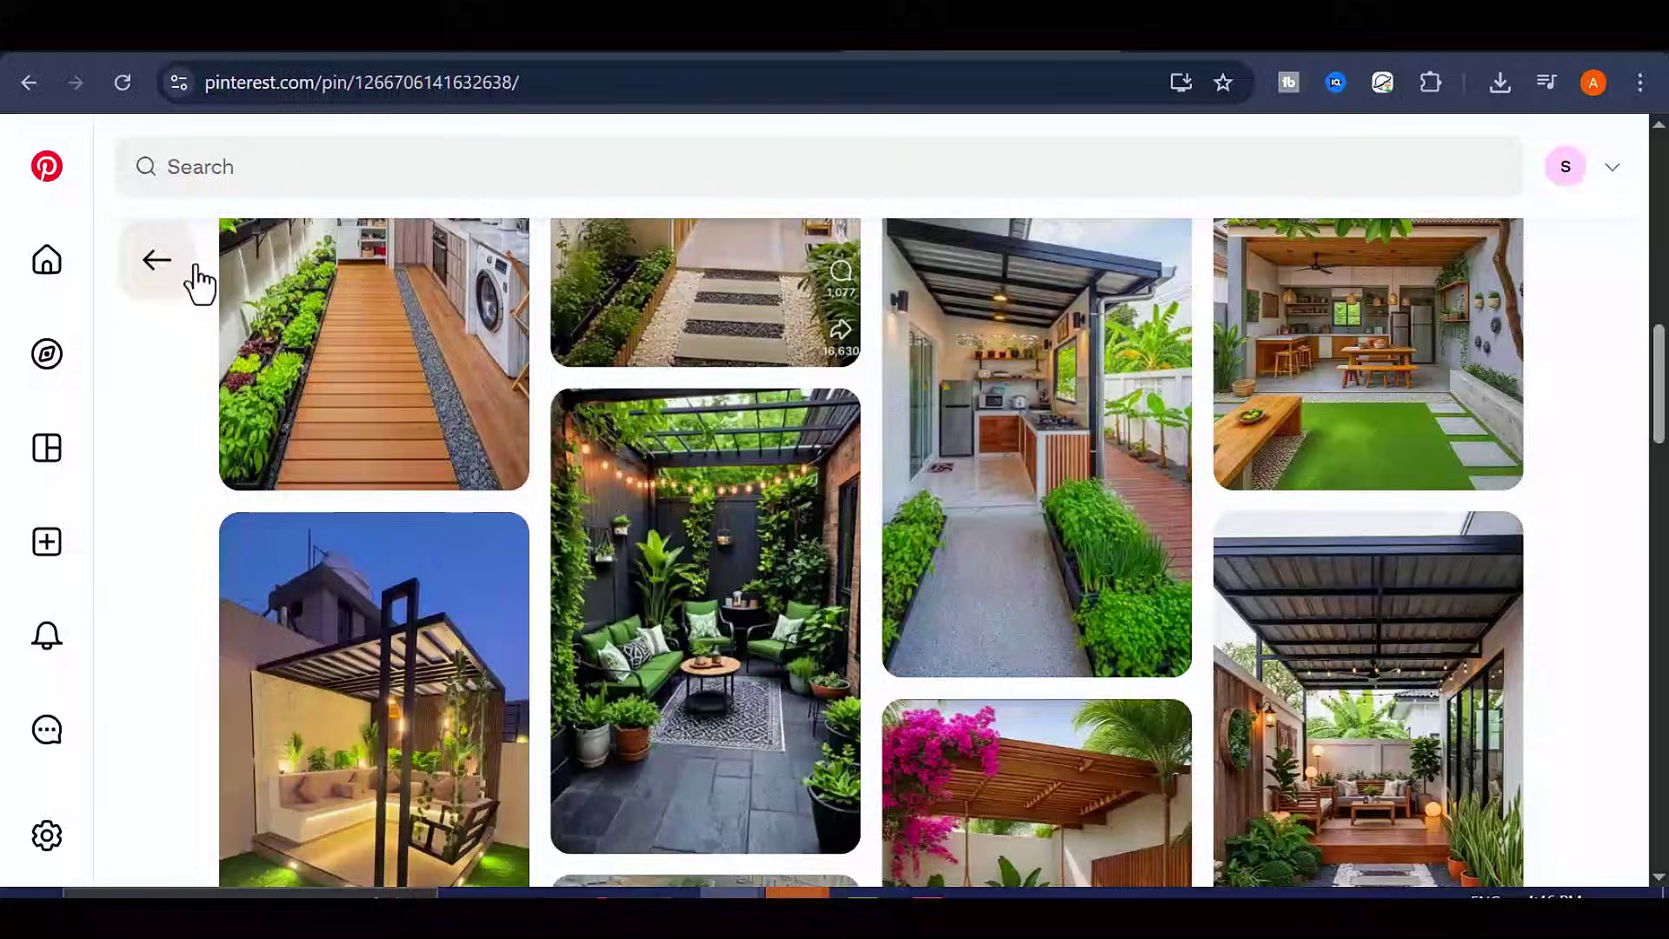
scroll(683, 352, up, 10)
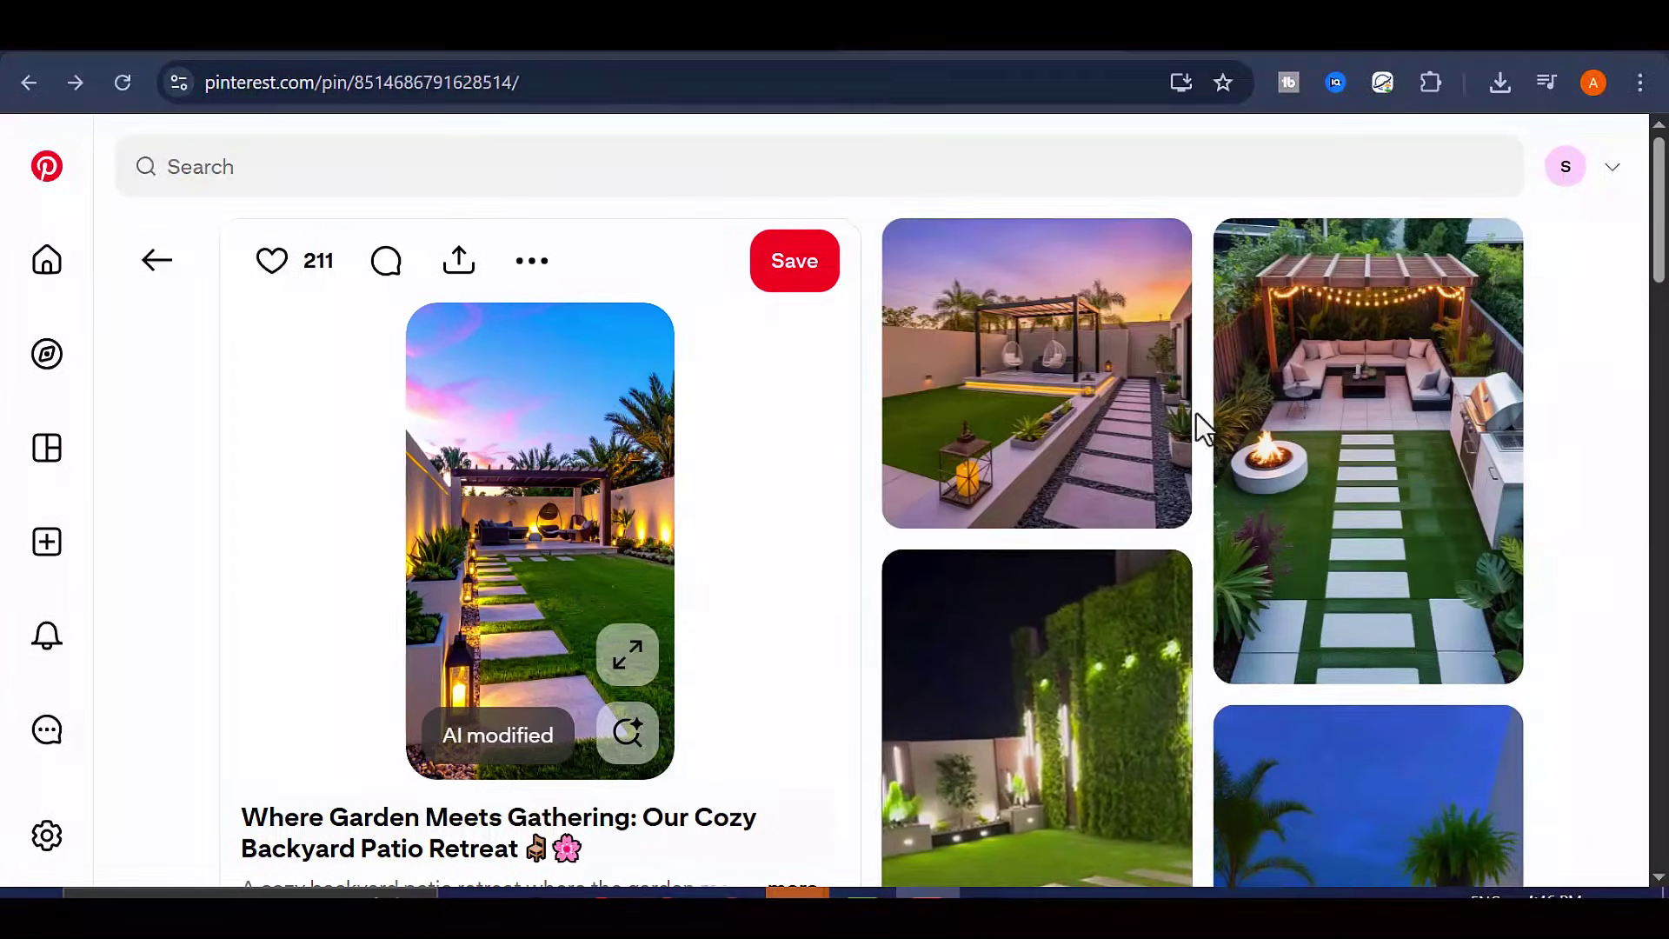
scroll(1190, 448, down, 8)
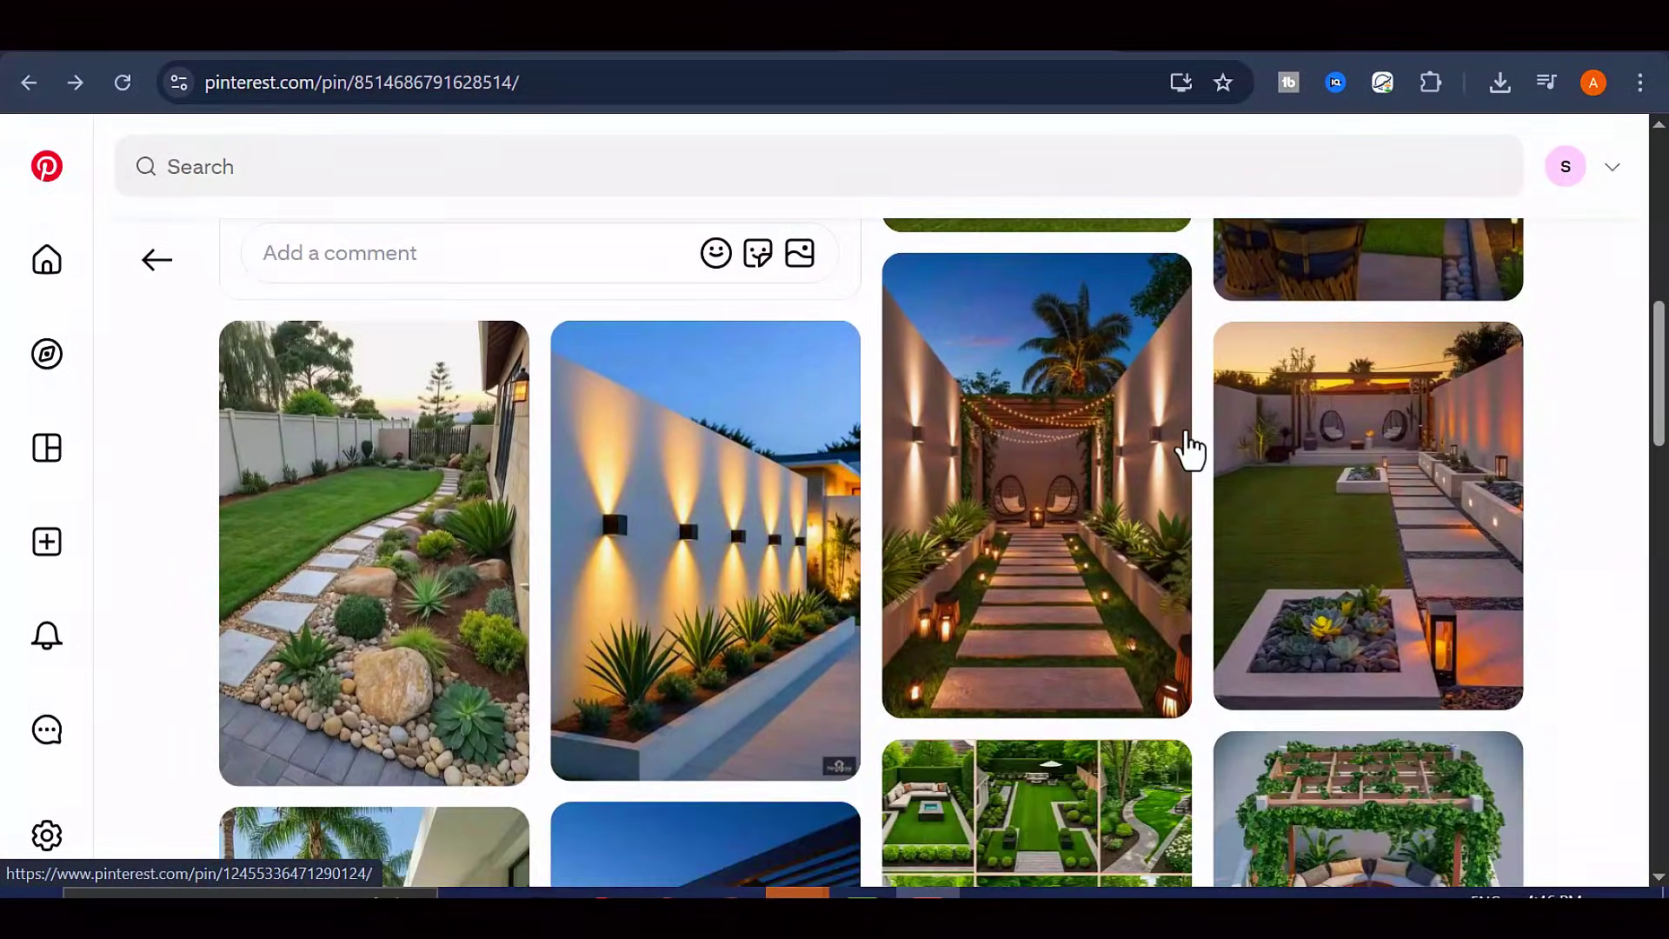
scroll(1190, 448, down, 4)
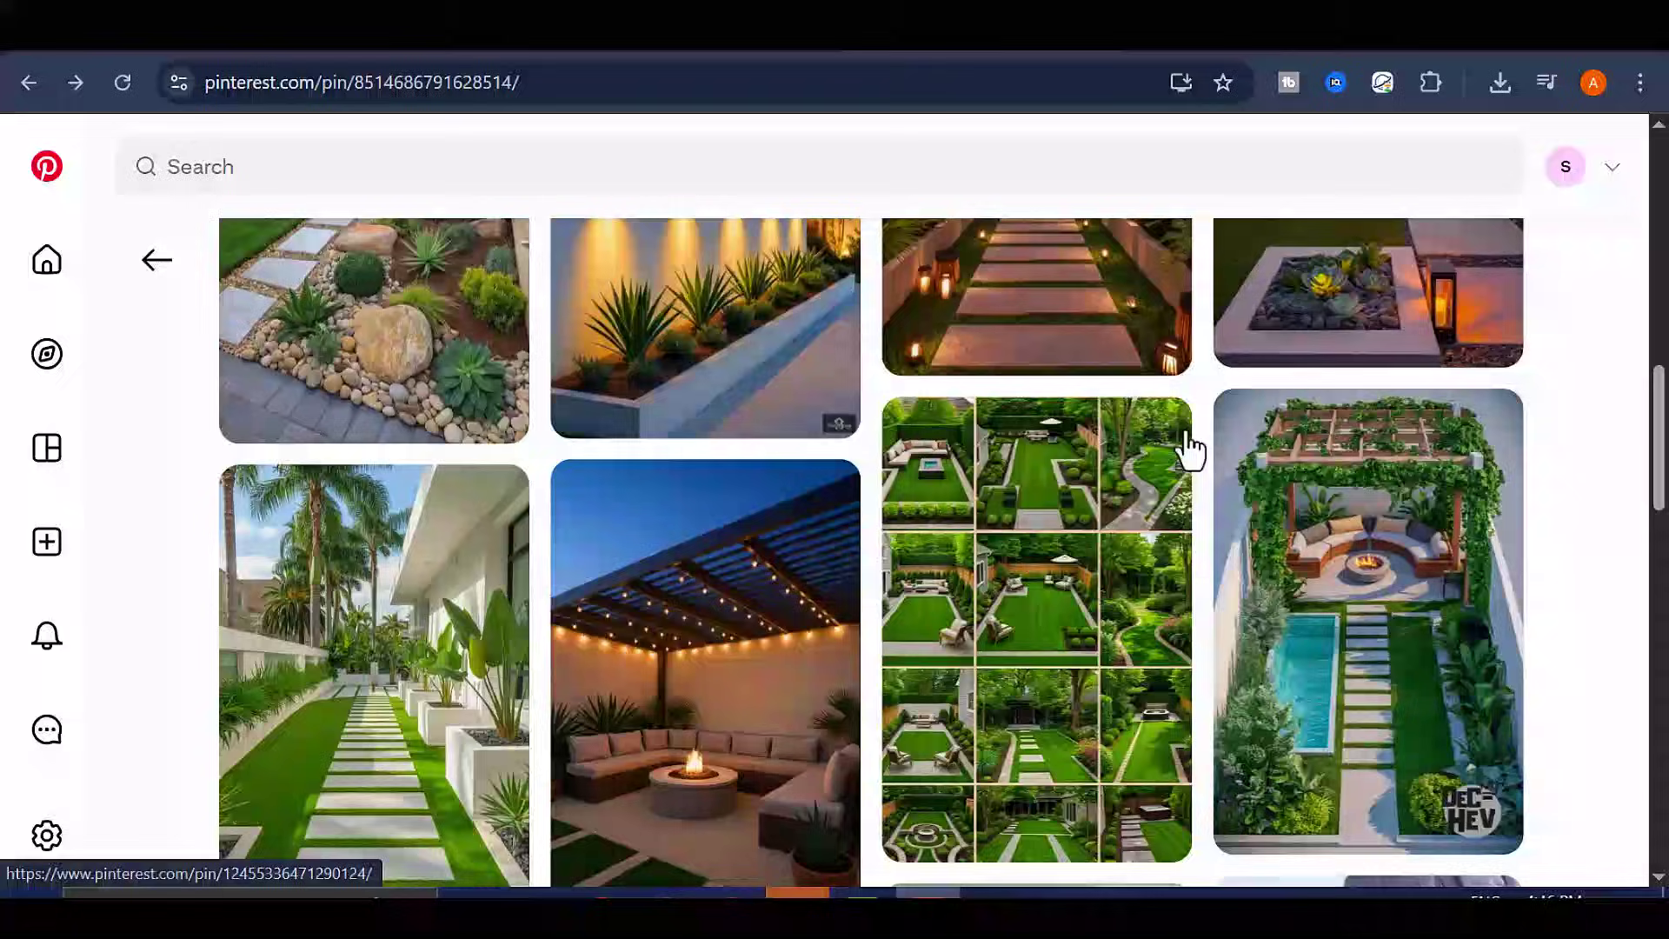
scroll(1190, 447, down, 9)
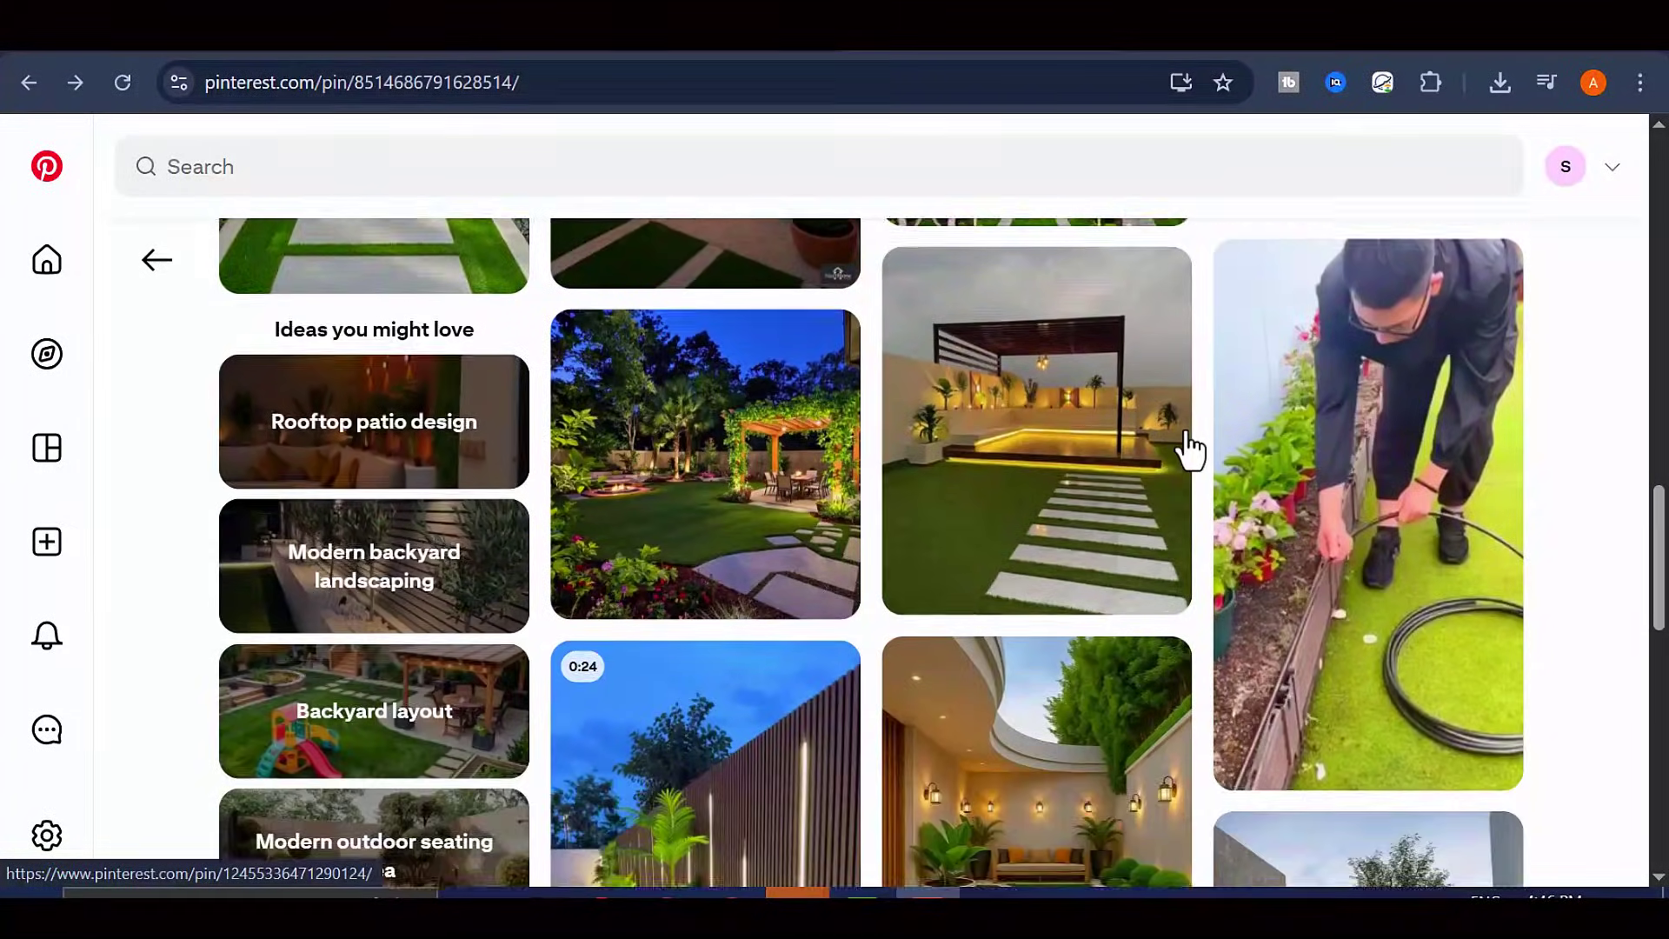
scroll(1044, 513, down, 8)
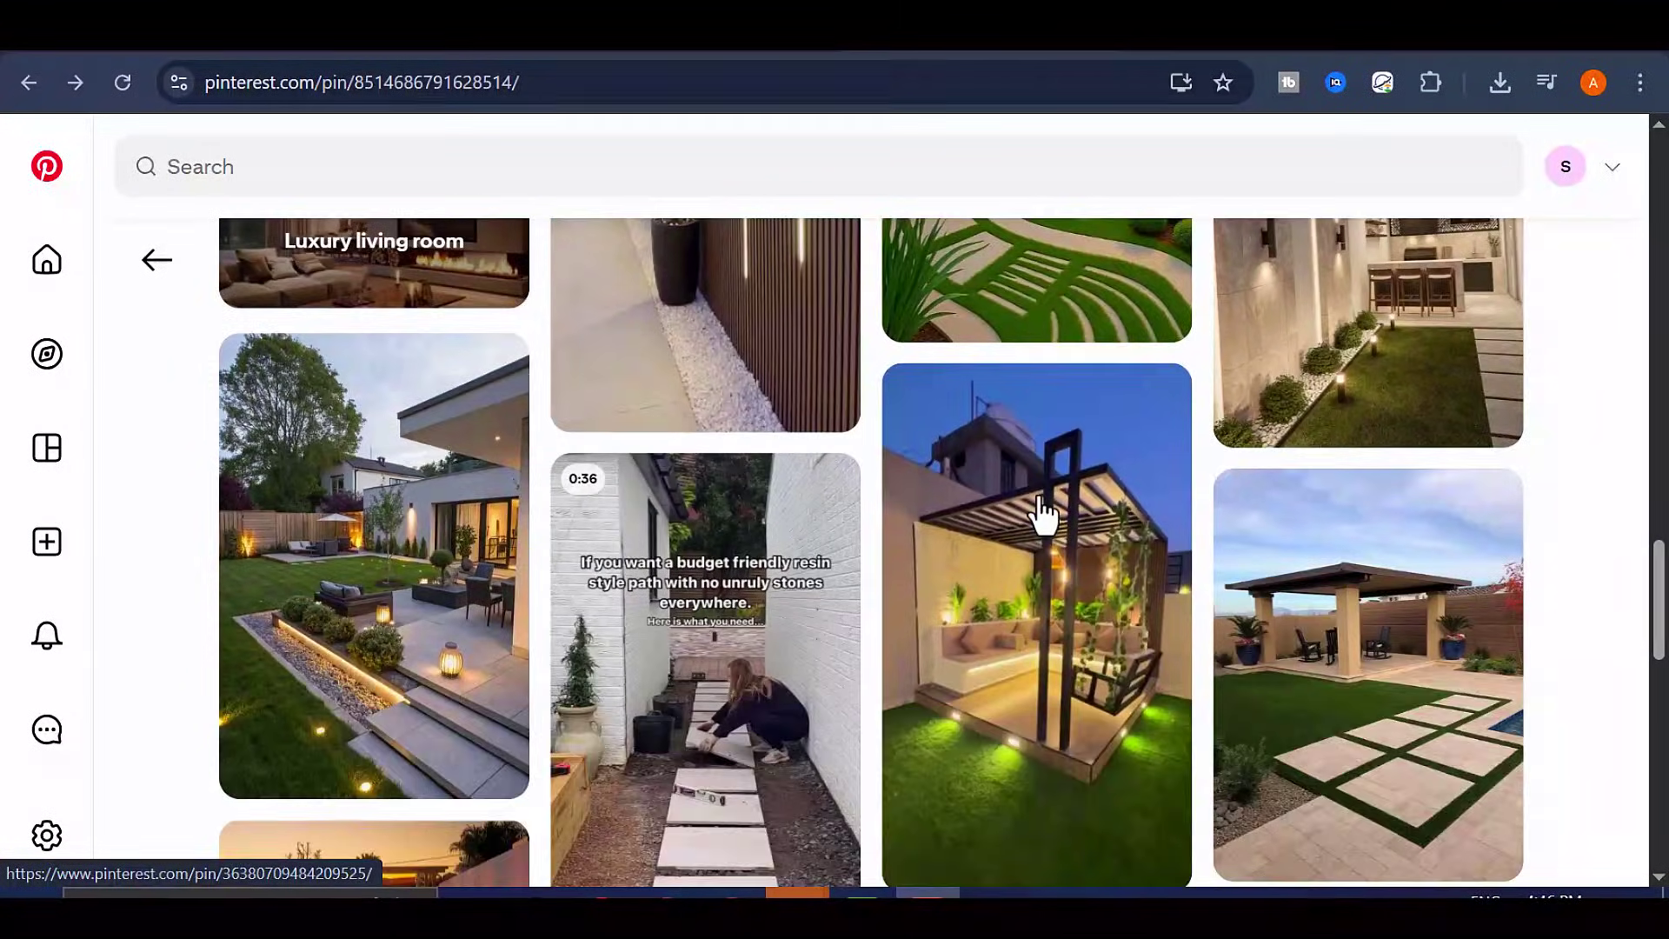
scroll(1044, 513, down, 2)
scroll(1000, 640, down, 6)
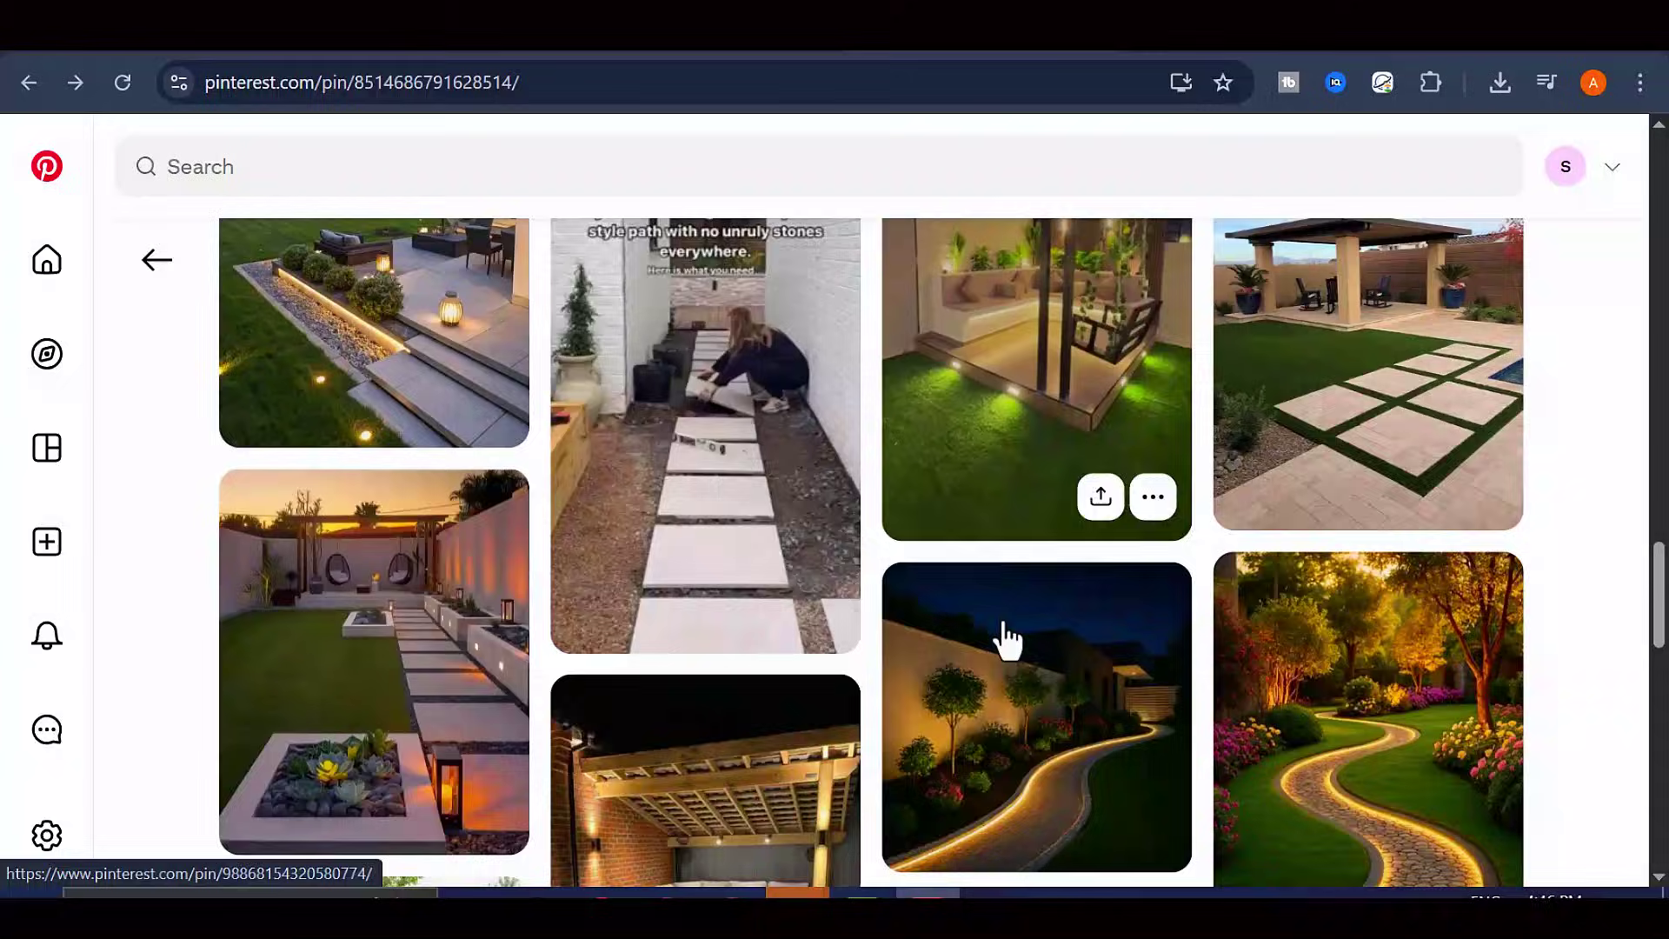
scroll(1007, 641, down, 3)
scroll(1007, 641, up, 15)
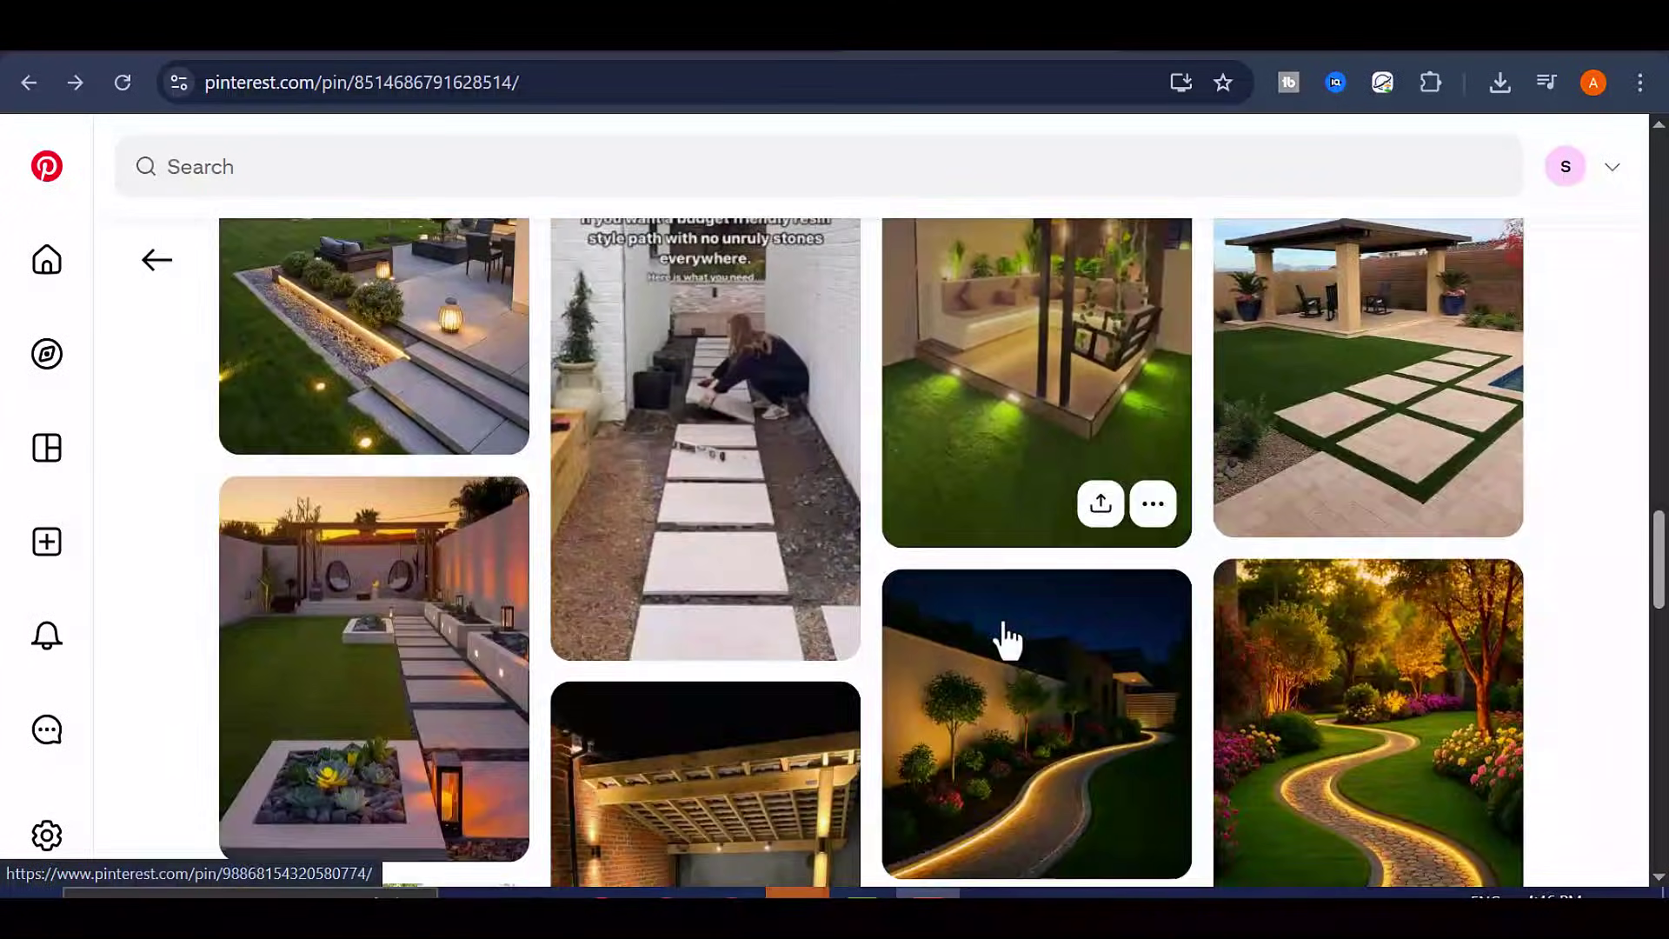
scroll(1007, 641, up, 5)
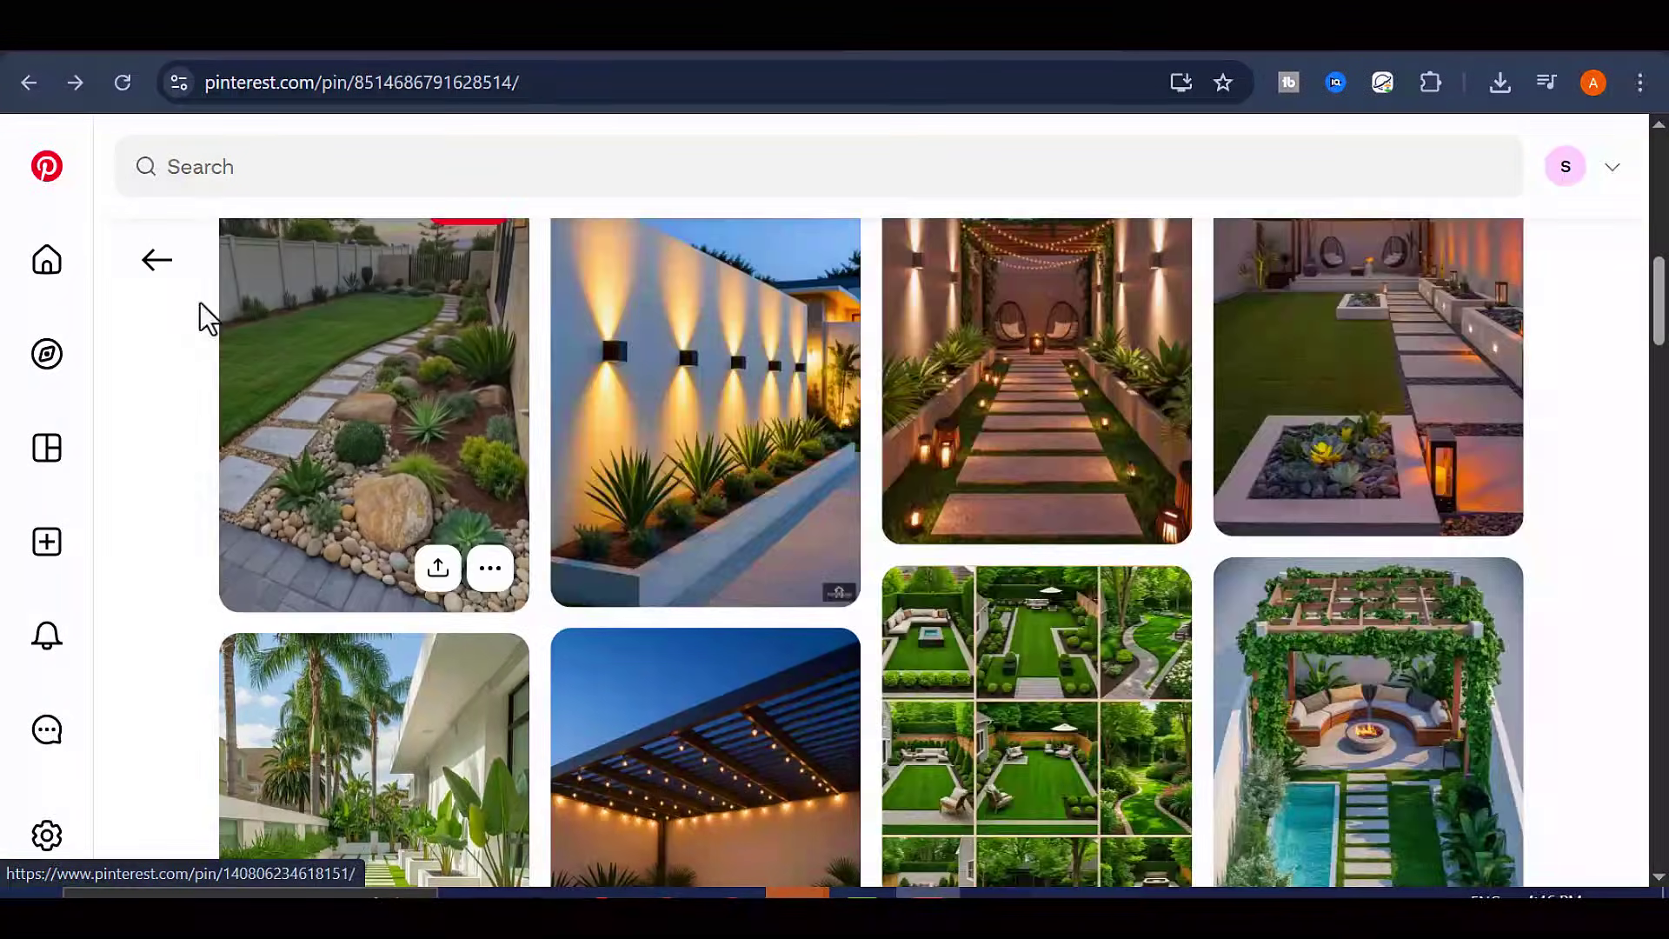
Return to the 'backyard interiors' results and look through the patio, pergola and pool designs
click(158, 262)
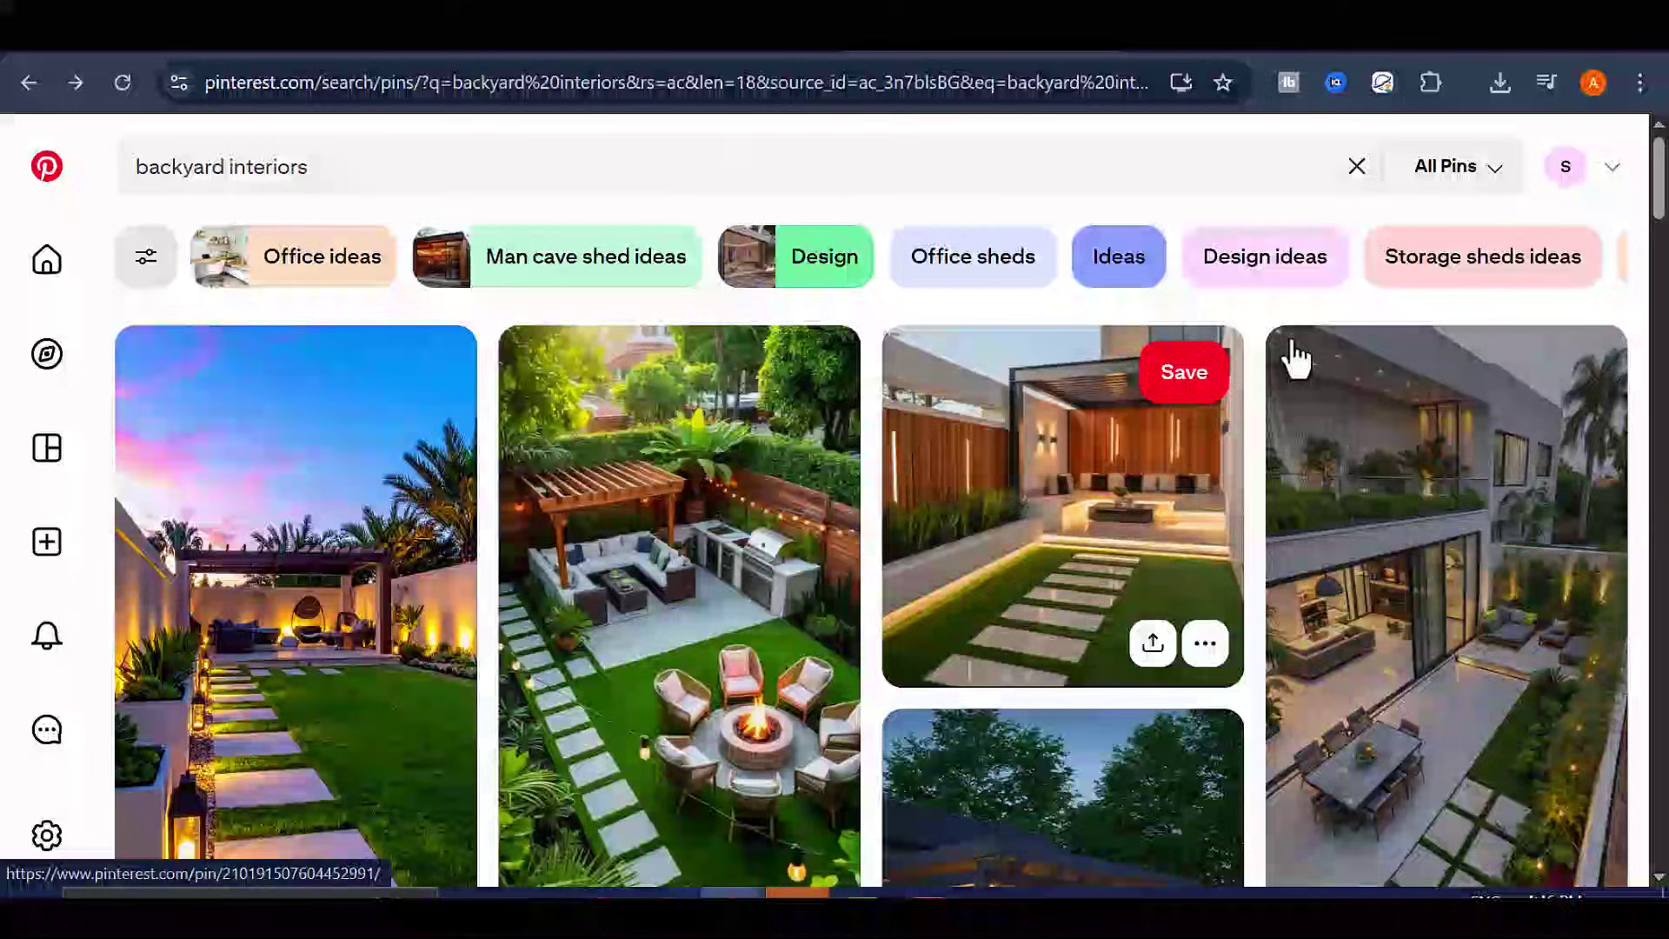
scroll(976, 540, down, 8)
scroll(928, 574, down, 15)
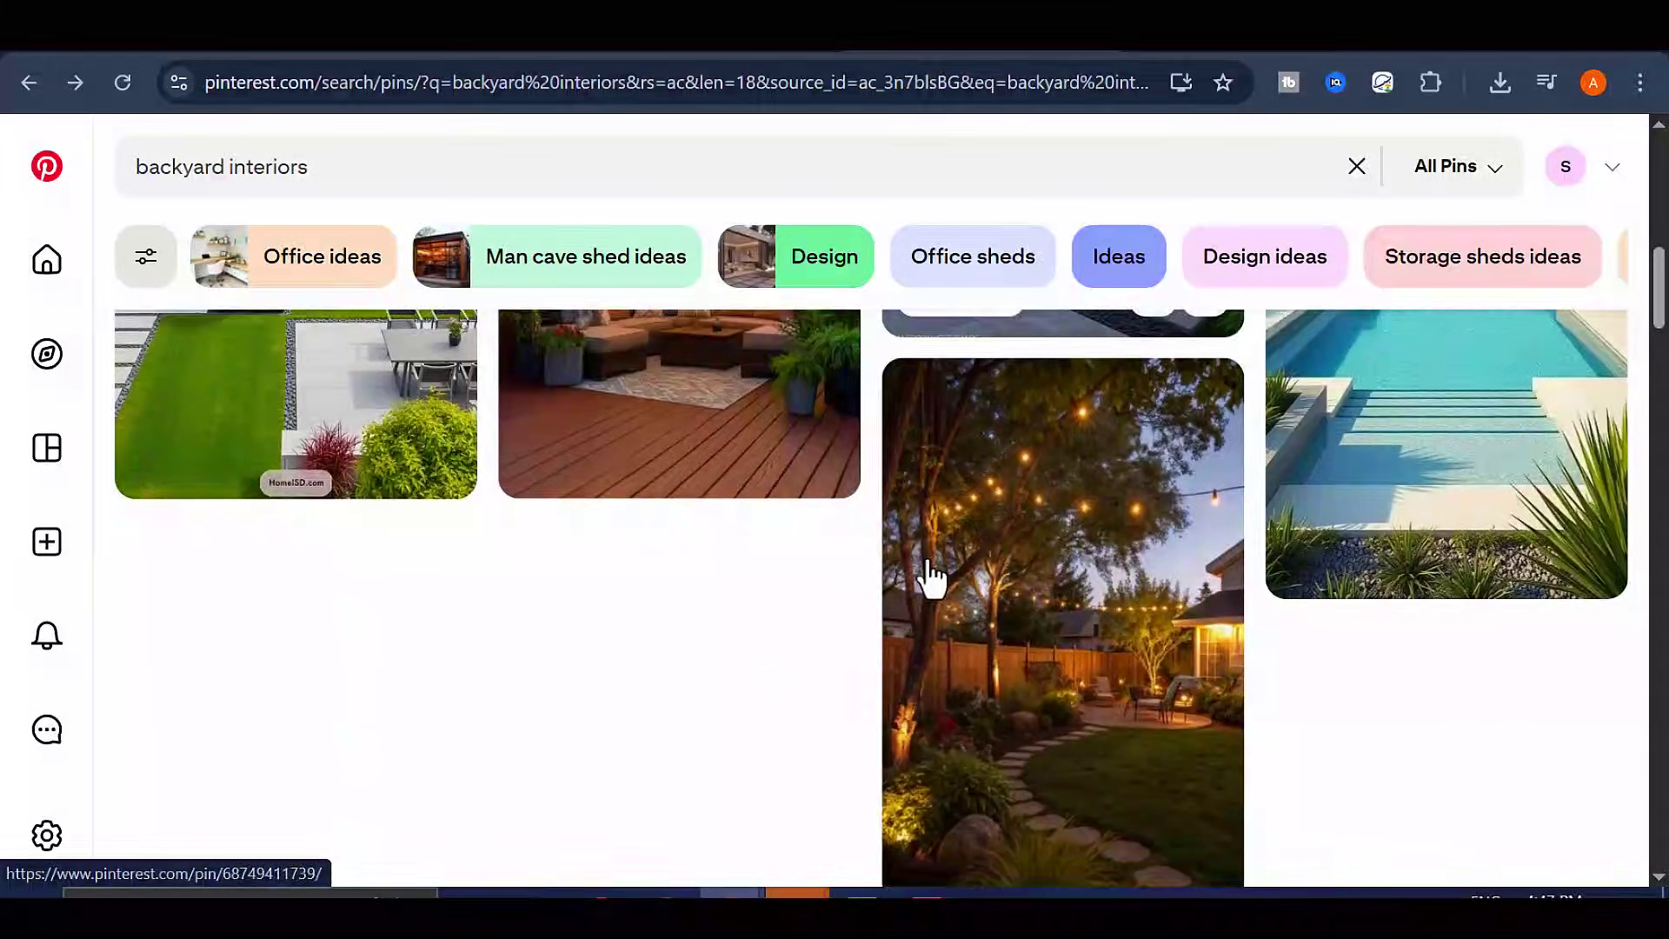
scroll(927, 556, down, 5)
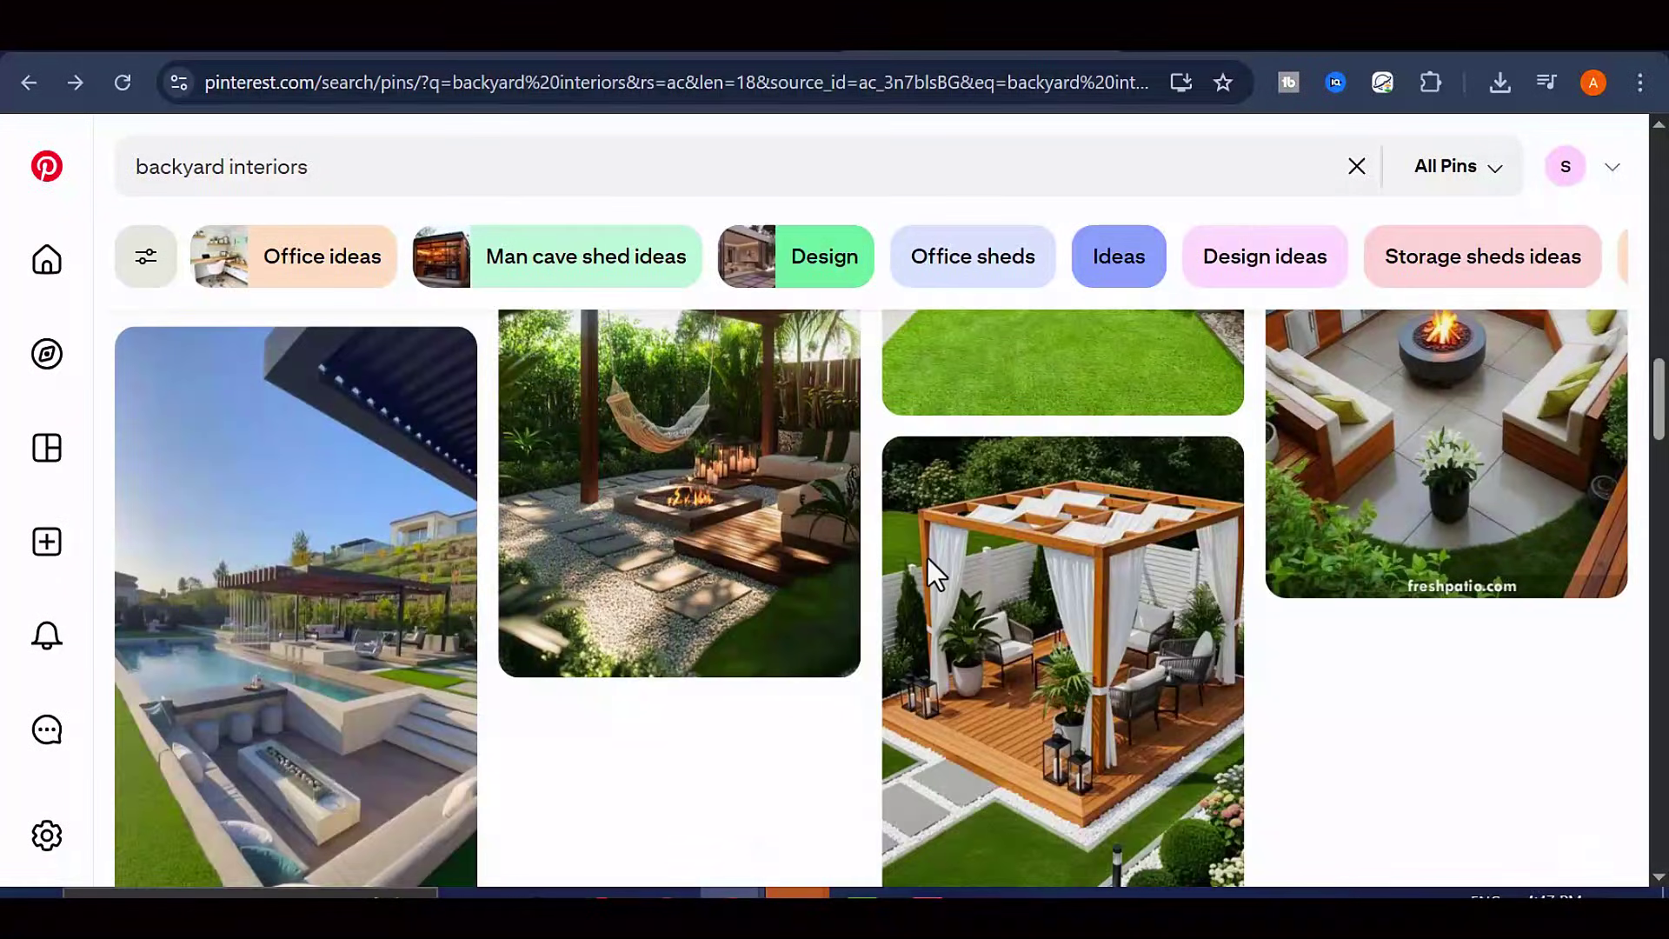
scroll(927, 556, down, 5)
scroll(931, 578, up, 10)
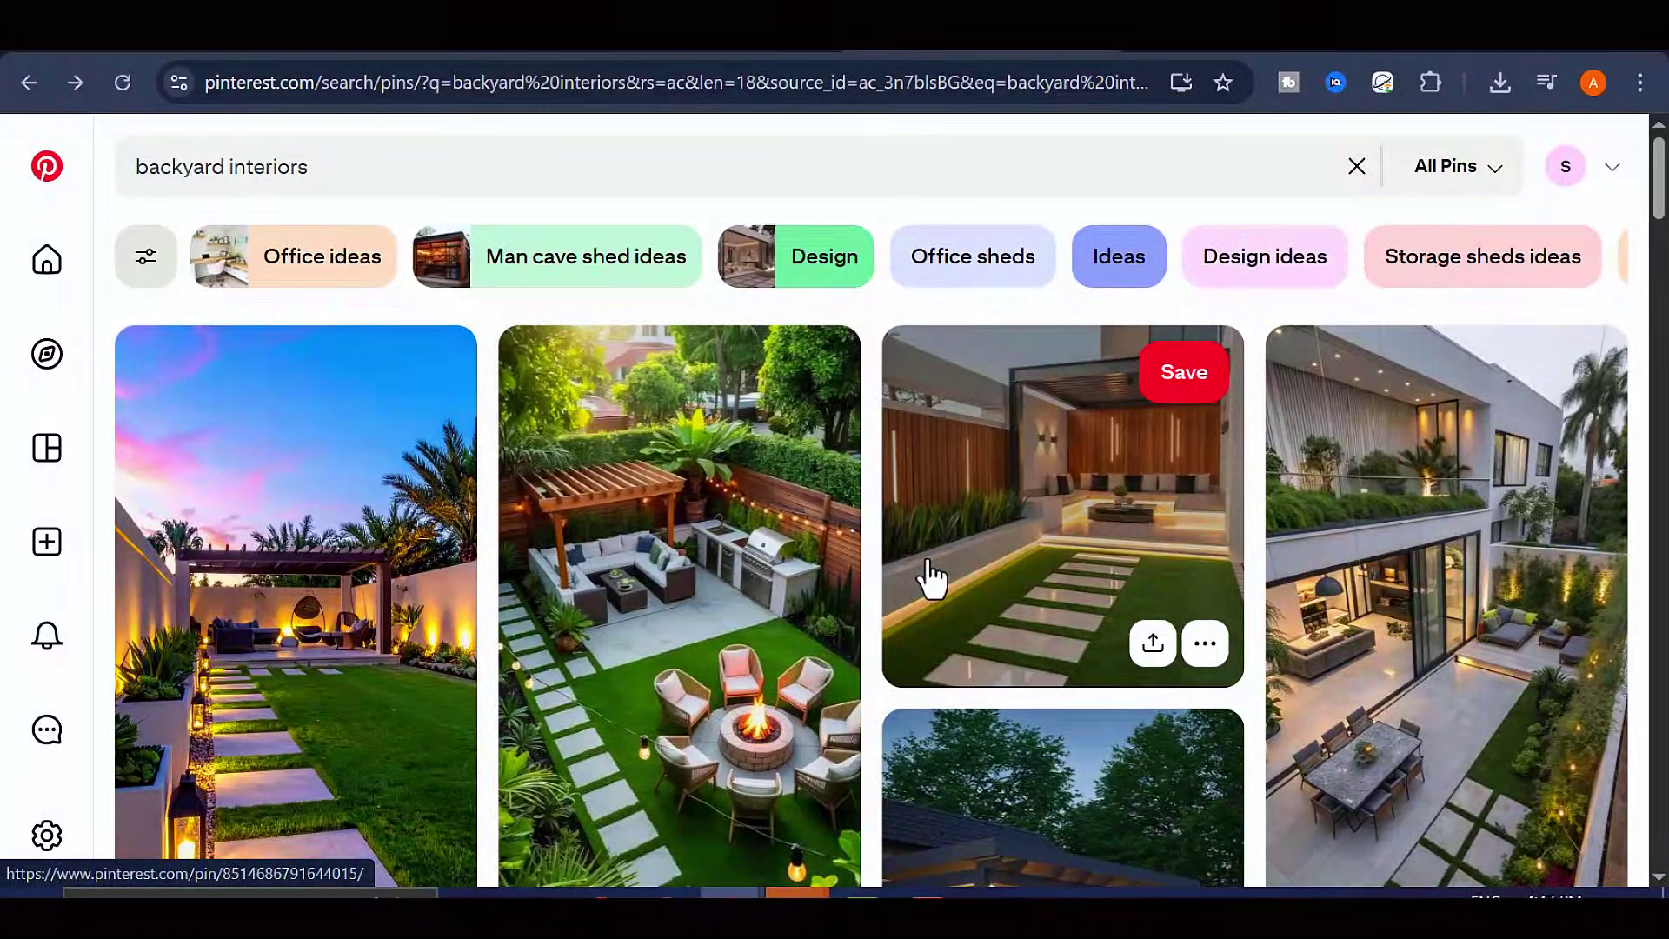
scroll(1182, 589, down, 8)
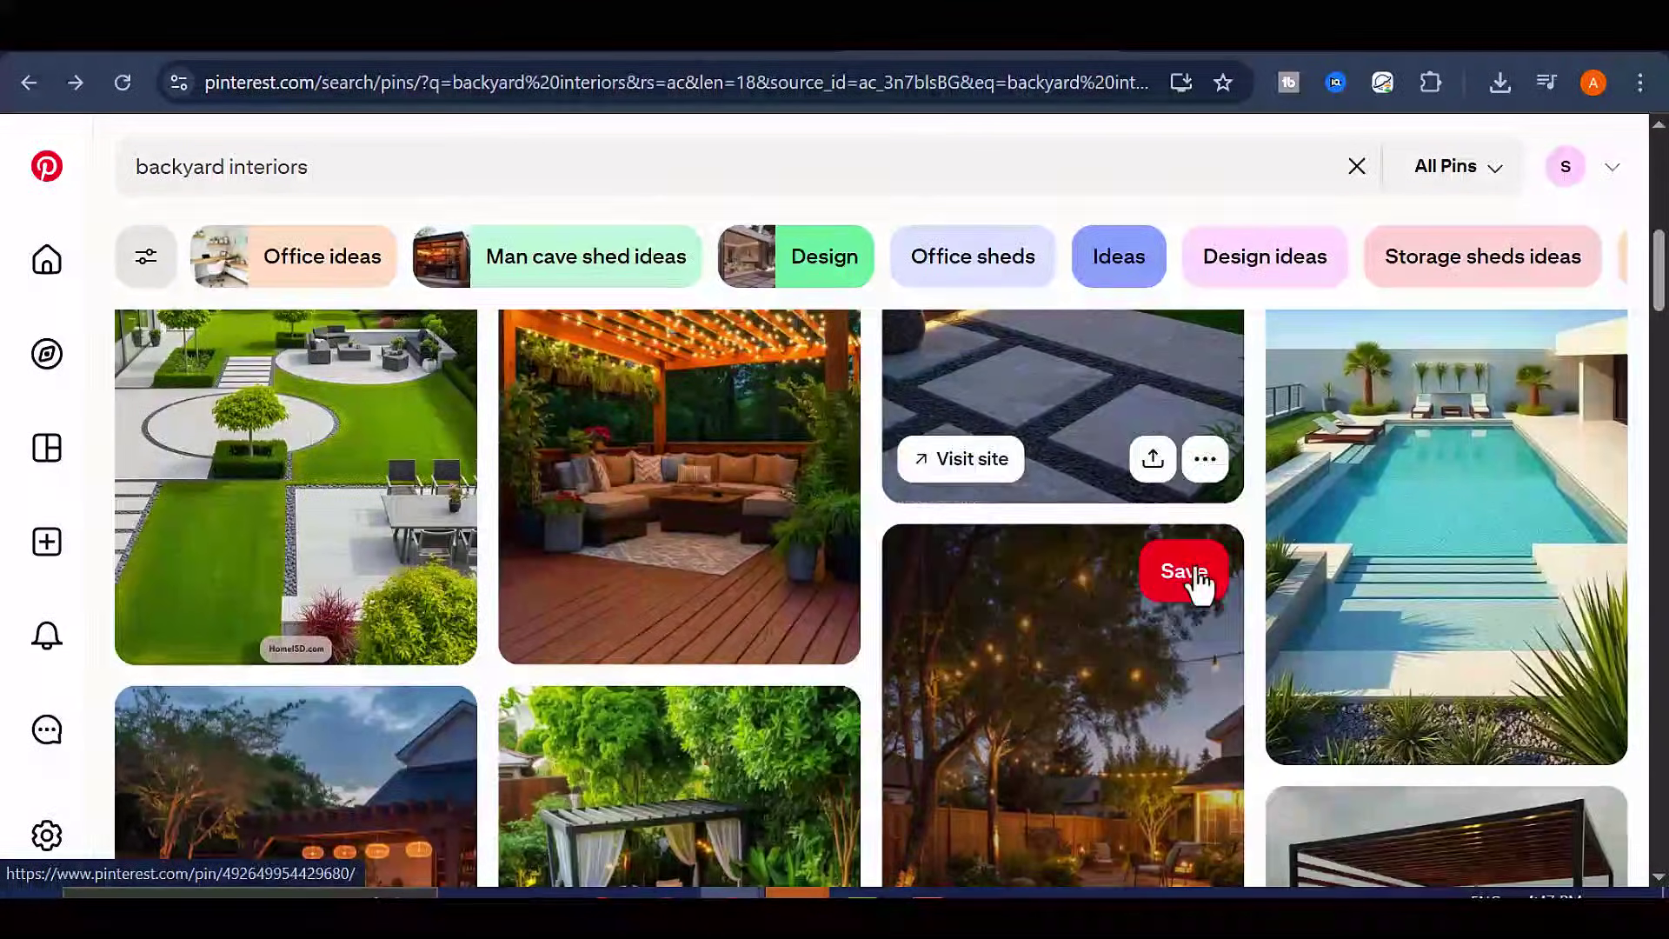